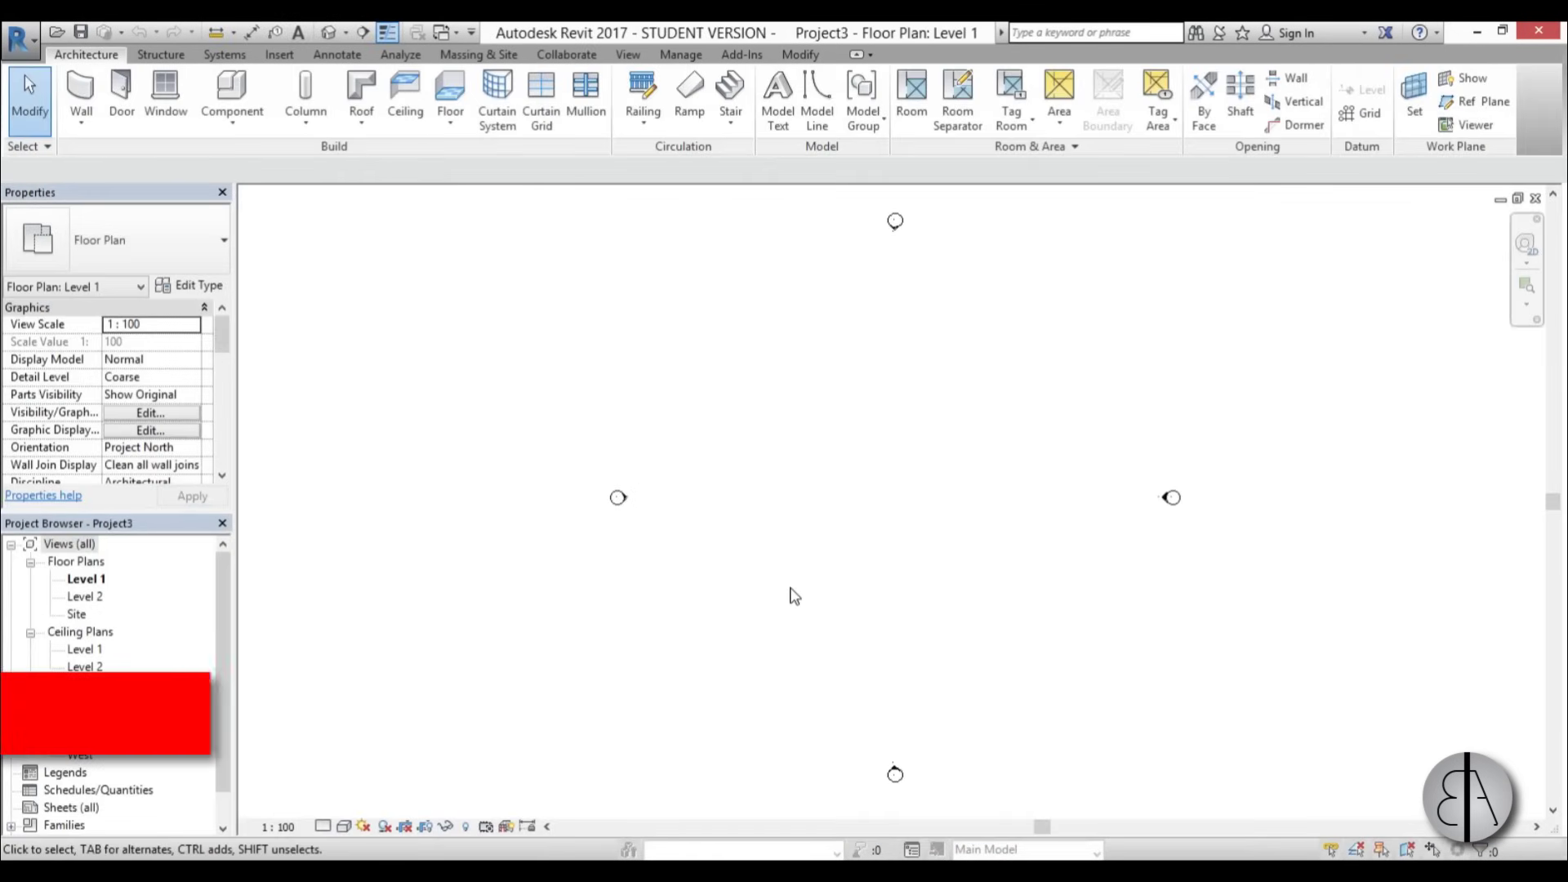
# Set the project's length units to meters
pyautogui.press('u')
pyautogui.press('n')
pyautogui.click(823, 357)
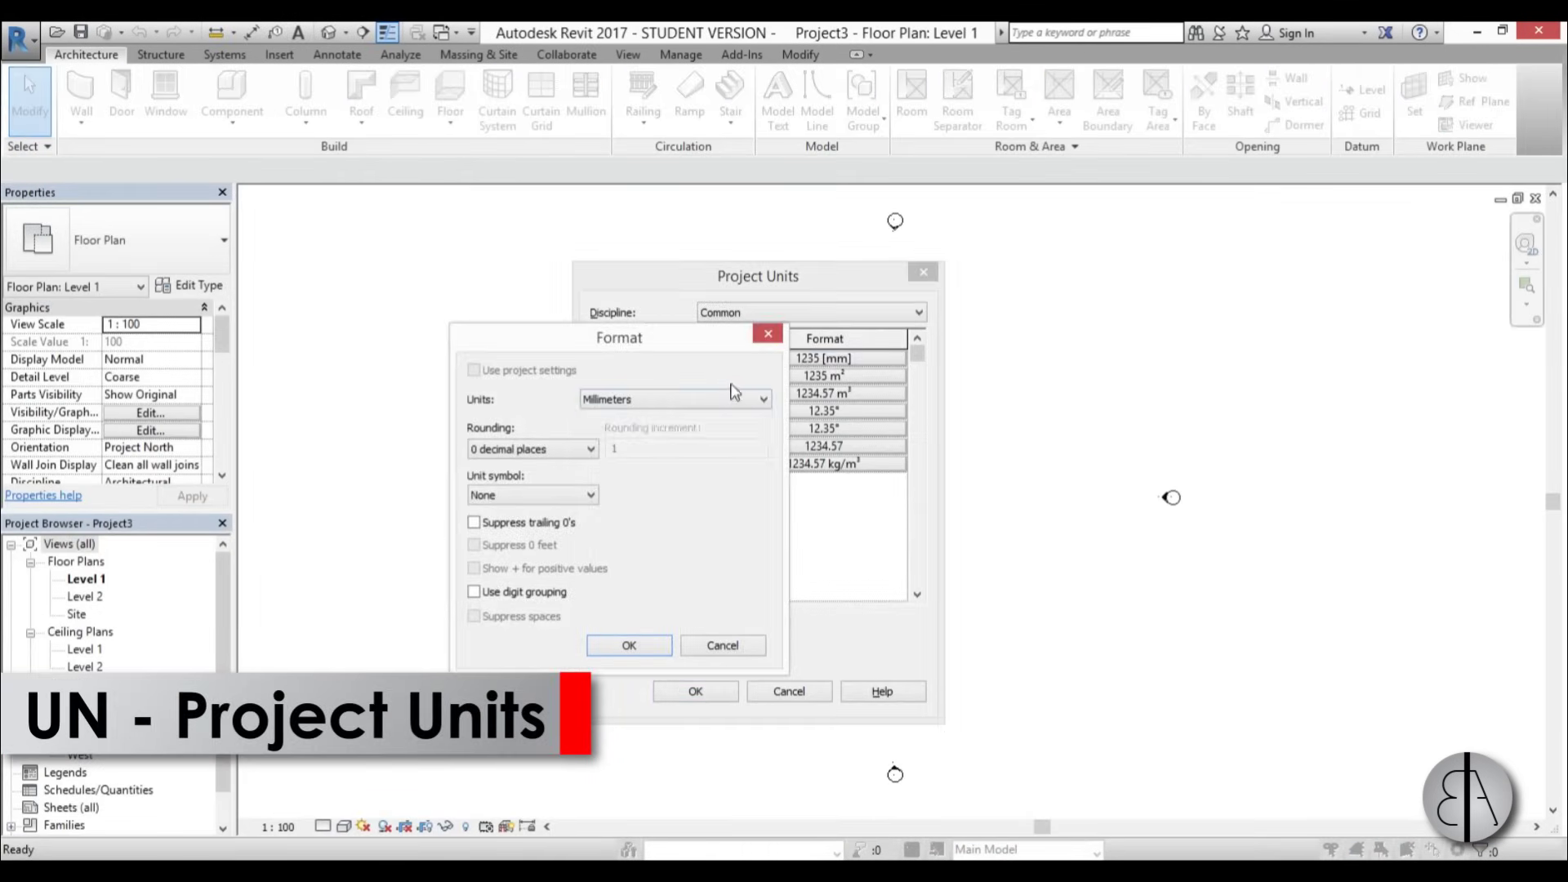
pyautogui.click(728, 399)
pyautogui.click(608, 468)
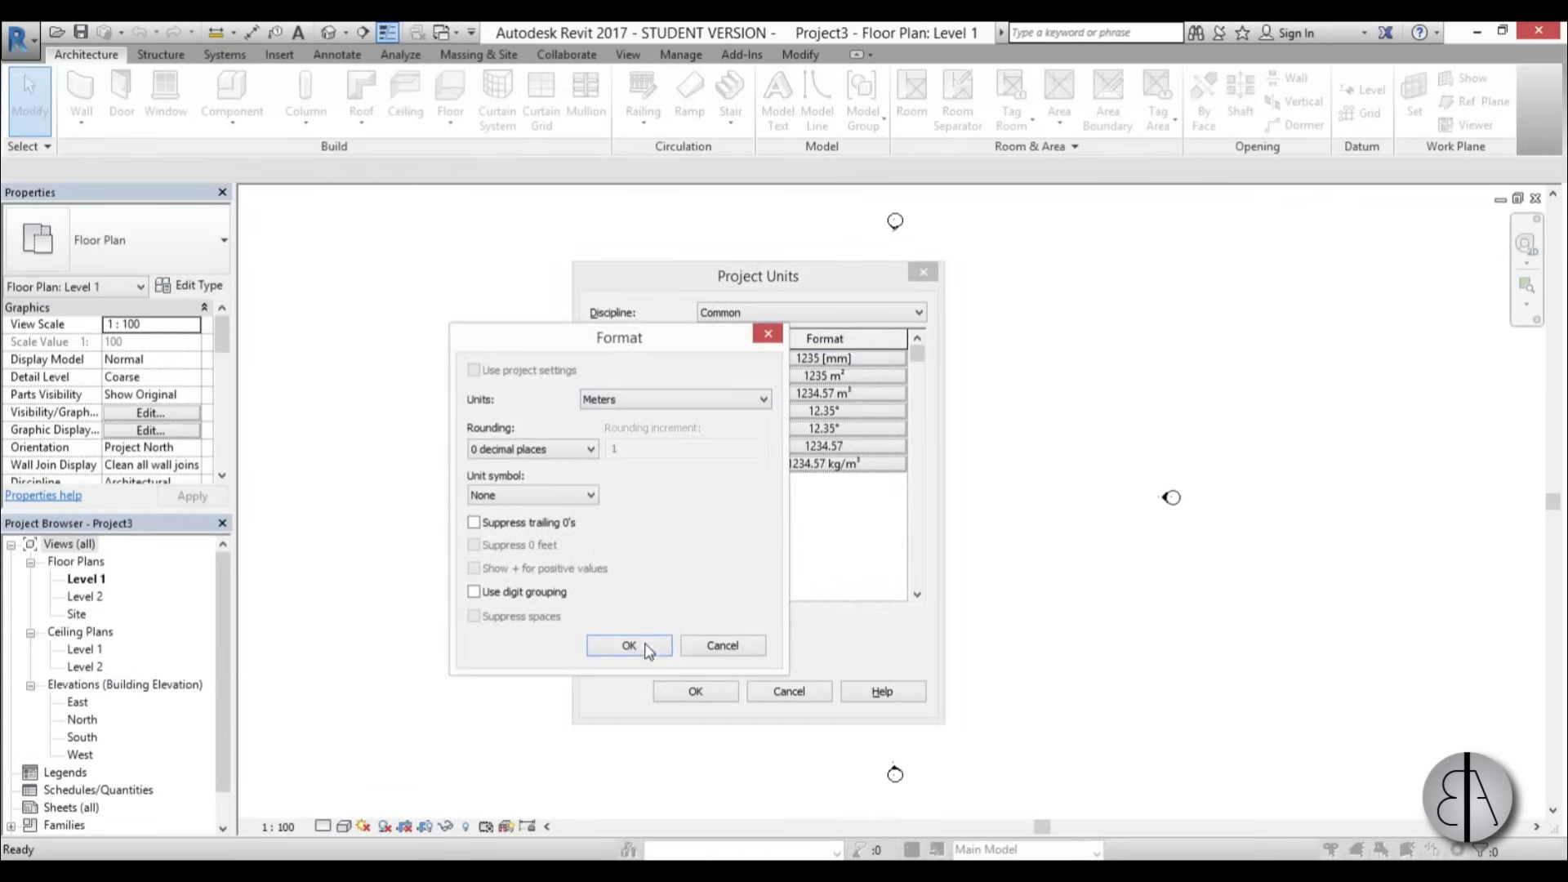
pyautogui.click(629, 645)
pyautogui.click(695, 692)
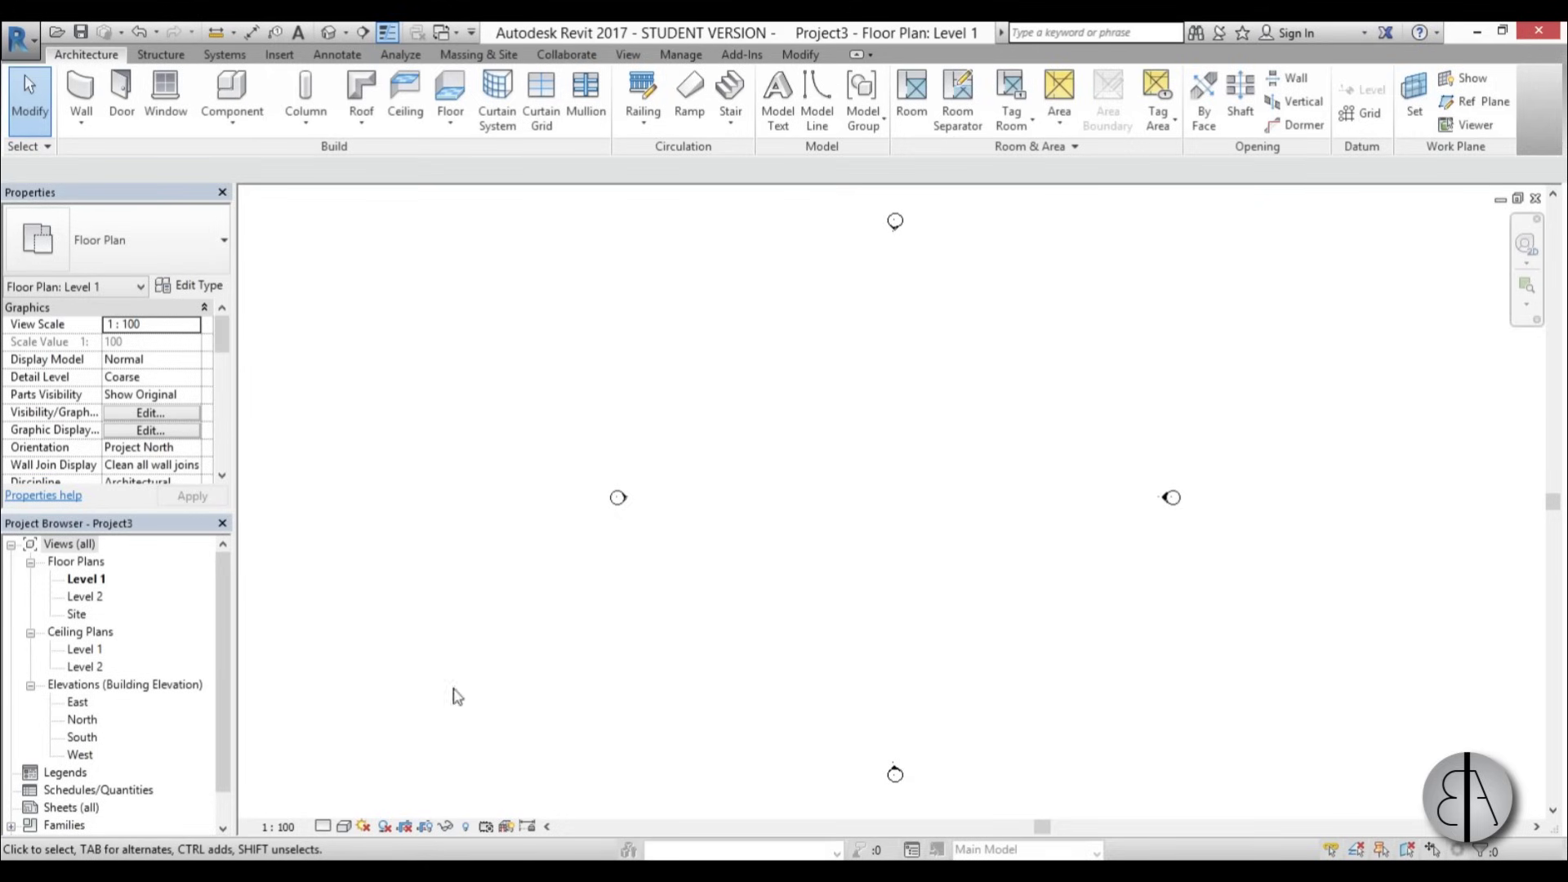
# Open the South building elevation and bring Level 1 and Level 2 into view
pyautogui.doubleClick(81, 737)
pyautogui.scroll(-2, 941, 616)
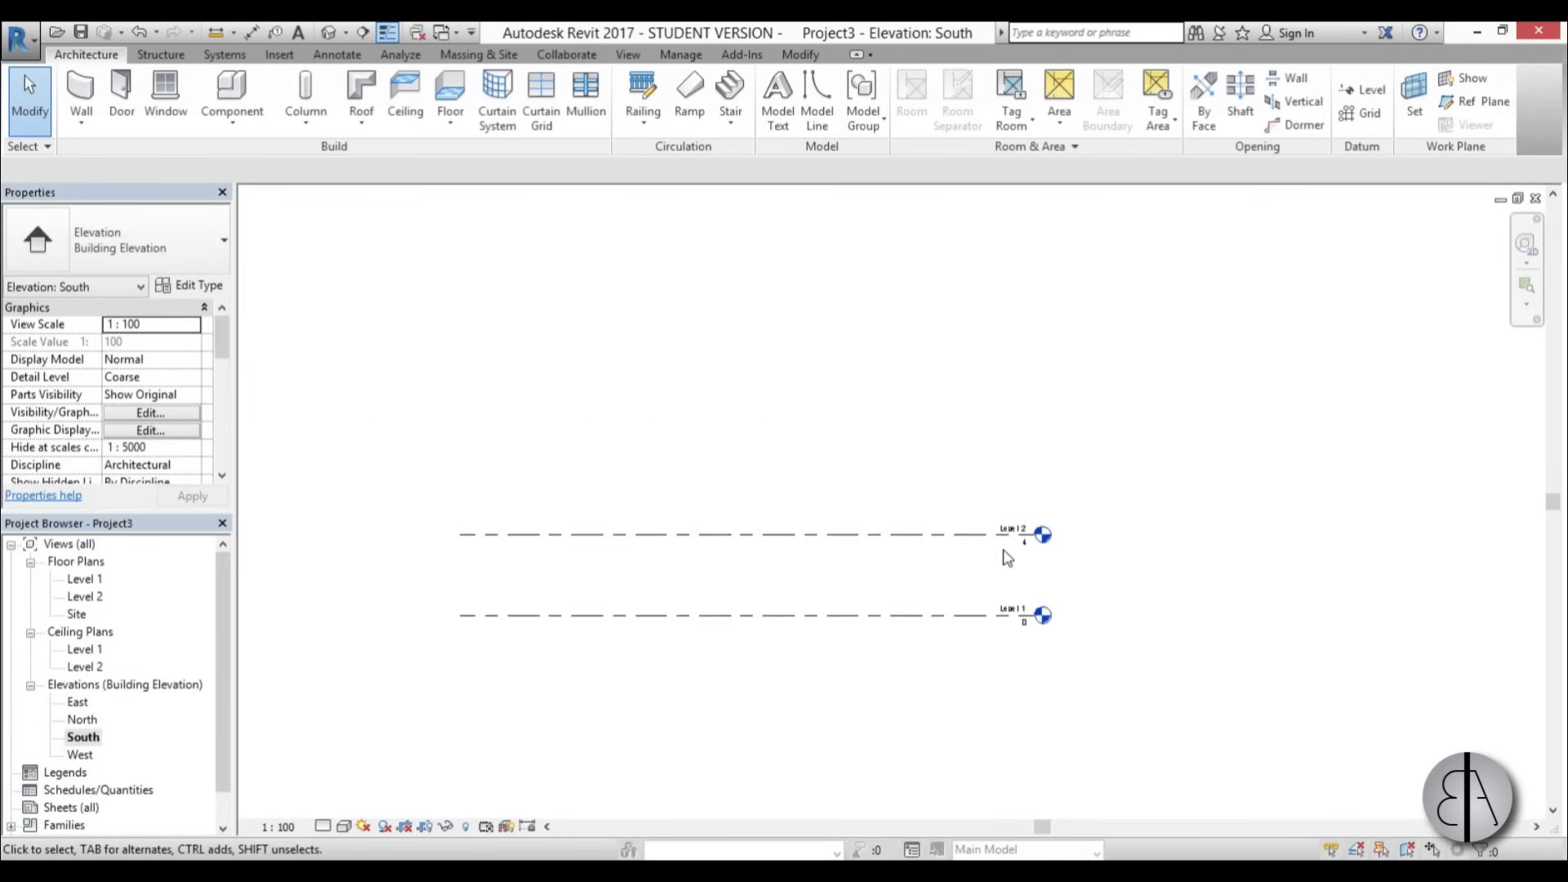
pyautogui.scroll(2, 941, 617)
pyautogui.scroll(-2, 796, 650)
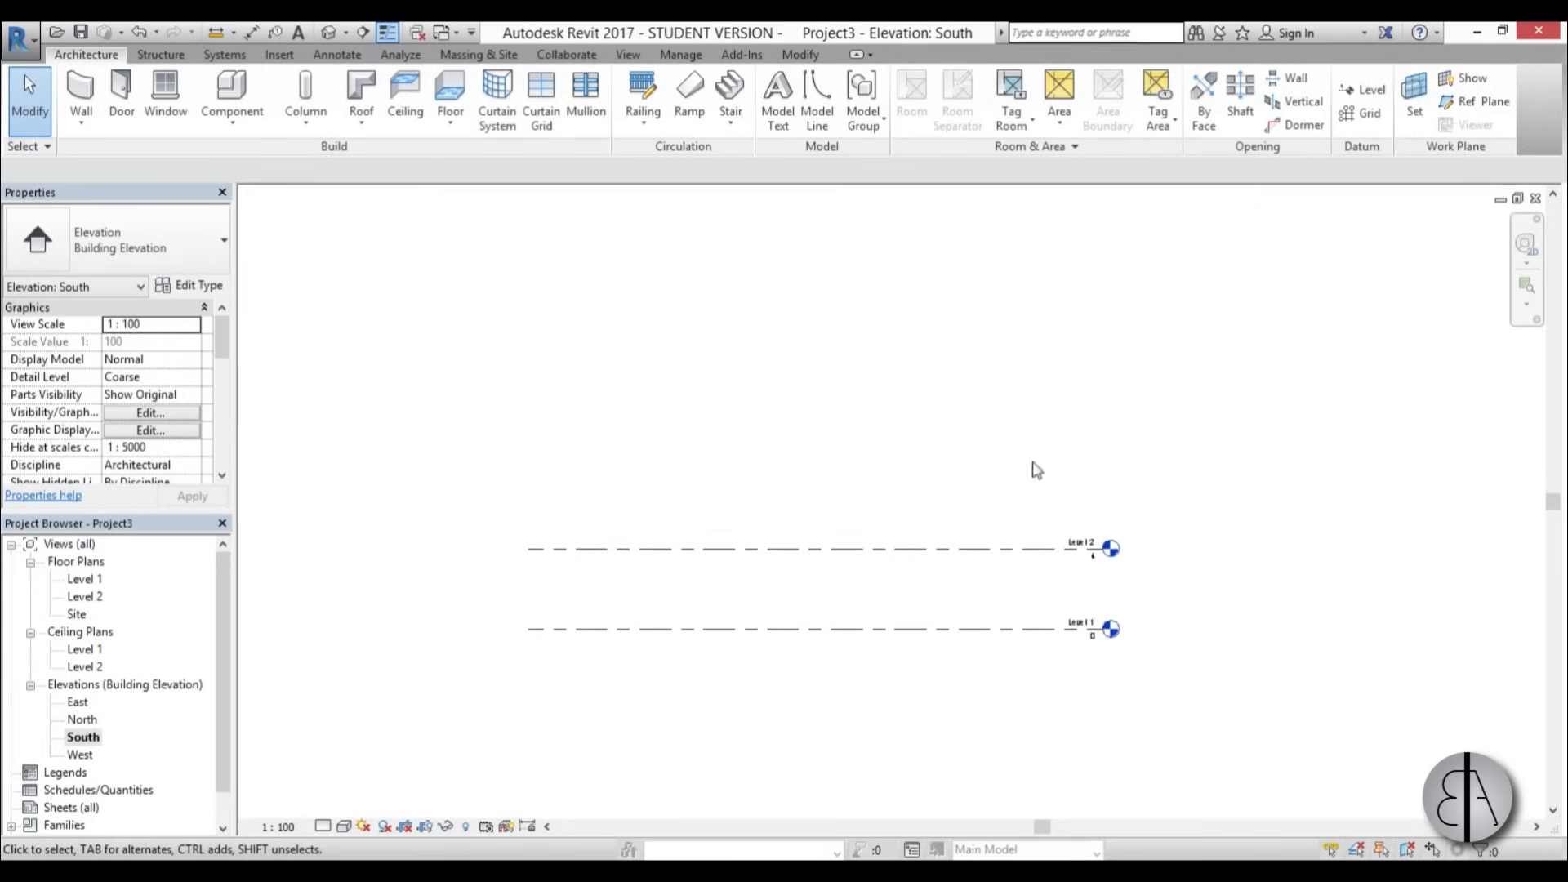
pyautogui.scroll(-3, 749, 697)
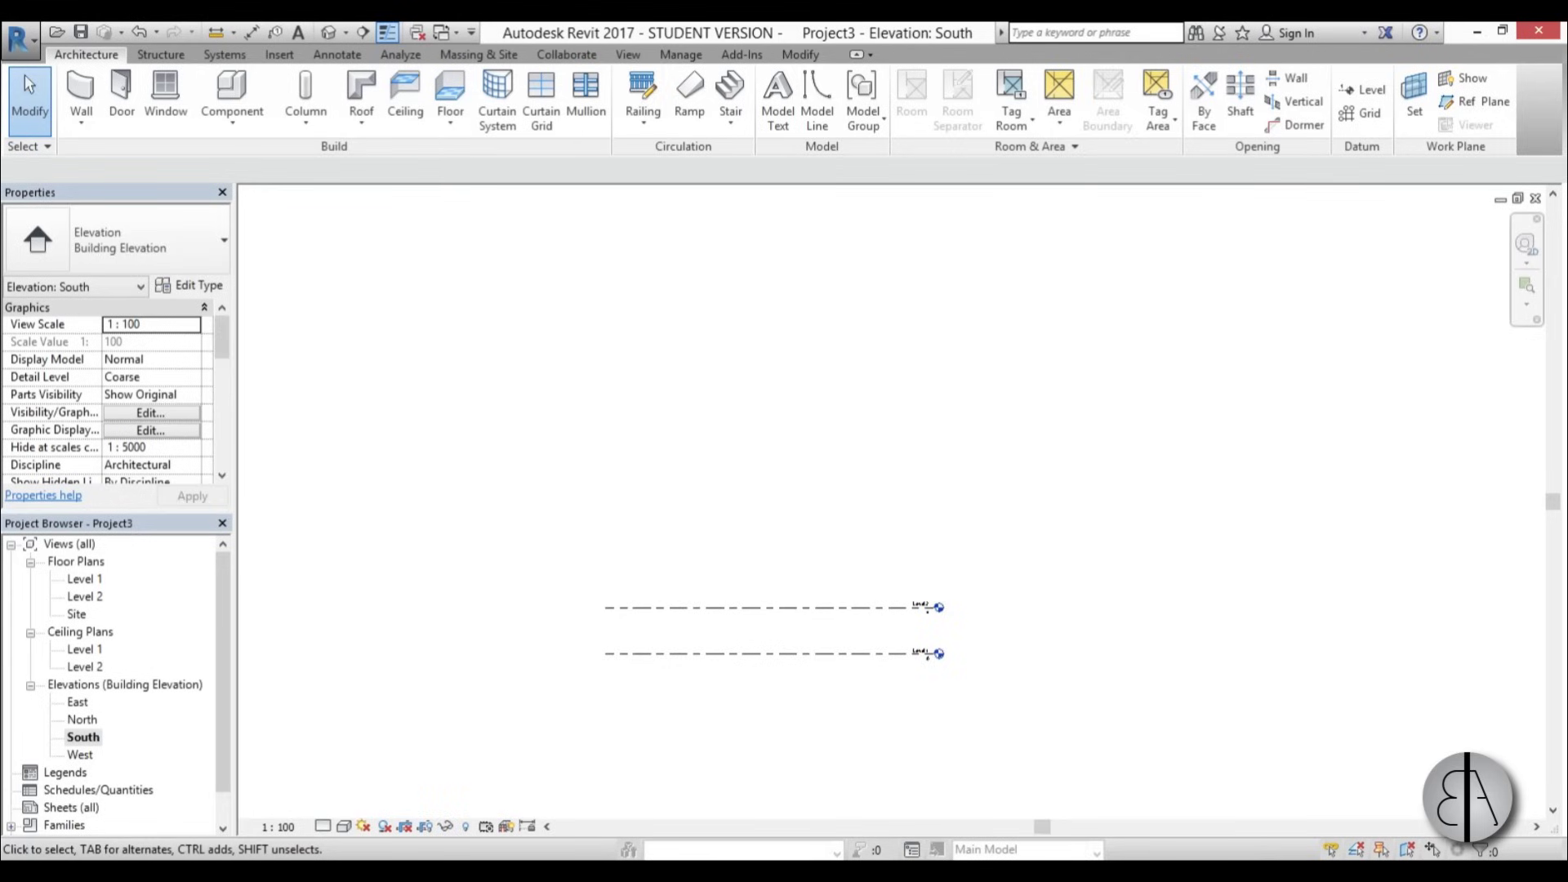
# Import the CCTV.jpg section image into the South elevation and place it just above the level lines
pyautogui.click(285, 59)
pyautogui.click(527, 98)
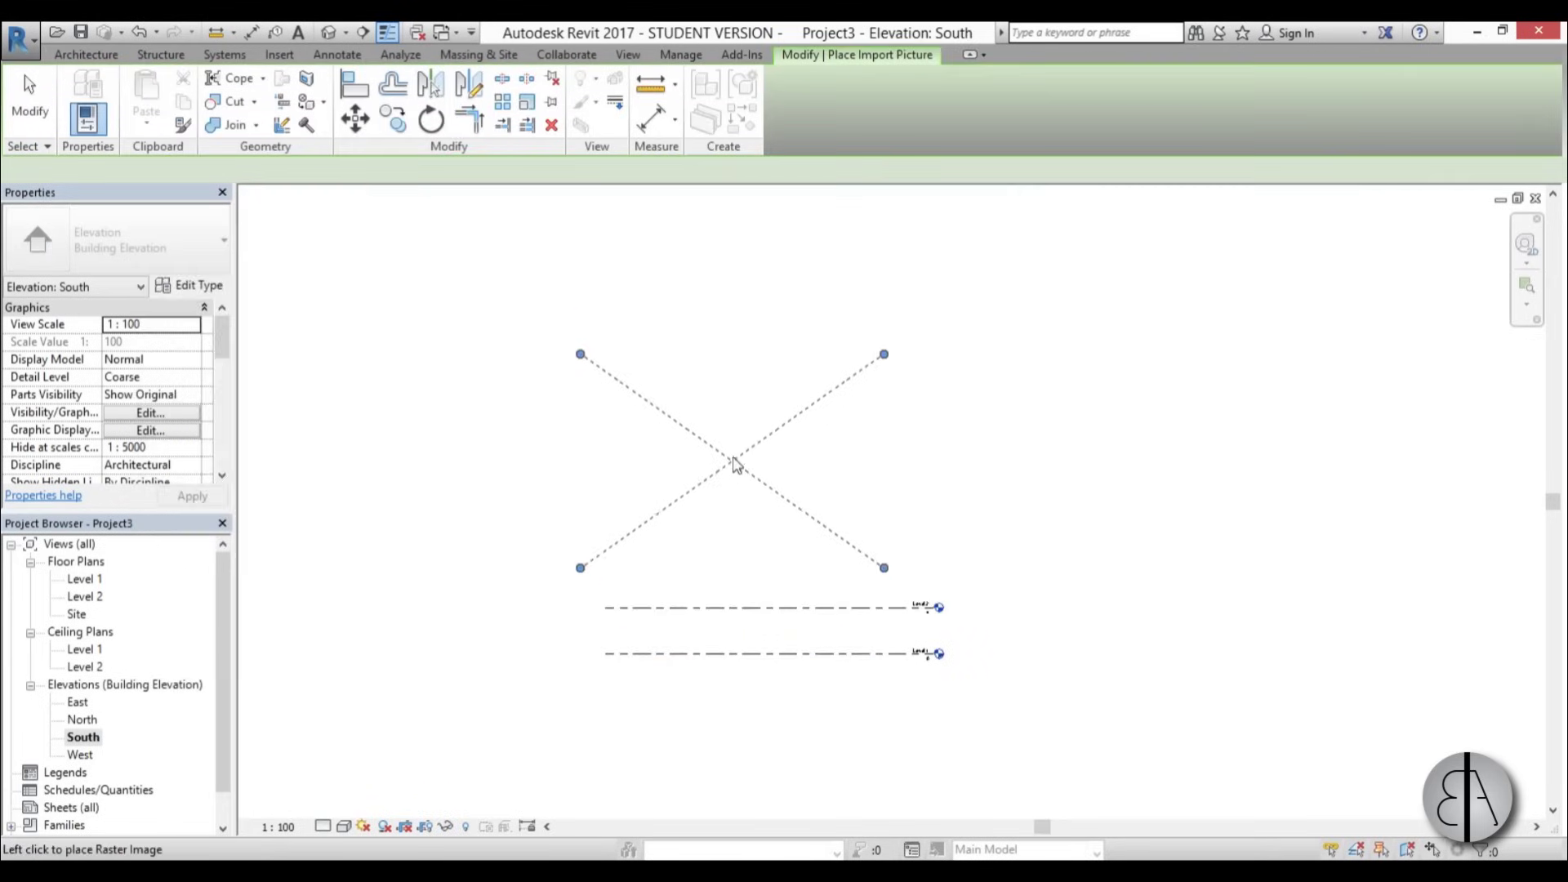
pyautogui.click(761, 514)
pyautogui.scroll(4, 829, 553)
pyautogui.moveTo(748, 546); pyautogui.dragTo(748, 580, button='middle')
pyautogui.moveTo(757, 458); pyautogui.dragTo(757, 468, button='middle')
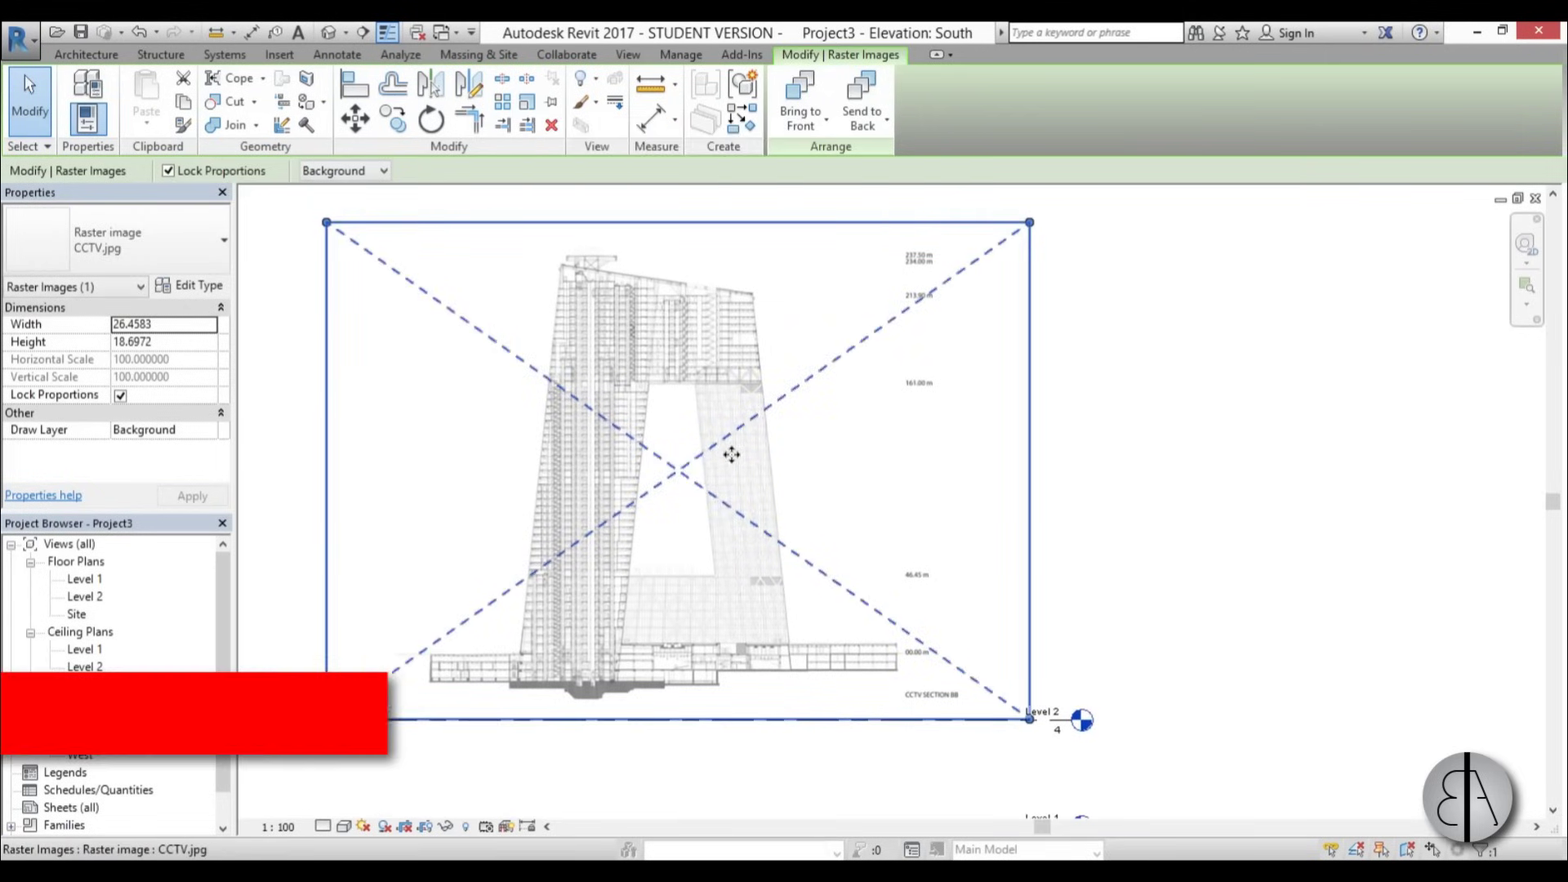
# Begin scaling the section image graphically, with the scale origin at its 00.00 m mark
pyautogui.press('r')
pyautogui.press('e')
pyautogui.scroll(10, 907, 653)
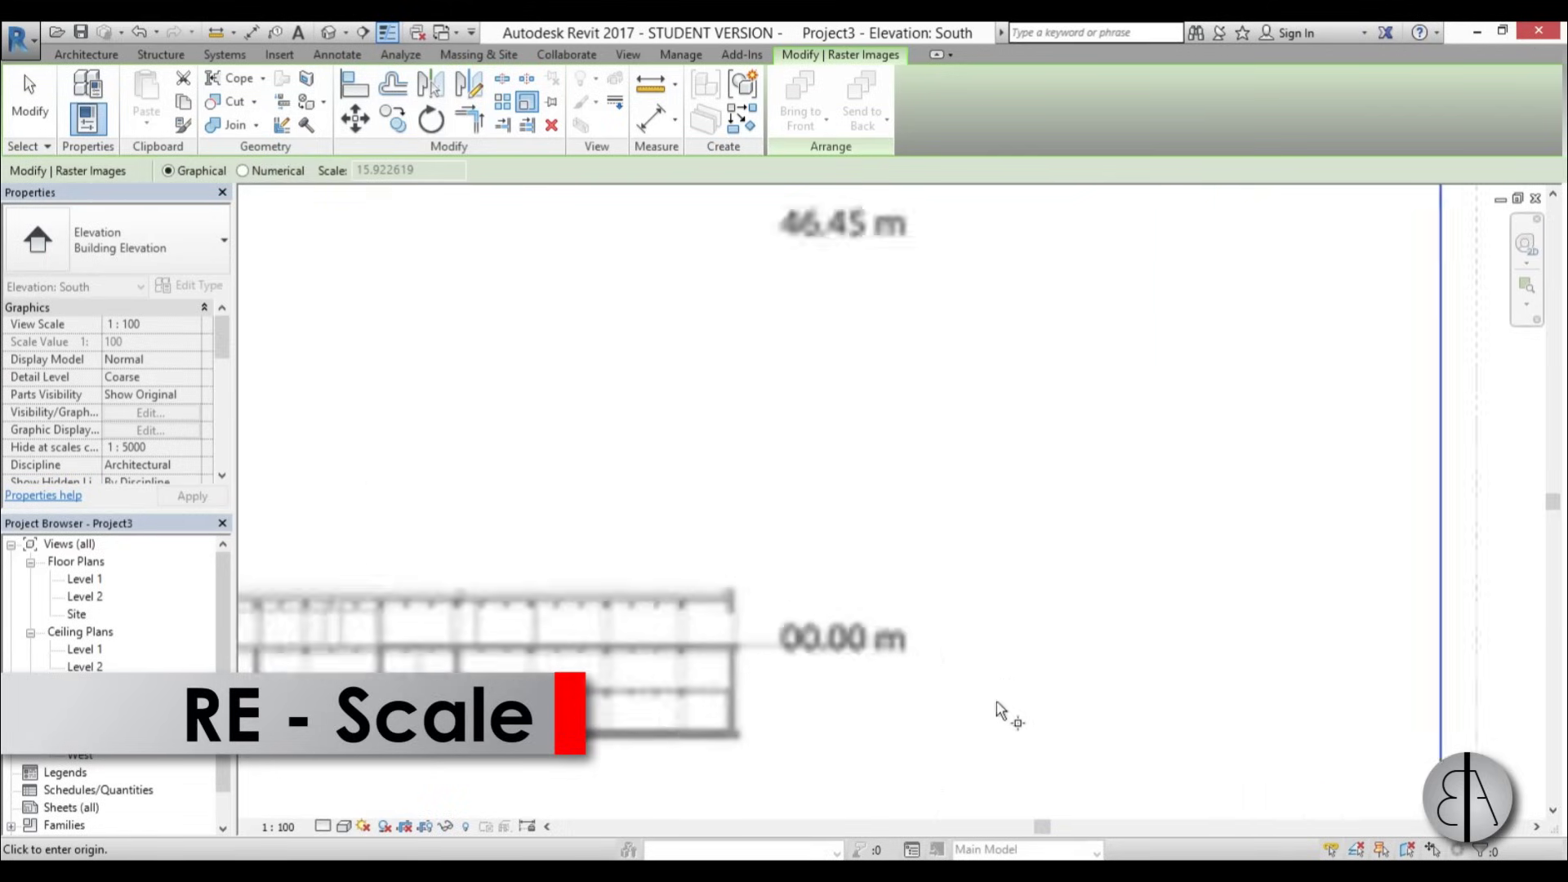
pyautogui.scroll(-8, 816, 668)
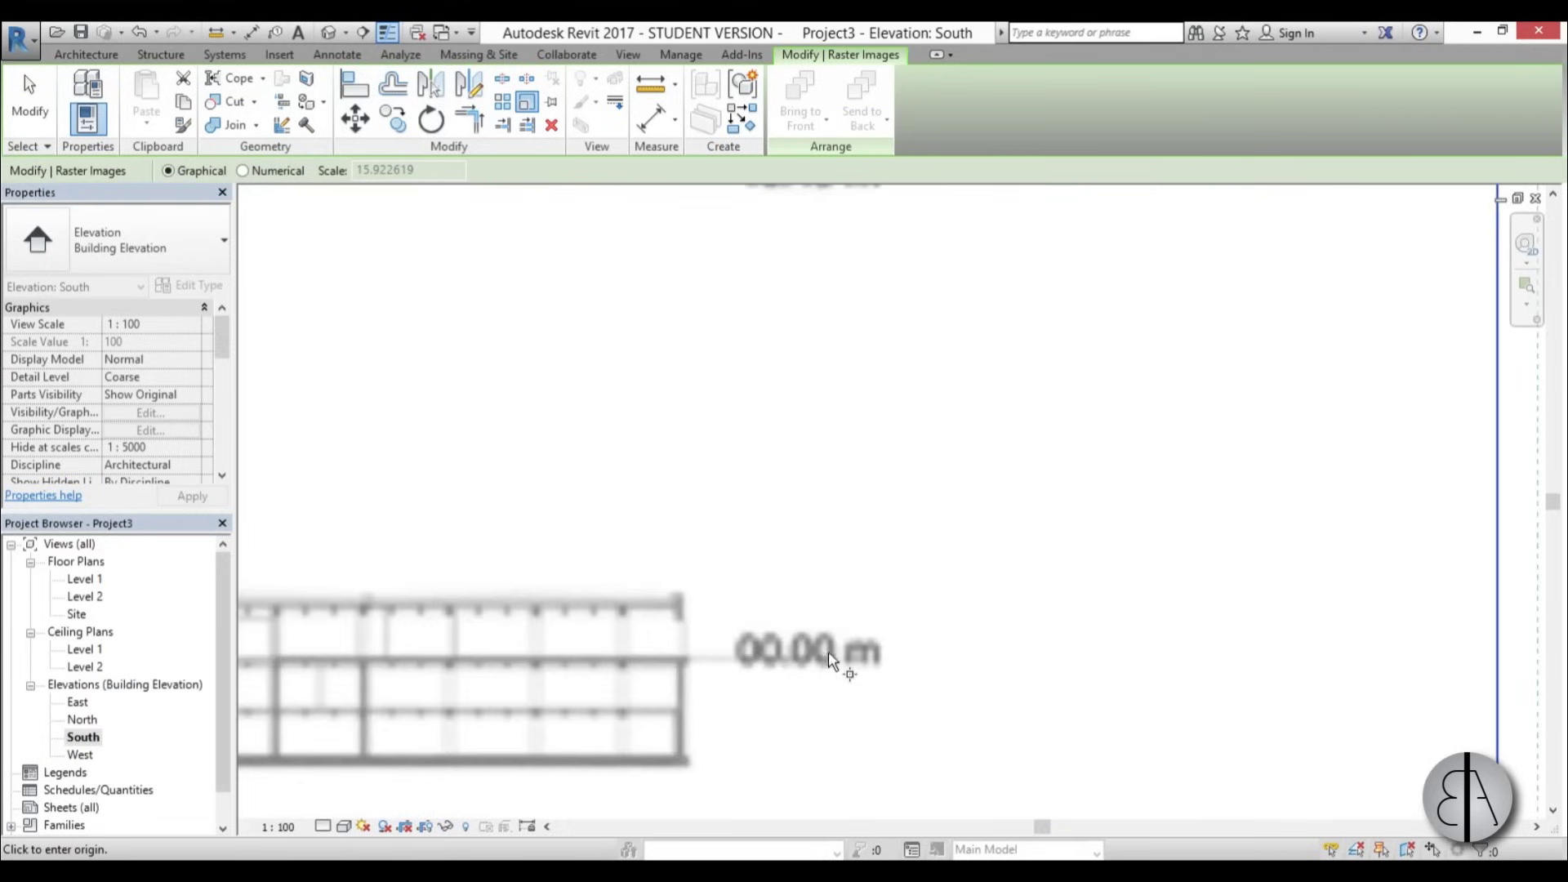
pyautogui.scroll(-3, 831, 678)
pyautogui.scroll(5, 840, 308)
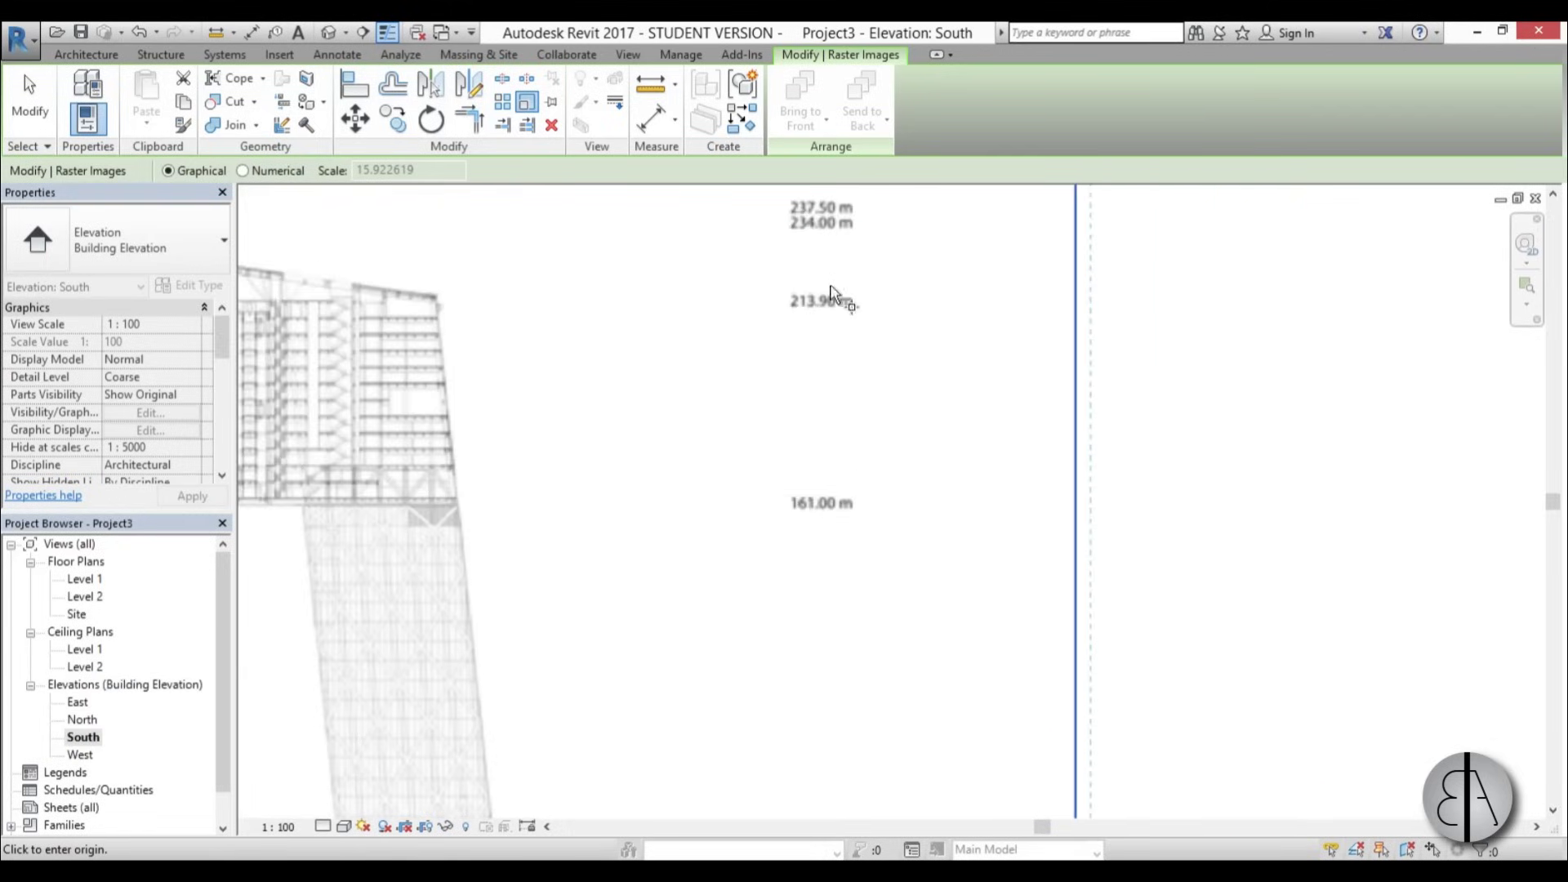
pyautogui.scroll(-5, 829, 326)
pyautogui.scroll(3, 809, 719)
pyautogui.scroll(5, 808, 719)
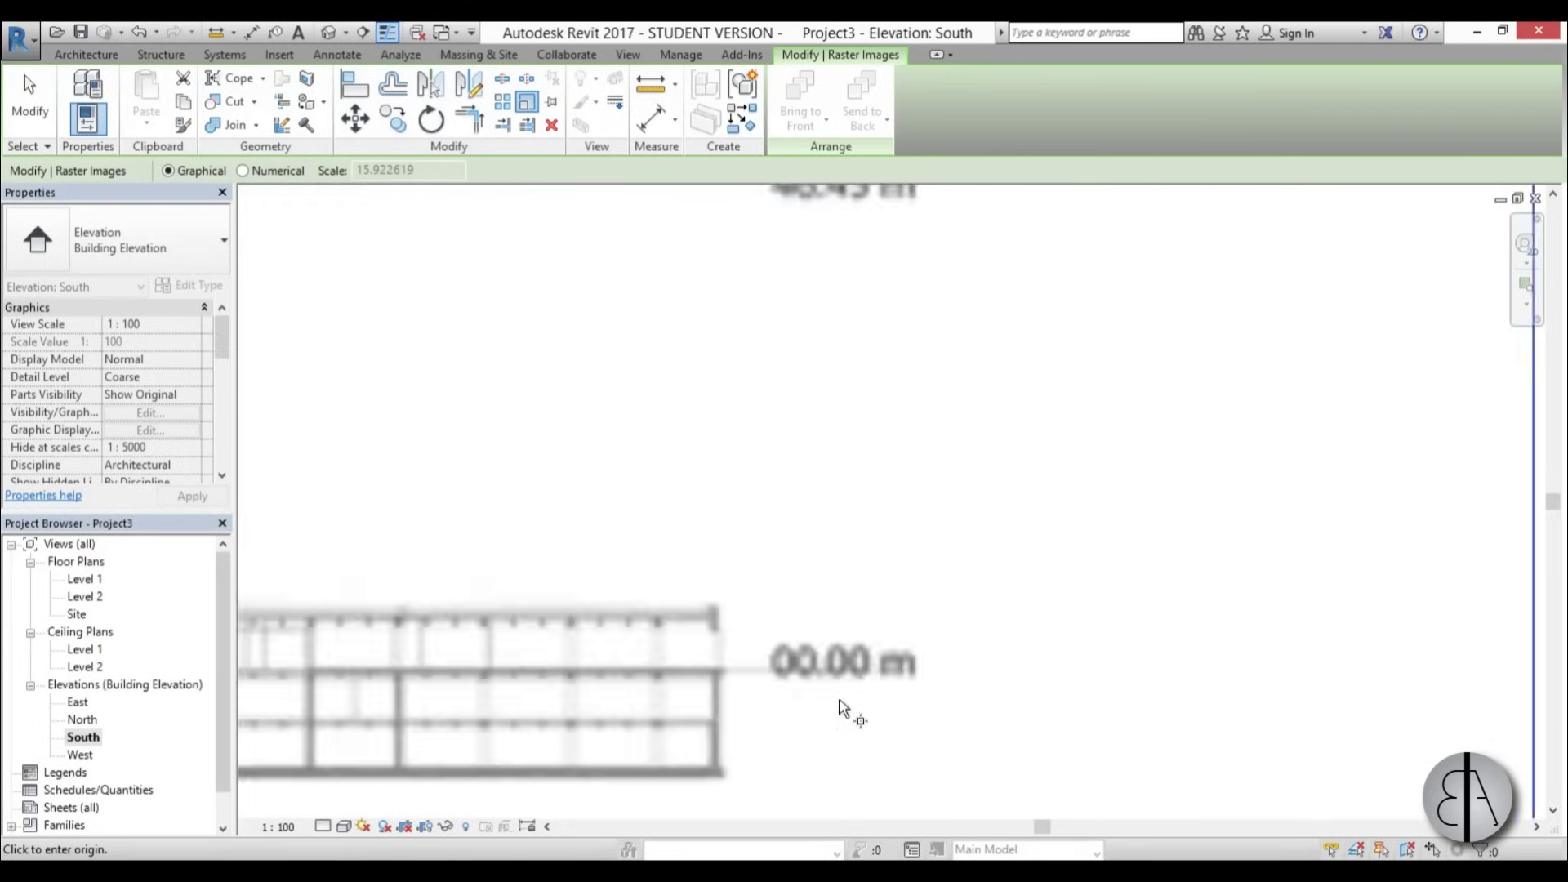
pyautogui.click(880, 680)
# Use the 213.90 m mark as the scale reference and resize the image so that distance becomes 214 m
pyautogui.scroll(-5, 891, 645)
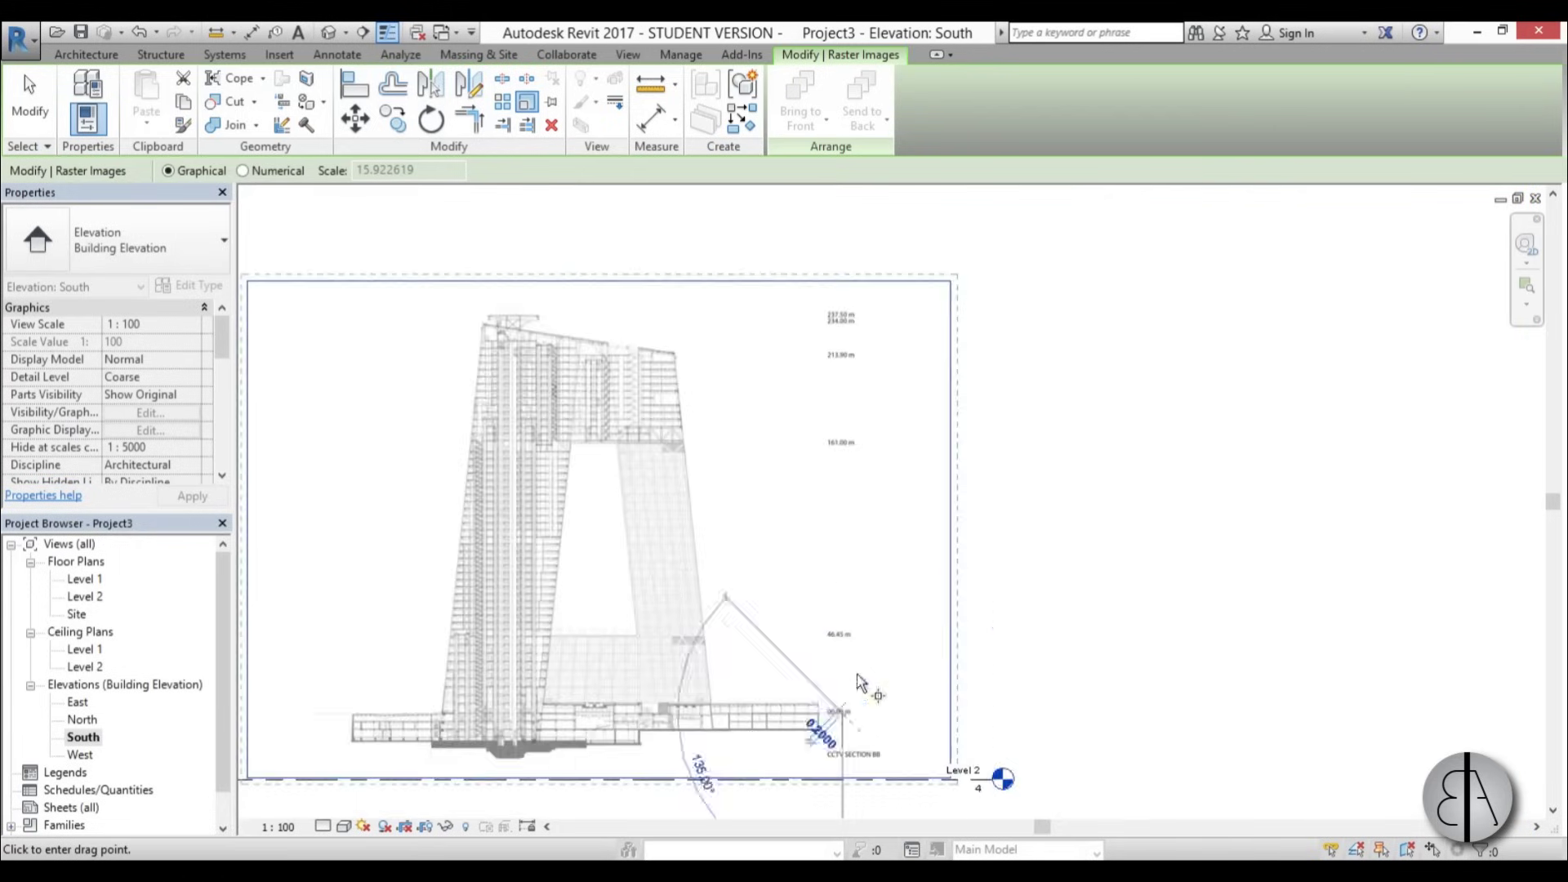
pyautogui.scroll(6, 817, 530)
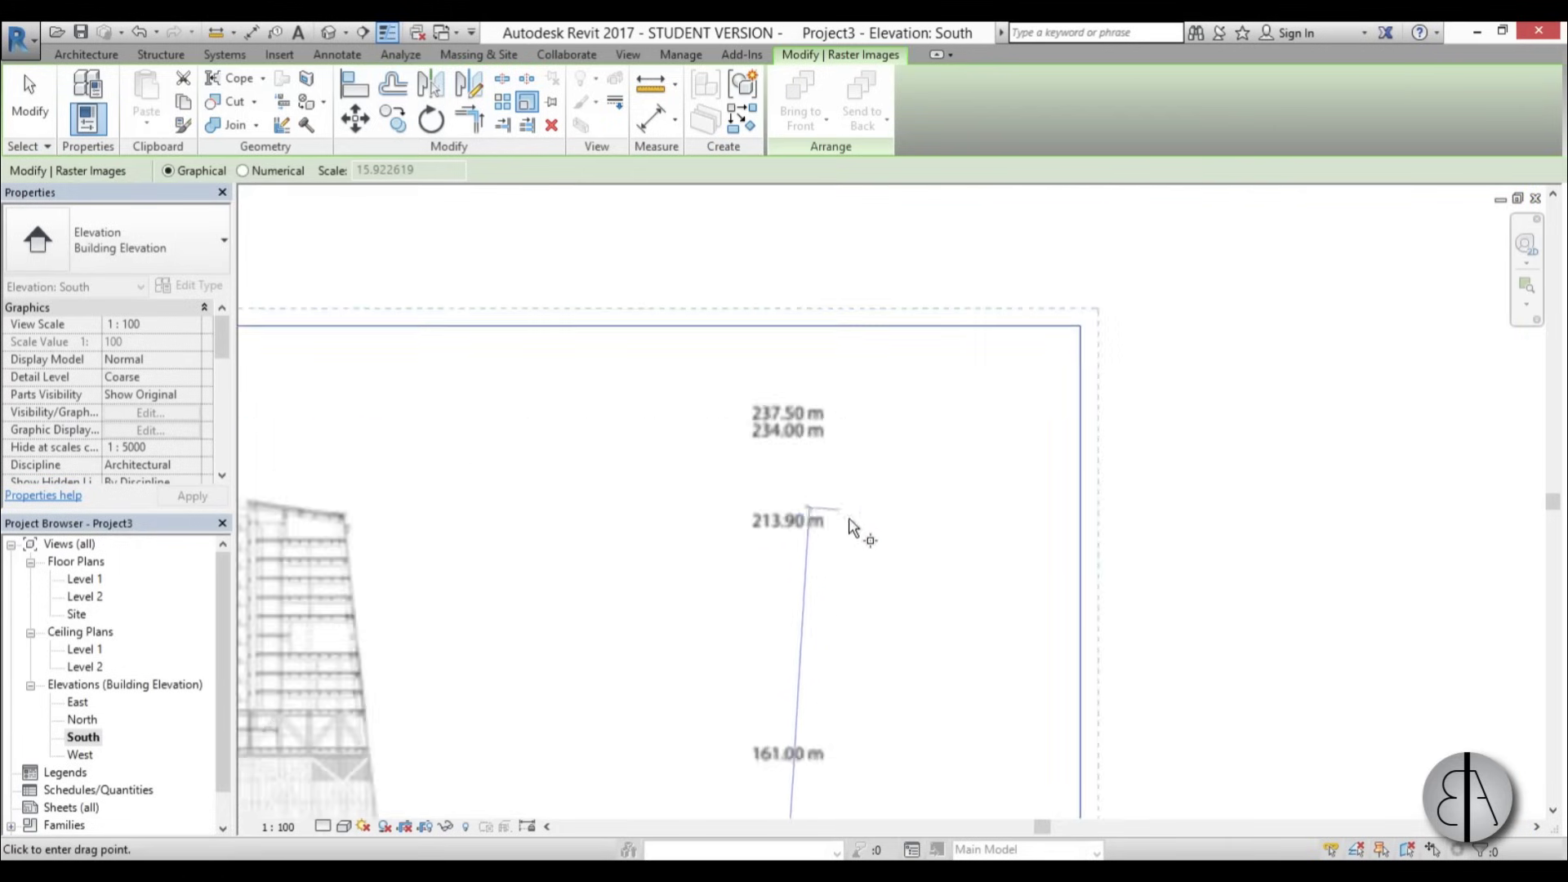
pyautogui.click(807, 496)
pyautogui.scroll(-8, 821, 490)
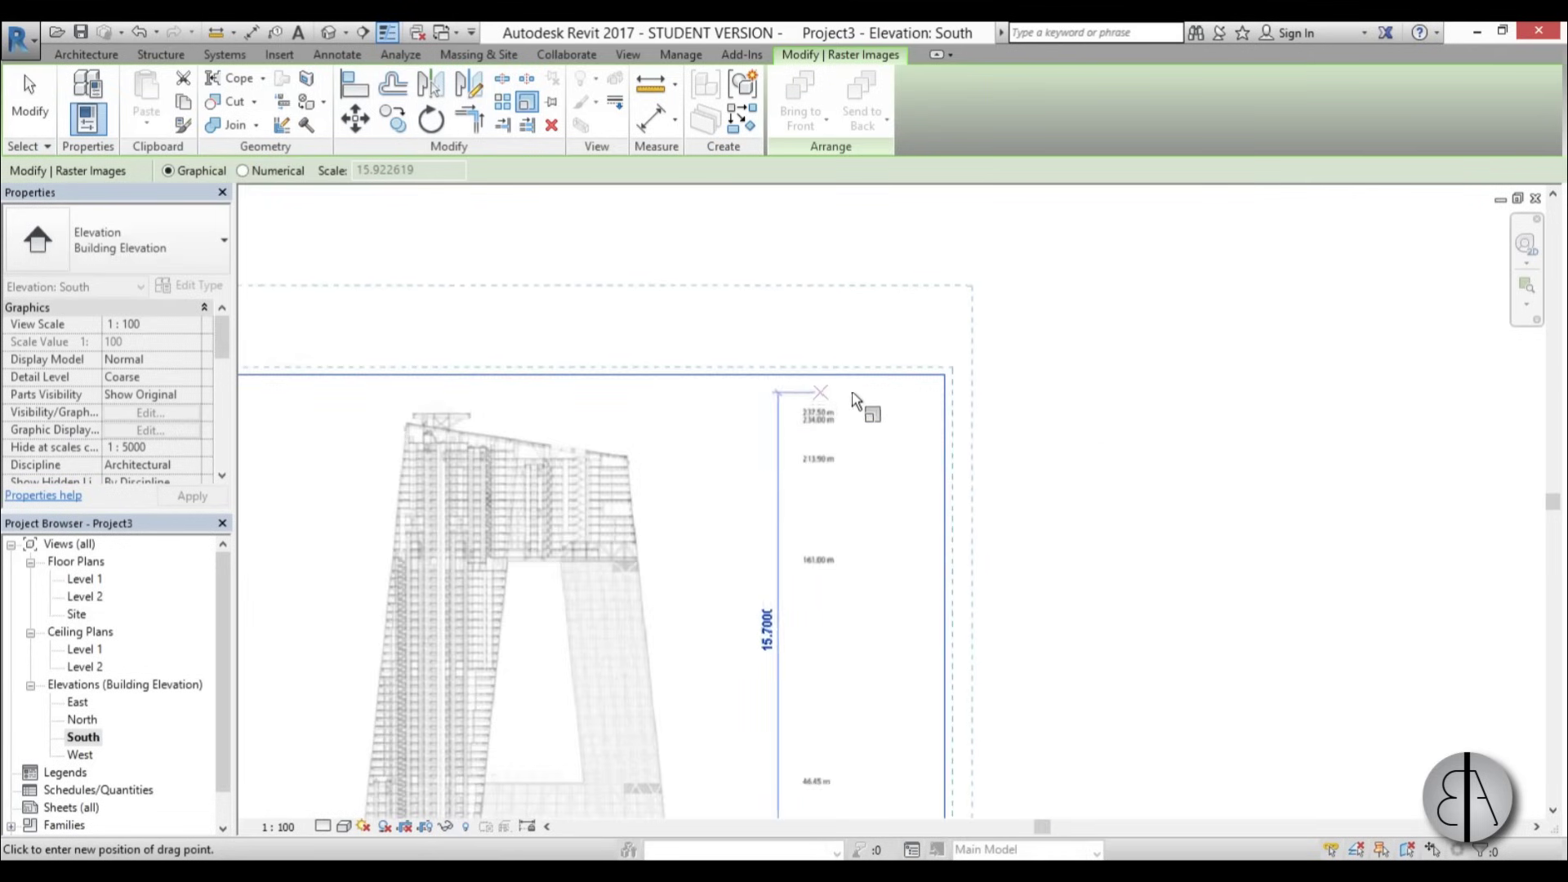
pyautogui.scroll(-3, 882, 319)
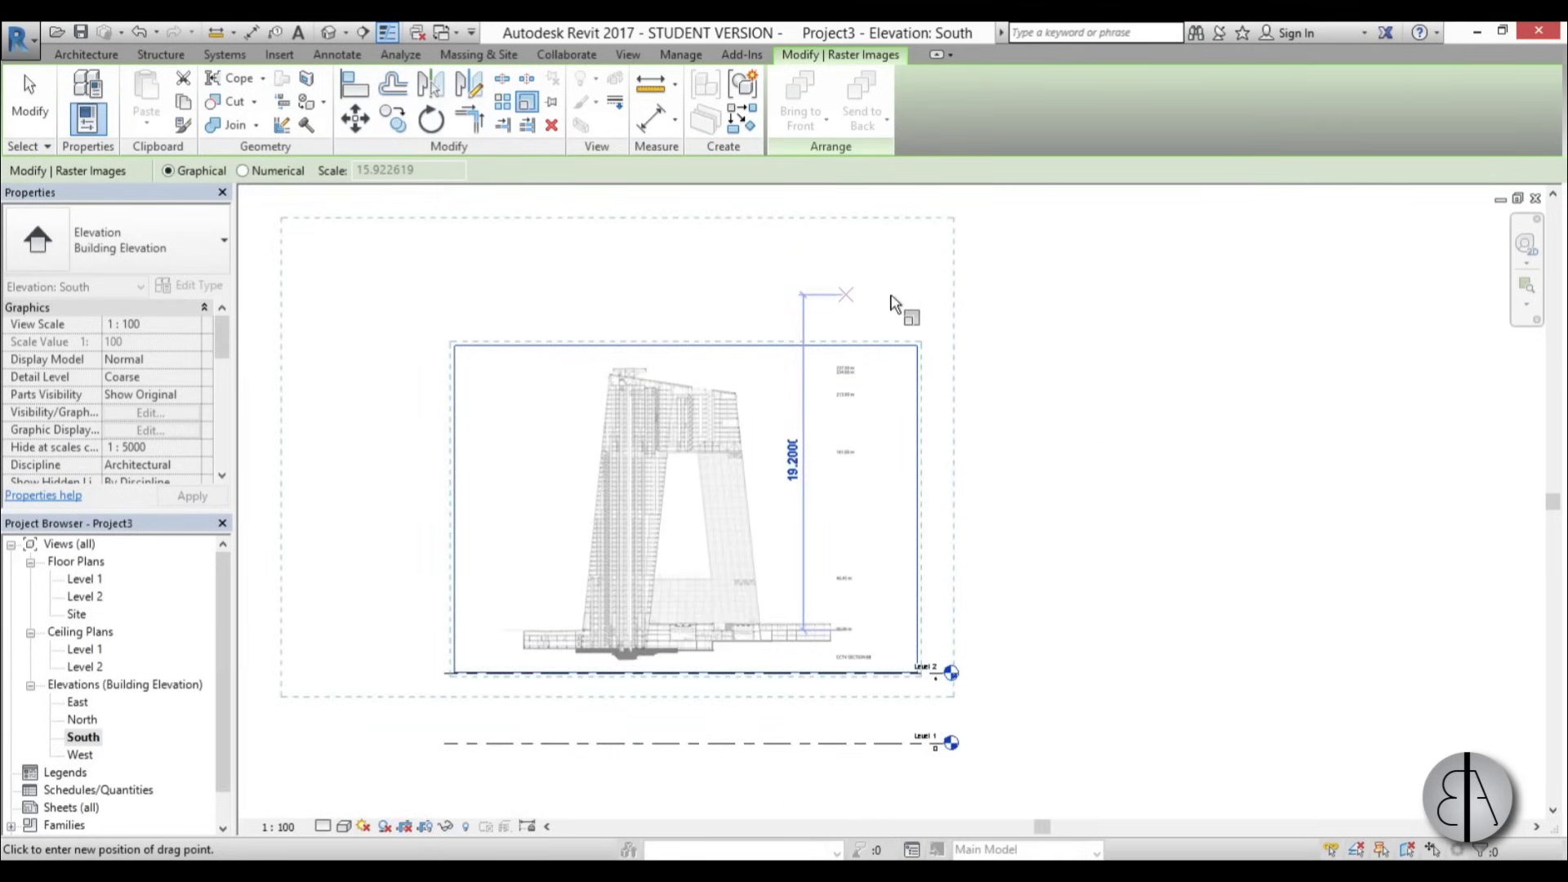
pyautogui.write('2')
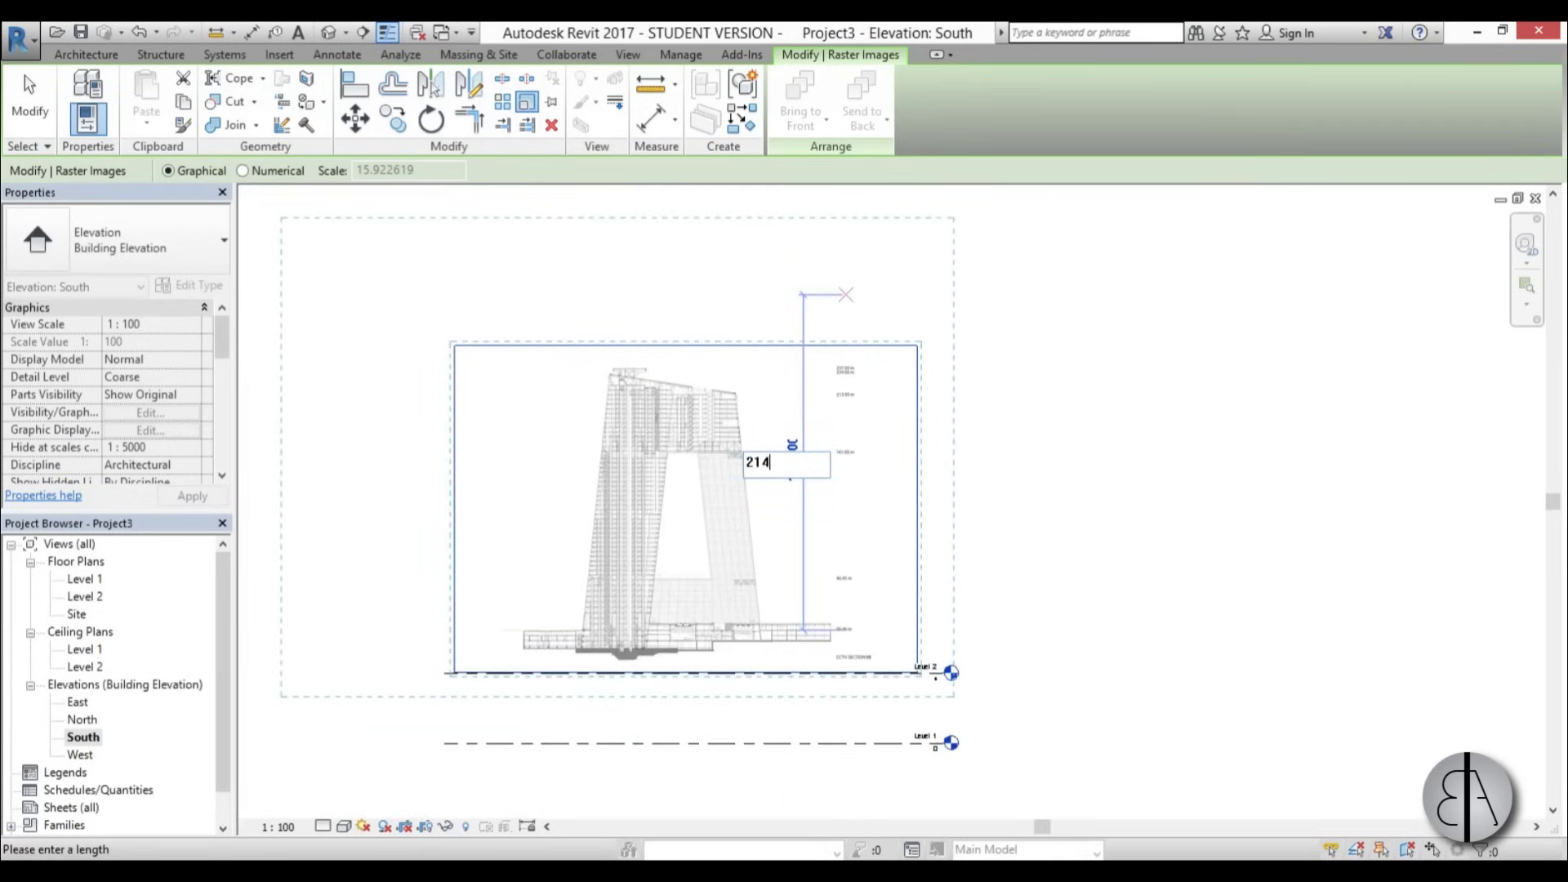
pyautogui.write('14')
pyautogui.press('Return')
pyautogui.scroll(-5, 868, 765)
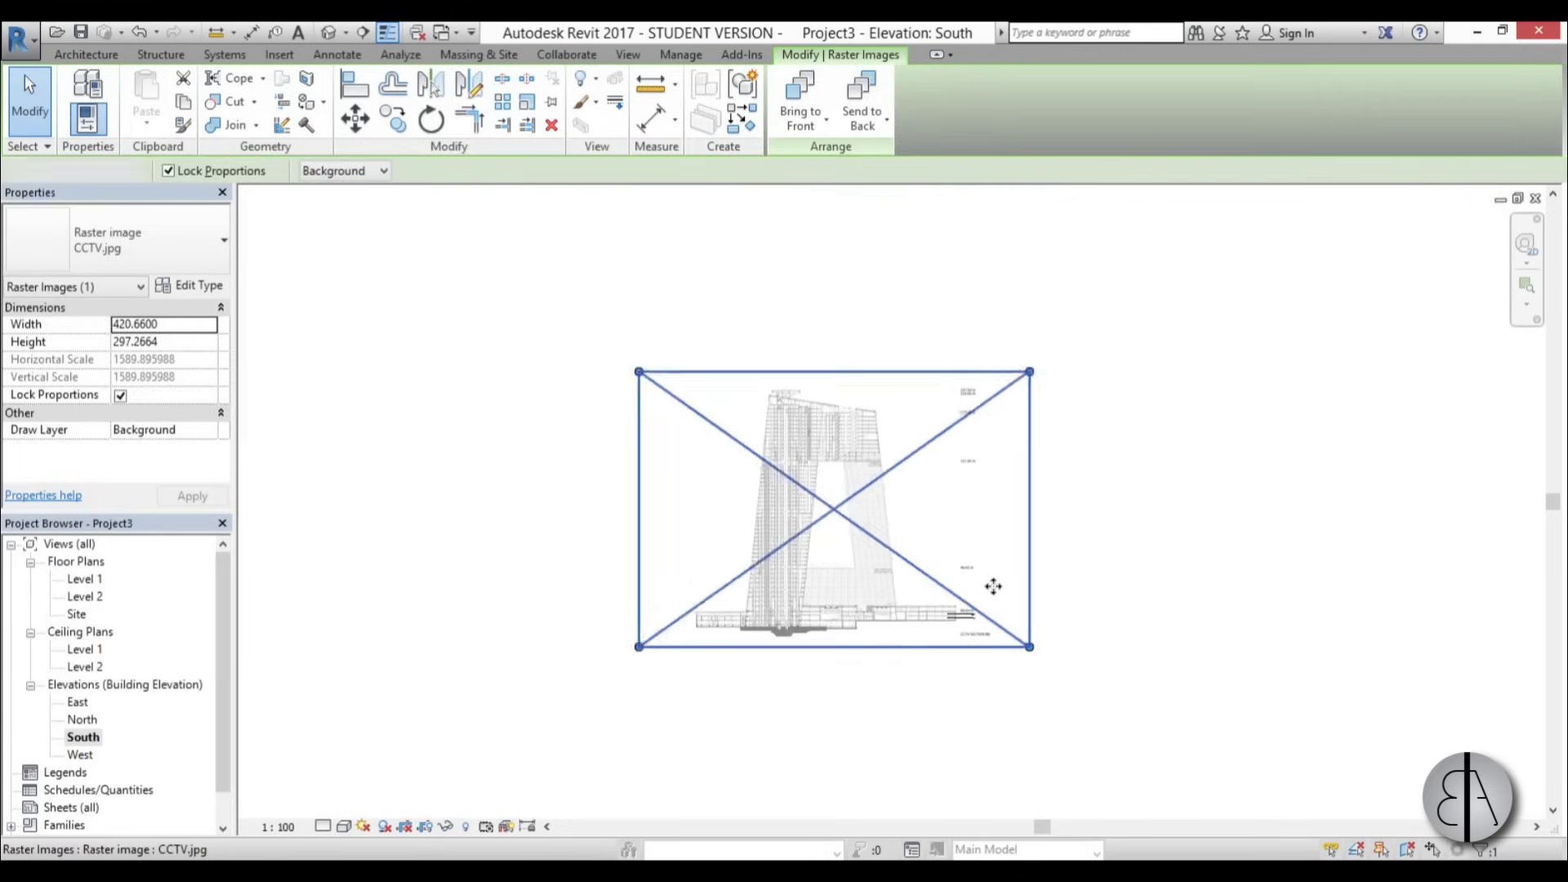
pyautogui.scroll(2, 991, 584)
pyautogui.press('Escape')
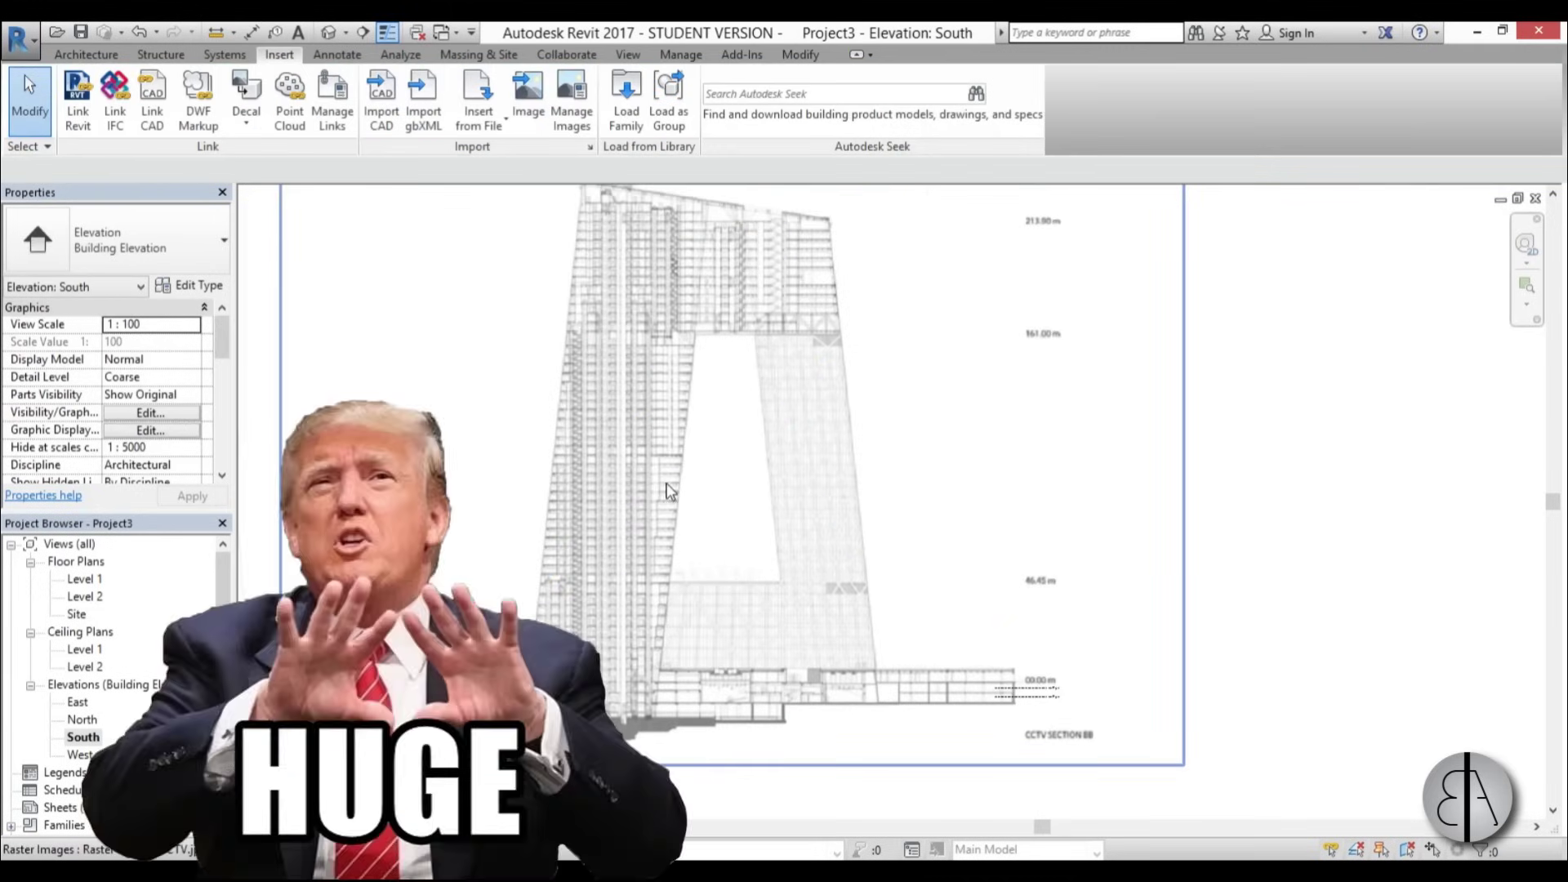
# Move the section image so its 00.00 m floor line aligns with Level 1
pyautogui.click(894, 455)
pyautogui.scroll(4, 913, 519)
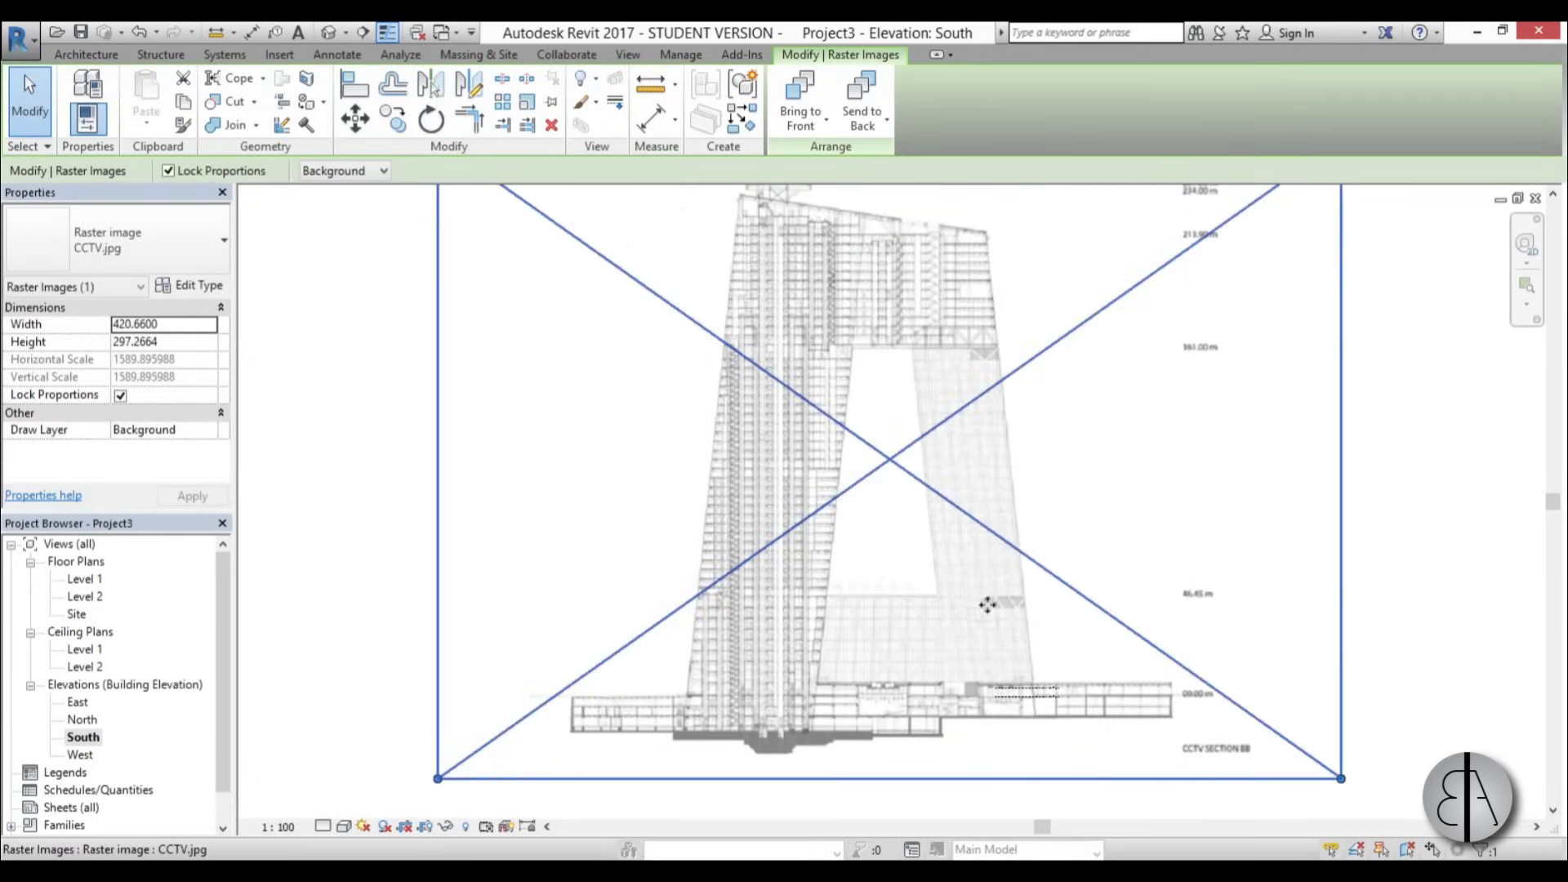
pyautogui.scroll(5, 913, 520)
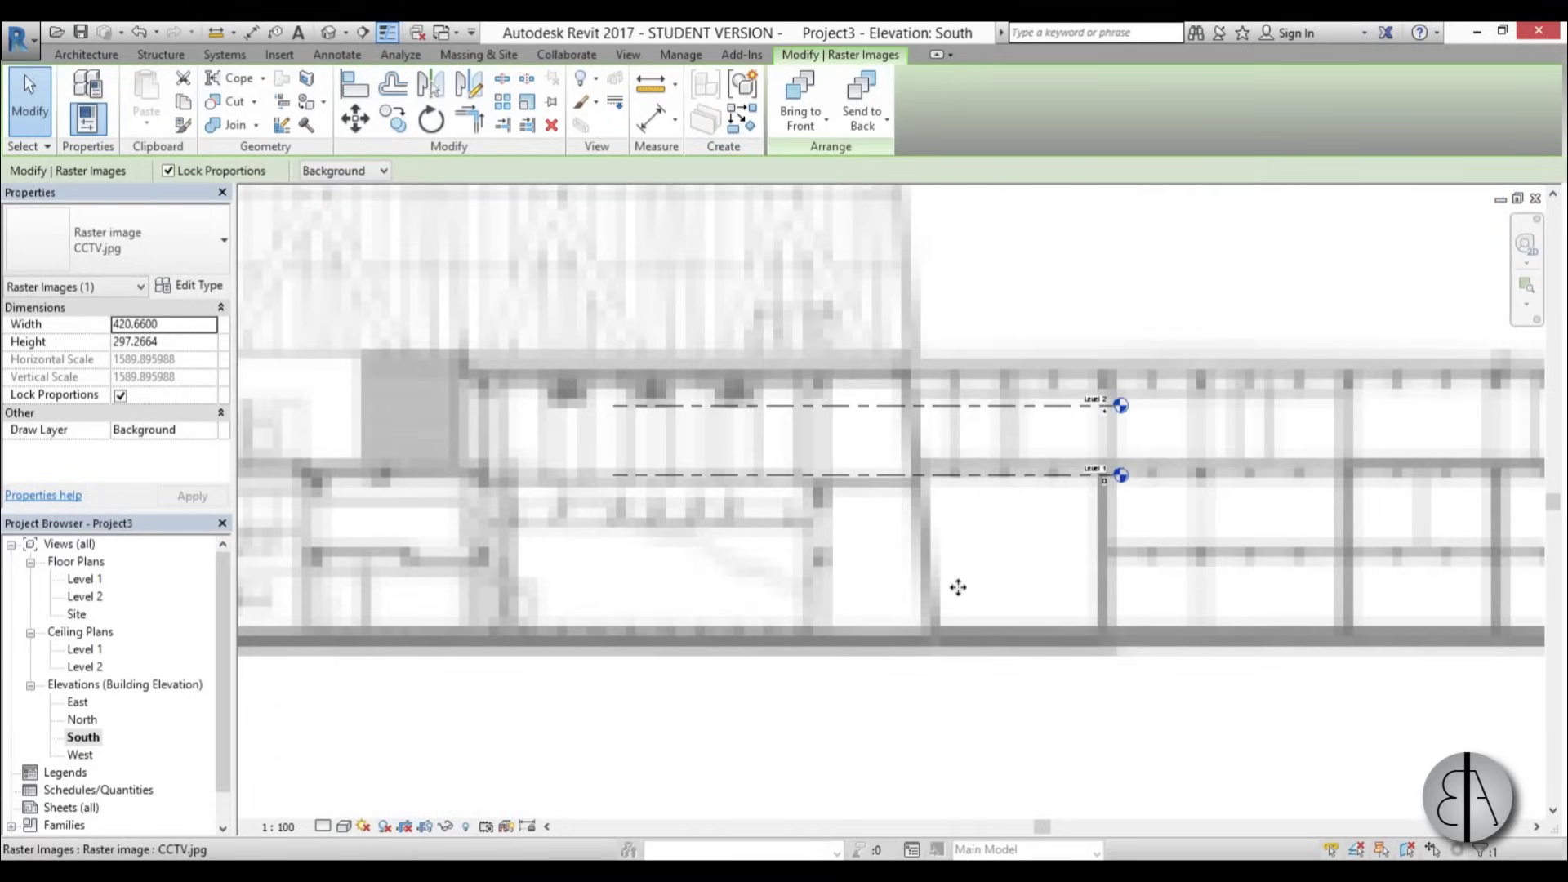
pyautogui.scroll(-5, 921, 674)
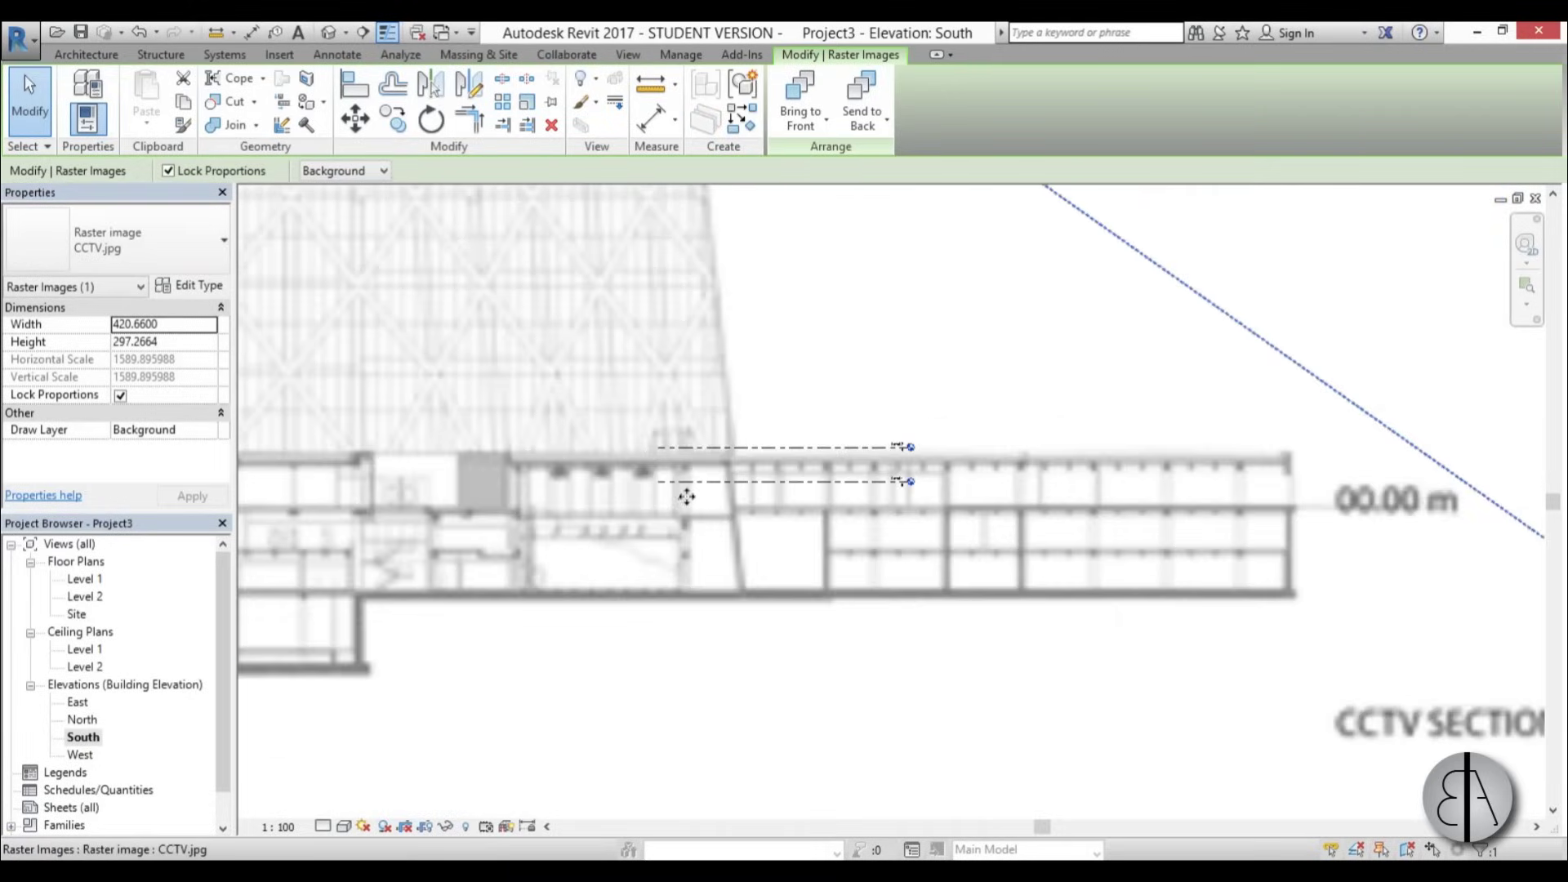
pyautogui.scroll(5, 711, 550)
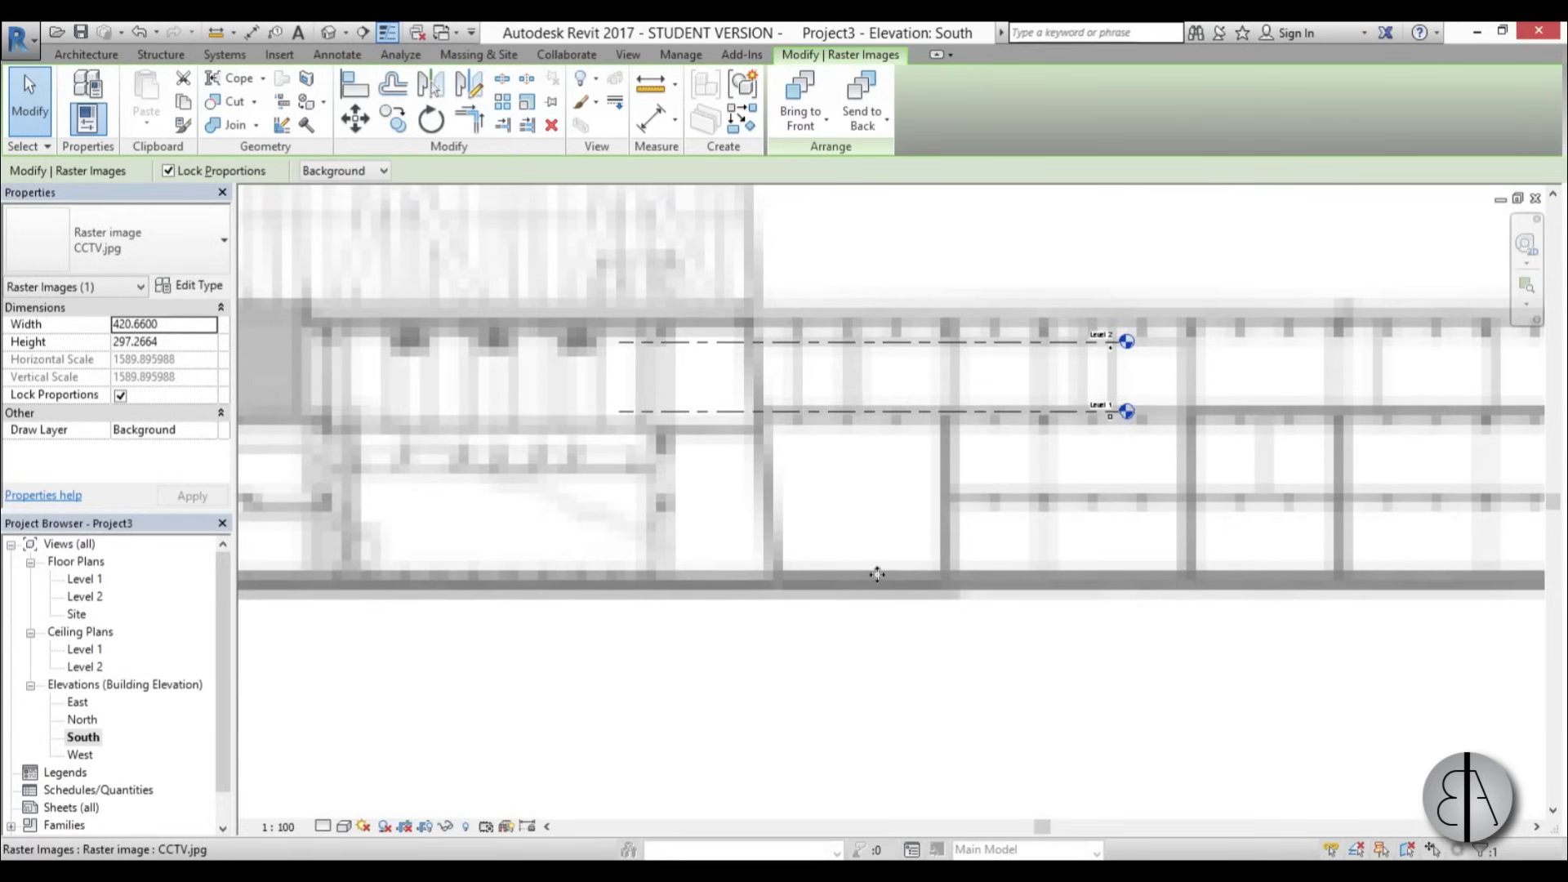
pyautogui.scroll(-3, 783, 576)
pyautogui.scroll(-3, 782, 576)
pyautogui.scroll(2, 873, 654)
pyautogui.press('Escape')
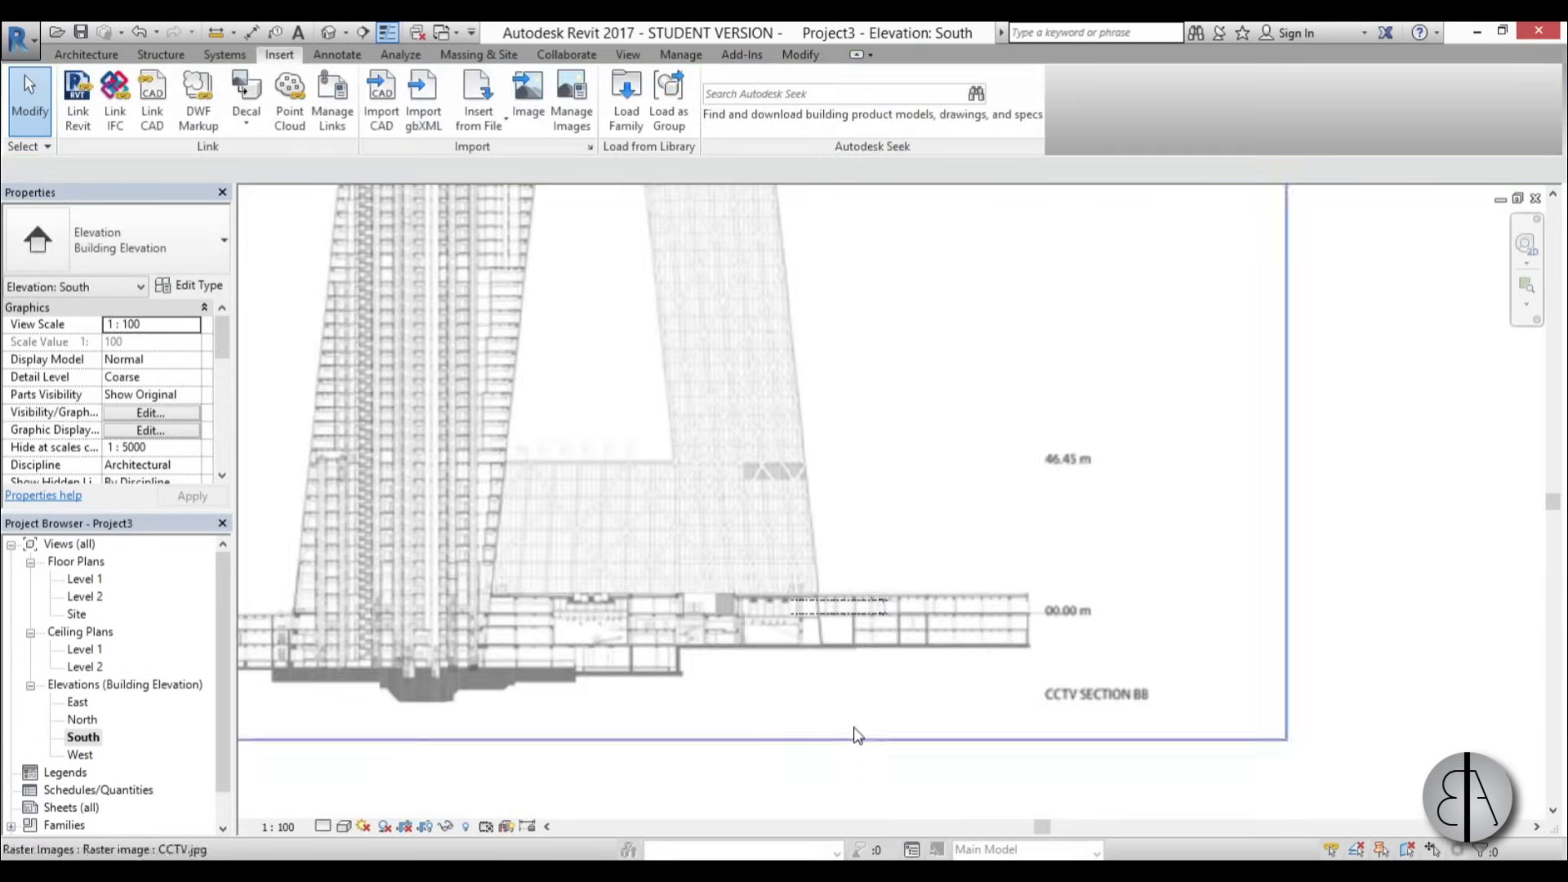
# Set the elevation of Level 2 to 161 m to match the image's 161.00 m mark
pyautogui.scroll(2, 845, 604)
pyautogui.scroll(-3, 845, 605)
pyautogui.scroll(4, 1037, 314)
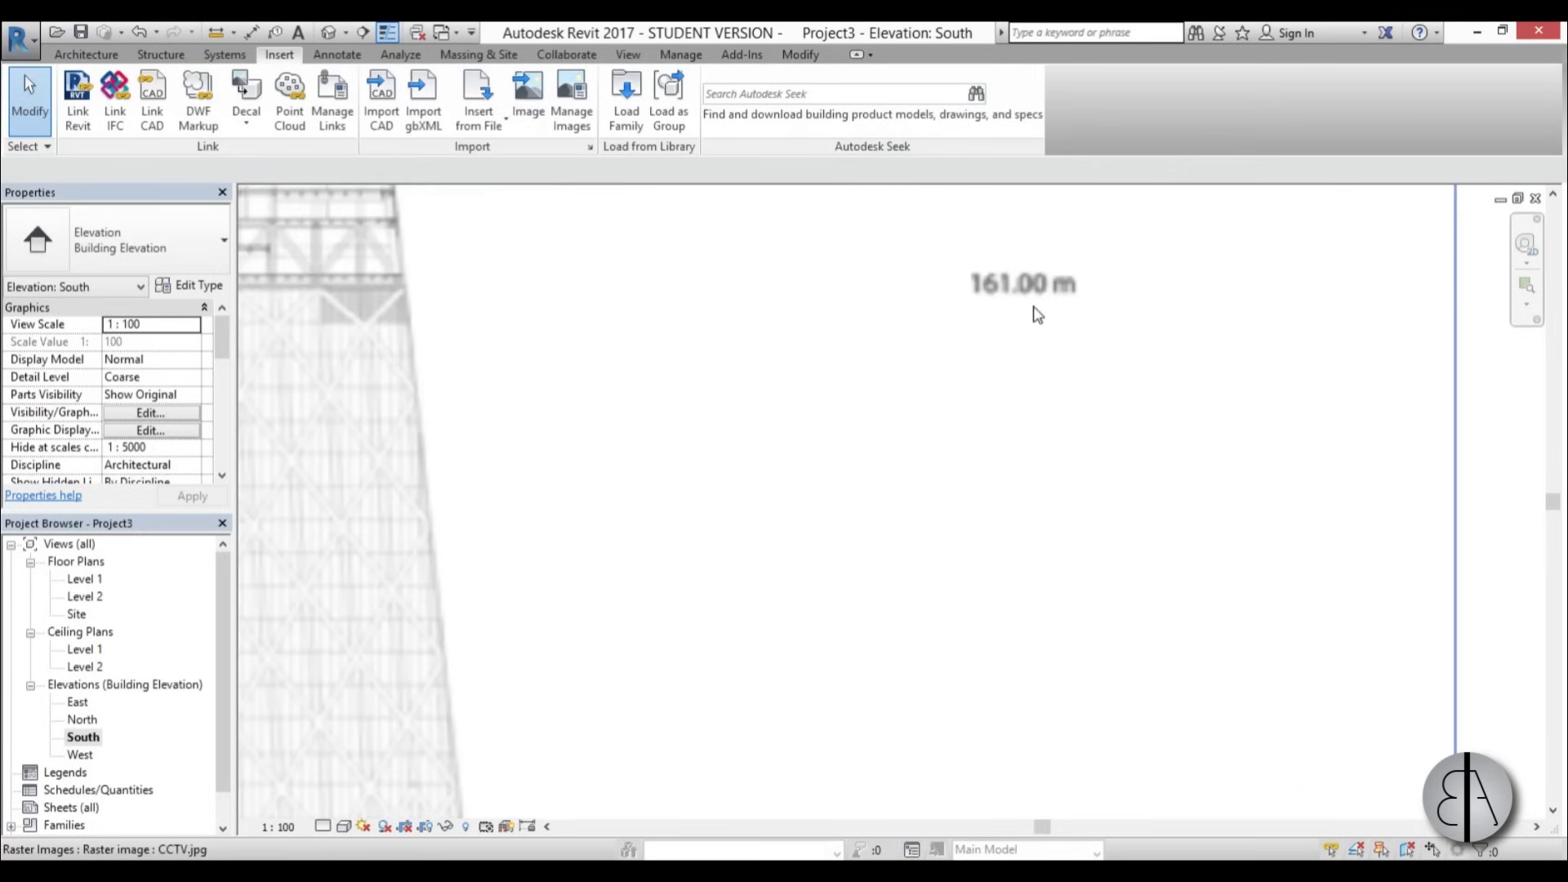
pyautogui.scroll(-3, 990, 300)
pyautogui.scroll(3, 927, 594)
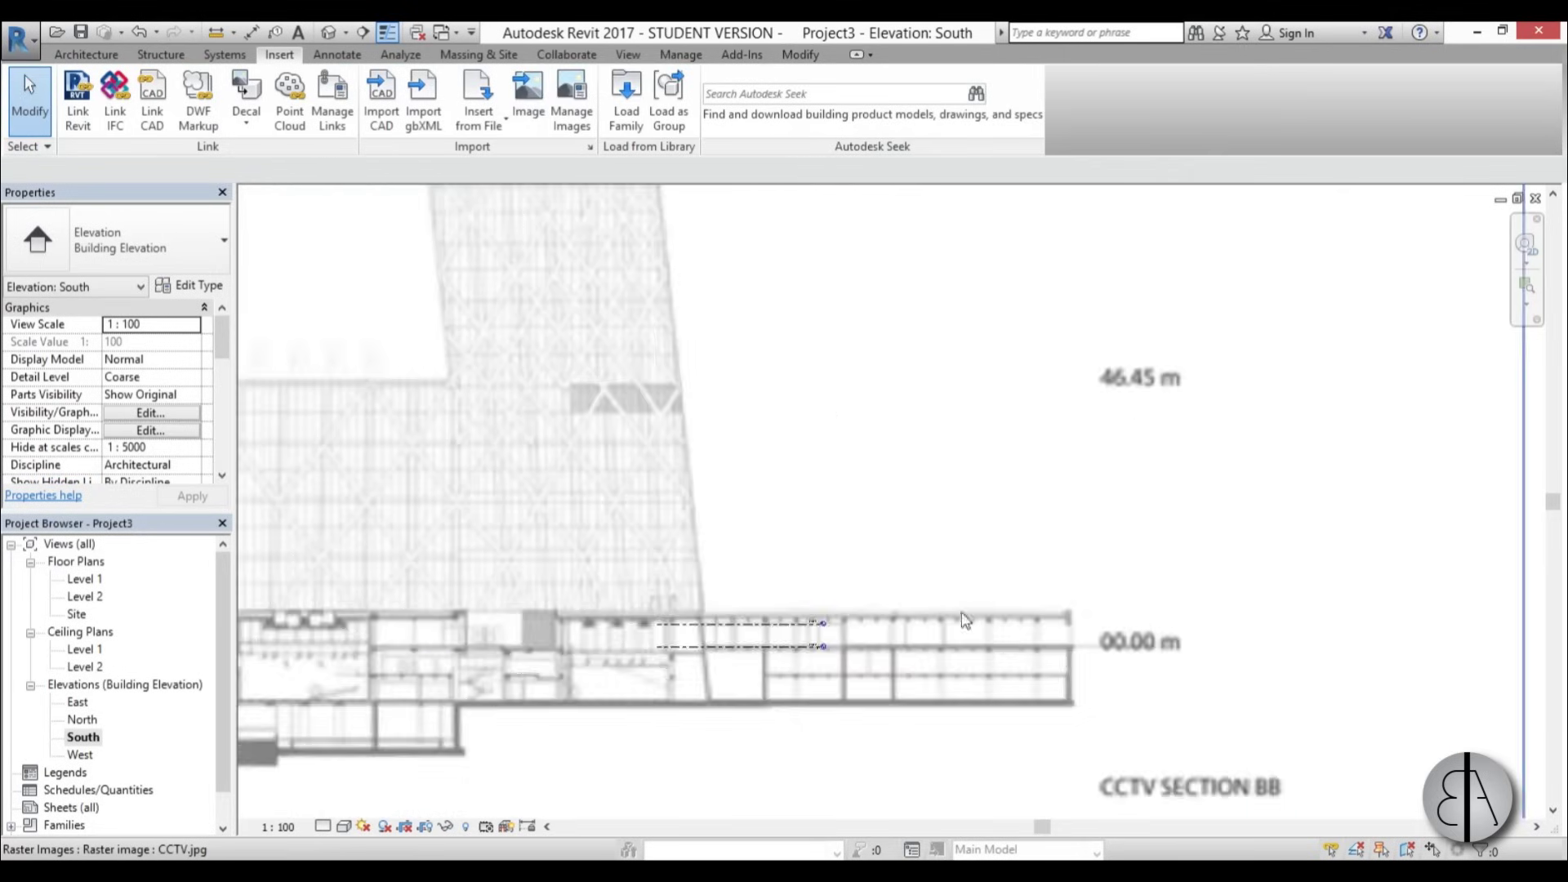
pyautogui.scroll(2, 687, 633)
pyautogui.scroll(3, 688, 633)
pyautogui.click(614, 563)
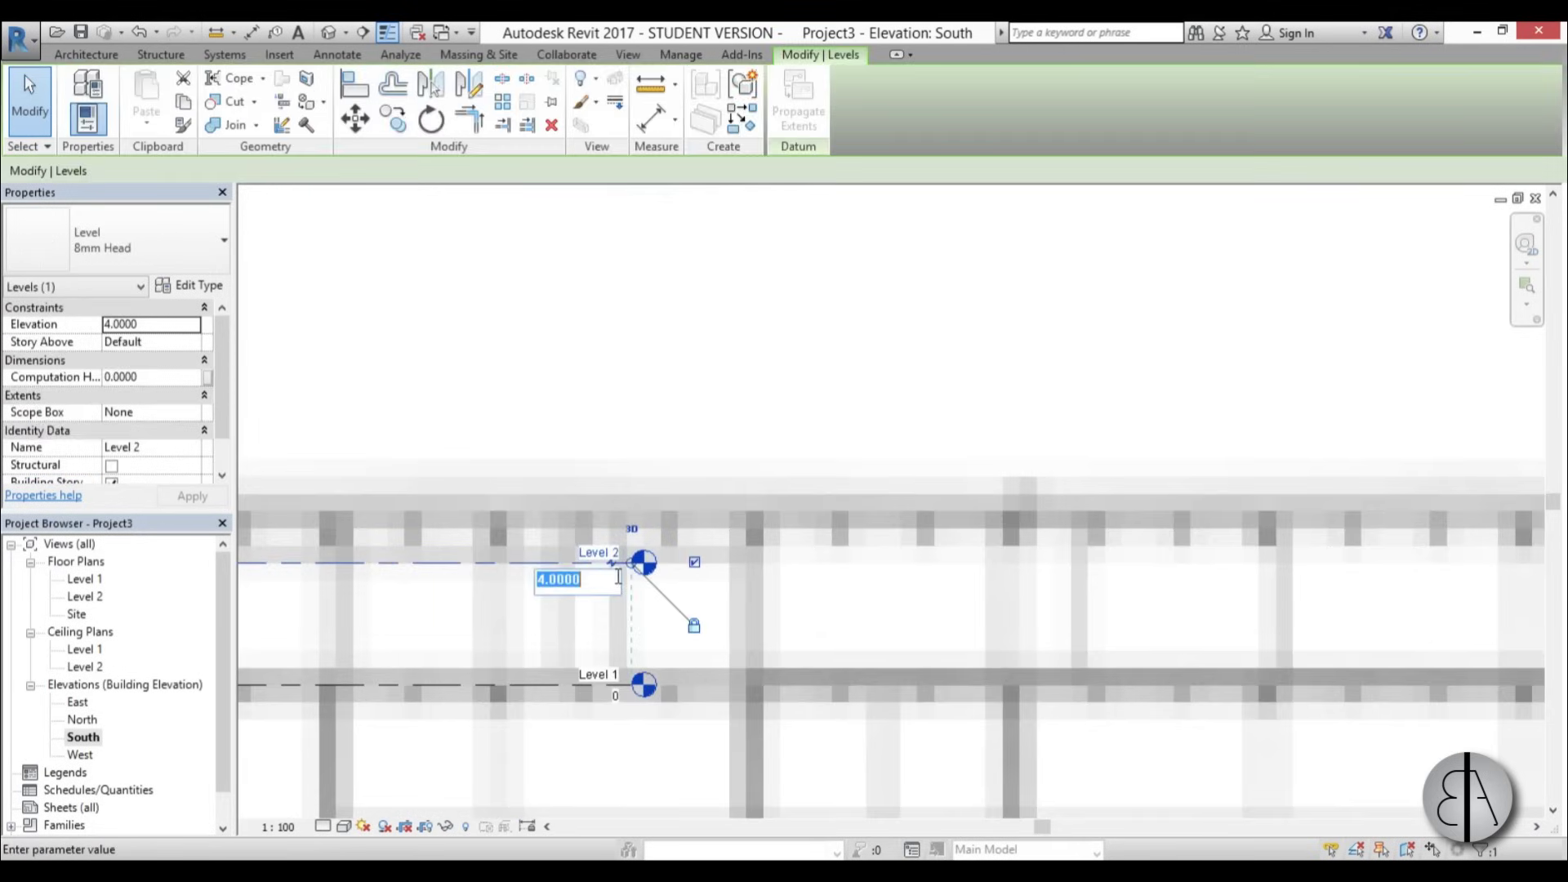
pyautogui.click(607, 581)
pyautogui.write('161')
pyautogui.press('Return')
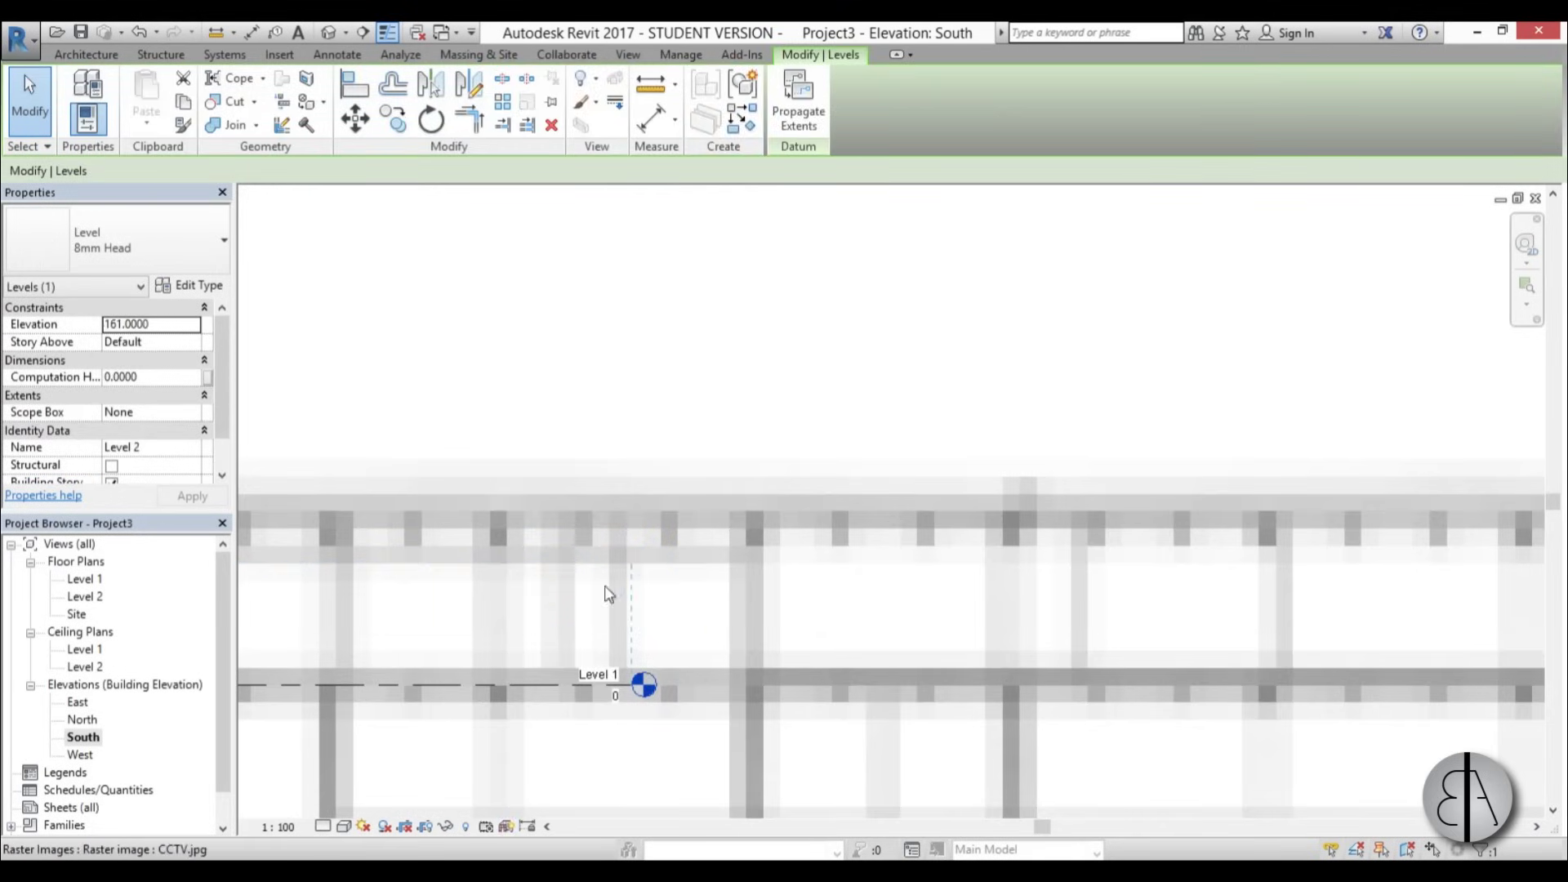
# Change the South elevation's view scale to 1:500
pyautogui.scroll(-3, 1156, 648)
pyautogui.scroll(-4, 1157, 648)
pyautogui.scroll(3, 1057, 326)
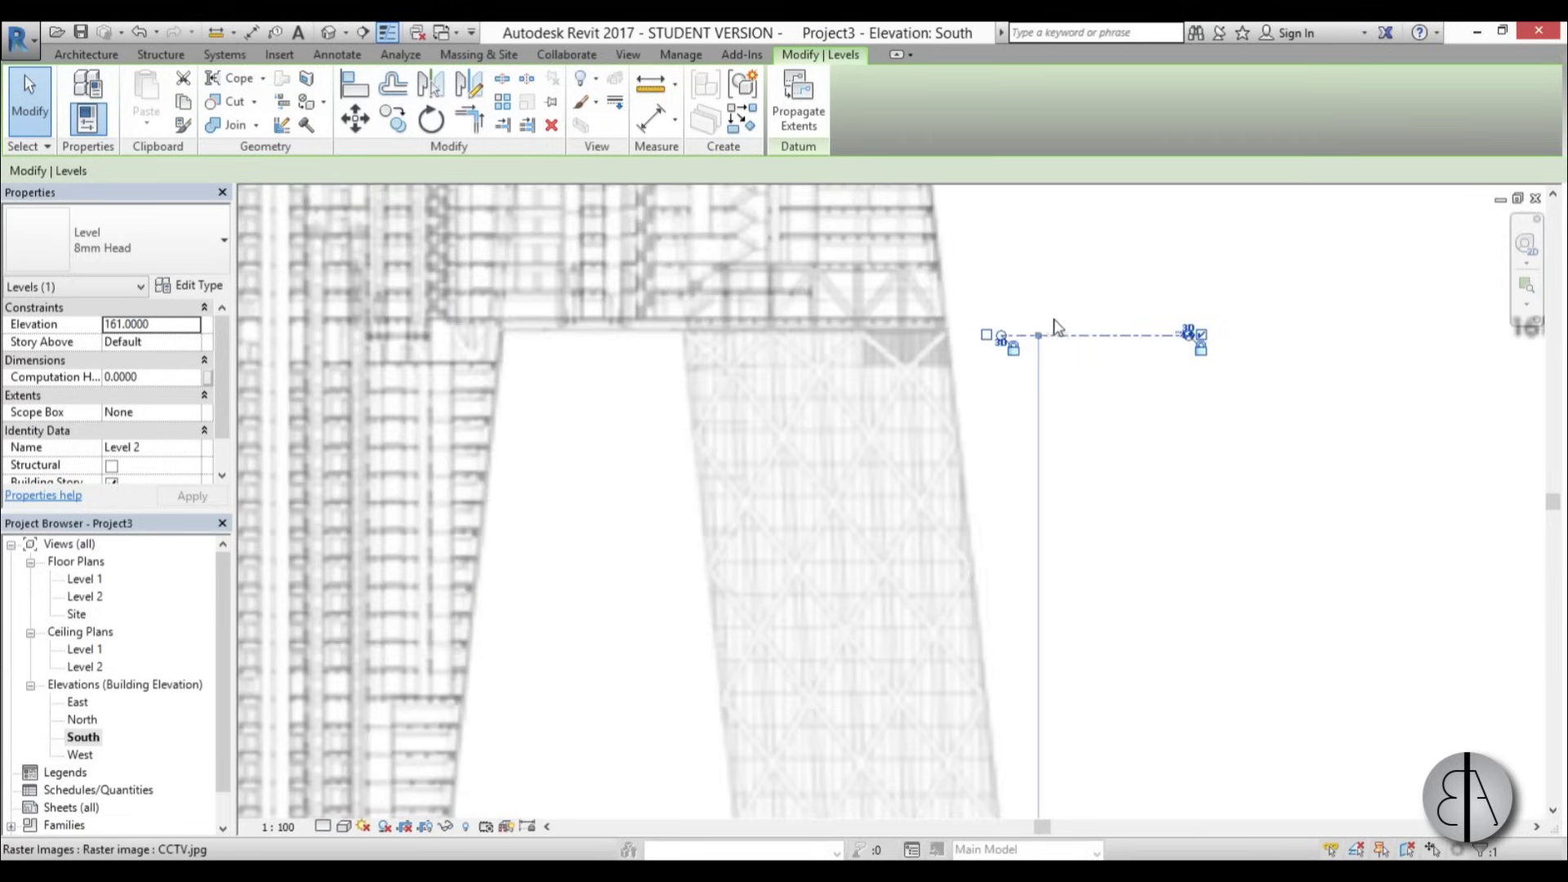
pyautogui.scroll(-4, 1011, 347)
pyautogui.scroll(1, 1032, 339)
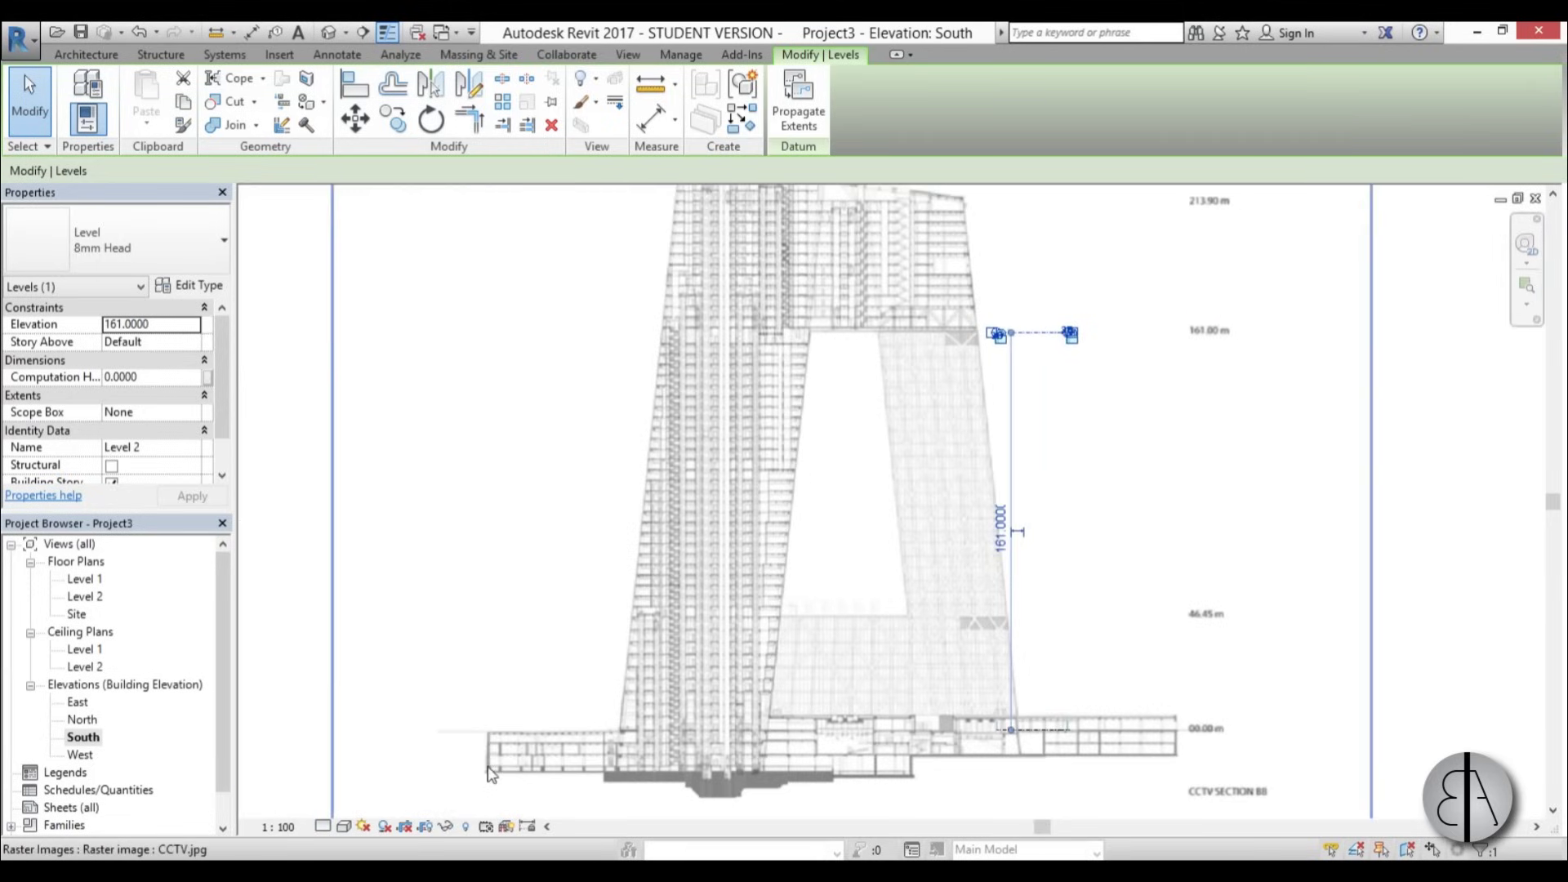
pyautogui.click(274, 827)
pyautogui.click(314, 737)
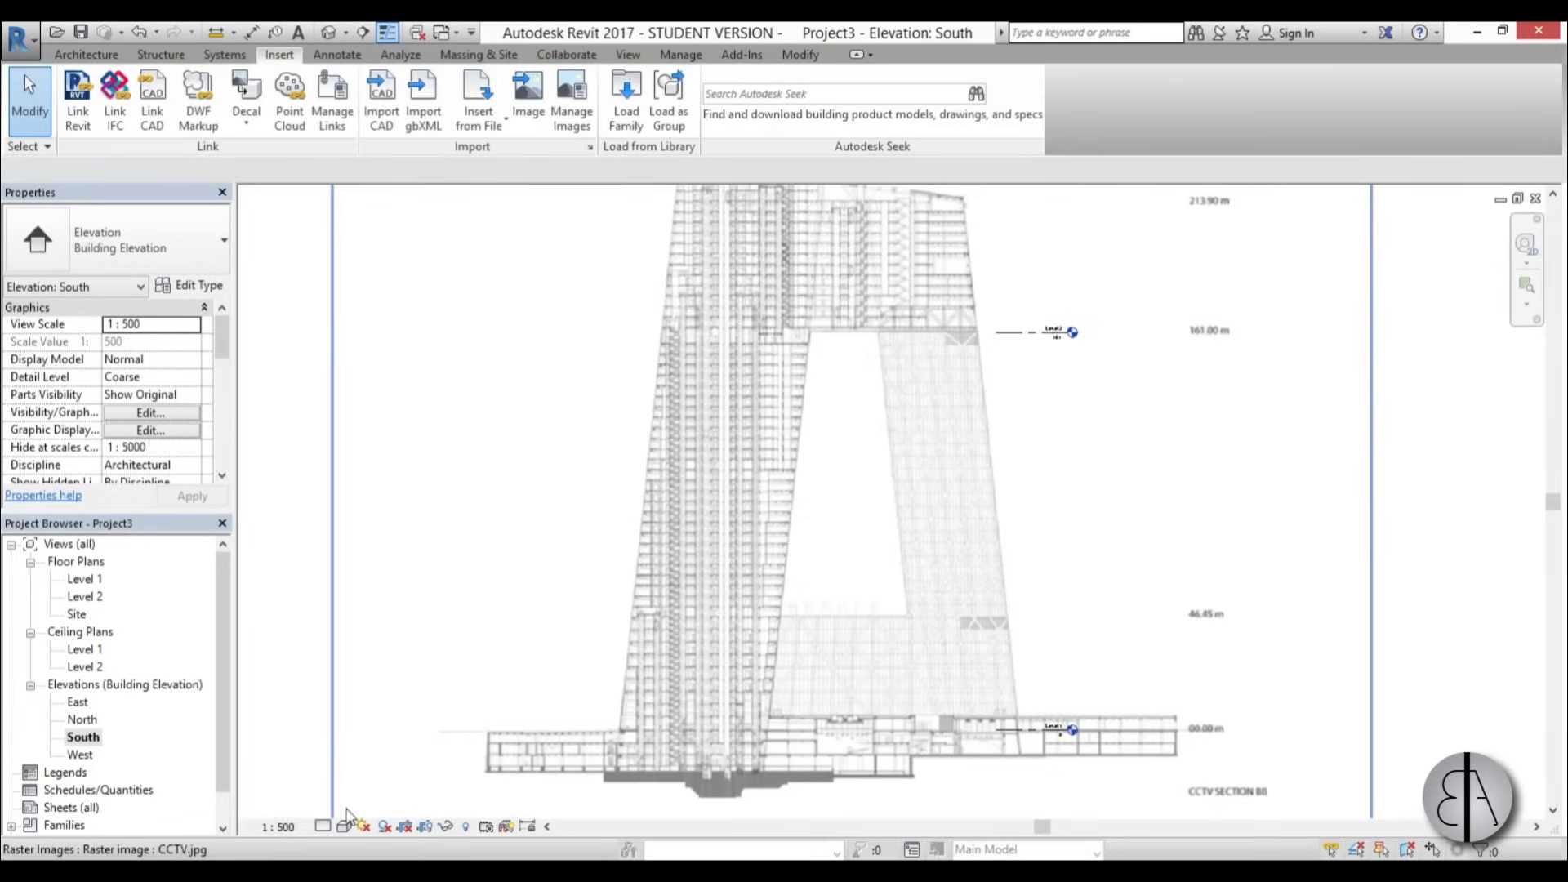
pyautogui.scroll(-2, 988, 514)
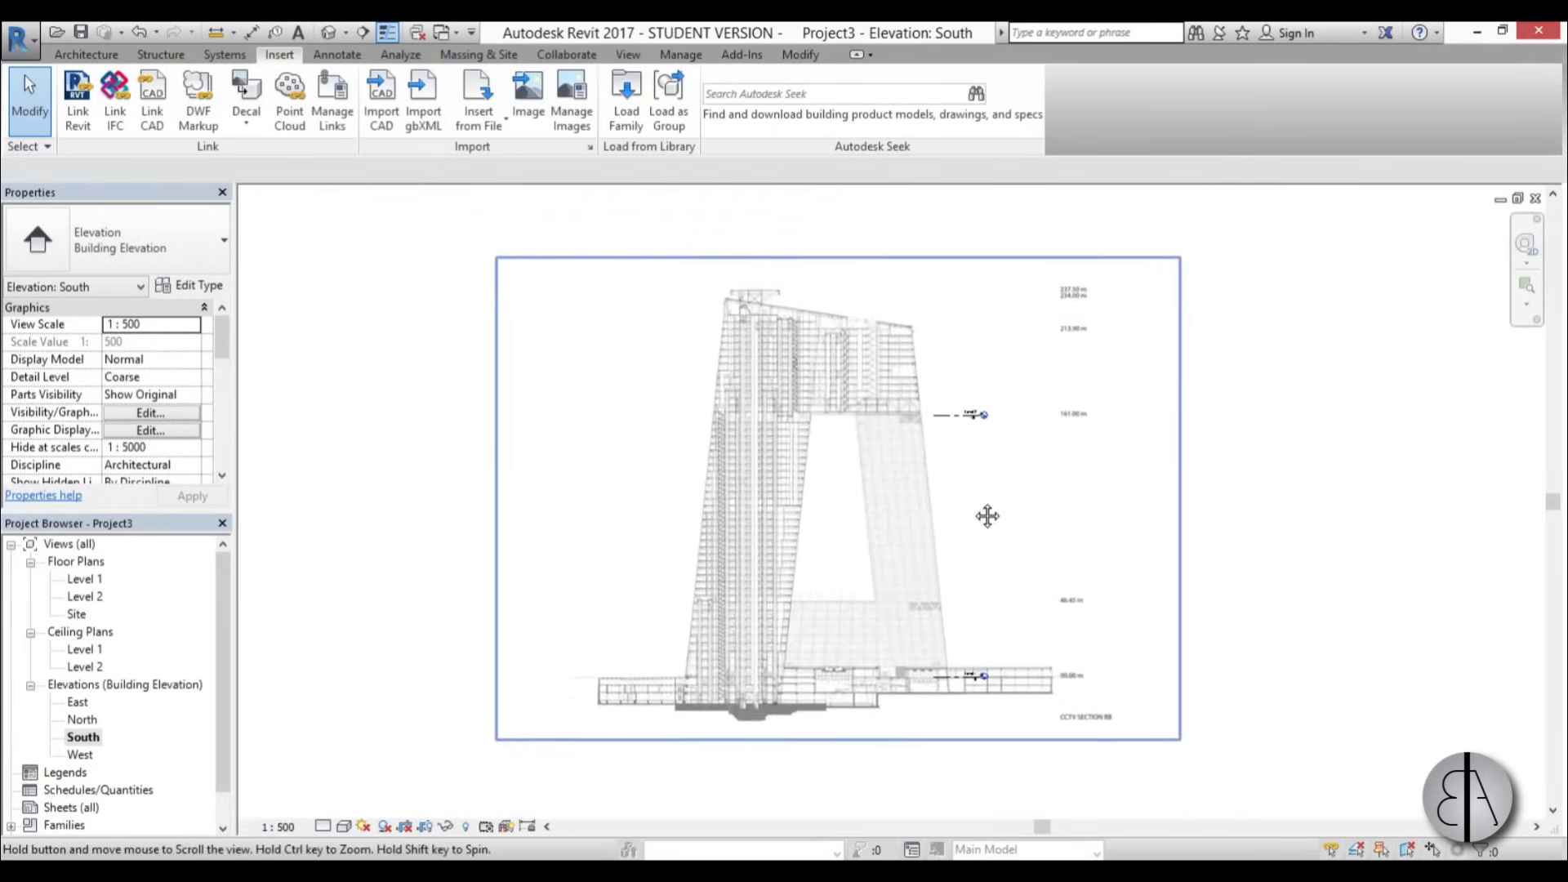
# Extend both ends of the Level 1 and Level 2 lines so they span the full tower section
pyautogui.scroll(5, 991, 420)
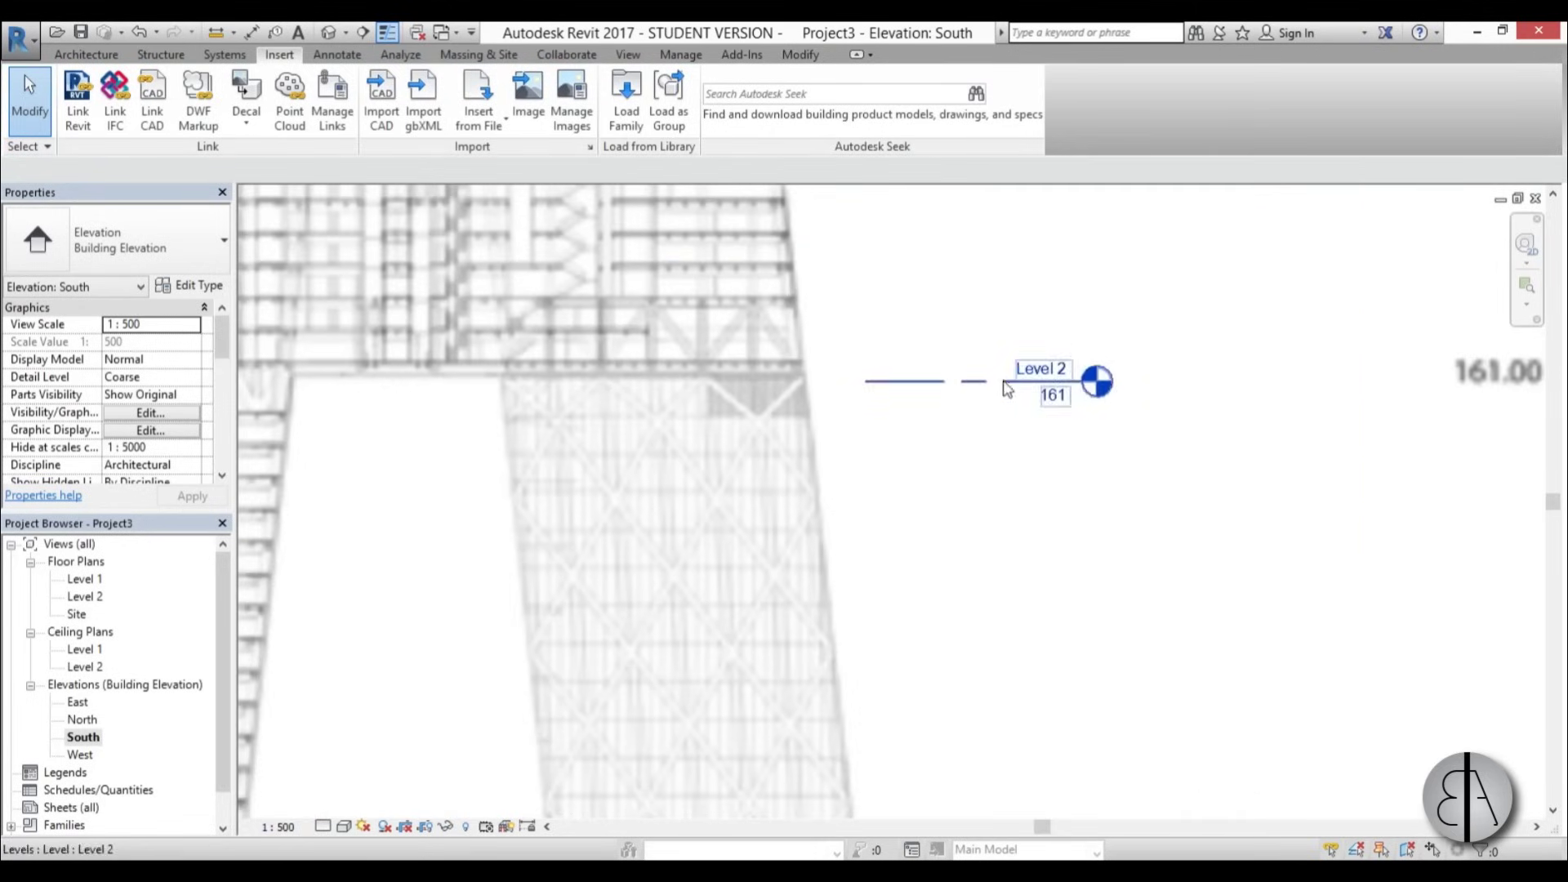
pyautogui.click(1094, 378)
pyautogui.scroll(-3, 1121, 384)
pyautogui.scroll(-2, 1122, 384)
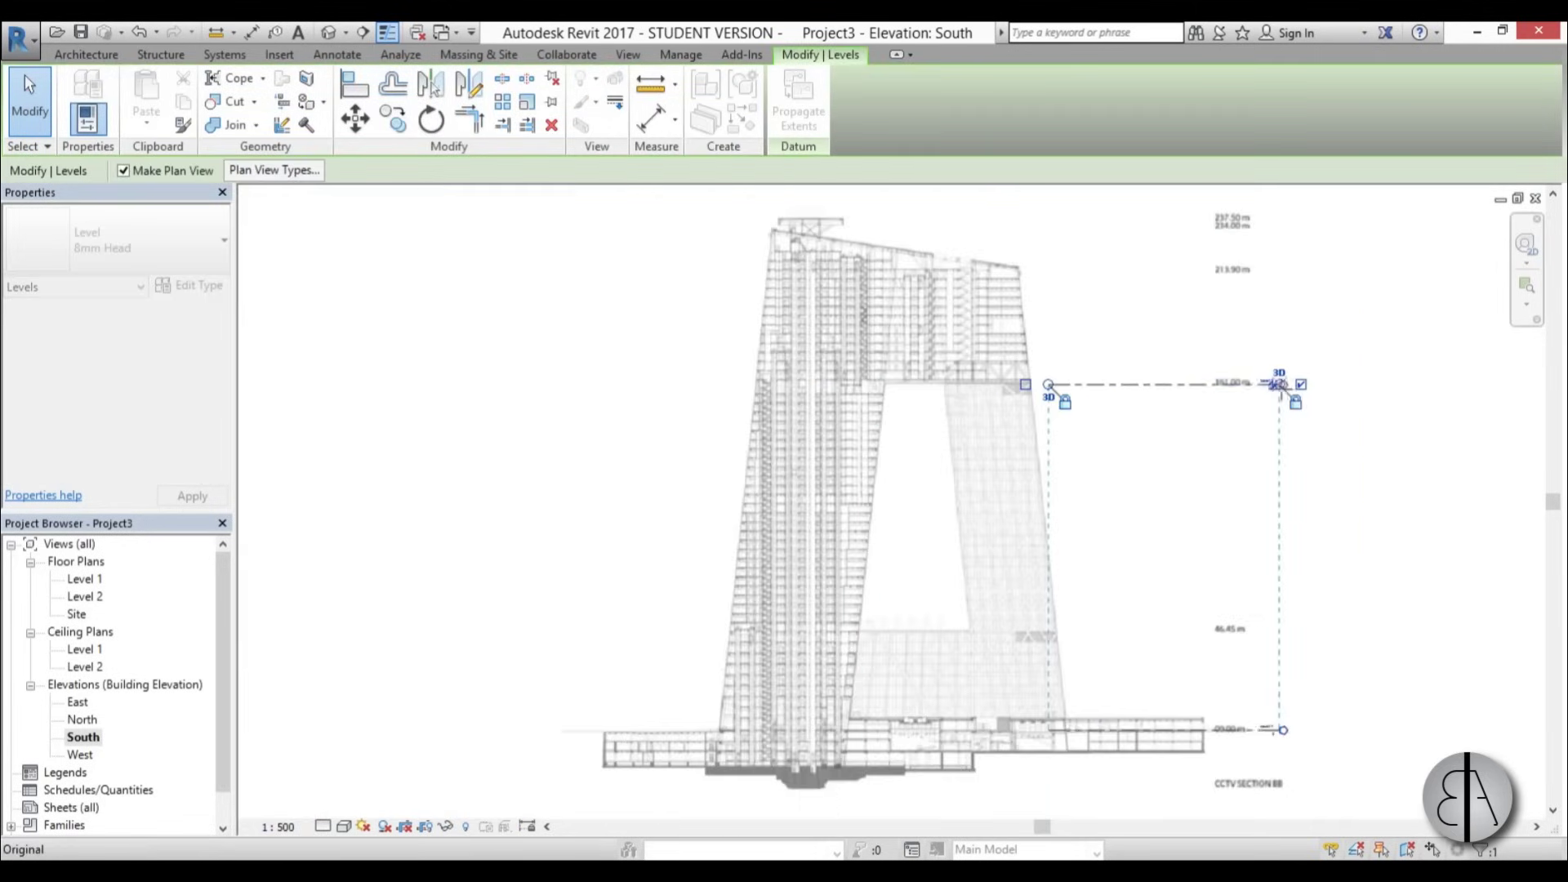
pyautogui.moveTo(1051, 384); pyautogui.dragTo(458, 399)
pyautogui.scroll(-2, 431, 639)
pyautogui.click(1172, 704)
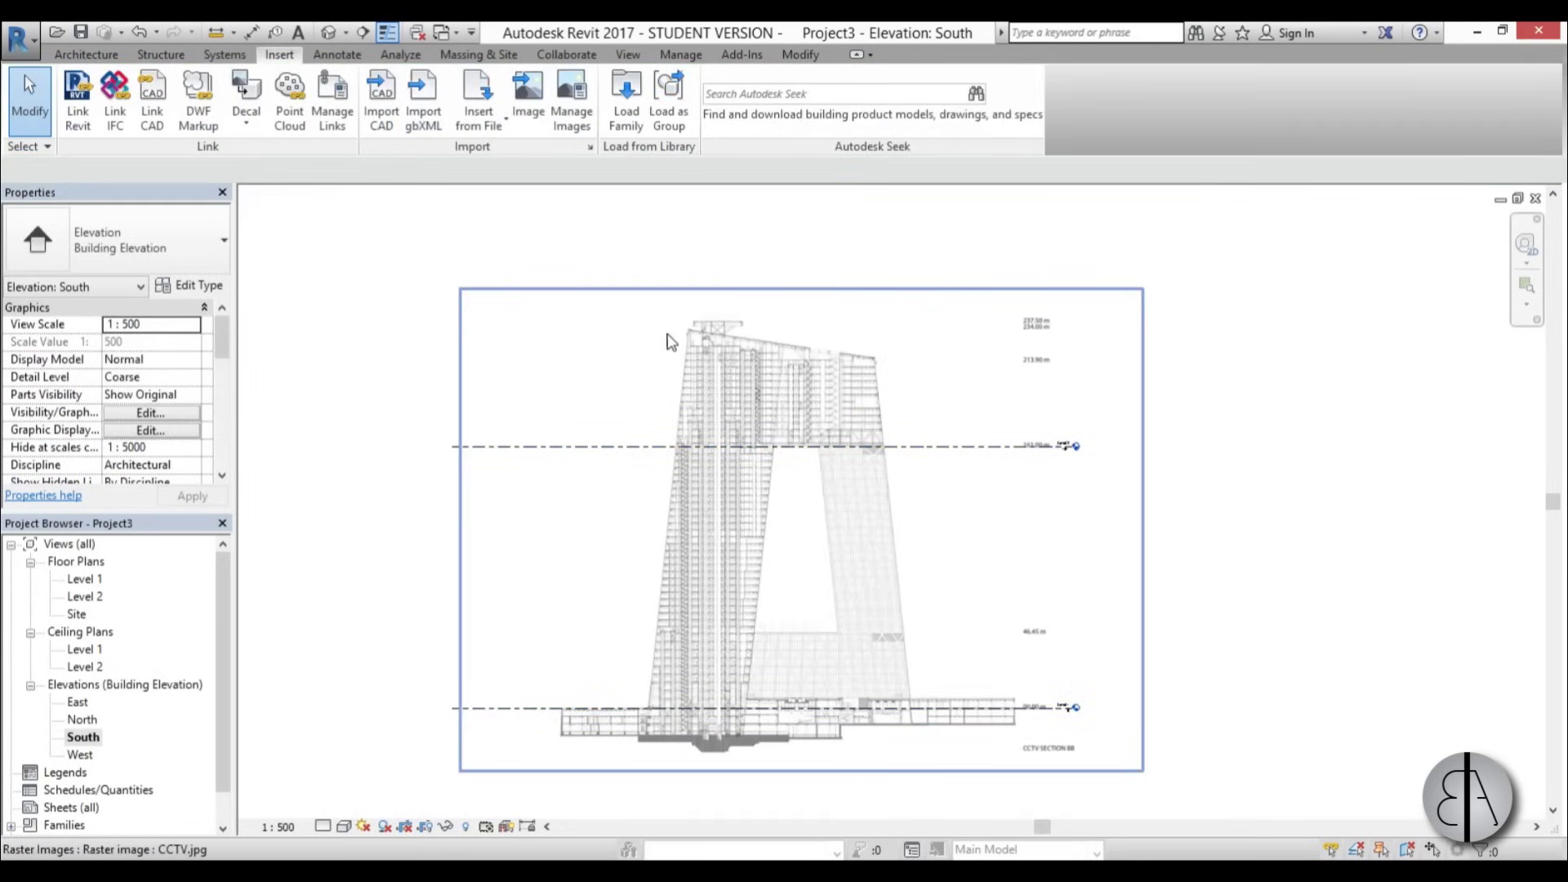
# Add a level like Level 2 at about 46.55 m, along the image's 46.45 m mark, matching the existing levels' extents
pyautogui.scroll(4, 899, 490)
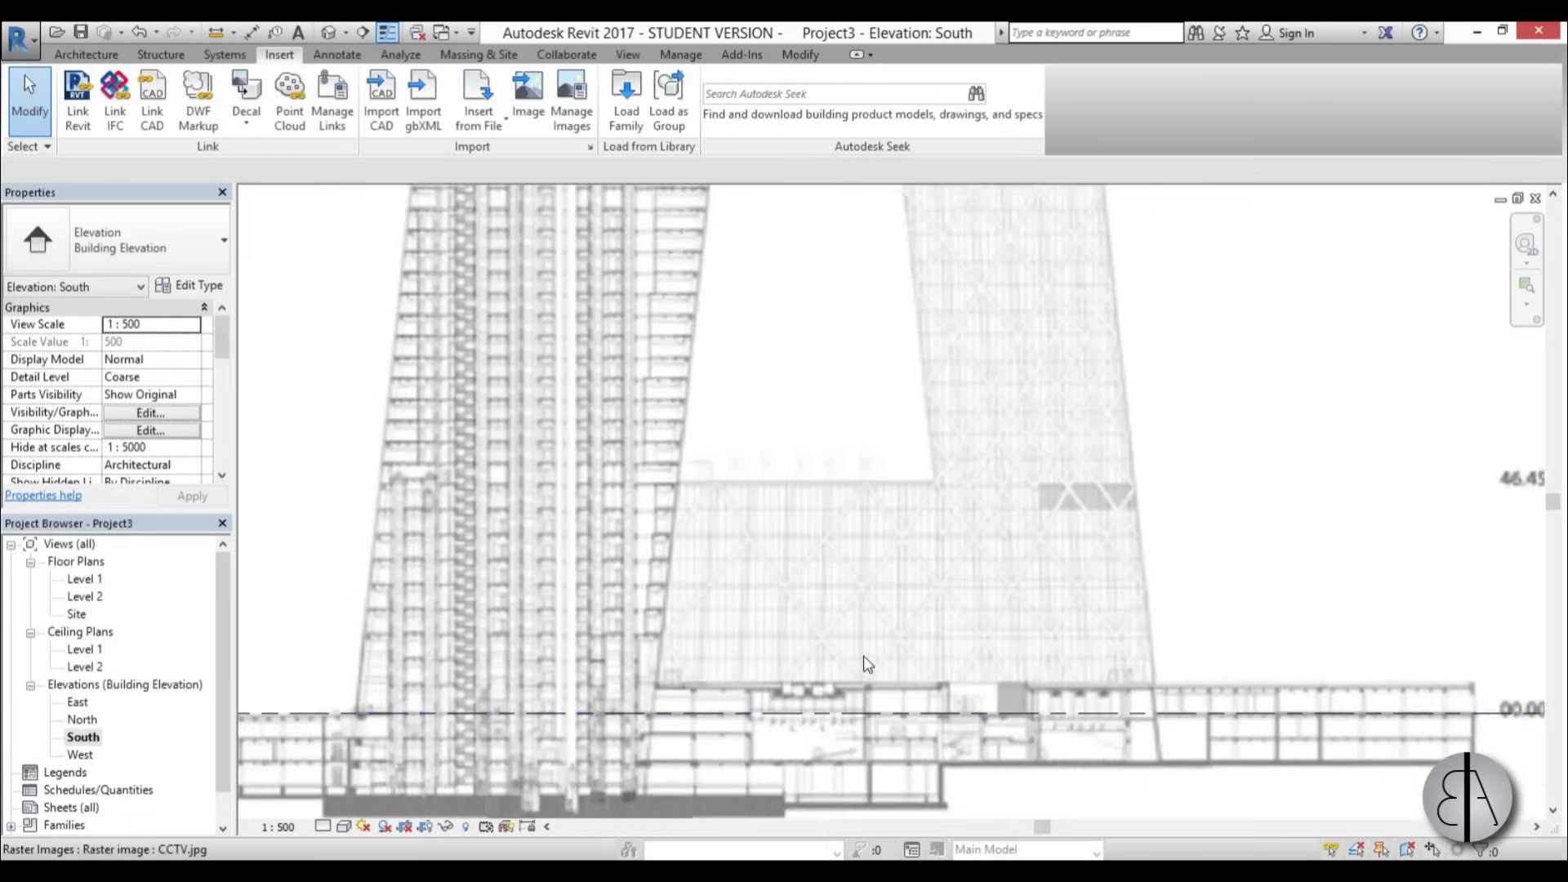
pyautogui.scroll(-1, 756, 472)
pyautogui.scroll(-2, 841, 473)
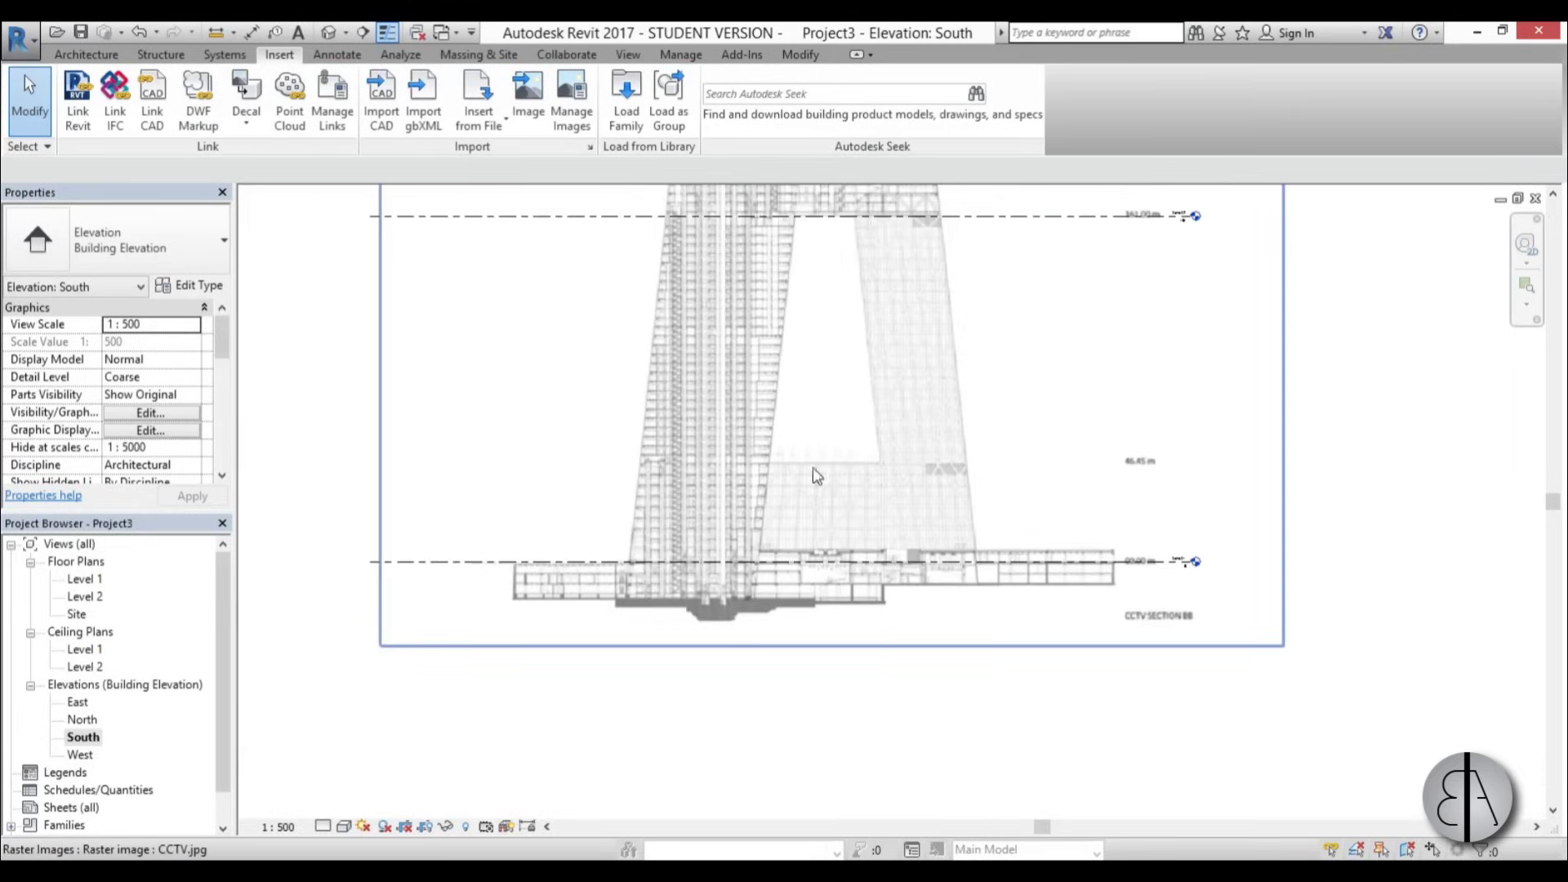
pyautogui.scroll(-2, 688, 471)
pyautogui.scroll(2, 914, 343)
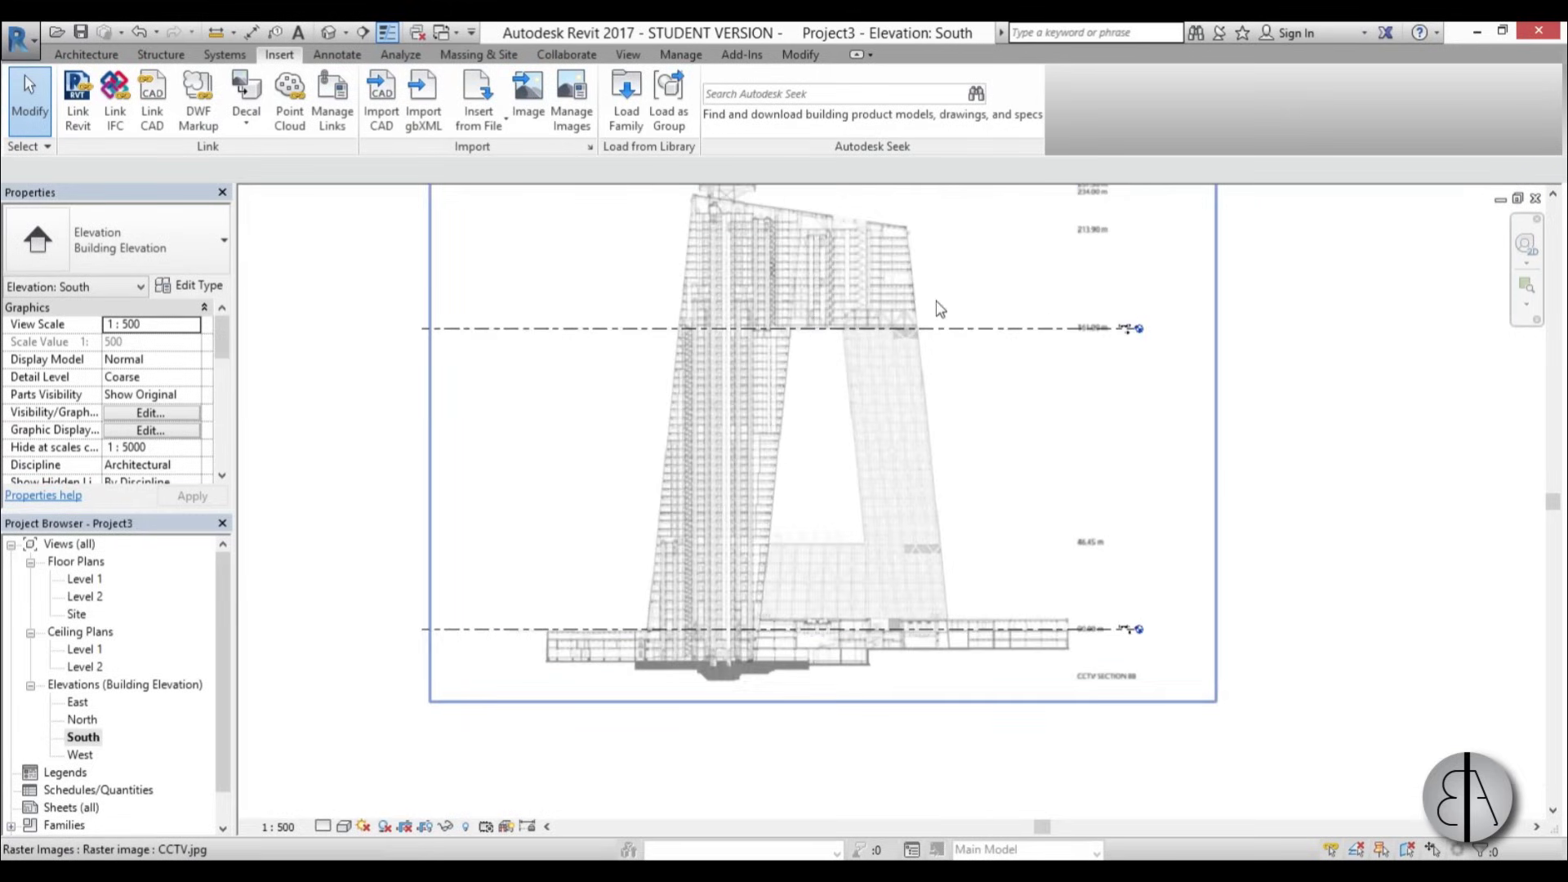
pyautogui.click(924, 328)
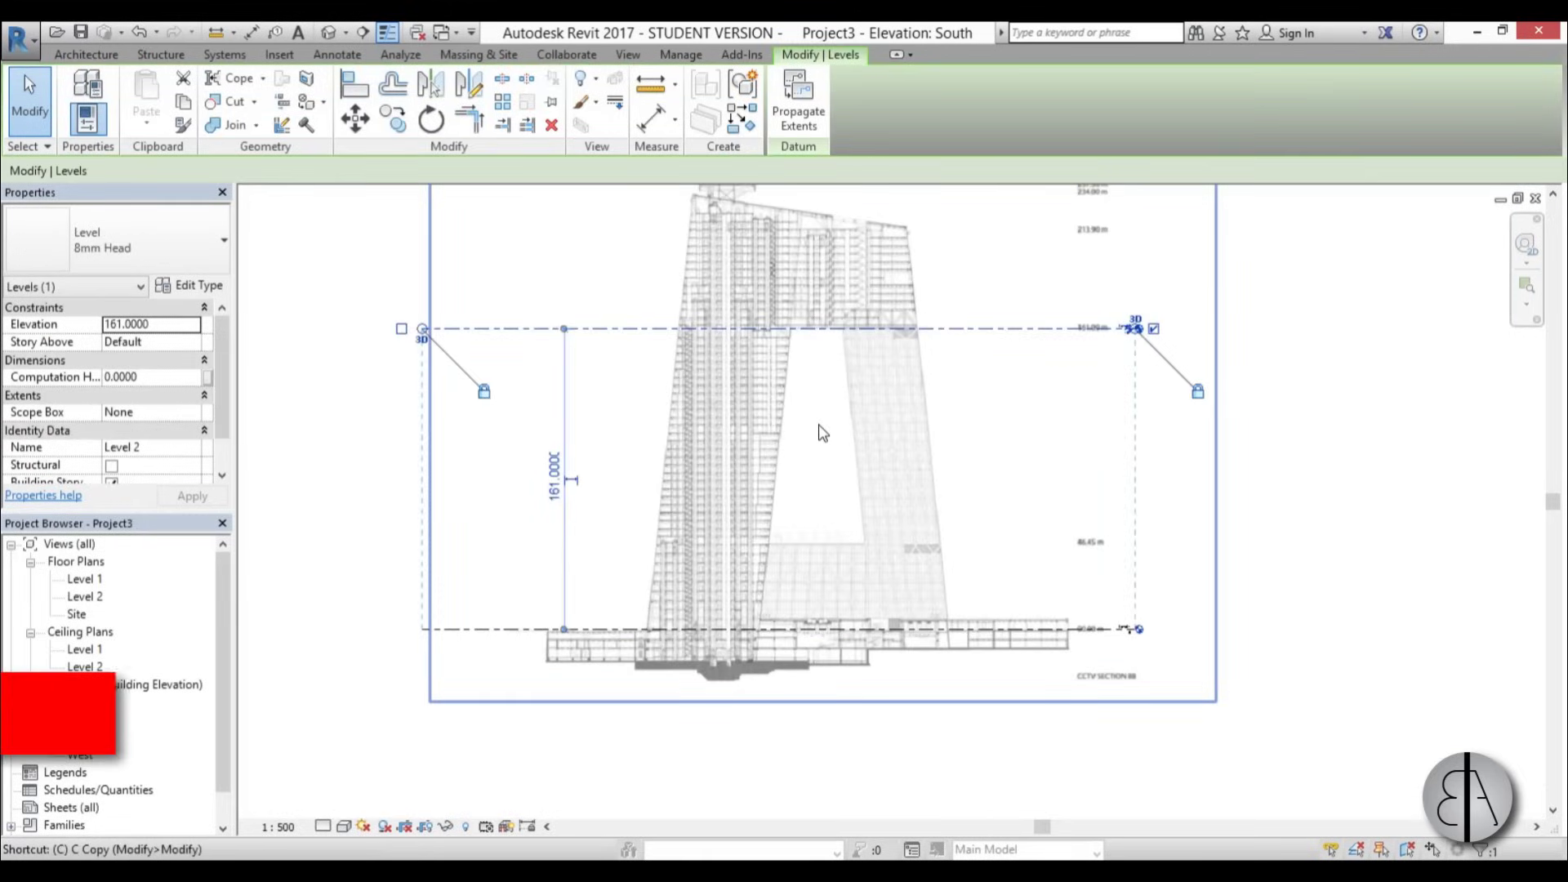
pyautogui.press('c')
pyautogui.press('s')
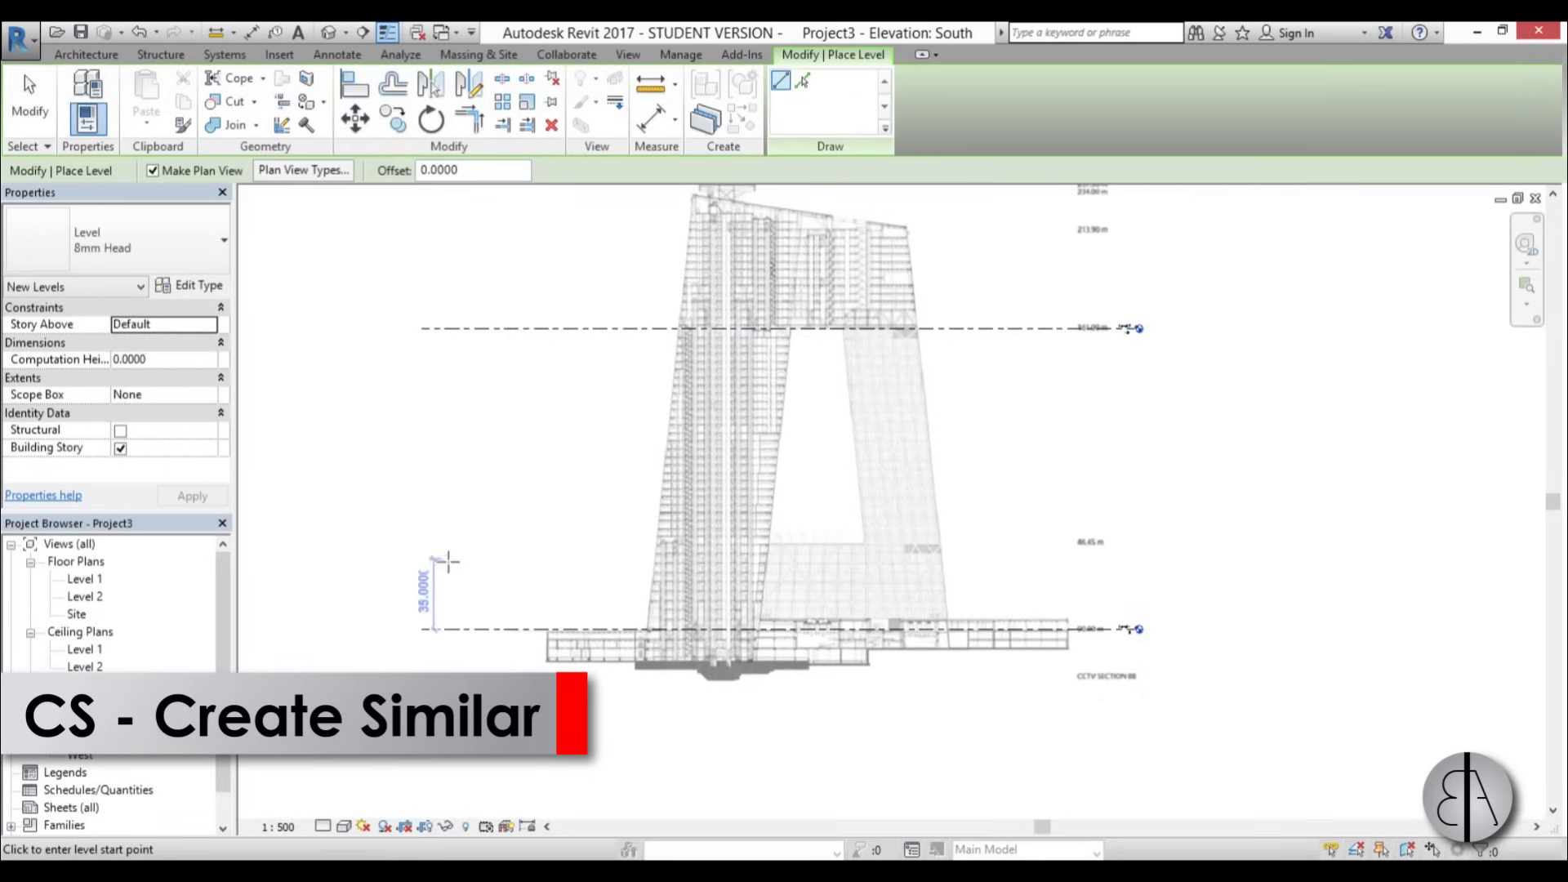
pyautogui.click(417, 546)
pyautogui.click(1136, 546)
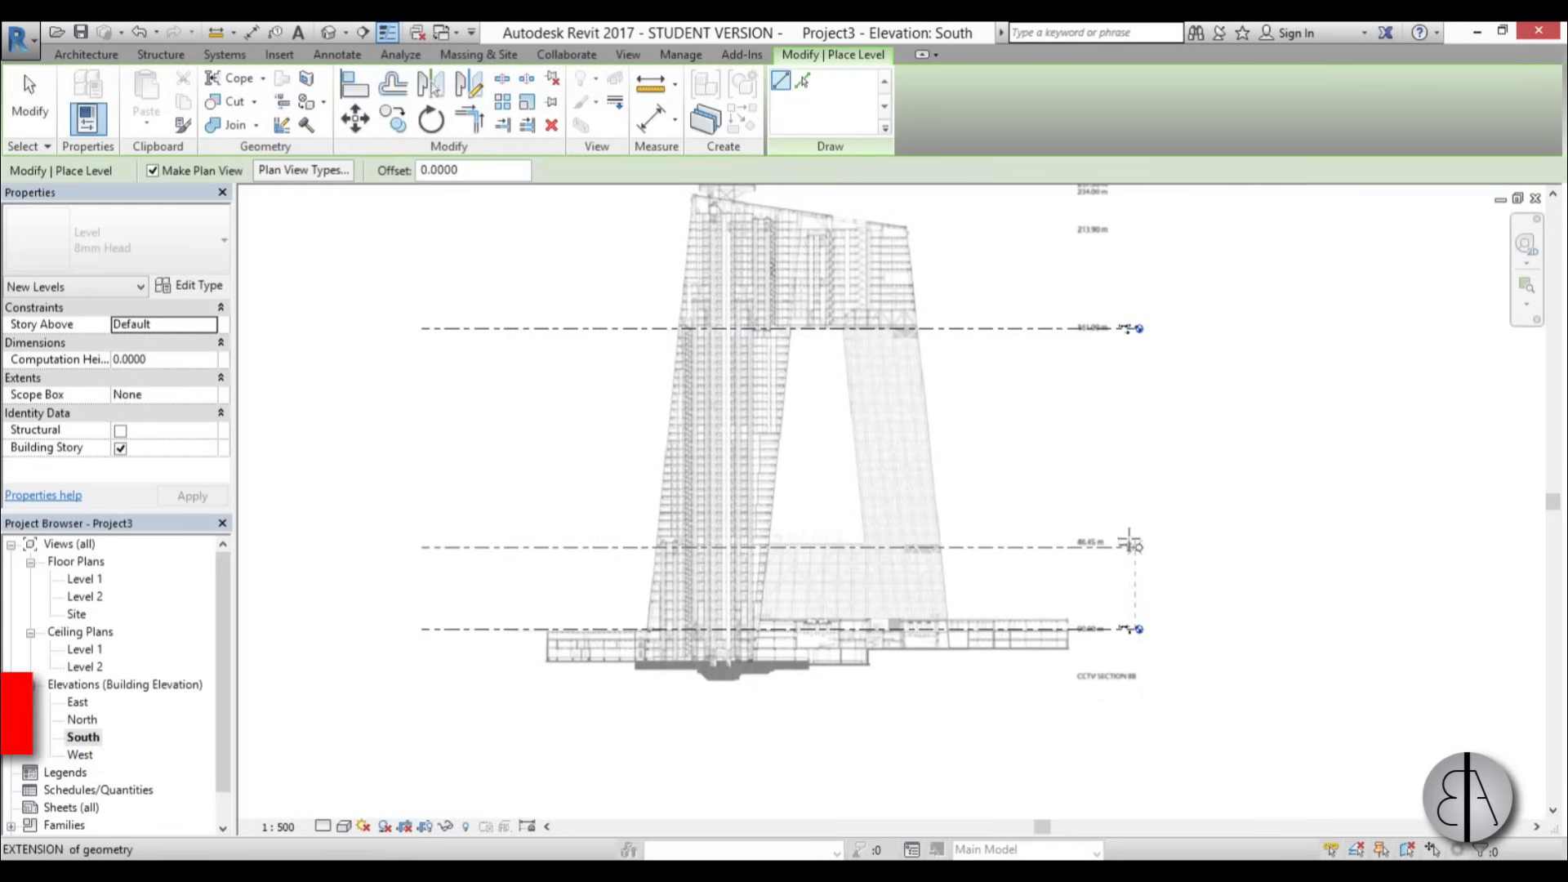
# Add another level at about 233 m near the image's 234.00 m mark, aligned with the ends of the other levels
pyautogui.scroll(-3, 847, 577)
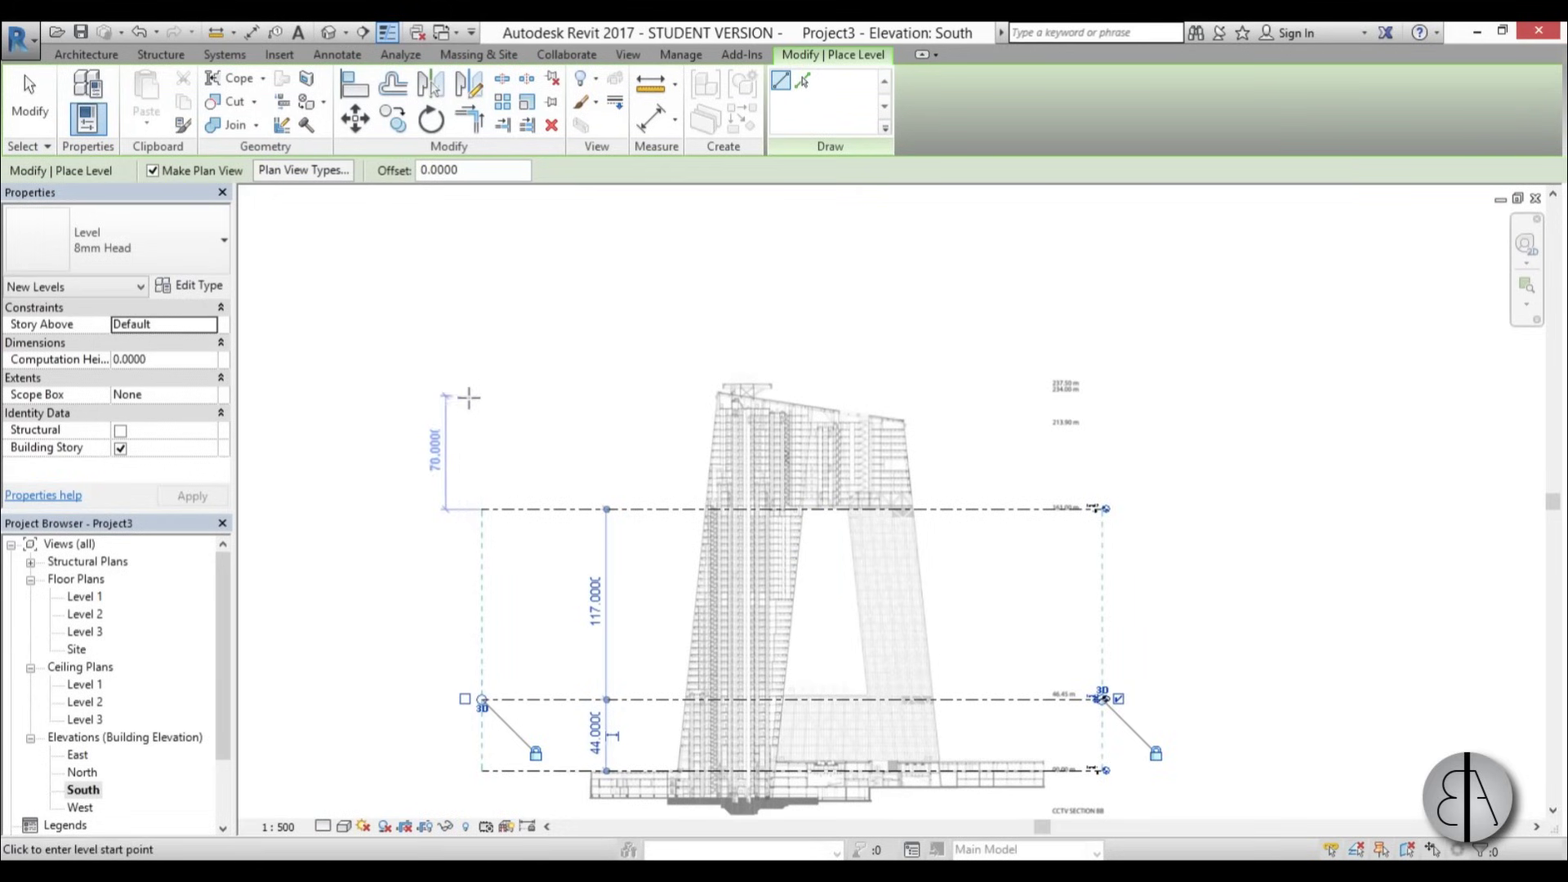
pyautogui.click(483, 393)
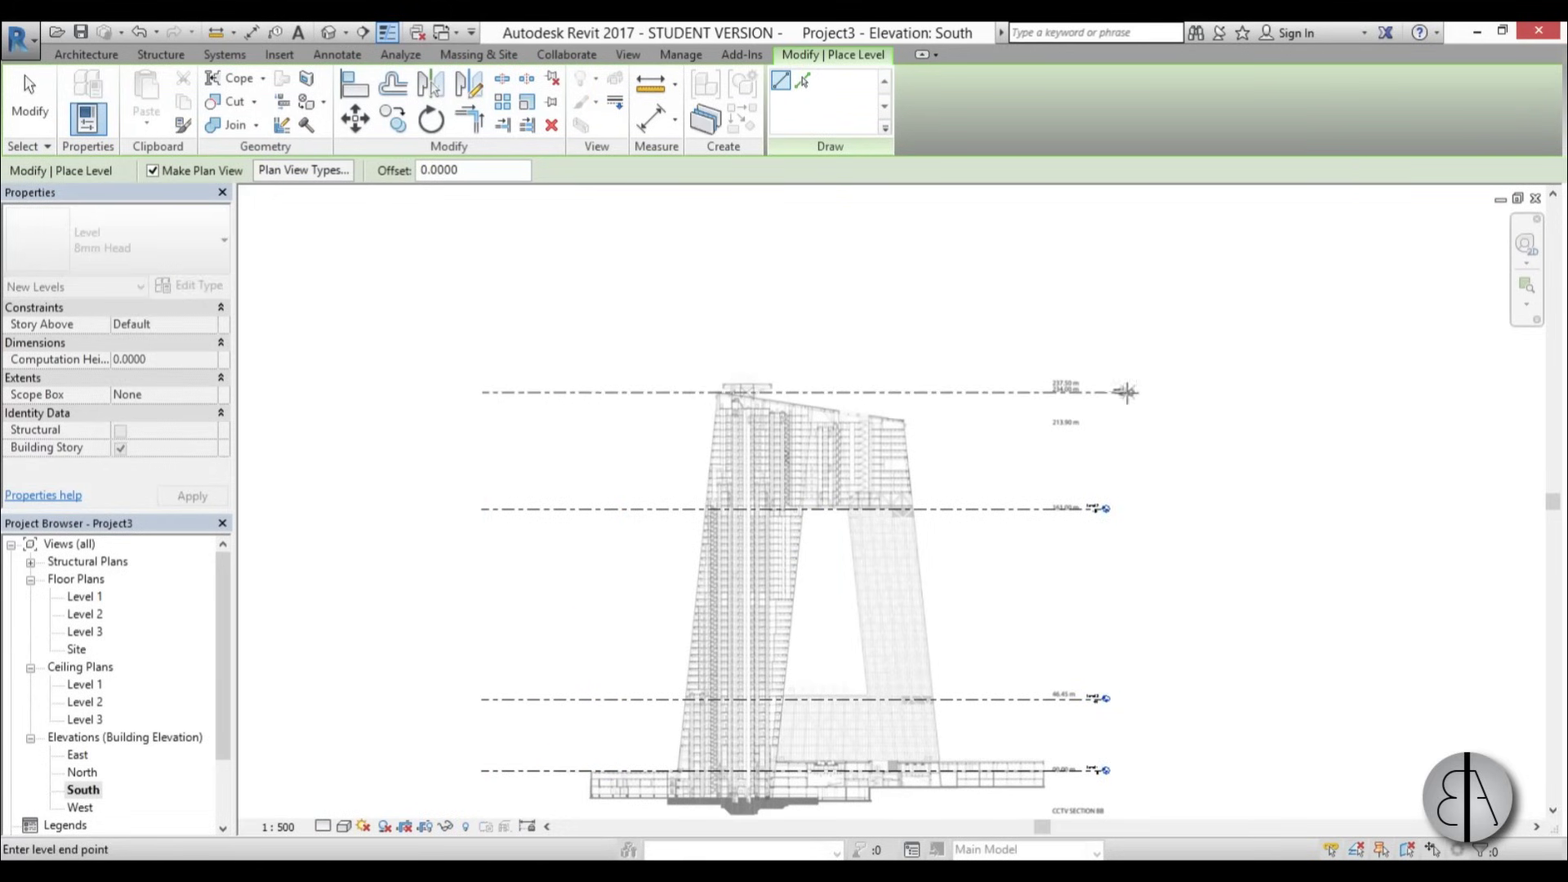
pyautogui.click(1102, 393)
pyautogui.press('Escape')
pyautogui.press('Escape')
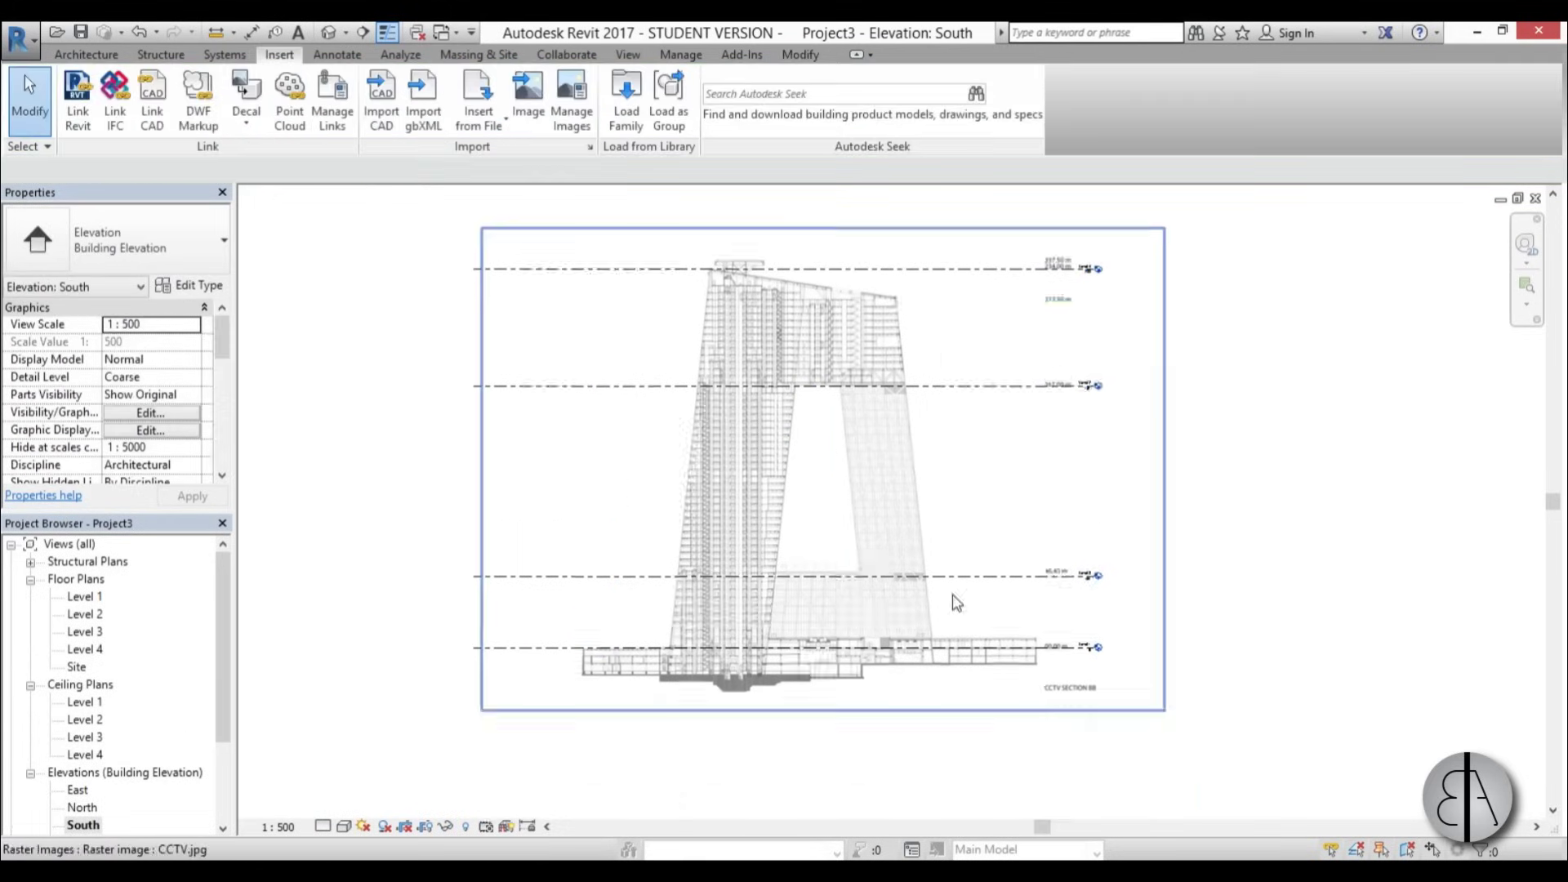
# Examine how the new levels line up with the podium roof, the tower top and the section image's height marks
pyautogui.scroll(5, 729, 565)
pyautogui.click(729, 566)
pyautogui.scroll(-3, 874, 664)
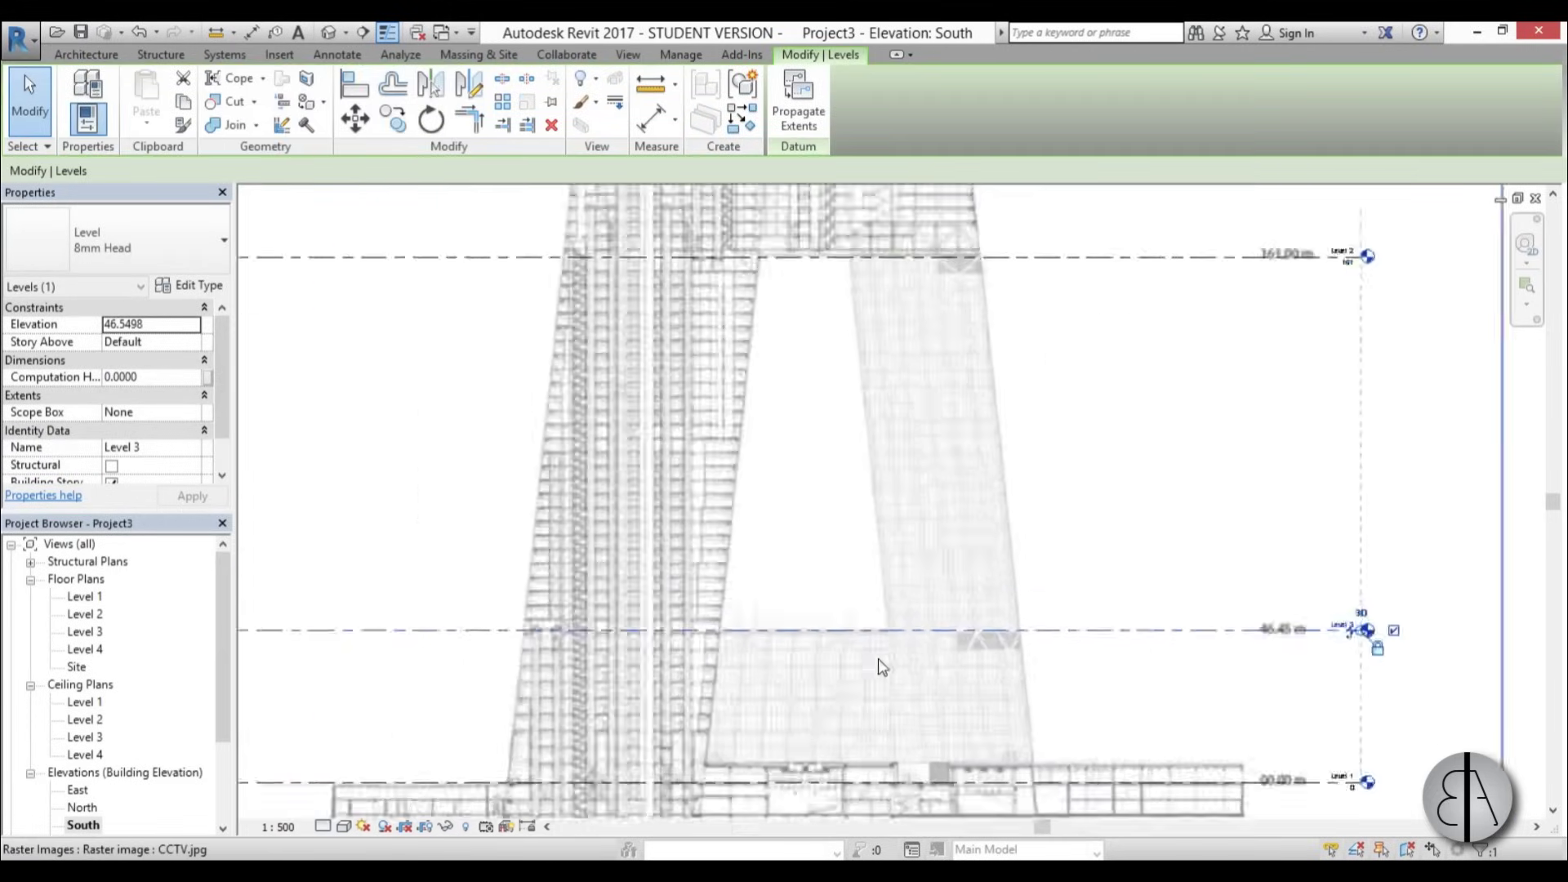
pyautogui.moveTo(875, 665); pyautogui.dragTo(868, 740, button='middle')
pyautogui.scroll(5, 867, 740)
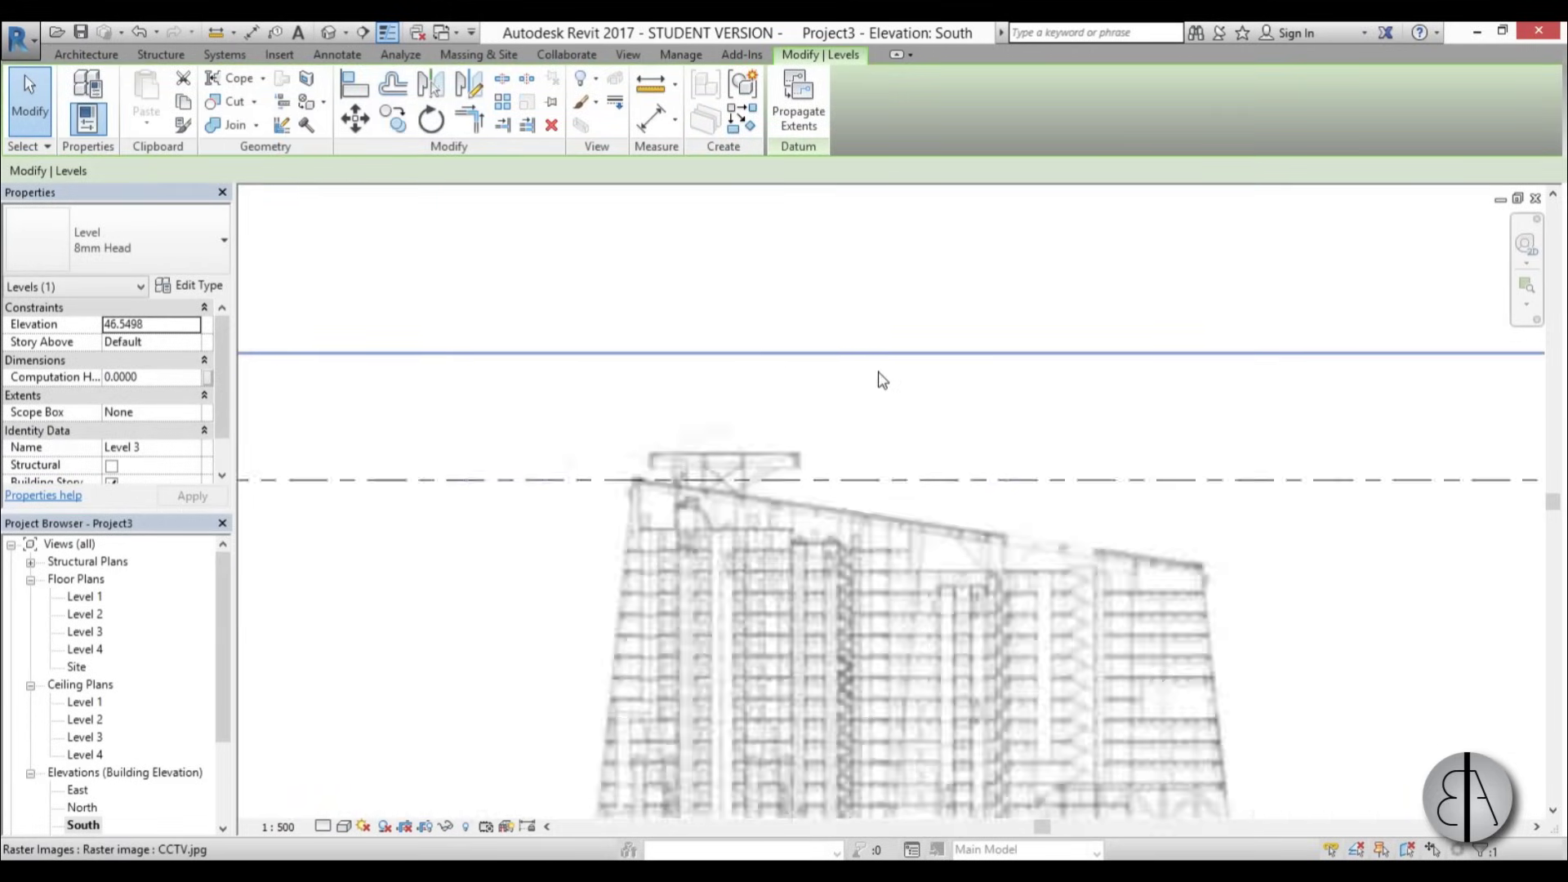
pyautogui.scroll(-5, 875, 378)
pyautogui.moveTo(847, 295); pyautogui.dragTo(943, 477, button='middle')
pyautogui.scroll(6, 943, 478)
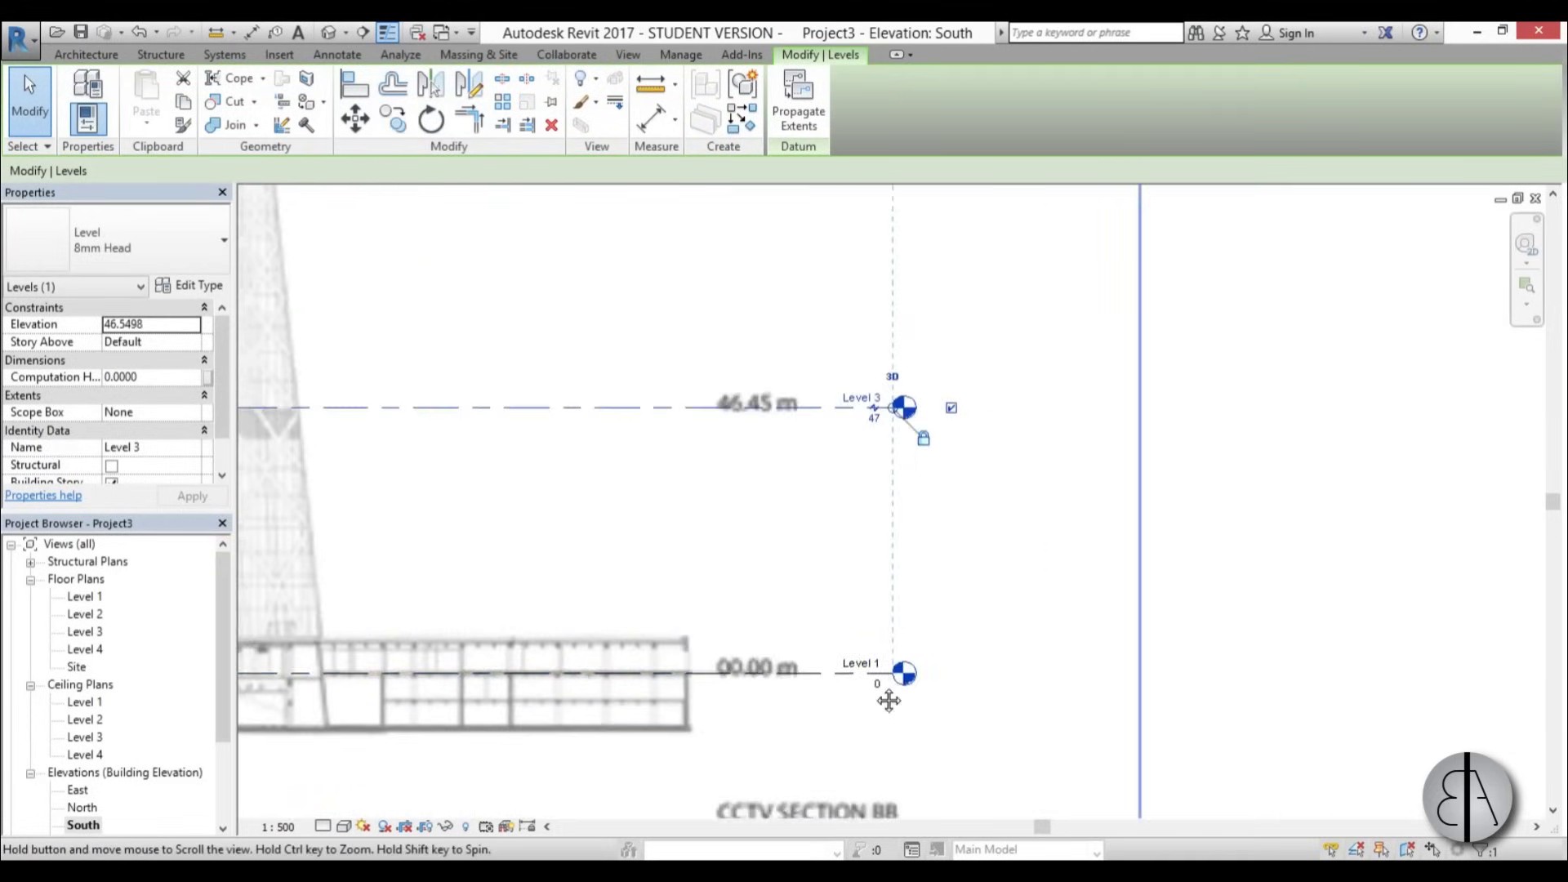
# Rename Level 1 as 1, including its corresponding views
pyautogui.scroll(-4, 879, 498)
pyautogui.moveTo(886, 661); pyautogui.dragTo(887, 425, button='middle')
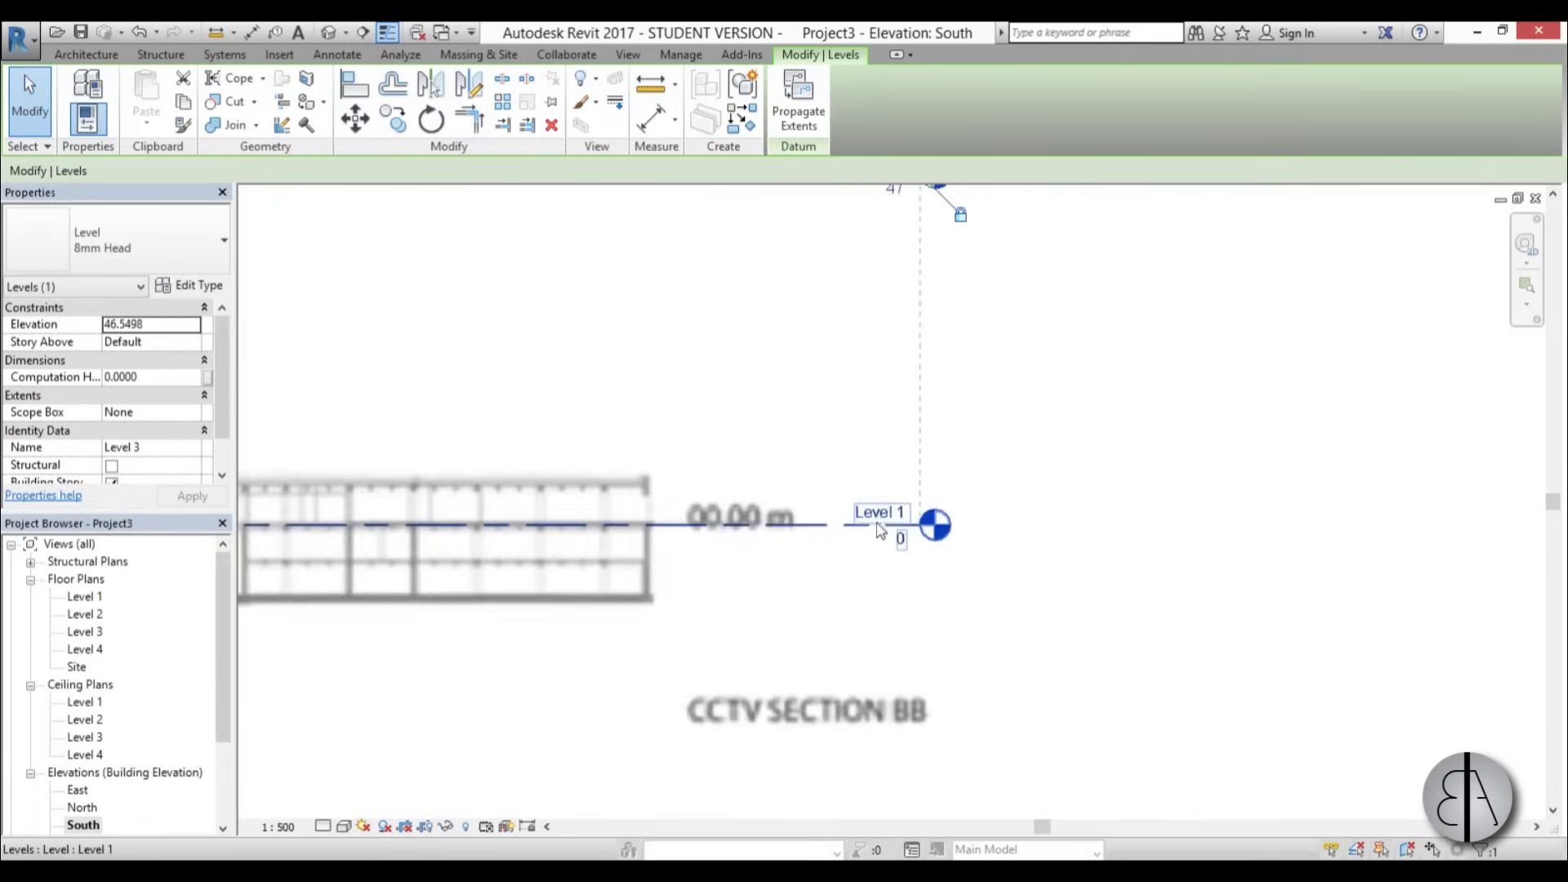
pyautogui.scroll(4, 888, 523)
pyautogui.doubleClick(887, 522)
pyautogui.write('1')
pyautogui.press('Return')
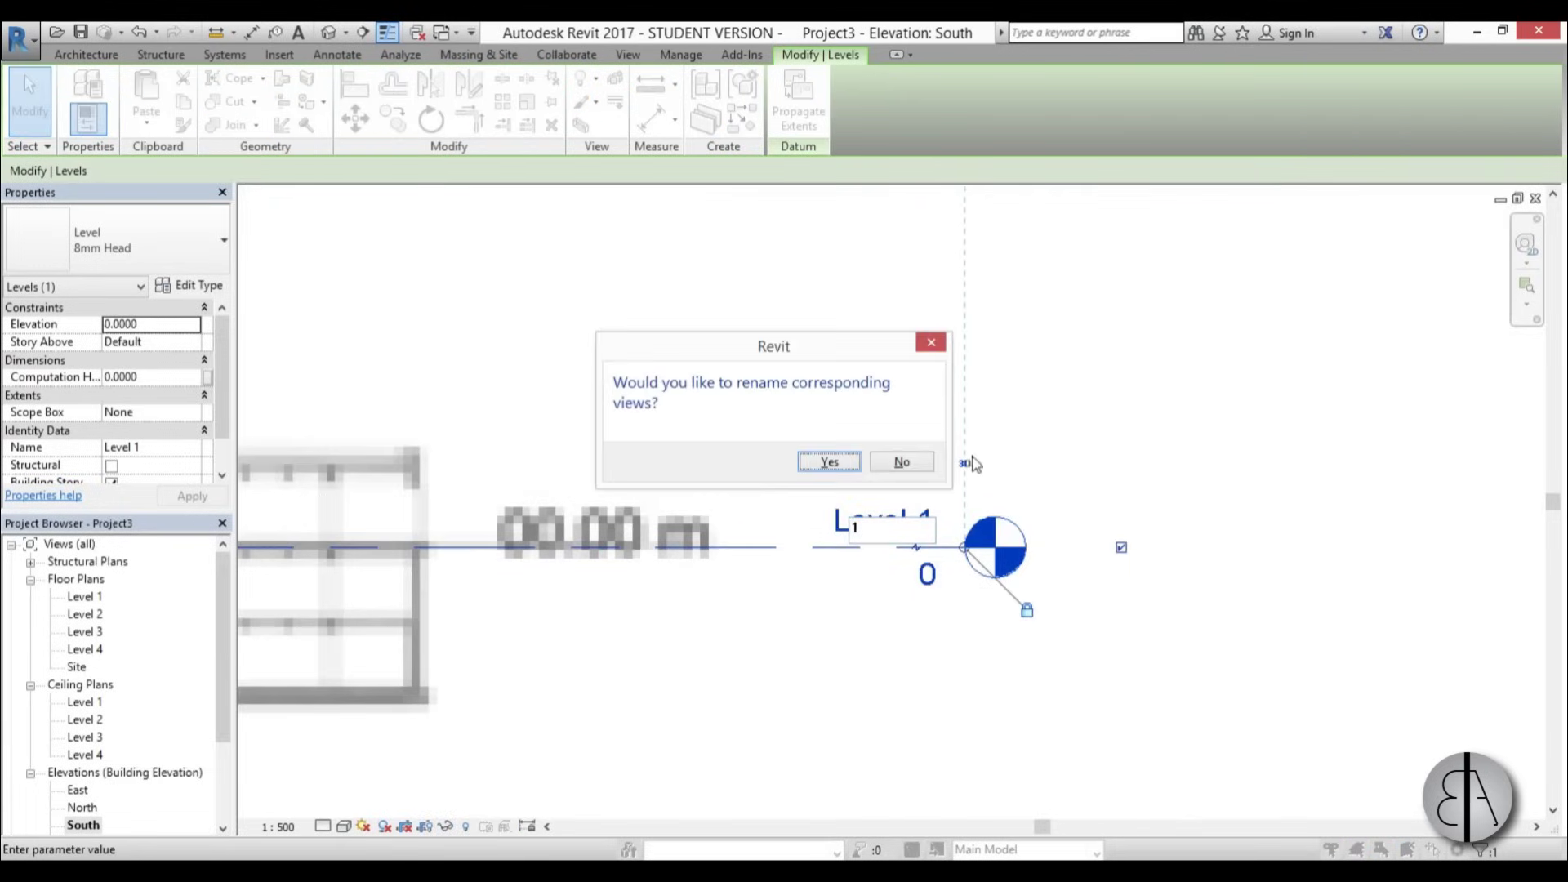
pyautogui.click(829, 463)
# Rename the level at the 46.45 m mark as 2, including its corresponding views
pyautogui.scroll(-2, 830, 498)
pyautogui.moveTo(830, 310); pyautogui.dragTo(833, 488, button='middle')
pyautogui.click(833, 490)
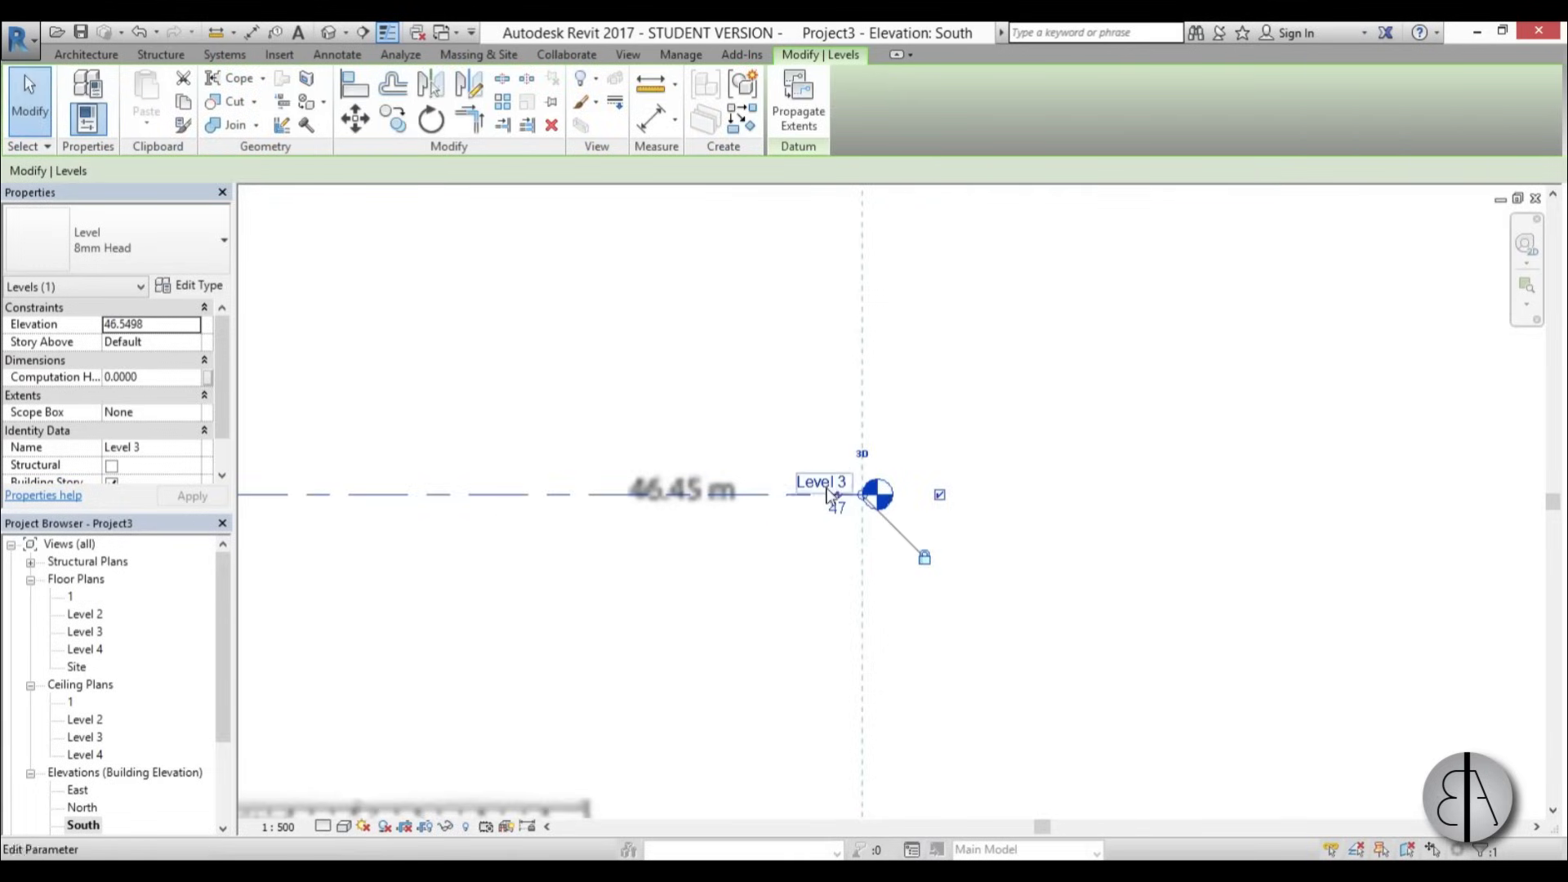
pyautogui.click(828, 482)
pyautogui.write('2')
pyautogui.press('Return')
pyautogui.click(816, 458)
# Rename the level at the 161.00 m mark as 3, including its corresponding views
pyautogui.scroll(-3, 825, 490)
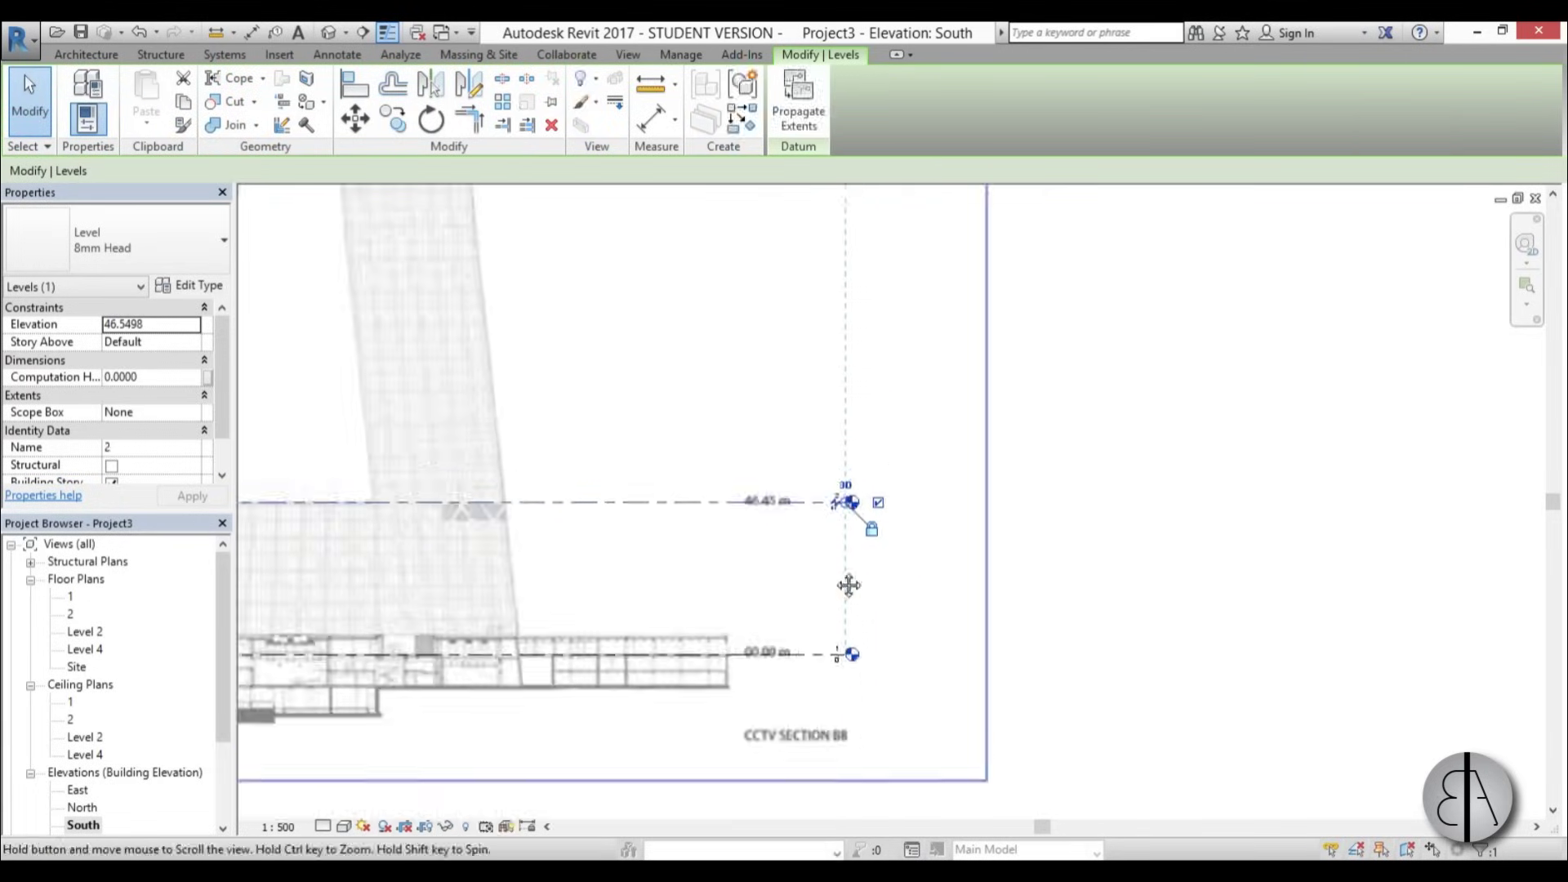
pyautogui.scroll(2, 846, 572)
pyautogui.scroll(2, 846, 570)
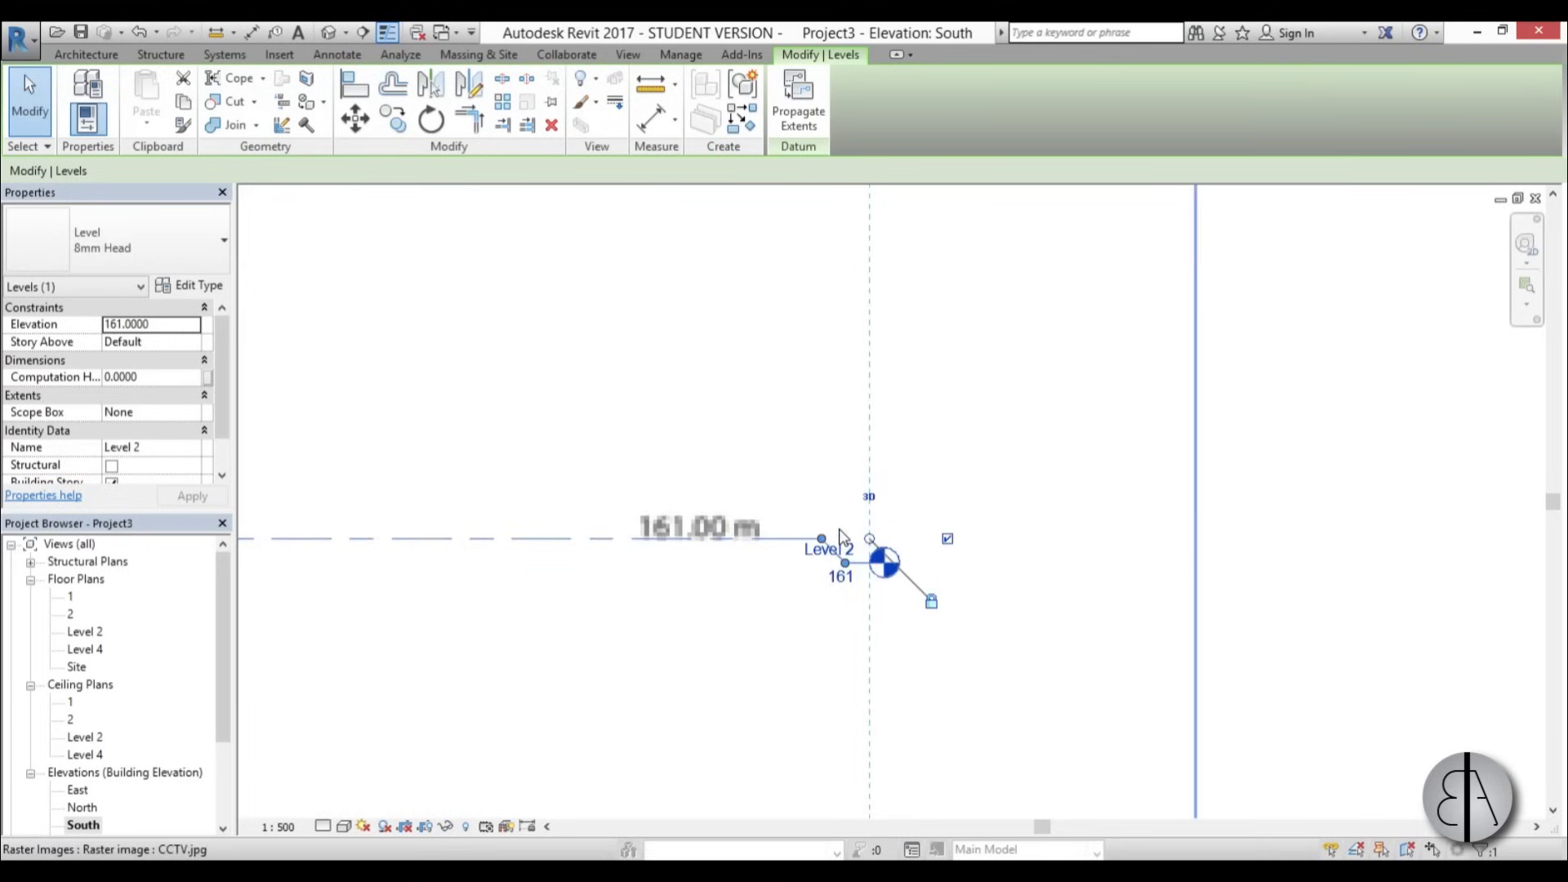
pyautogui.click(849, 545)
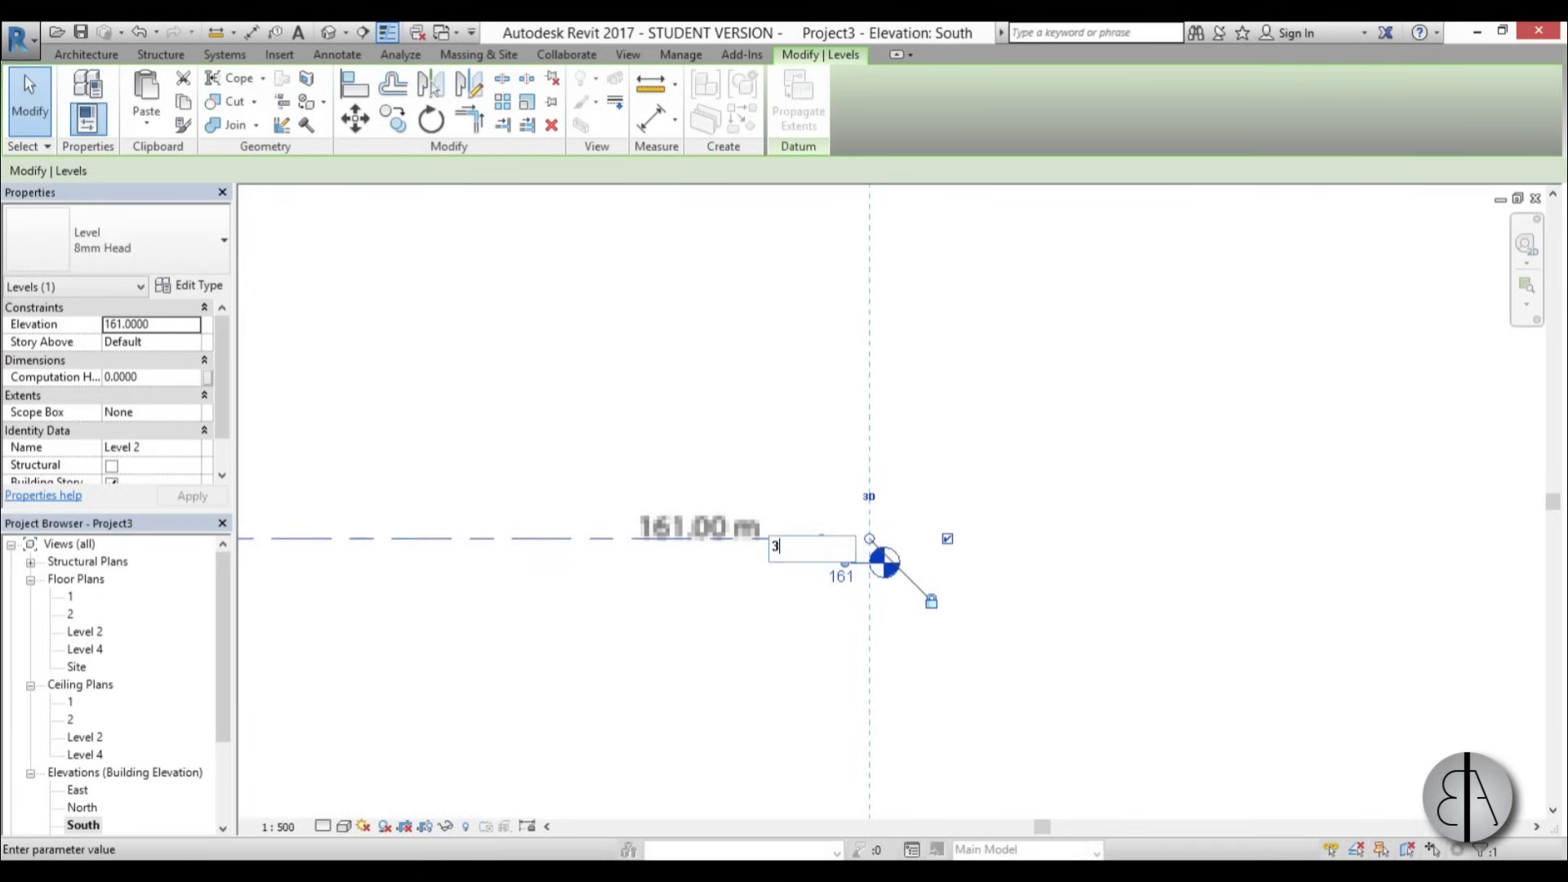
pyautogui.write('3')
pyautogui.press('Return')
pyautogui.click(829, 463)
# Rename the level near the 234.00 m mark as 4 with its corresponding views, and clear the selection
pyautogui.scroll(-3, 841, 490)
pyautogui.click(841, 686)
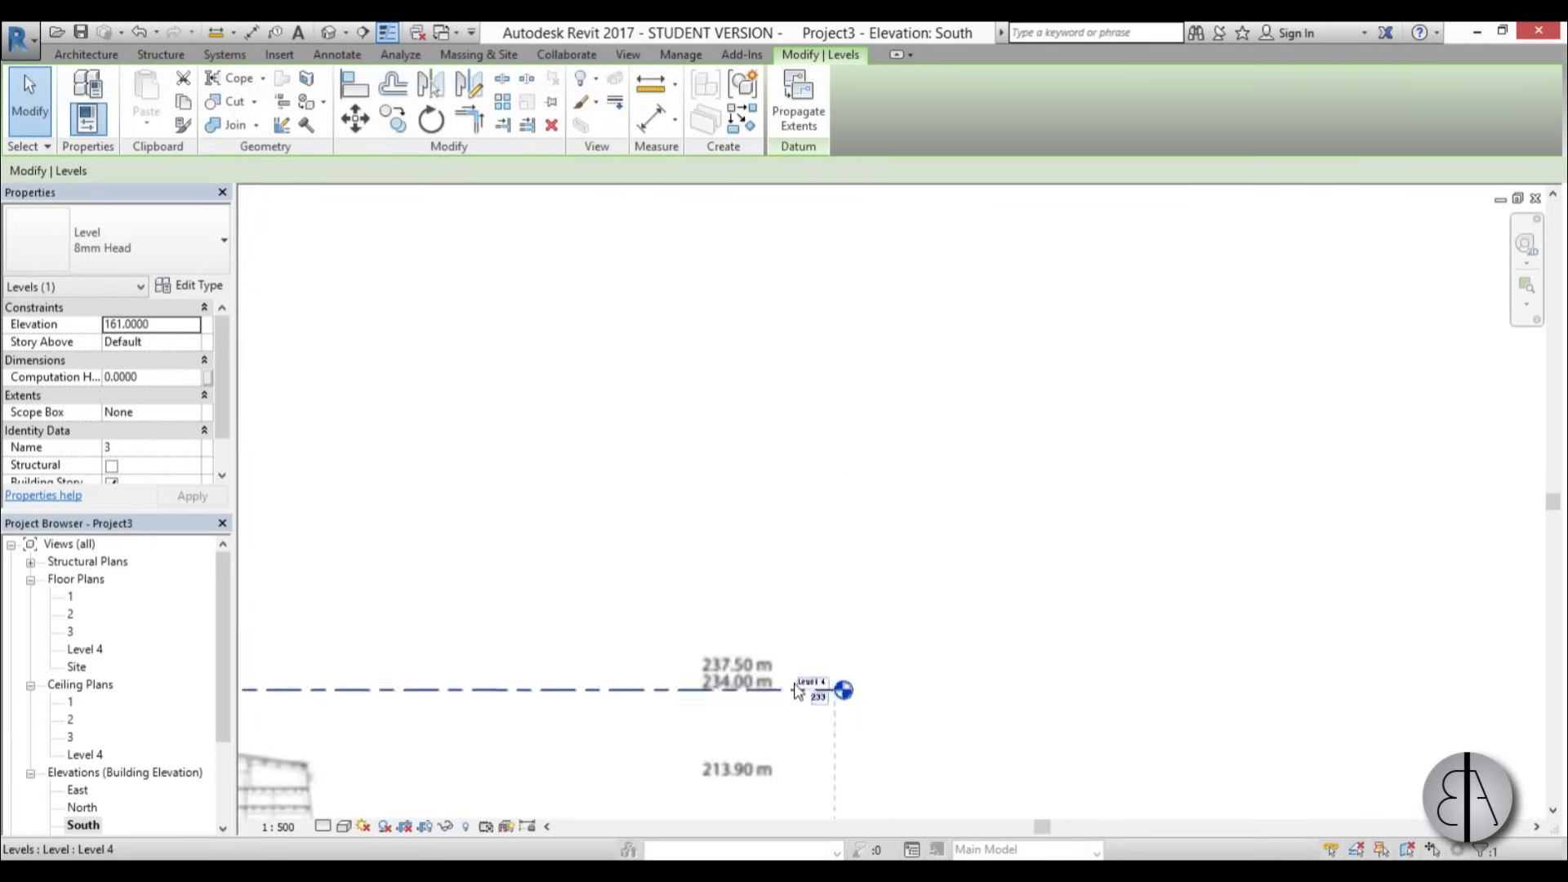
pyautogui.scroll(3, 843, 686)
pyautogui.click(843, 682)
pyautogui.write('4')
pyautogui.press('Return')
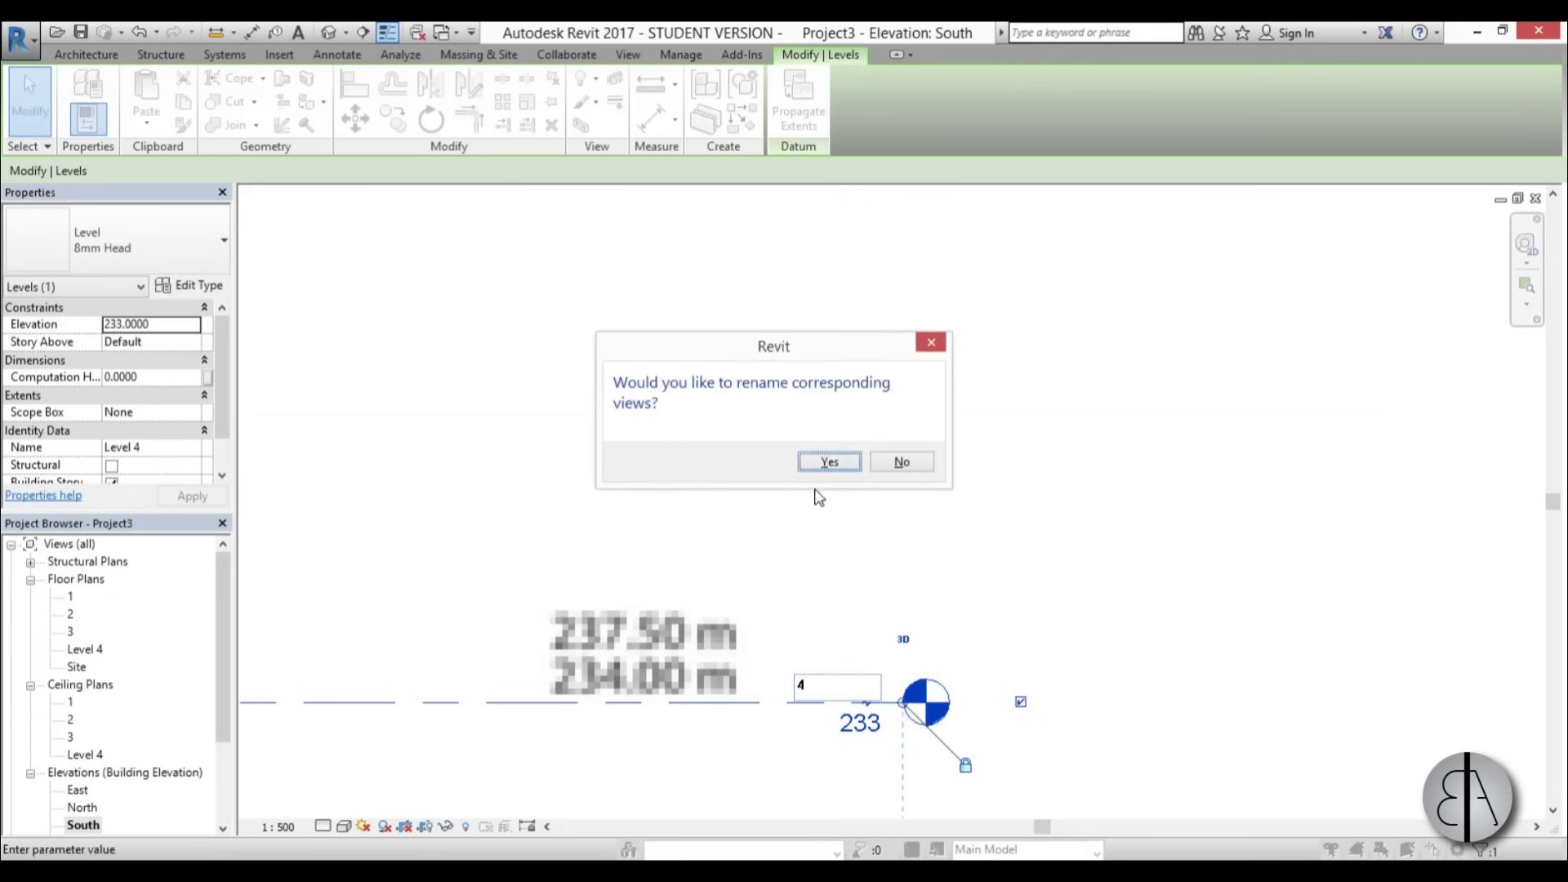
pyautogui.click(827, 461)
pyautogui.scroll(-3, 1048, 619)
pyautogui.click(1048, 619)
# Measure the overall width of the building's base along level 1, from the tower's outer edge to the opposite leg's outer edge
pyautogui.scroll(2, 663, 683)
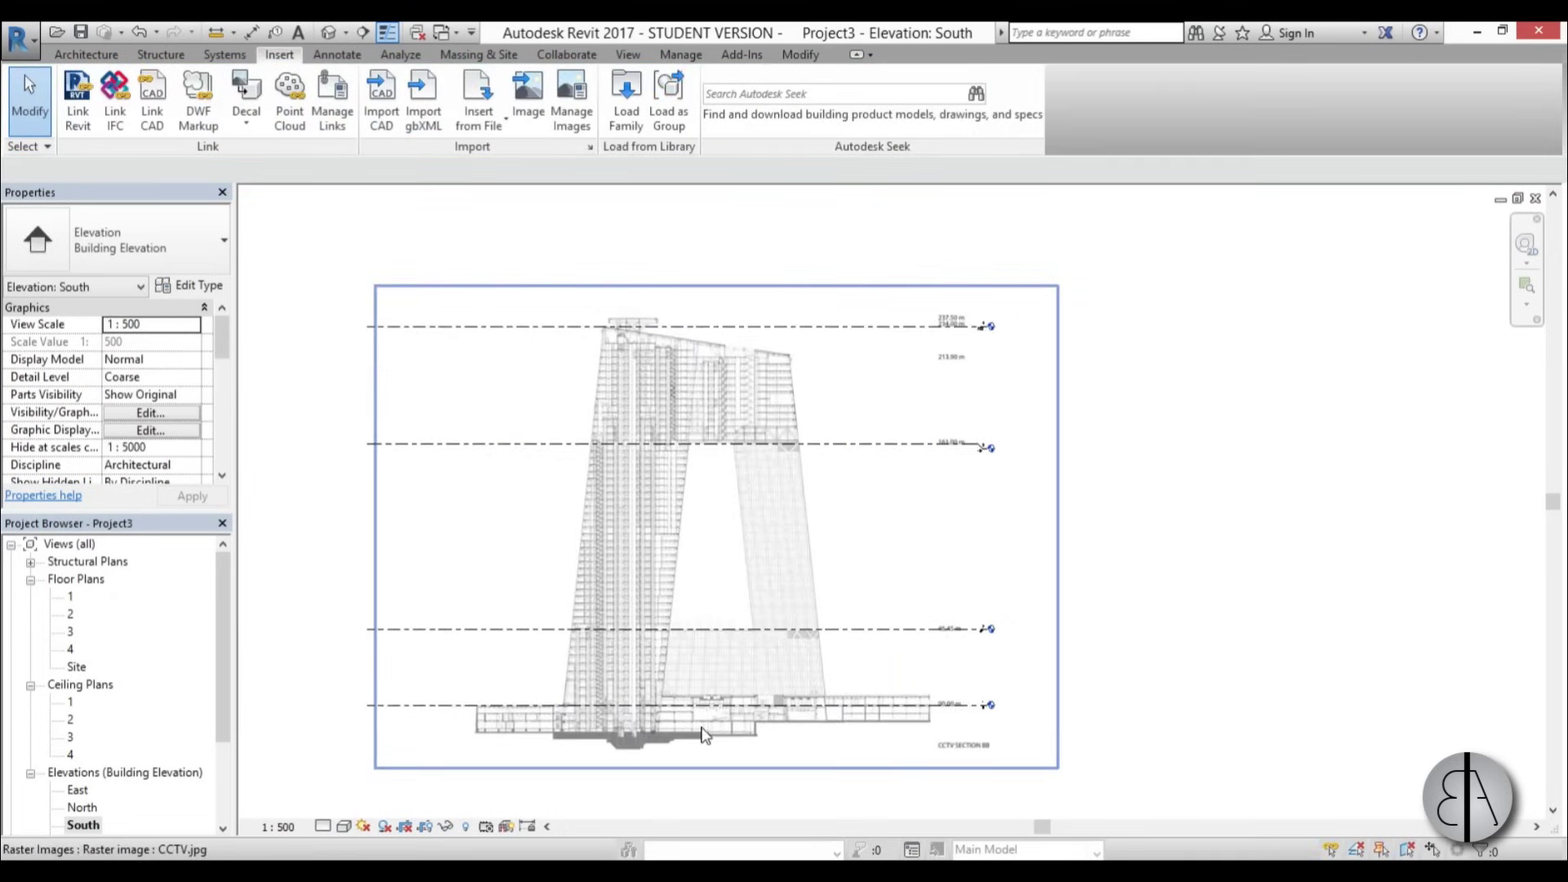
pyautogui.moveTo(699, 697); pyautogui.dragTo(802, 649, button='middle')
pyautogui.scroll(5, 802, 649)
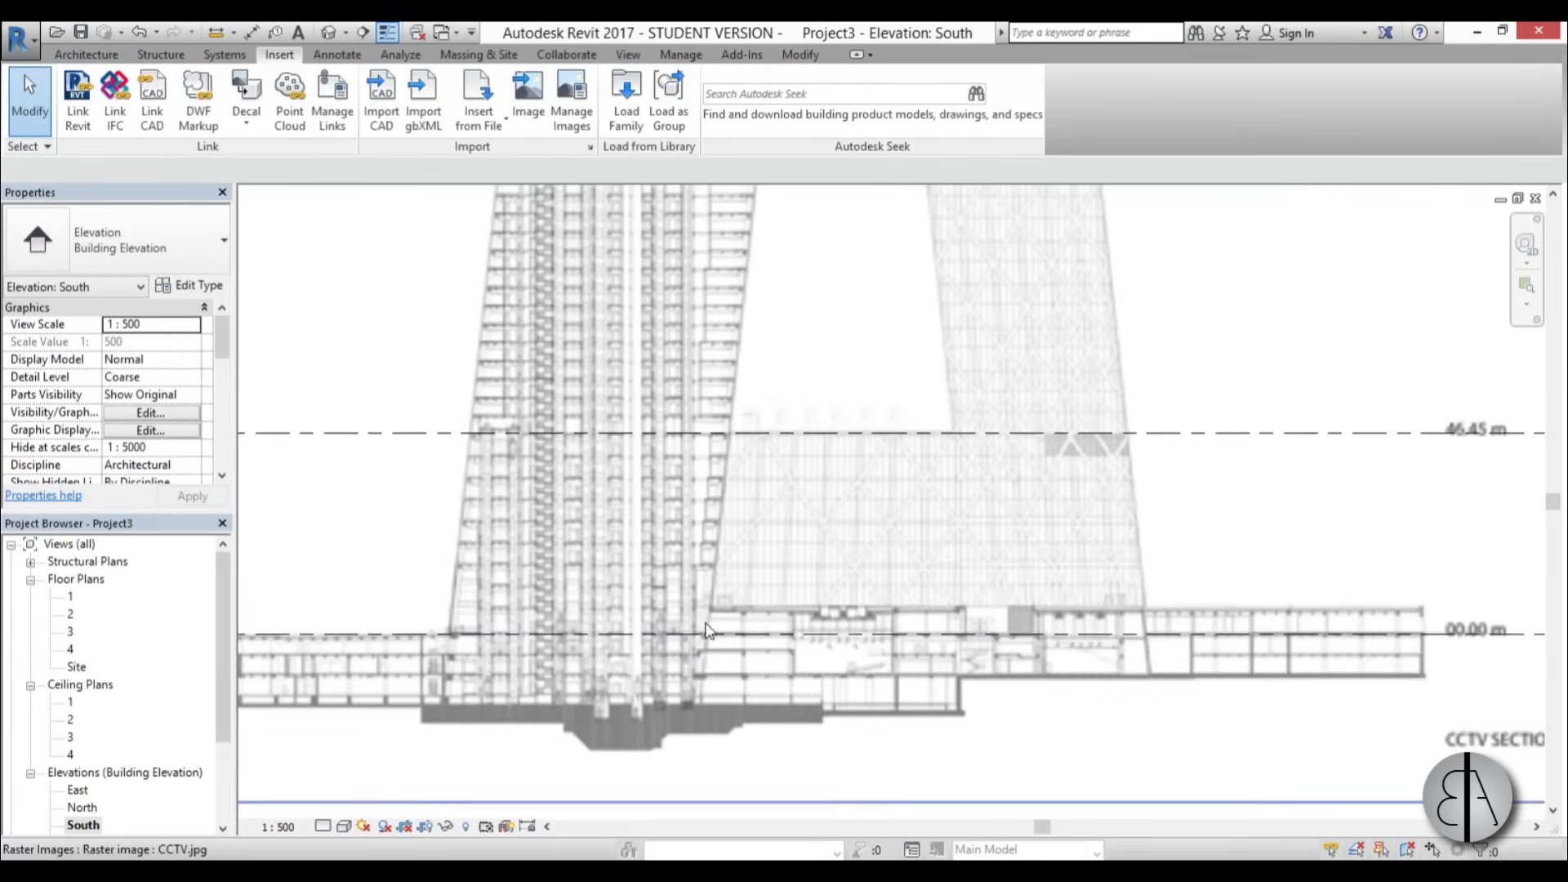
pyautogui.scroll(-5, 830, 560)
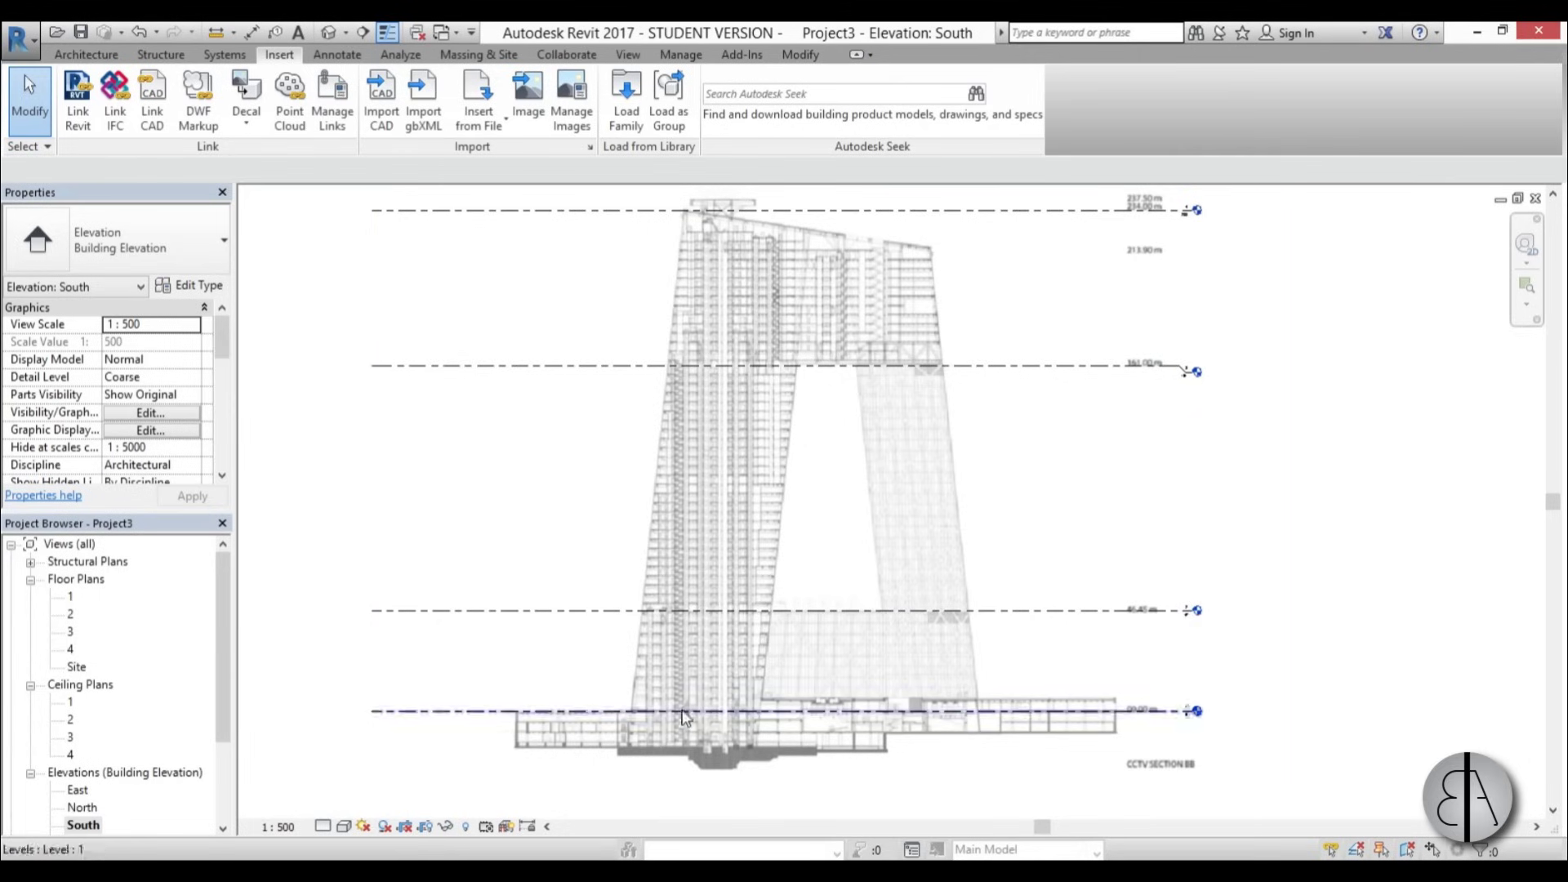
pyautogui.click(215, 33)
pyautogui.scroll(2, 645, 704)
pyautogui.scroll(4, 806, 686)
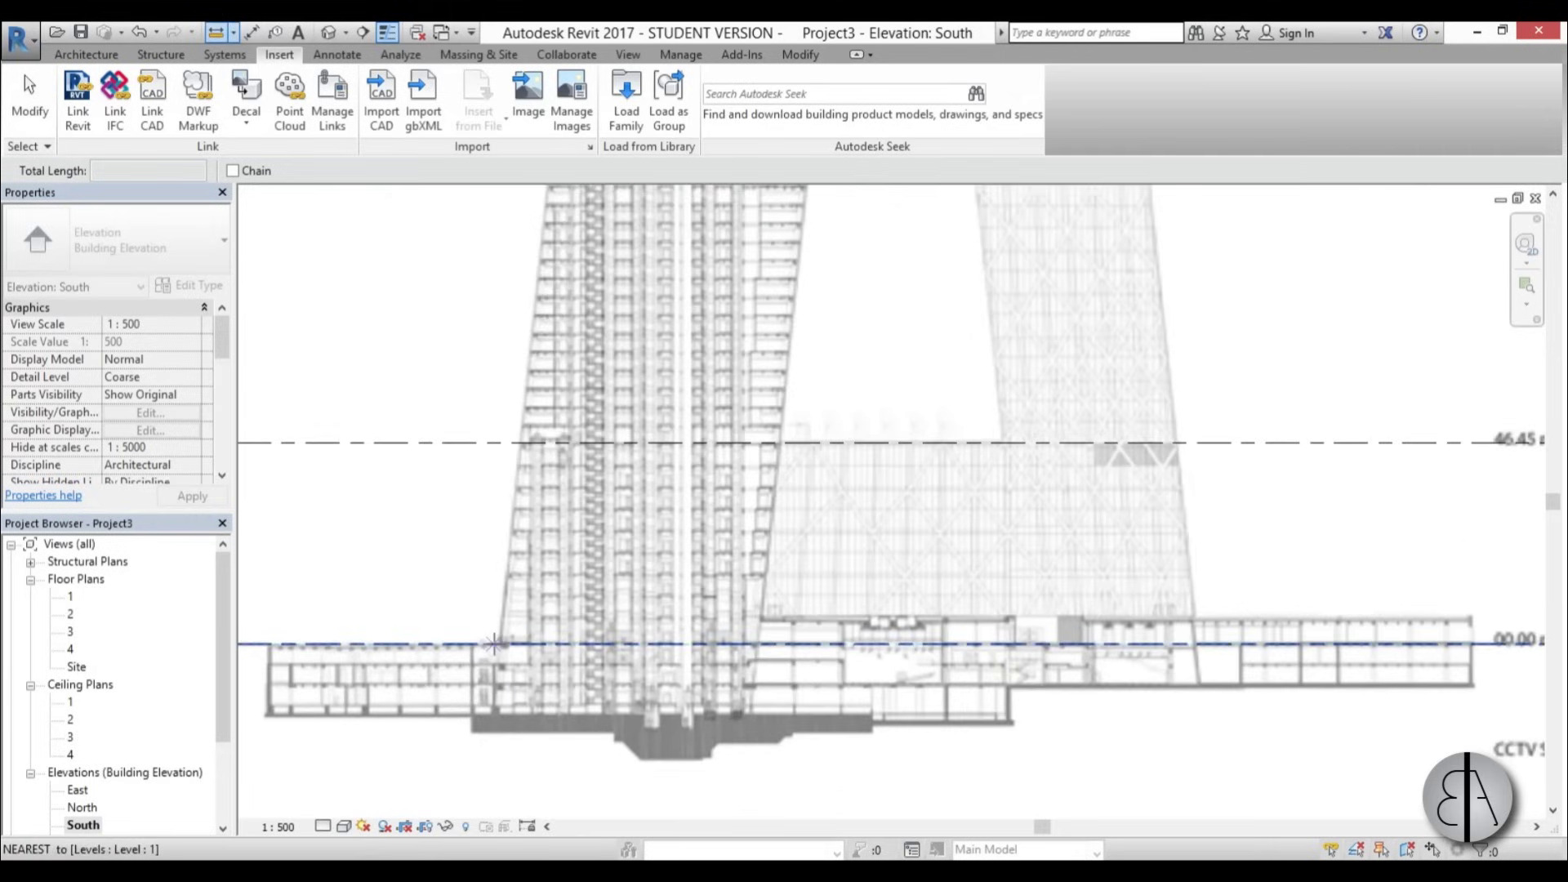
pyautogui.click(493, 644)
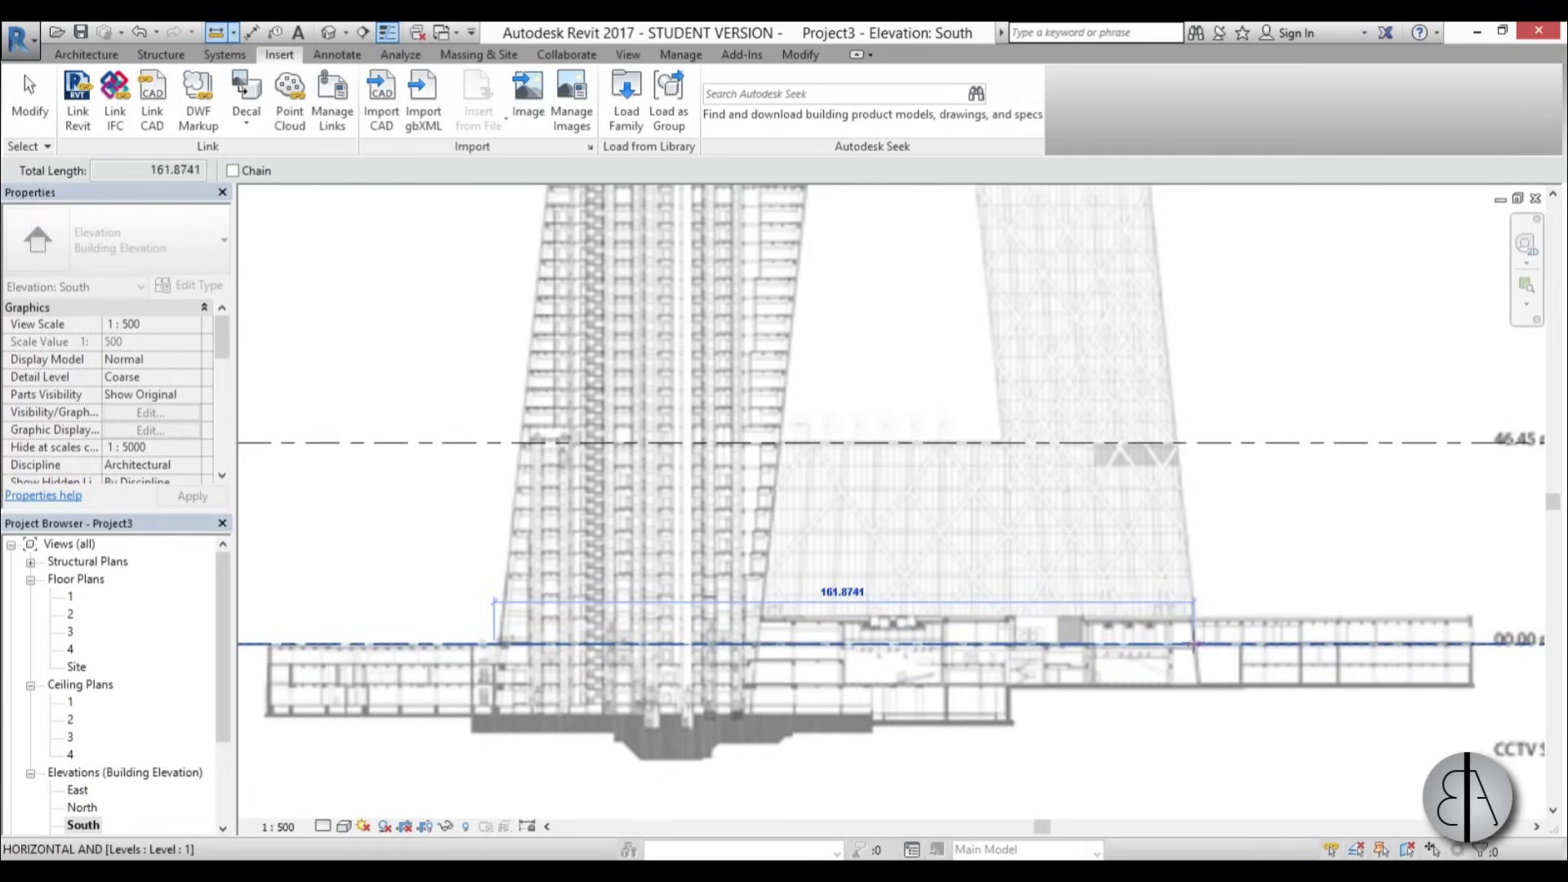
pyautogui.press('Escape')
pyautogui.press('Escape')
# Measure the building's top width along level 4, from the tower's upper corner to above the lower roof corner
pyautogui.scroll(-5, 898, 572)
pyautogui.scroll(5, 614, 255)
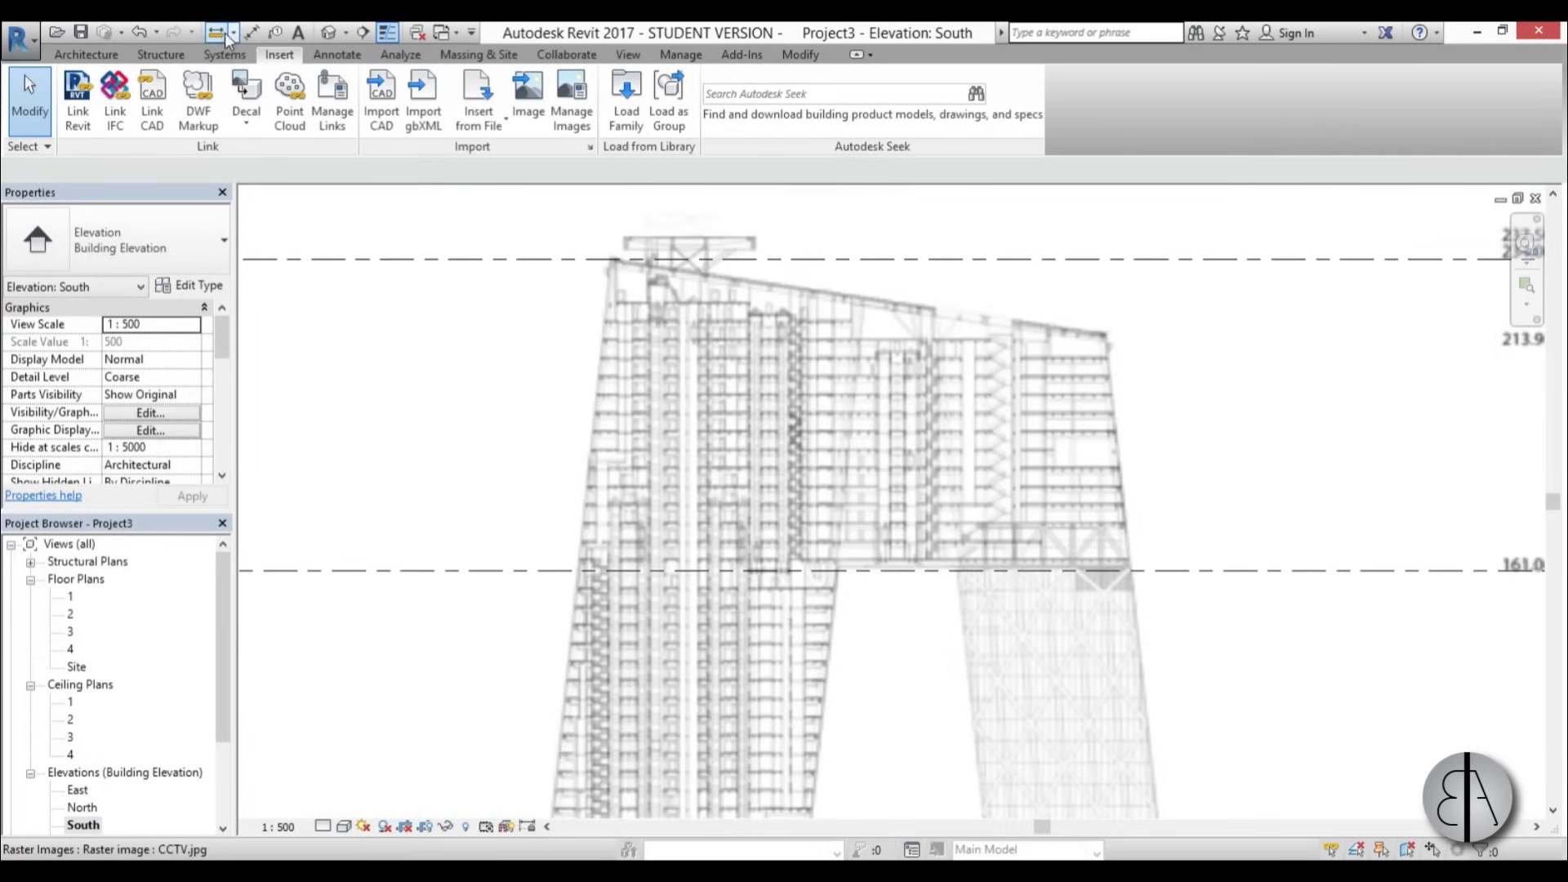
pyautogui.click(225, 34)
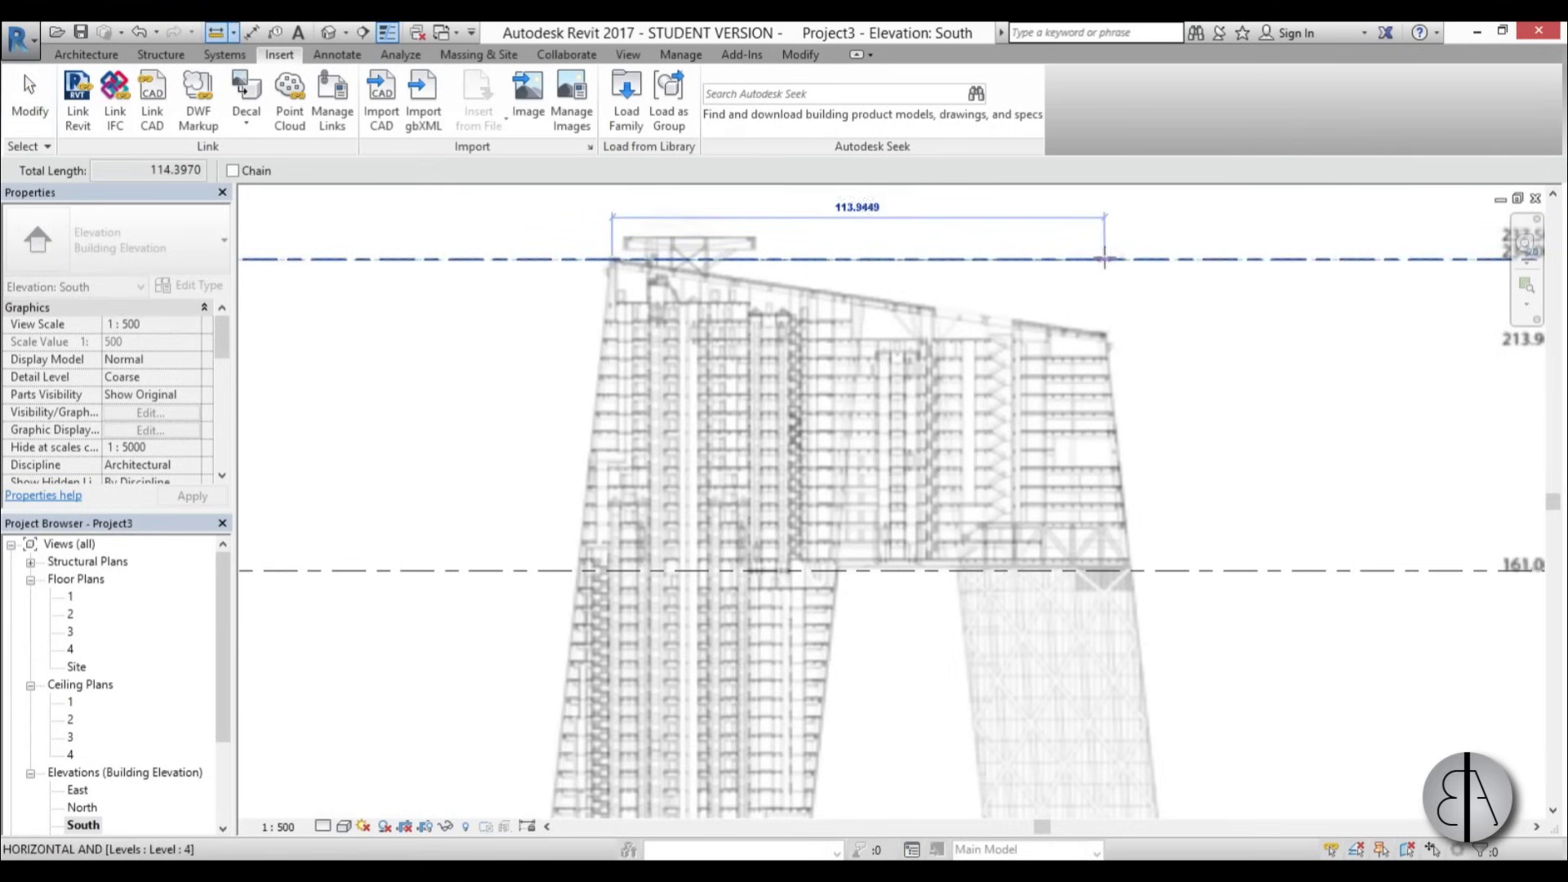
pyautogui.press('Escape')
pyautogui.press('Escape')
# Measure the overhang's width along level 3, from the main tower's inner face to the building's outer edge
pyautogui.scroll(-4, 898, 490)
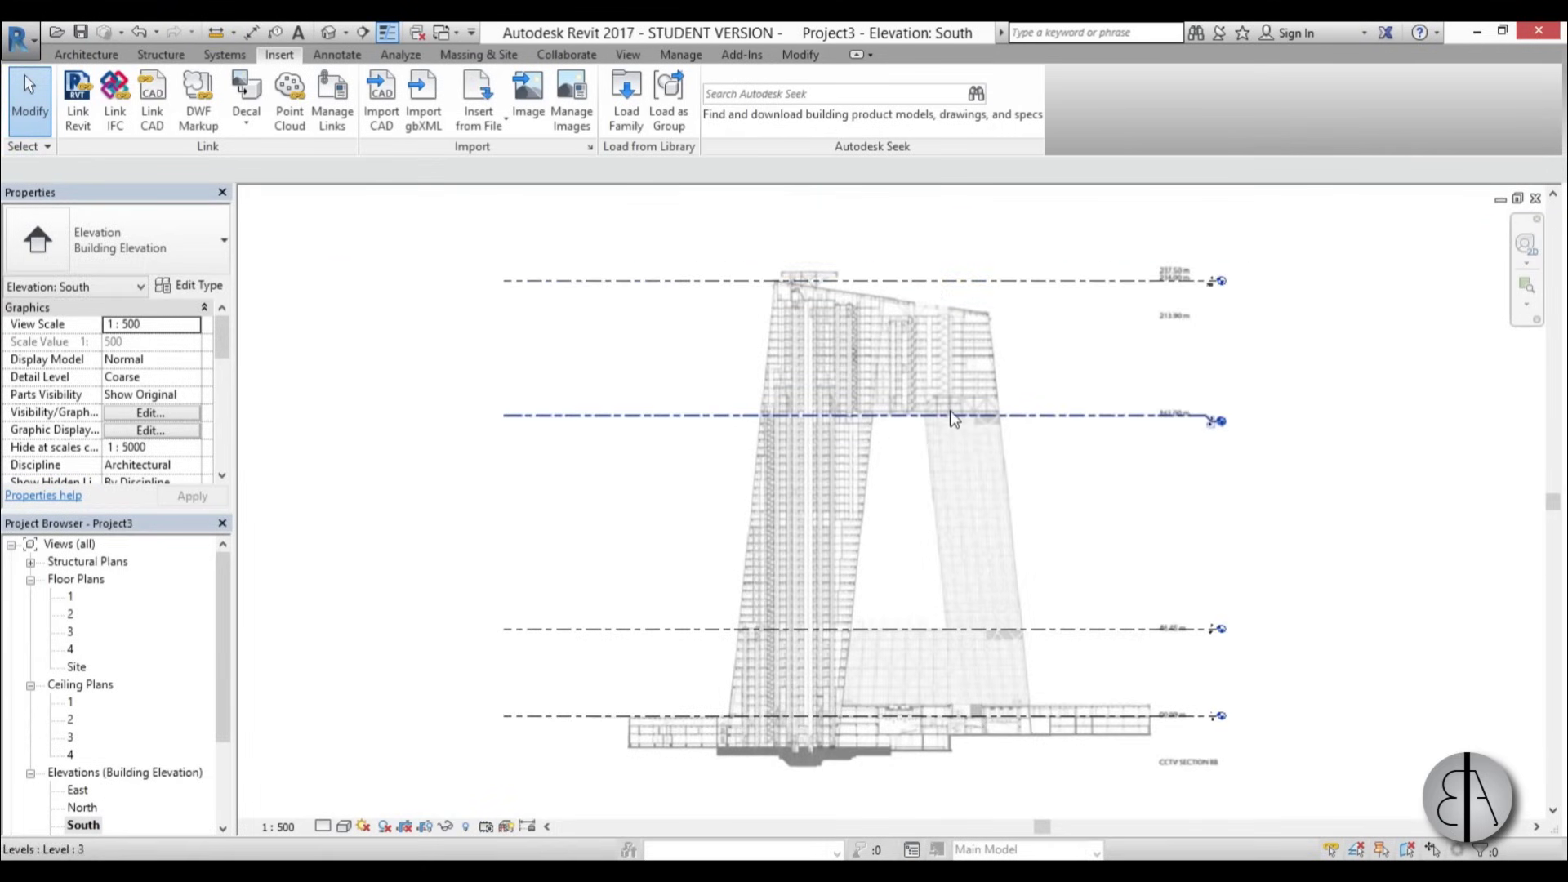
pyautogui.scroll(2, 939, 466)
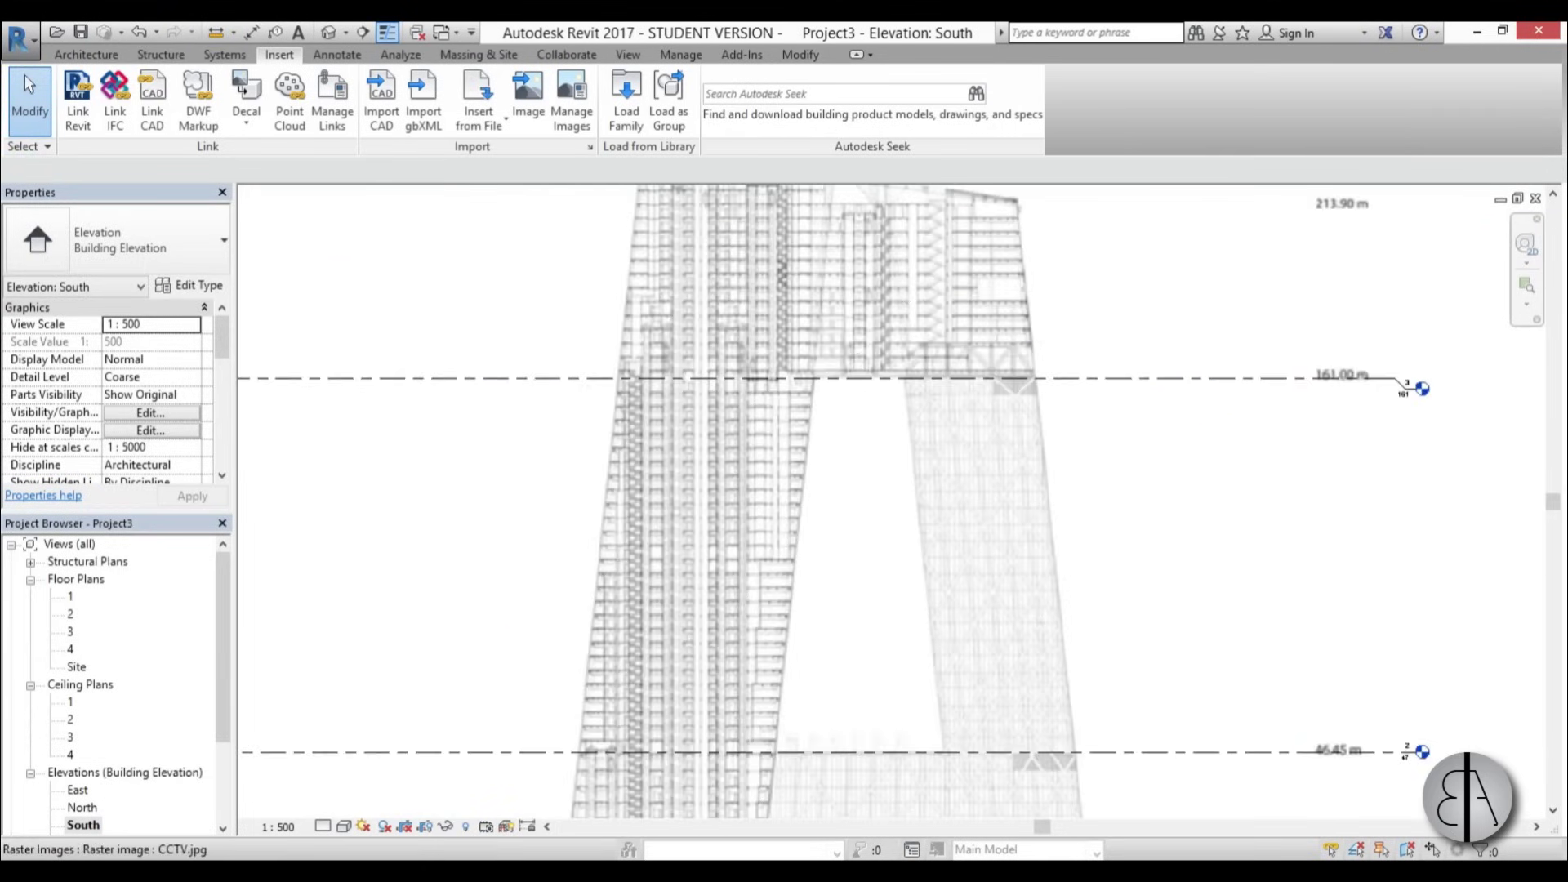
pyautogui.click(217, 33)
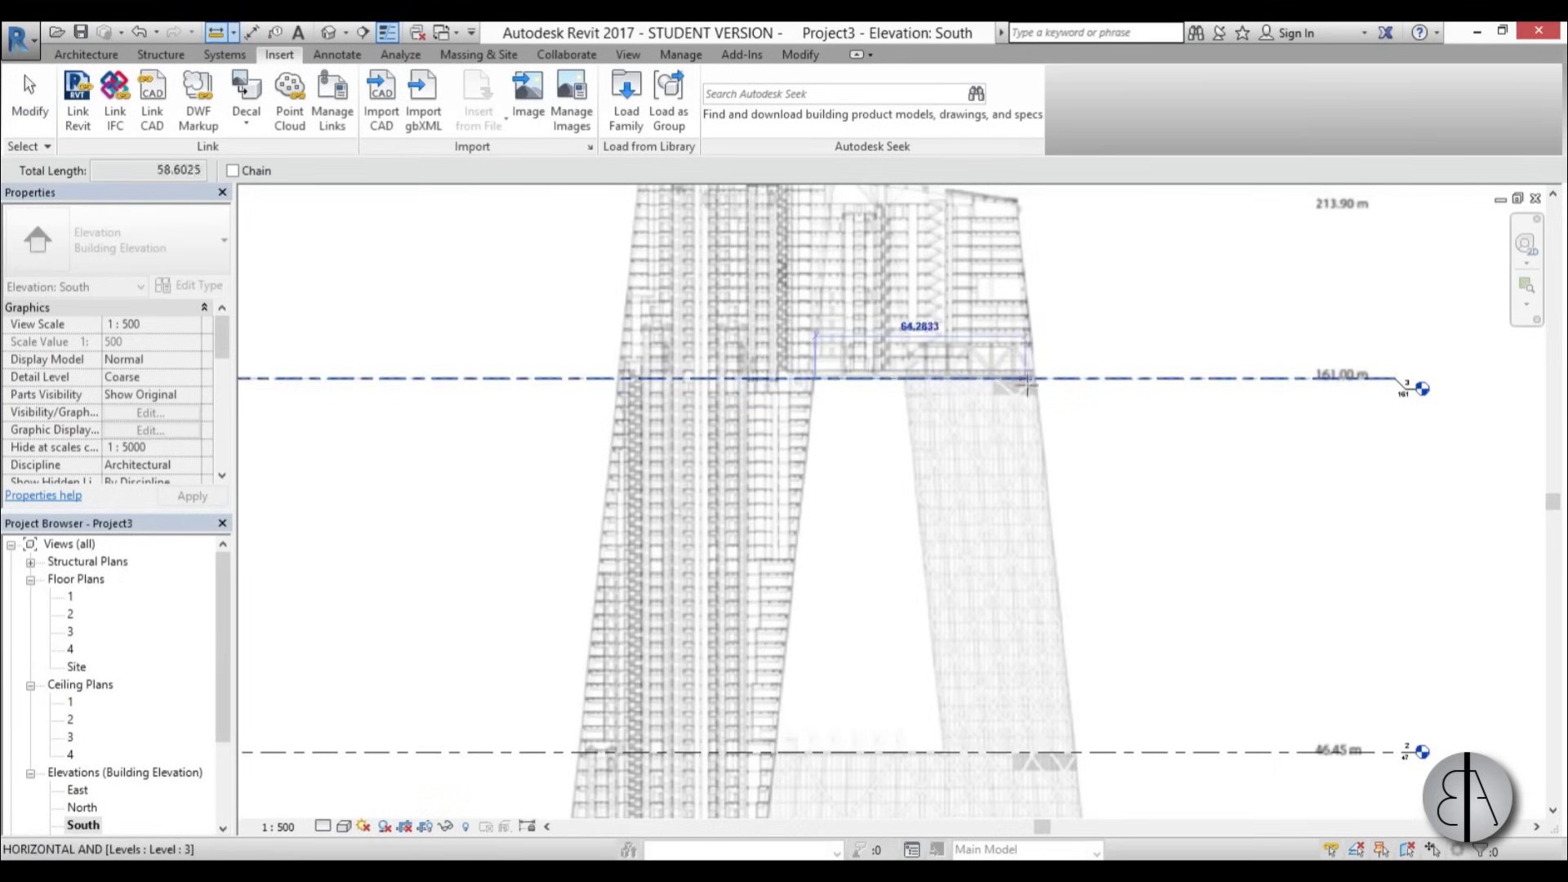
pyautogui.press('Escape')
pyautogui.press('Escape')
# Measure the low block's width at its base, starting from the main tower's inner face
pyautogui.scroll(-4, 809, 549)
pyautogui.scroll(2, 774, 452)
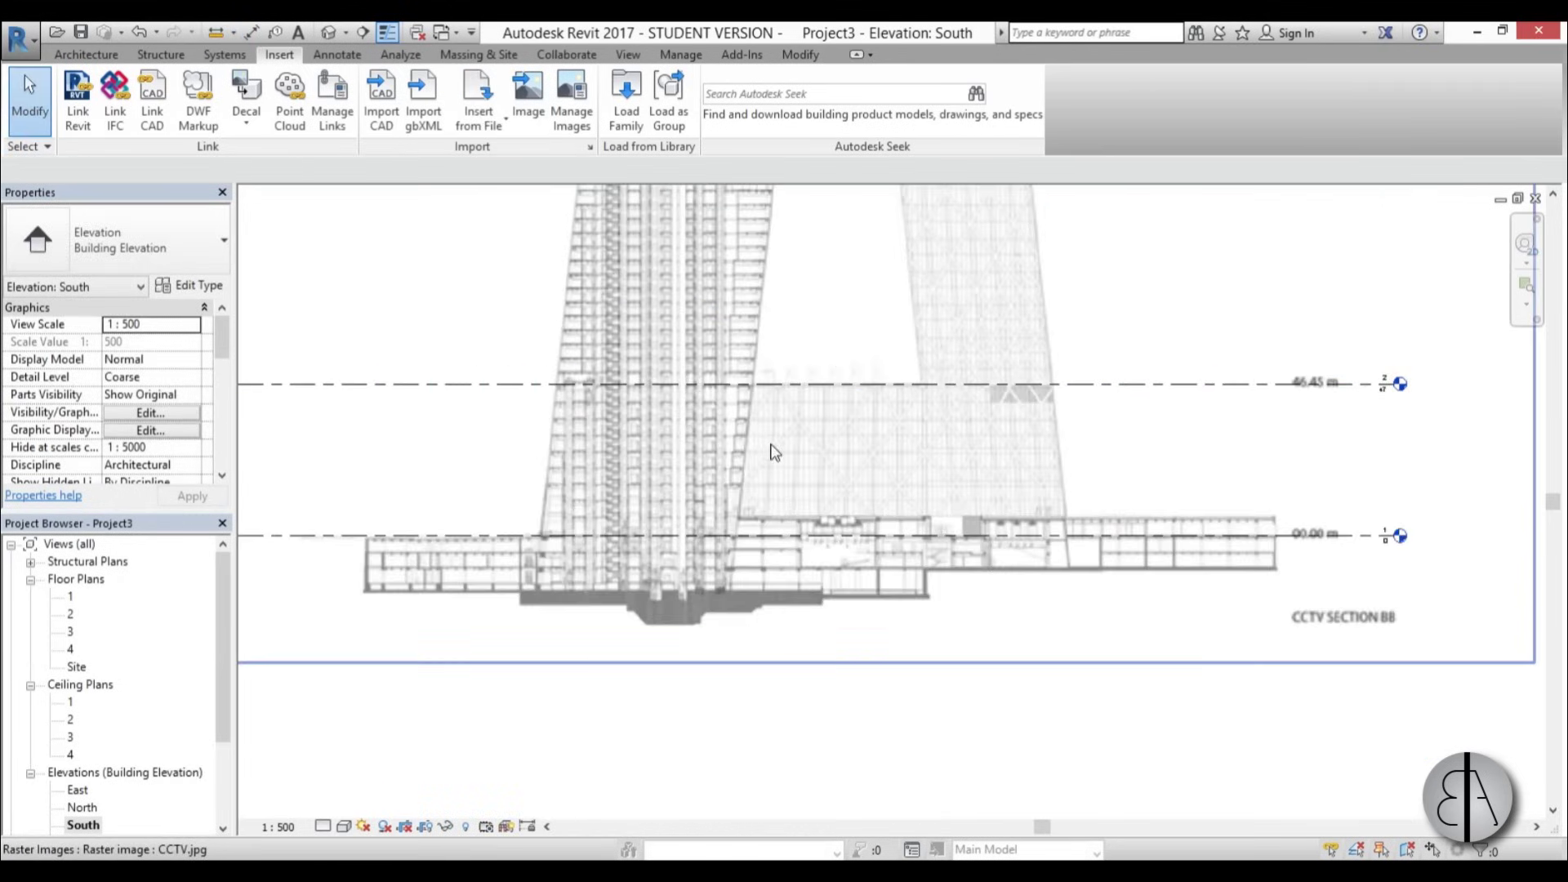
pyautogui.click(224, 34)
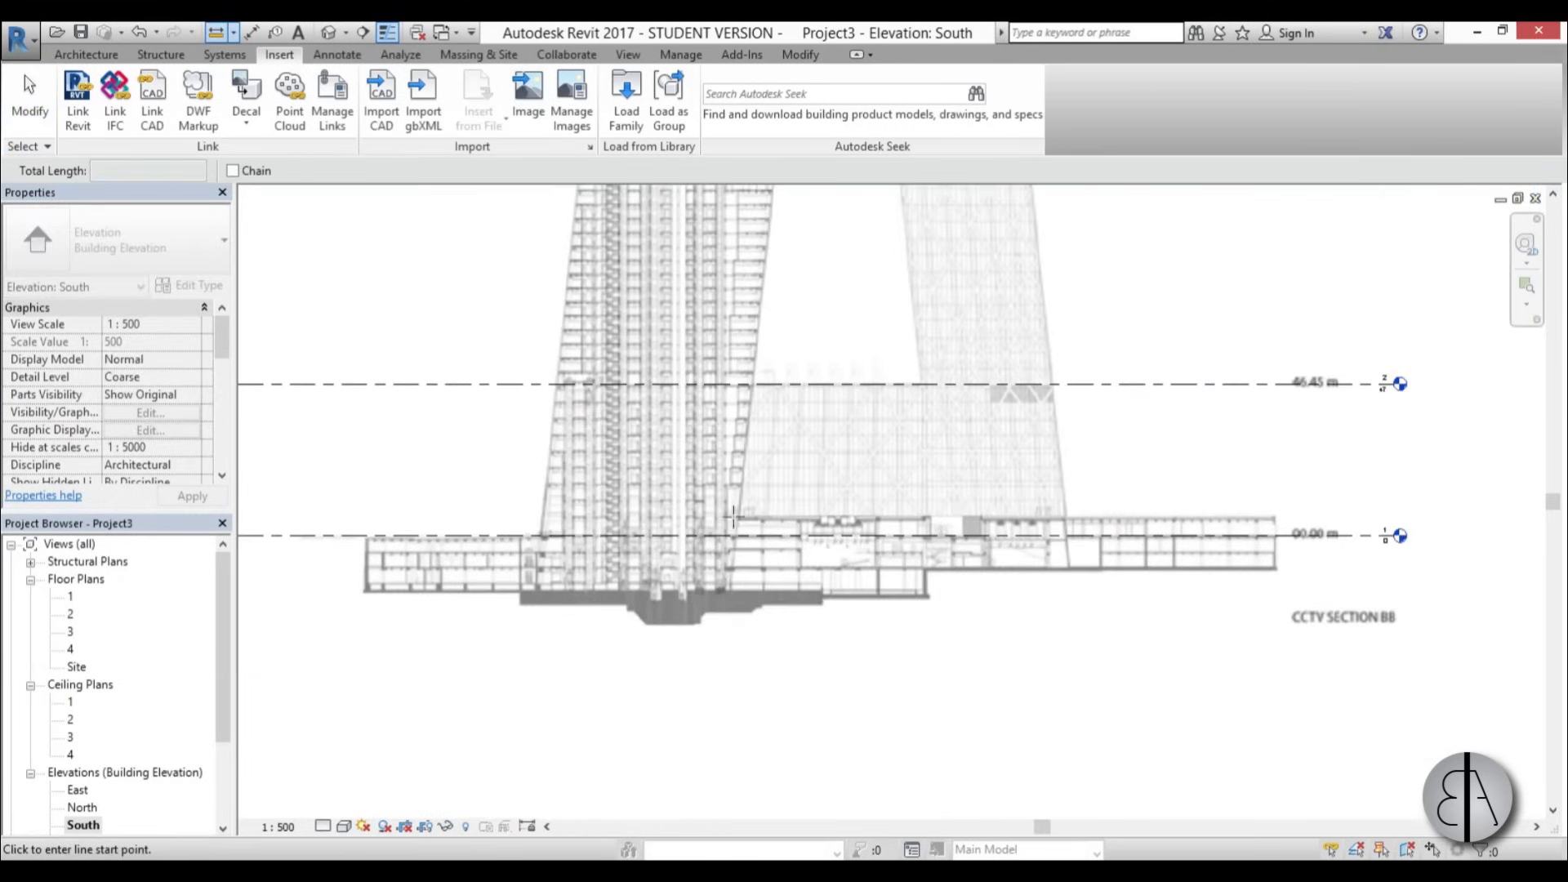
pyautogui.click(733, 517)
pyautogui.press('Escape')
pyautogui.press('Escape')
# Start a new in-place conceptual mass and name it CCTV
pyautogui.scroll(-2, 899, 539)
pyautogui.scroll(4, 801, 558)
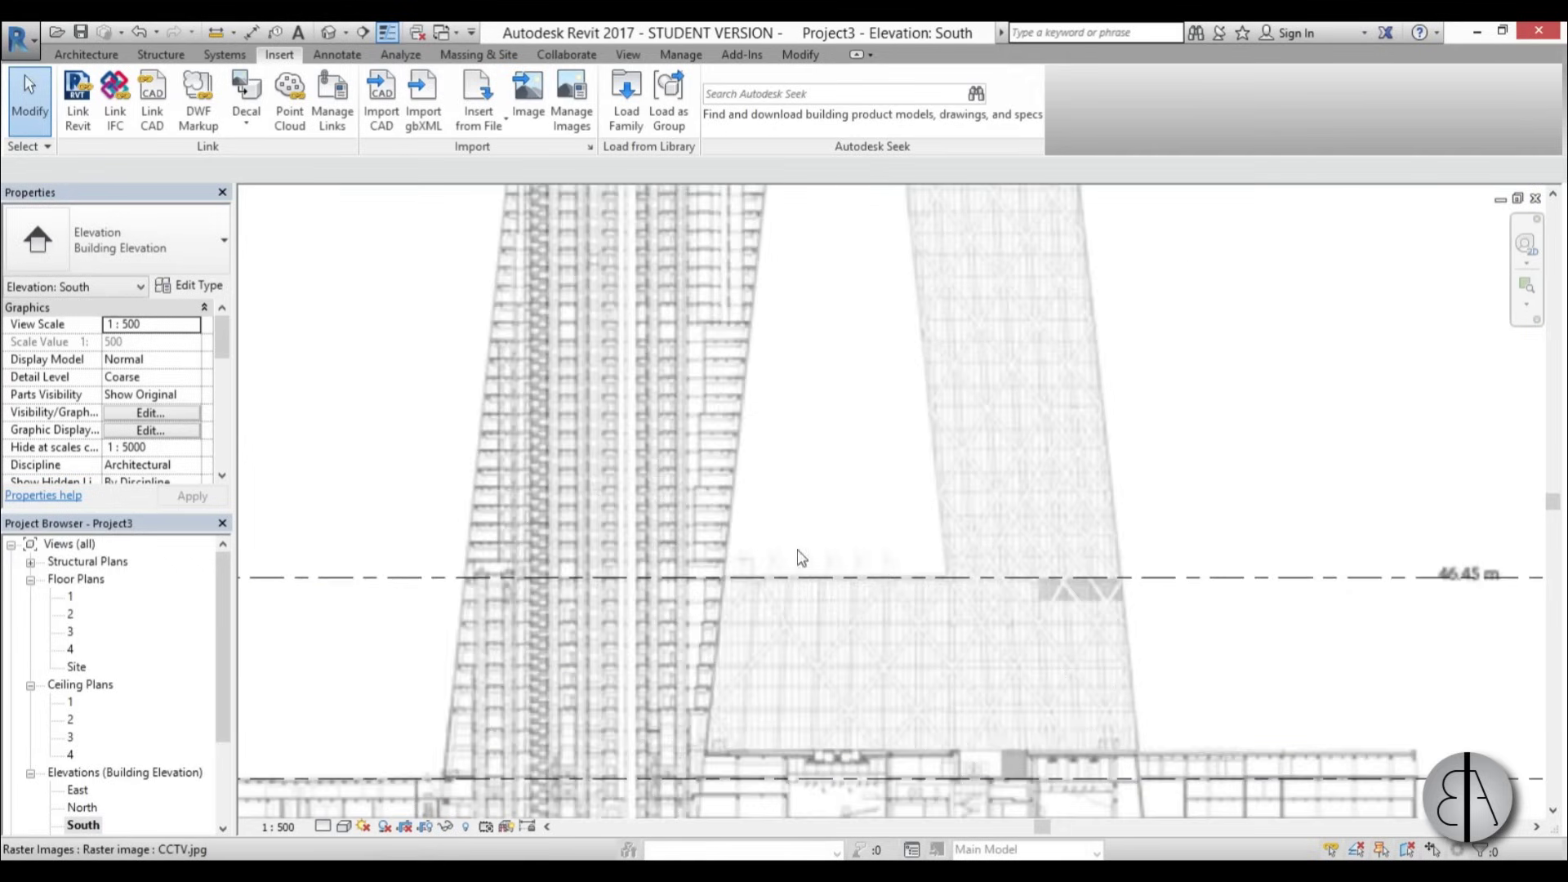
pyautogui.scroll(-3, 605, 481)
pyautogui.moveTo(710, 490)
pyautogui.mouseDown(button='middle')
pyautogui.moveTo(718, 500)
pyautogui.moveTo(724, 473)
pyautogui.moveTo(722, 501)
pyautogui.mouseUp(button='middle')
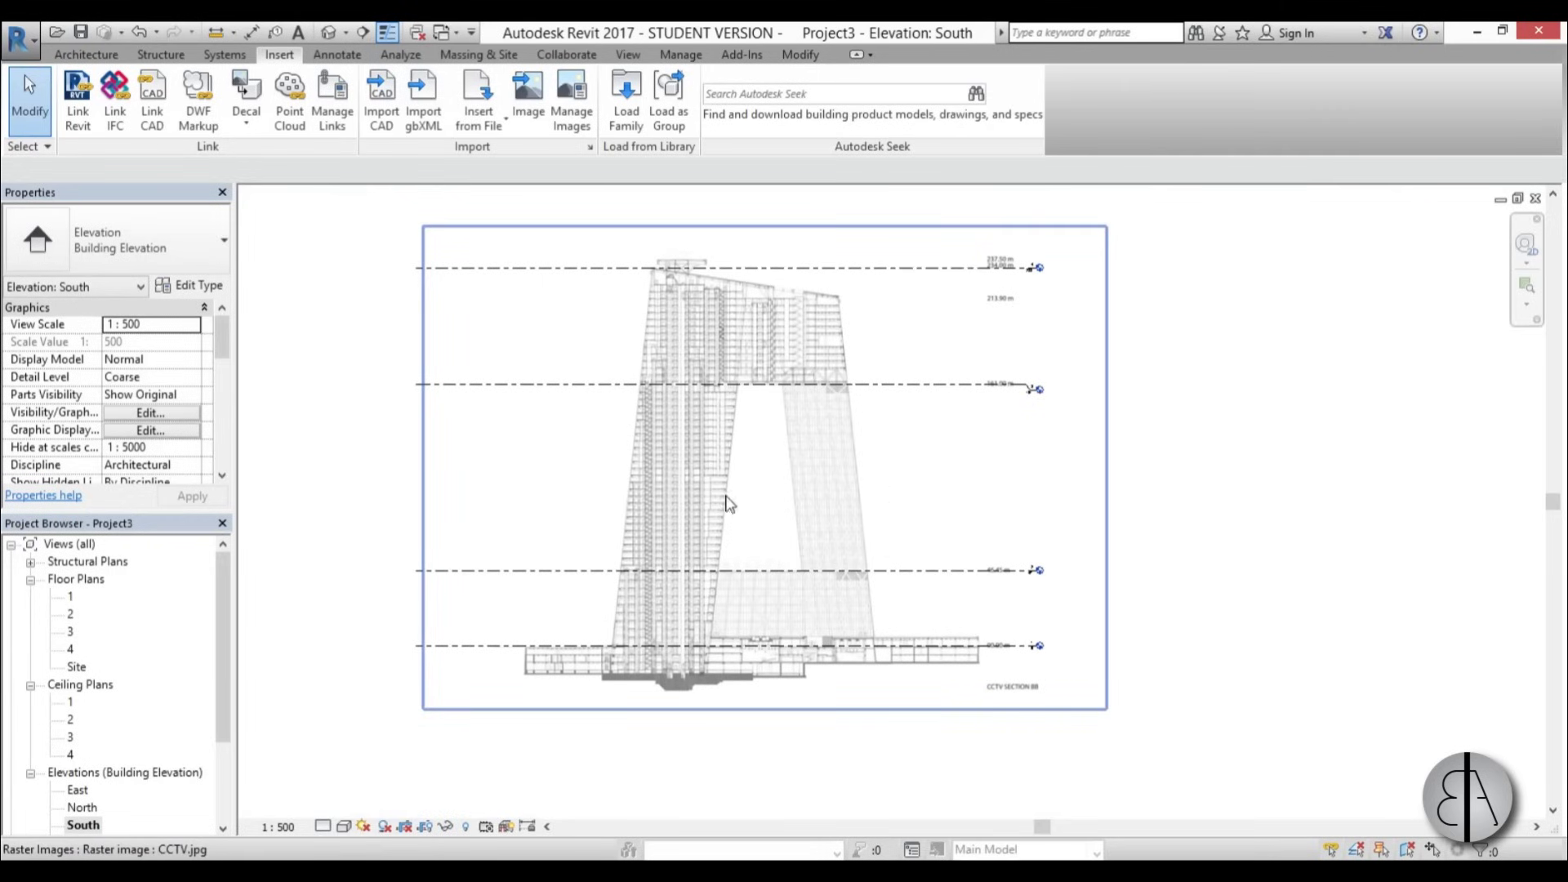
pyautogui.click(477, 54)
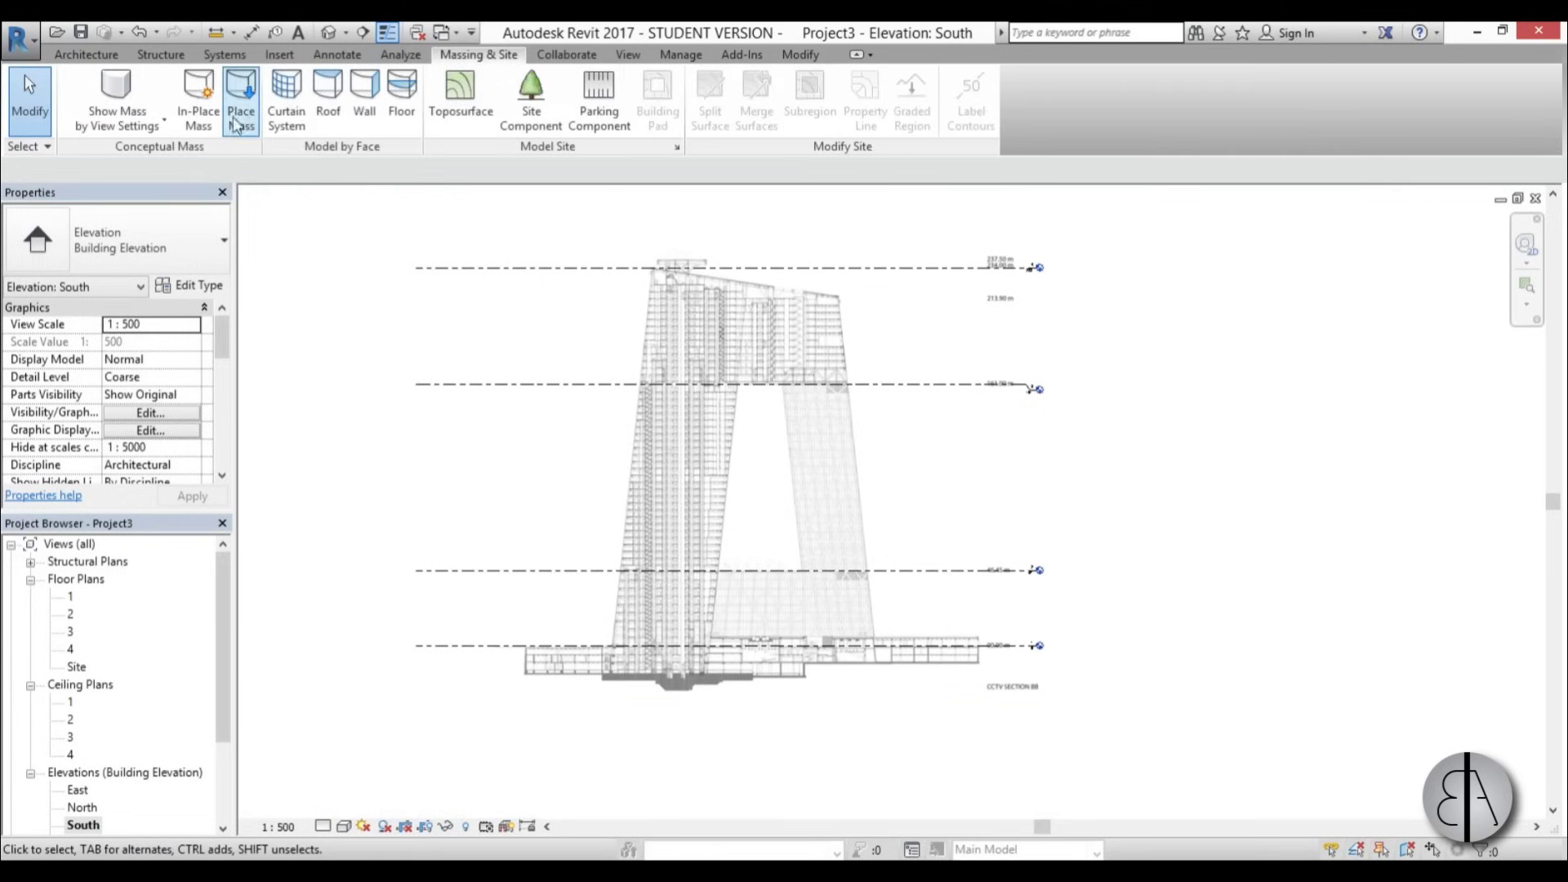
pyautogui.click(198, 110)
pyautogui.click(896, 520)
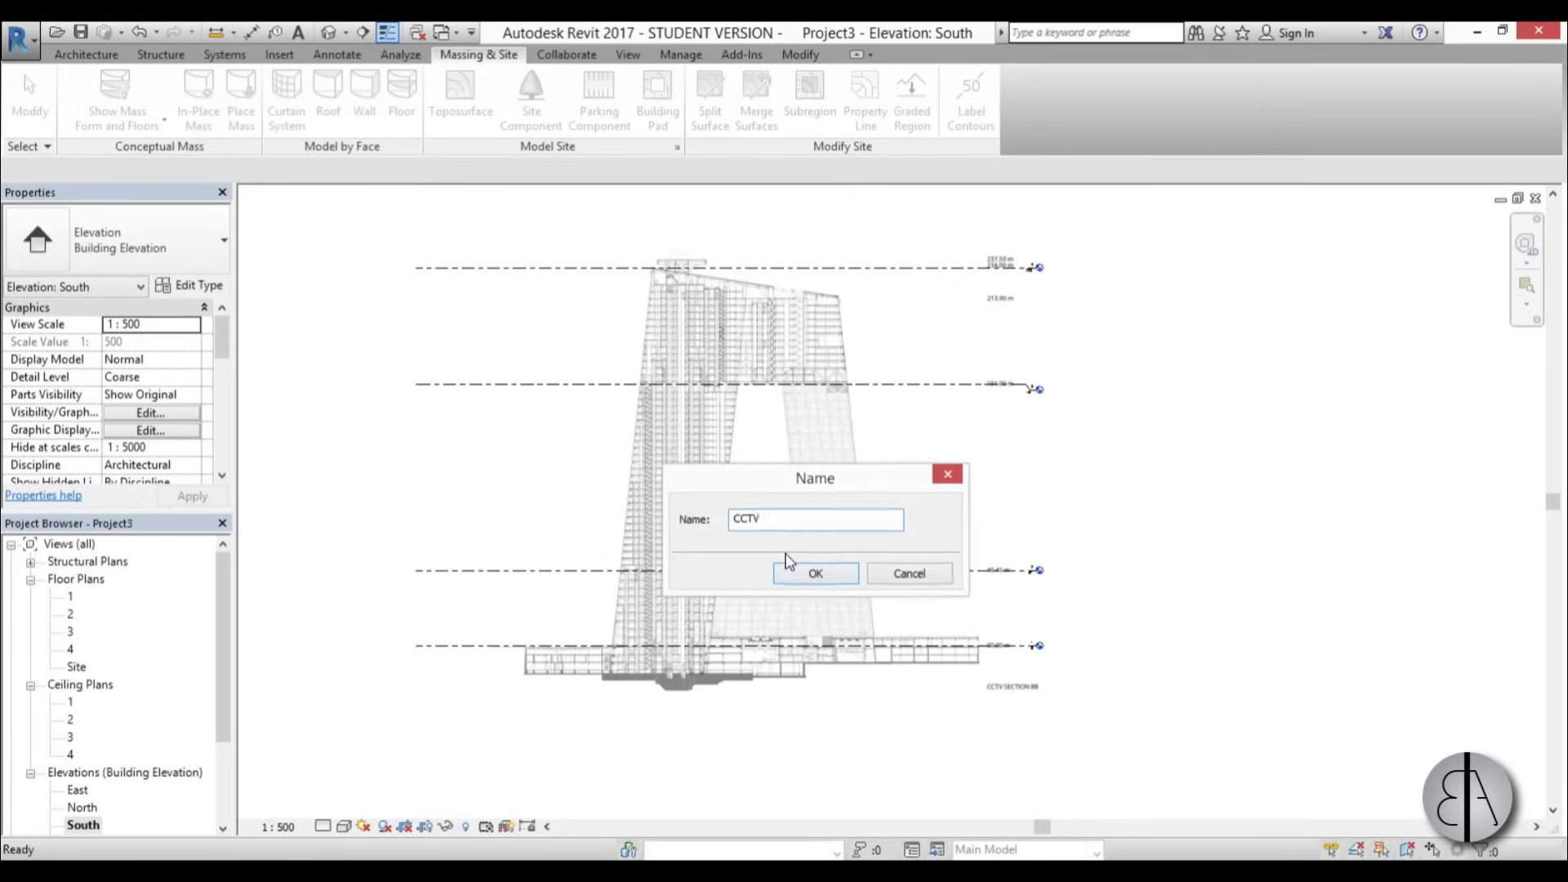
pyautogui.write('CCTV')
pyautogui.click(789, 569)
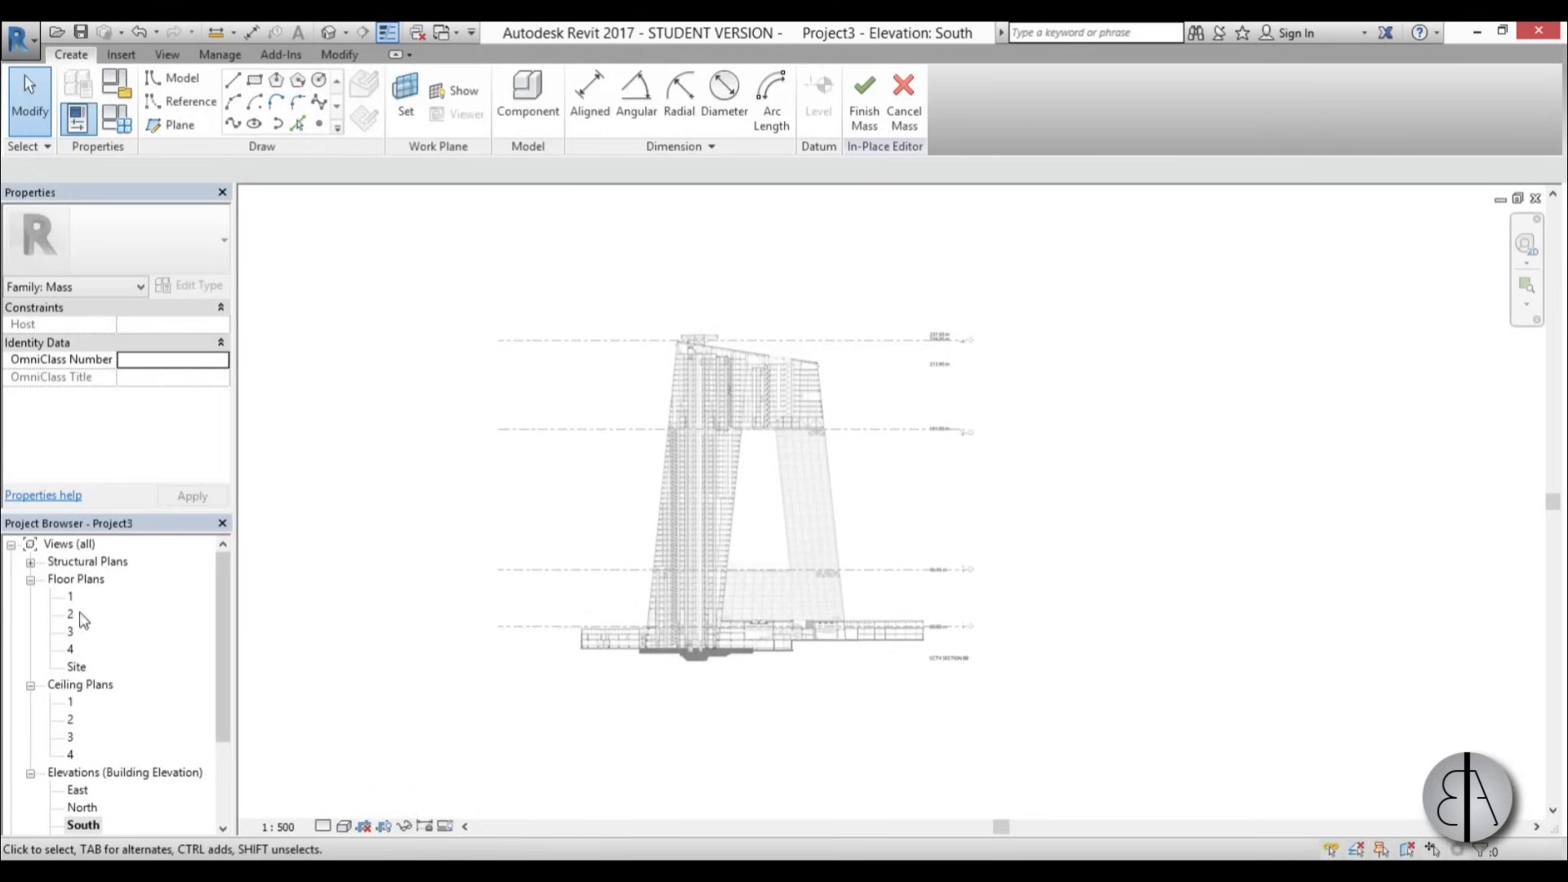
# Open the Site floor plan and apply a view range with 1000 m offsets for the top and cut plane
pyautogui.doubleClick(77, 667)
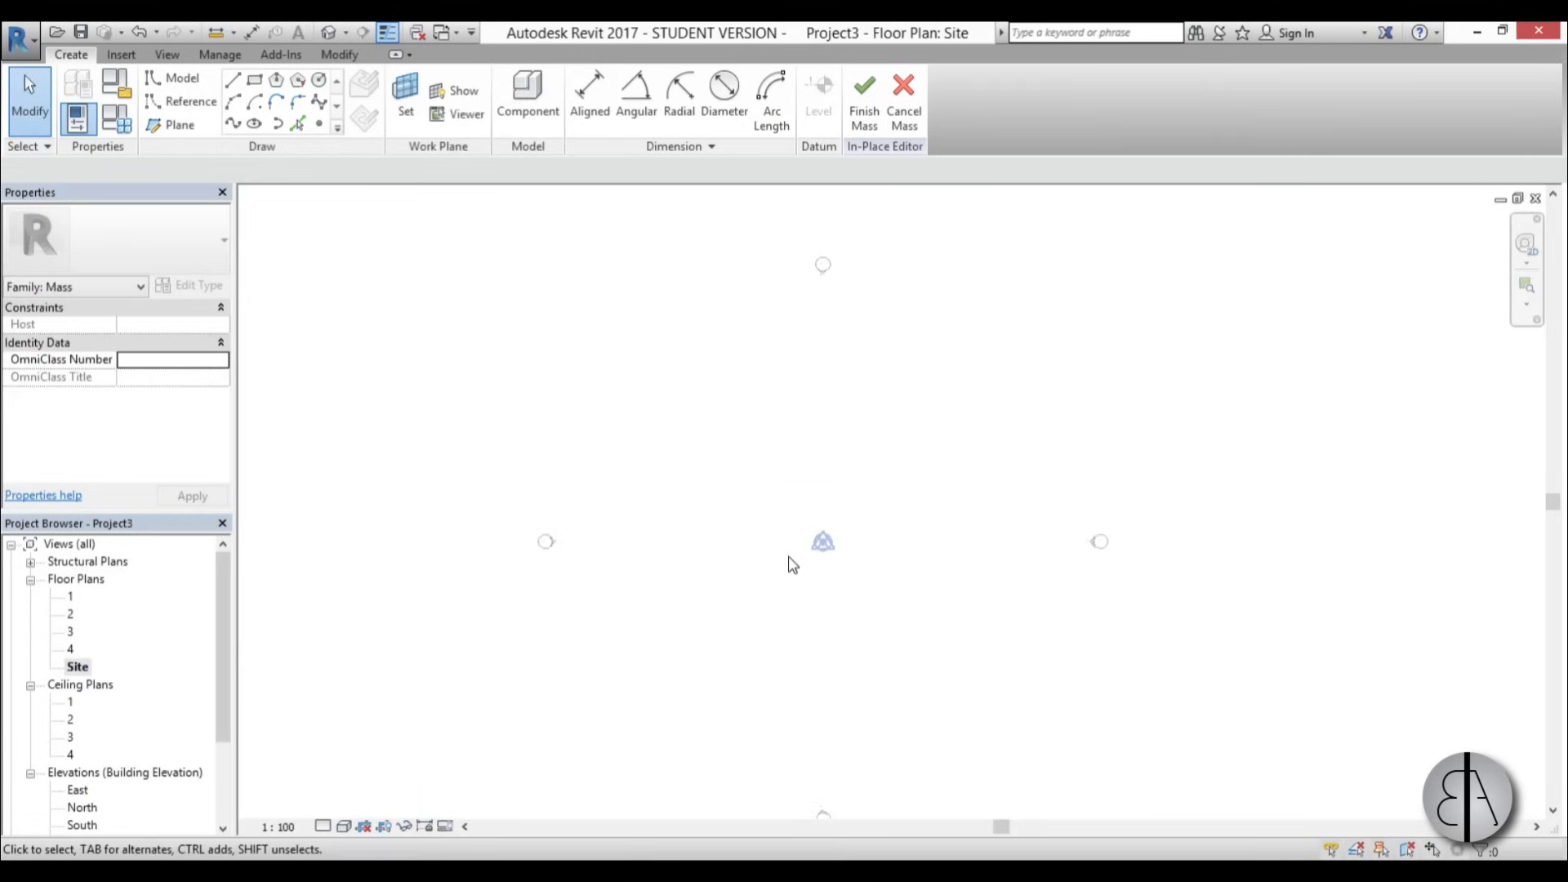
pyautogui.press('v')
pyautogui.press('r')
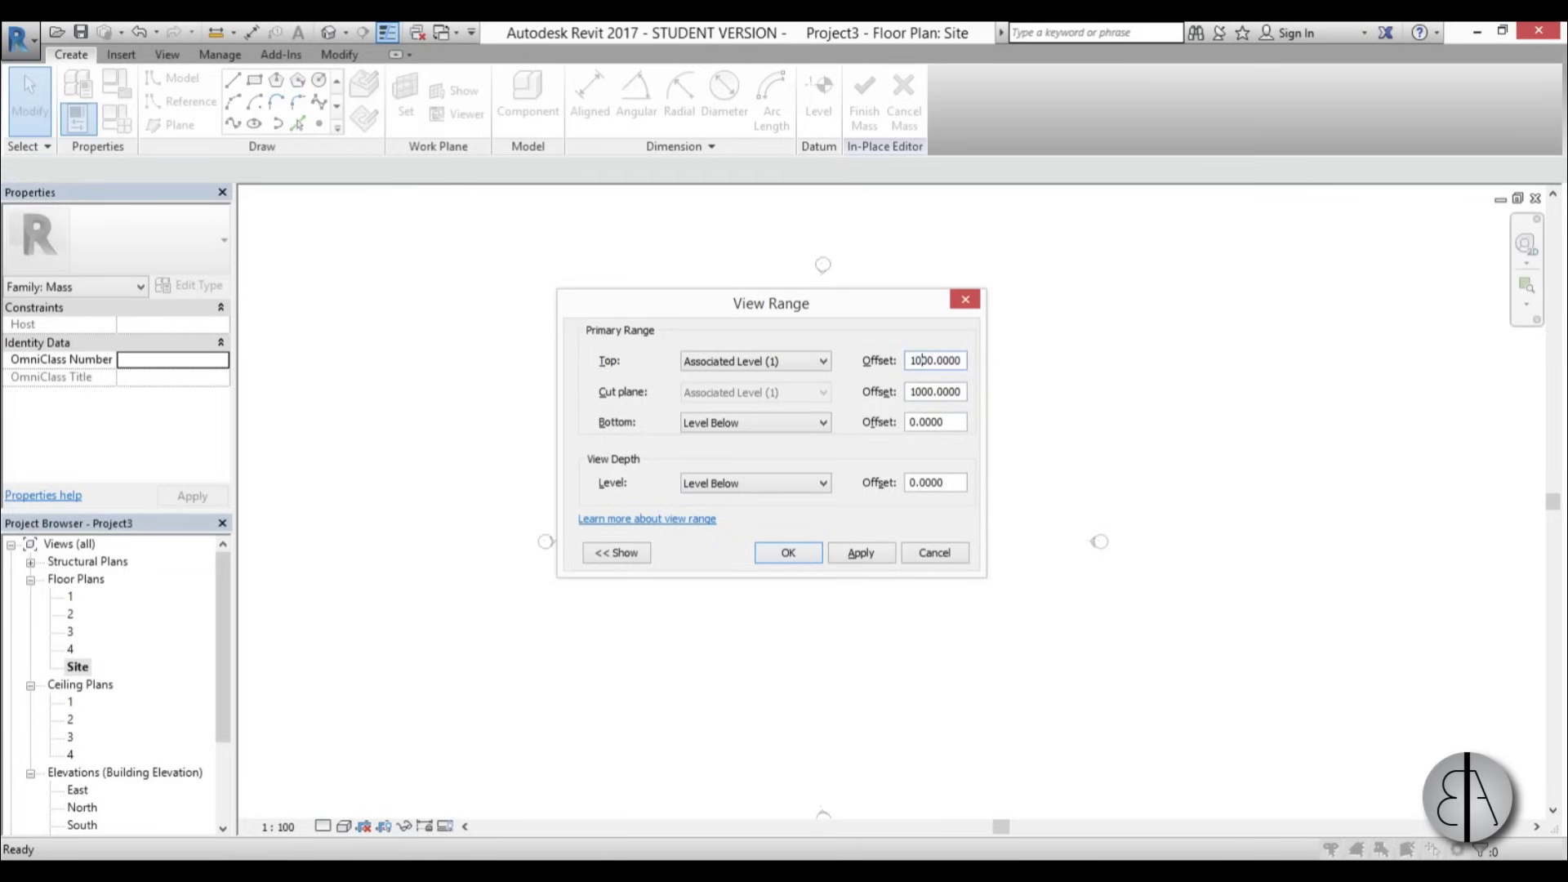
pyautogui.click(861, 555)
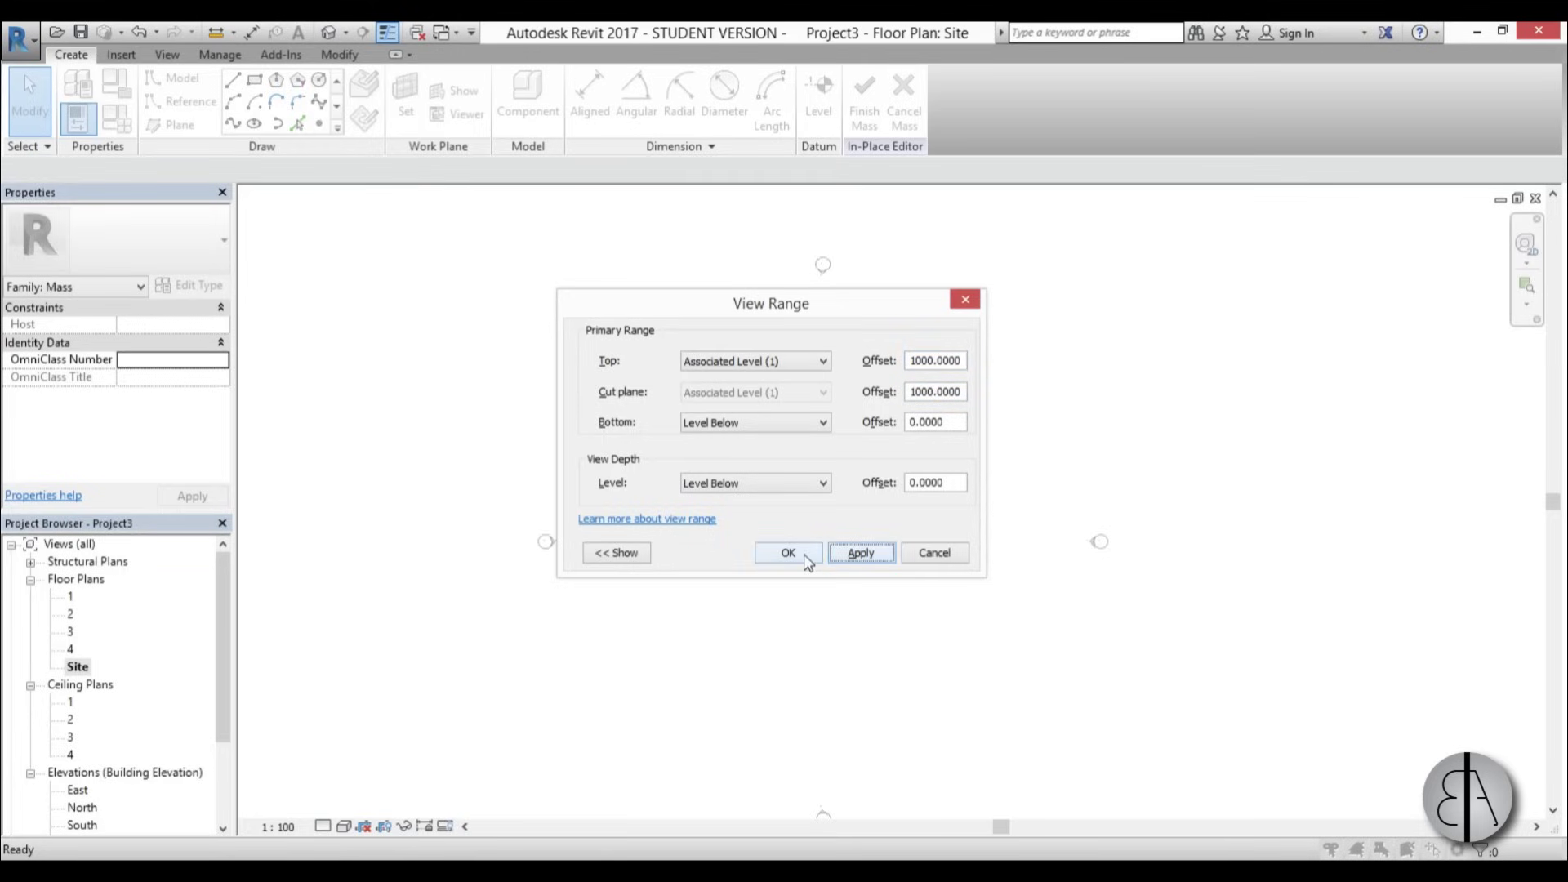
pyautogui.click(787, 553)
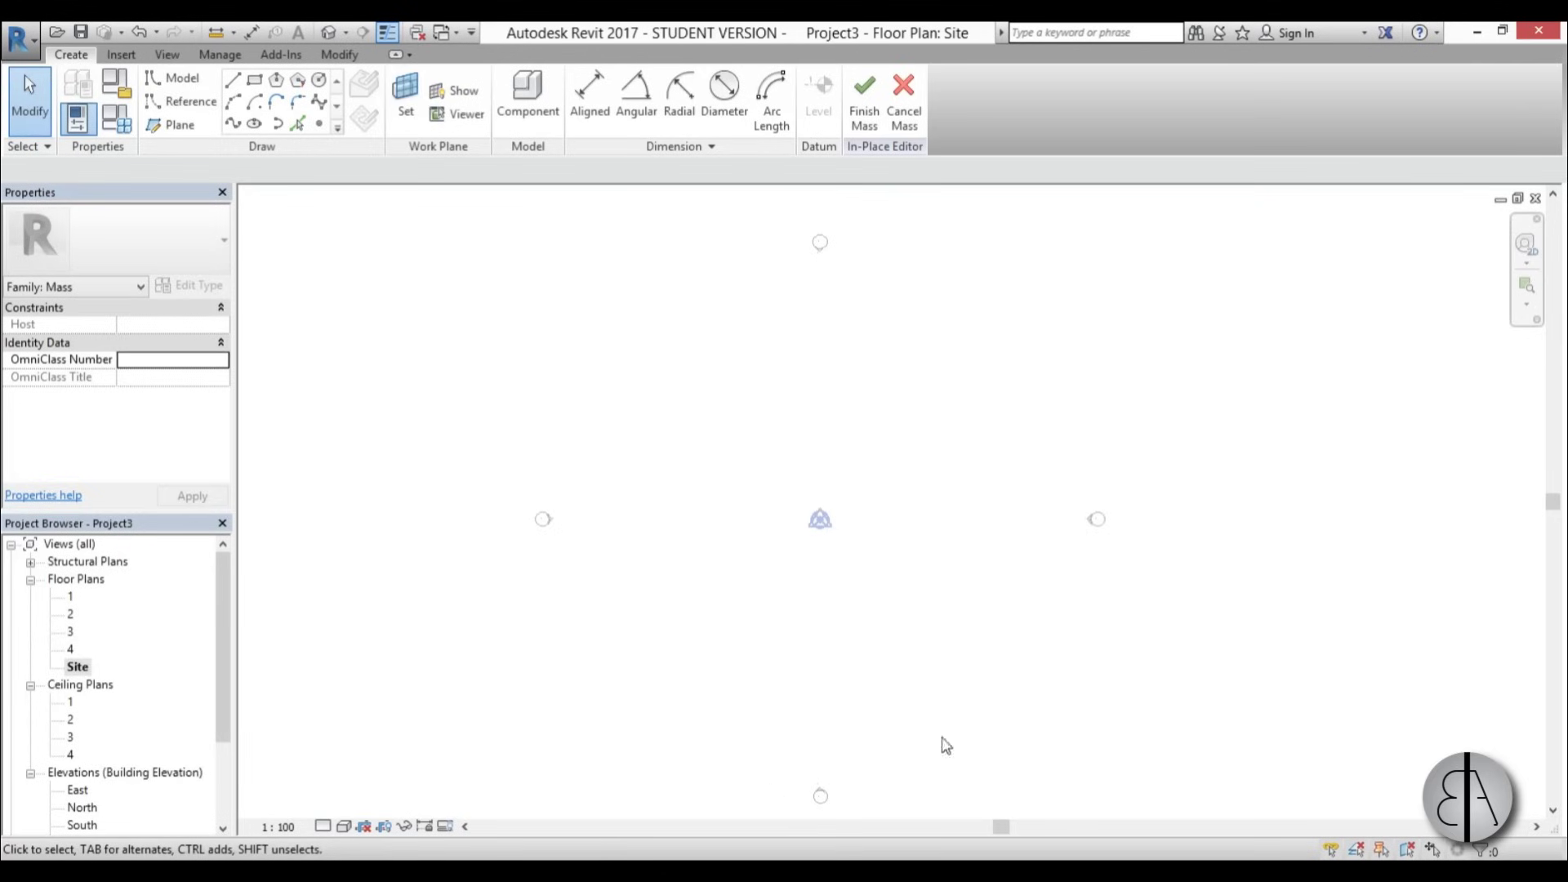
# Draw a vertical and a horizontal reference plane between the opposite elevation markers, crossing at the project's centre point
pyautogui.moveTo(747, 600); pyautogui.dragTo(740, 579, button='middle')
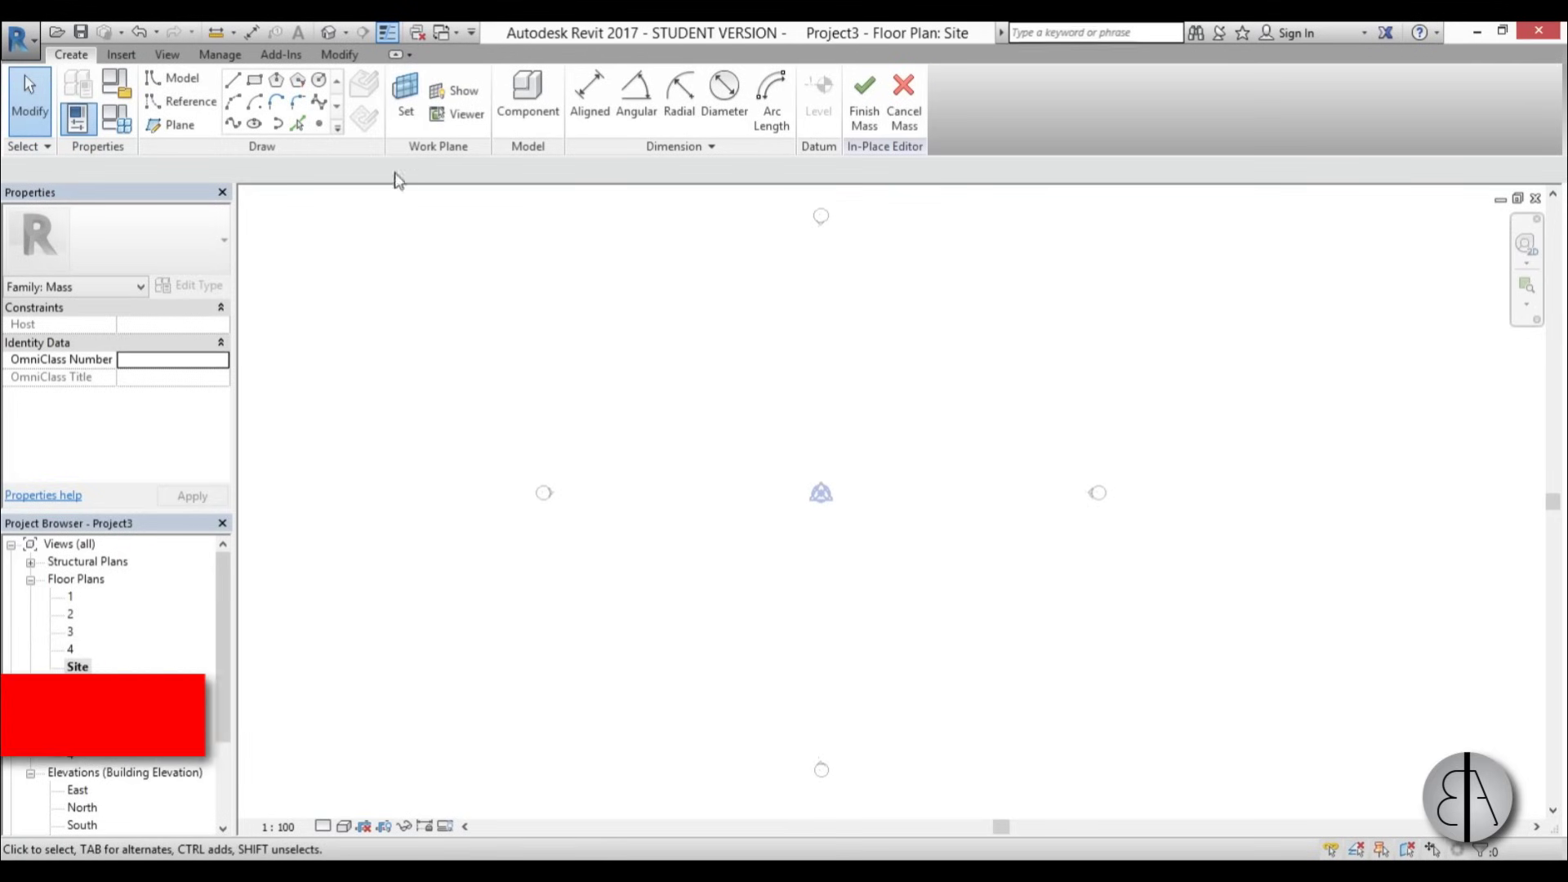
pyautogui.press('r')
pyautogui.press('p')
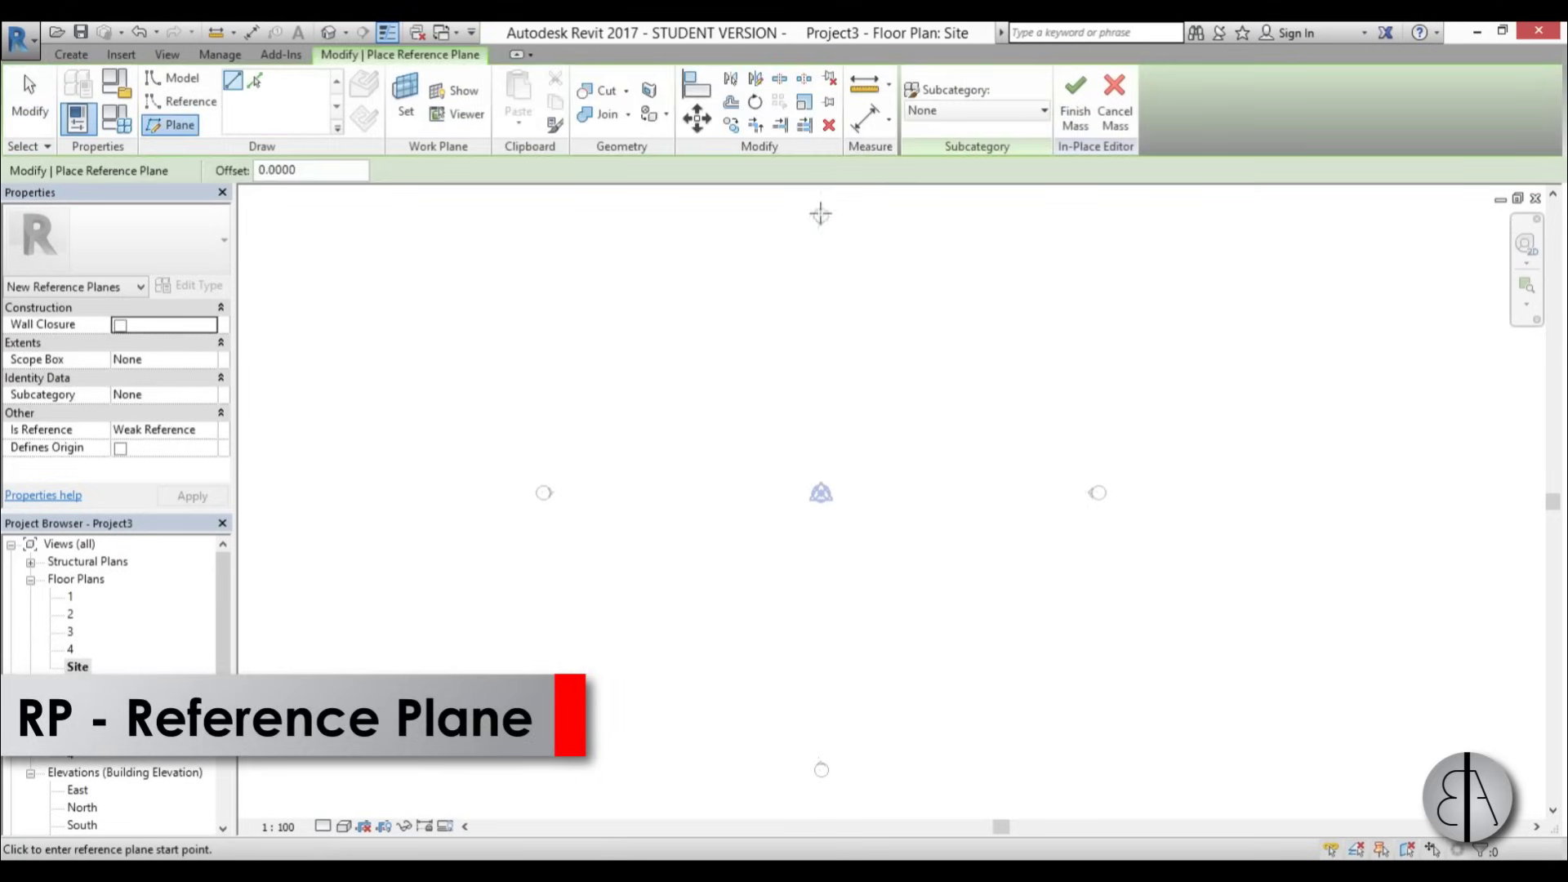
pyautogui.click(821, 214)
pyautogui.click(821, 768)
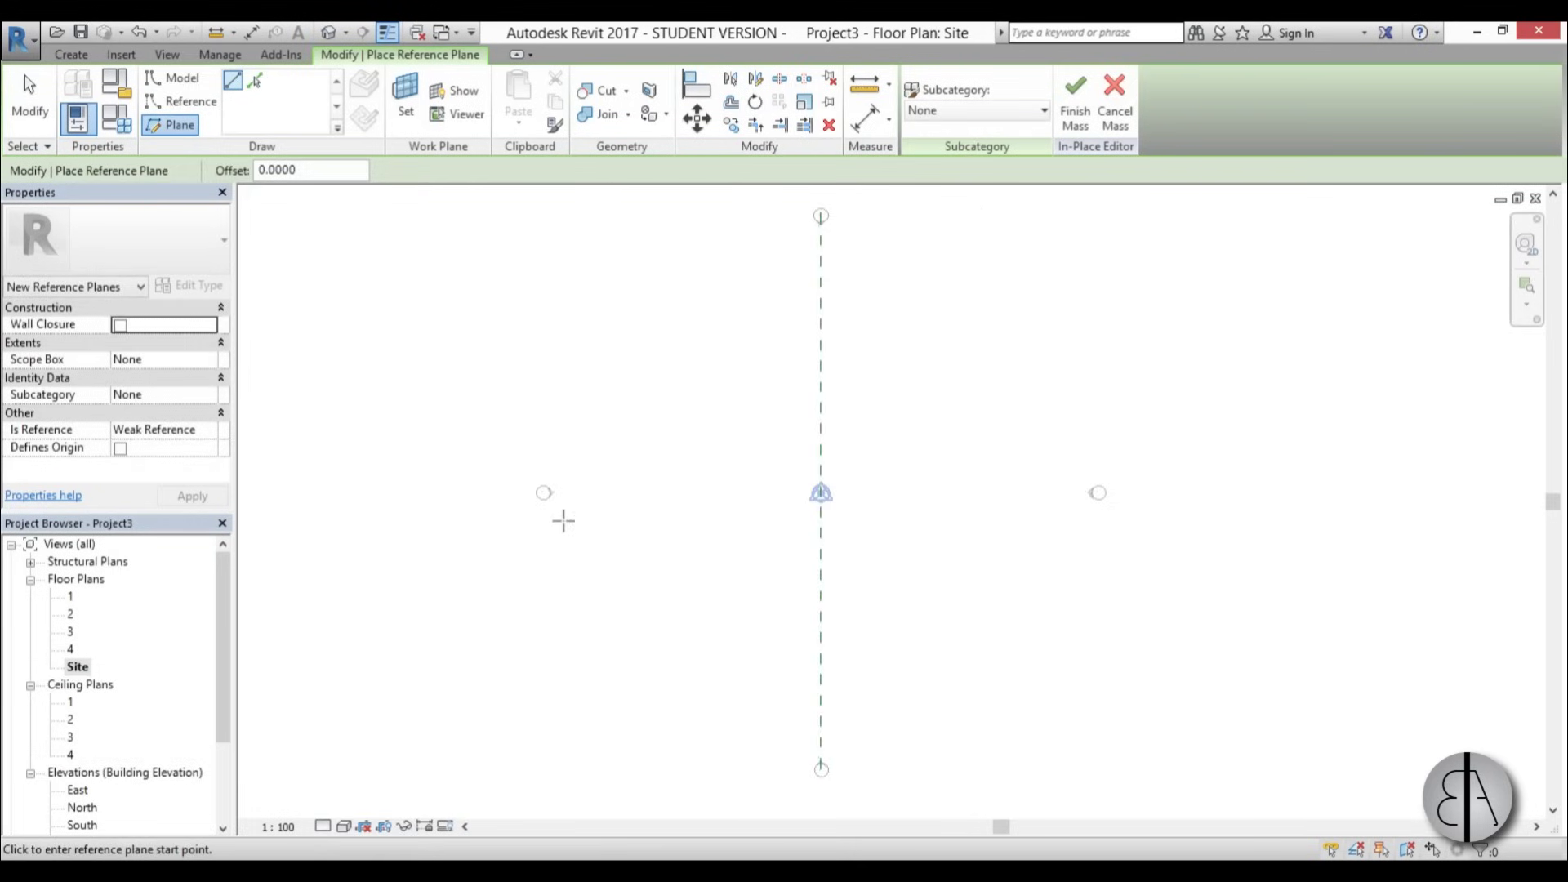
pyautogui.click(532, 490)
pyautogui.click(1158, 490)
pyautogui.press('Escape')
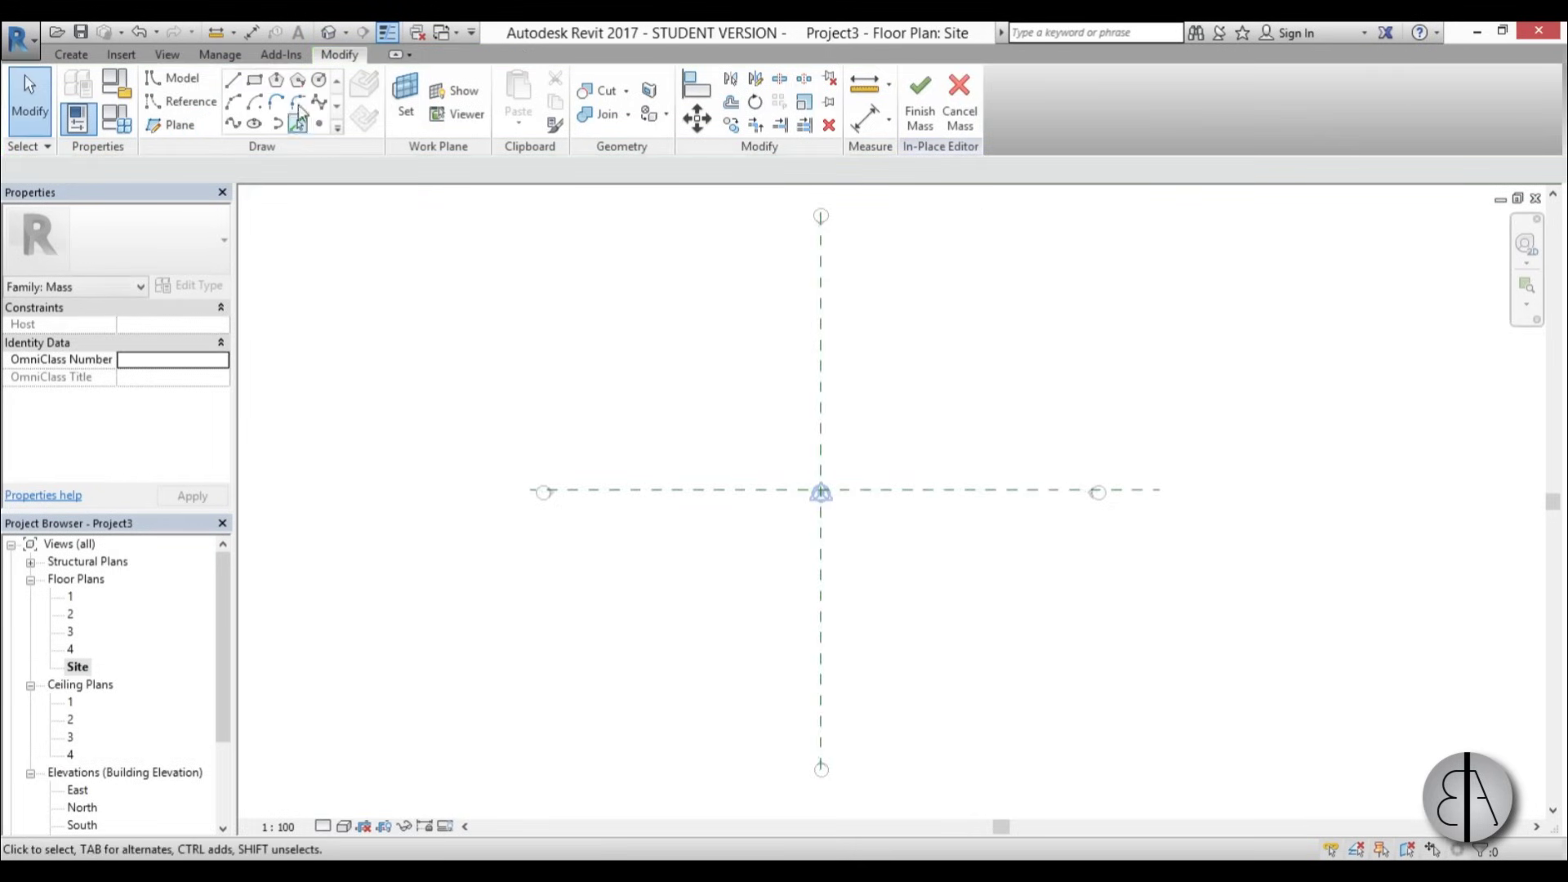
# Sketch a rectangle of model lines about 35 by 34 m on level 1 around the reference planes' crossing
pyautogui.click(255, 82)
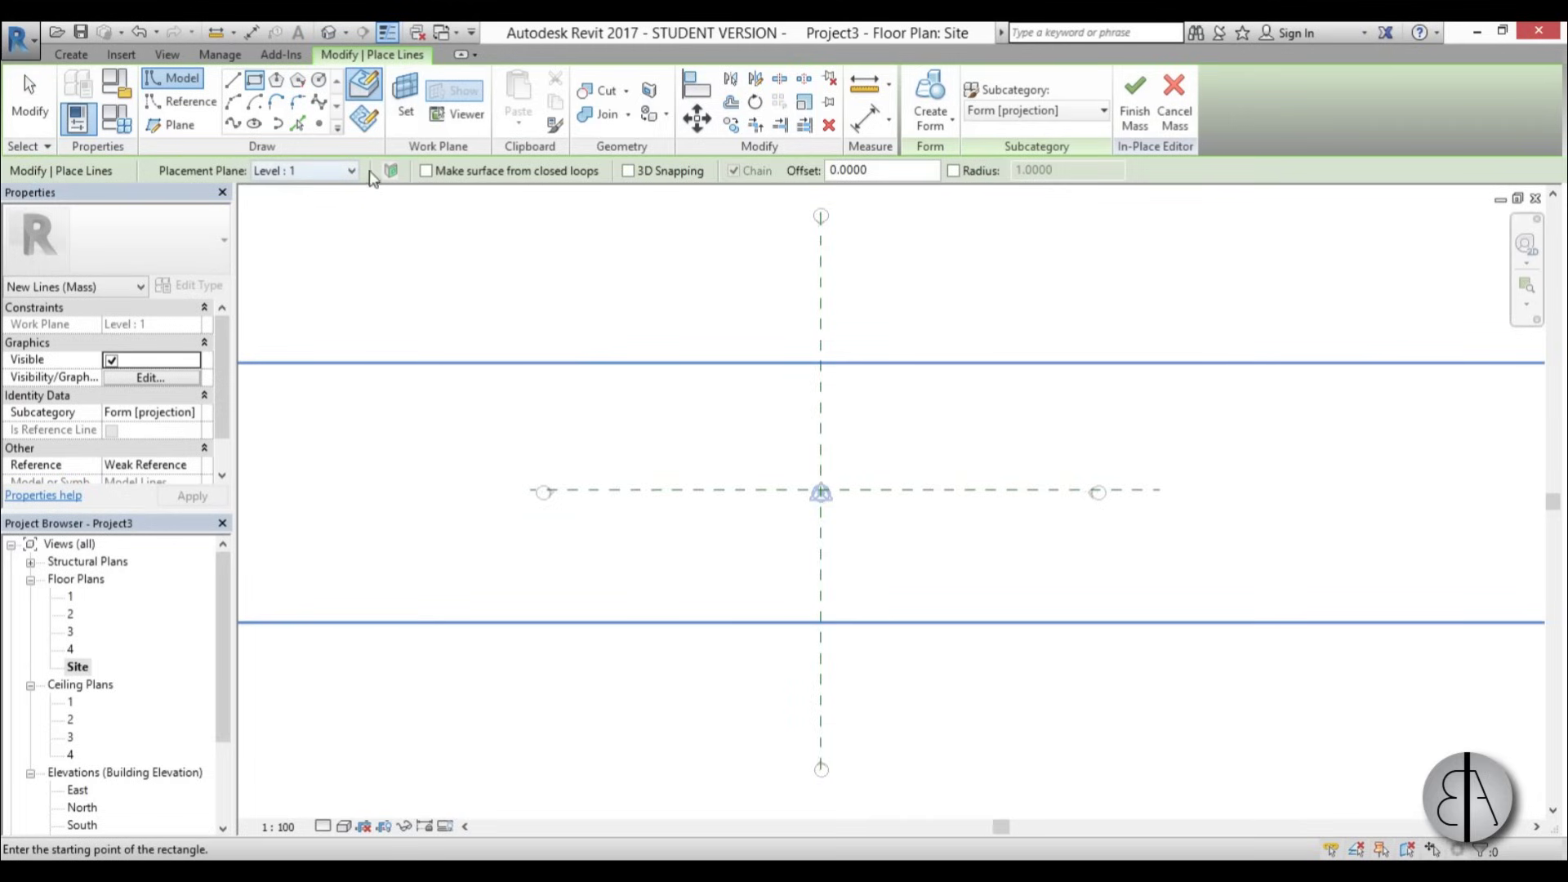
pyautogui.click(645, 294)
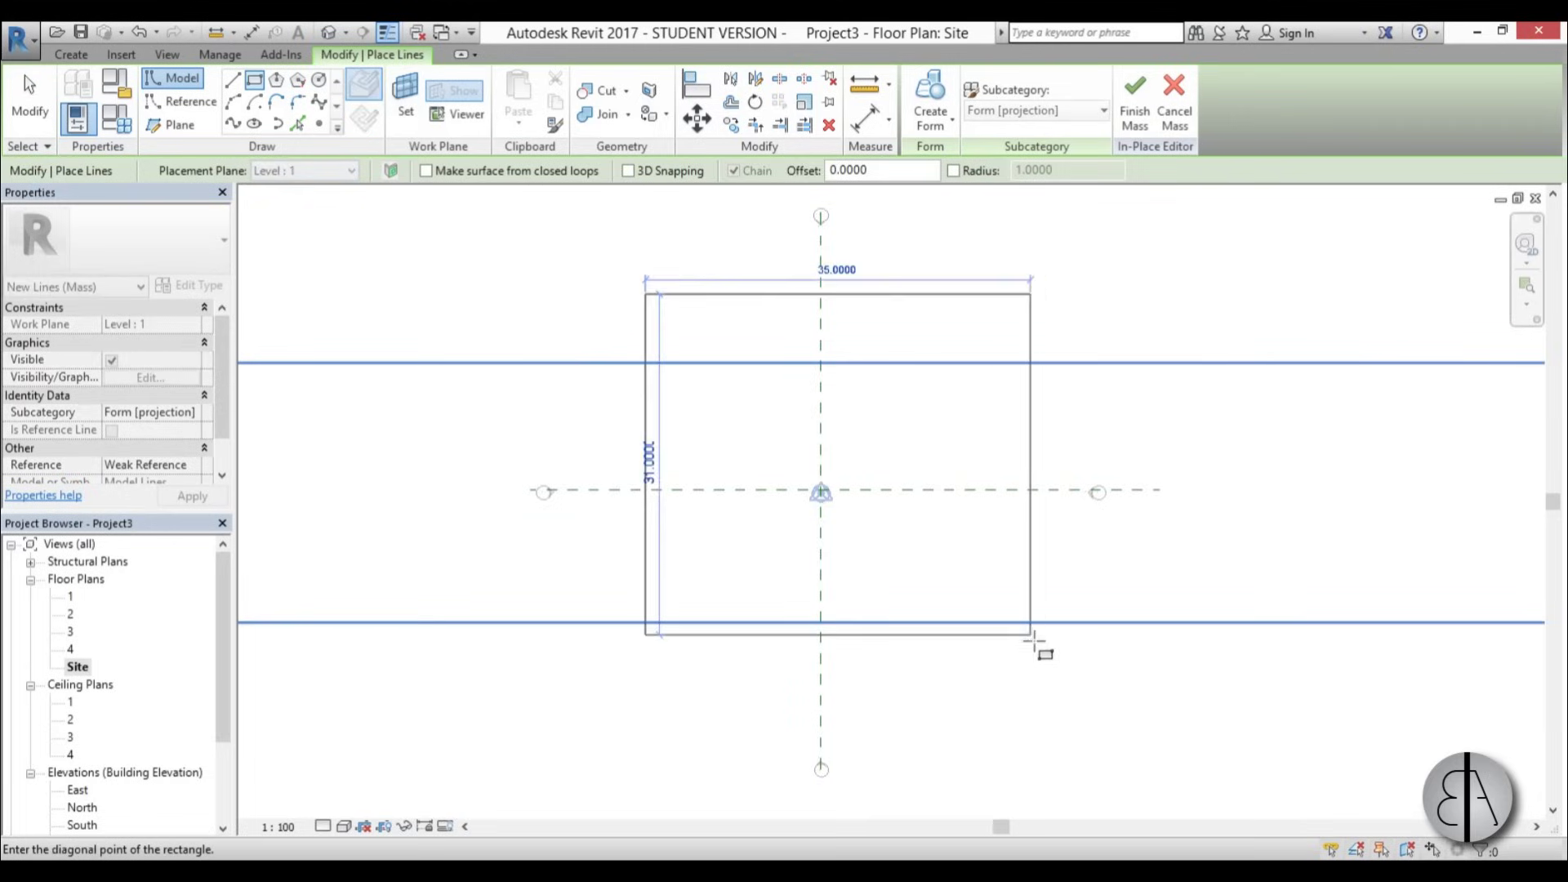
pyautogui.click(1031, 668)
pyautogui.press('Escape')
pyautogui.press('Escape')
pyautogui.moveTo(904, 547); pyautogui.dragTo(902, 560, button='middle')
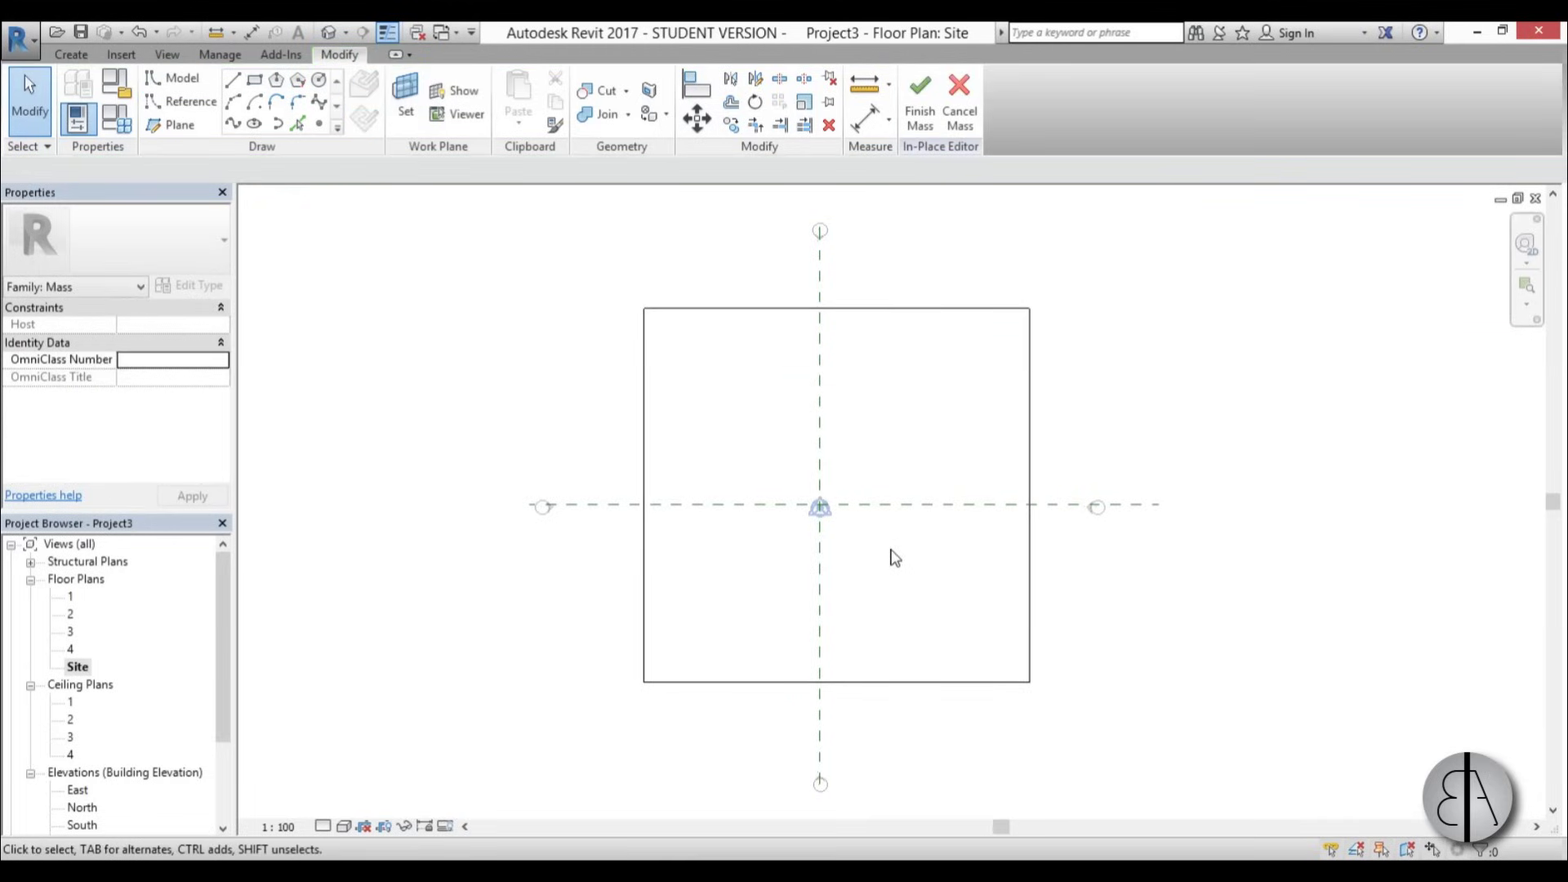
# Set the distance from the vertical reference plane to the rectangle's right edge to 81 m
pyautogui.click(1031, 483)
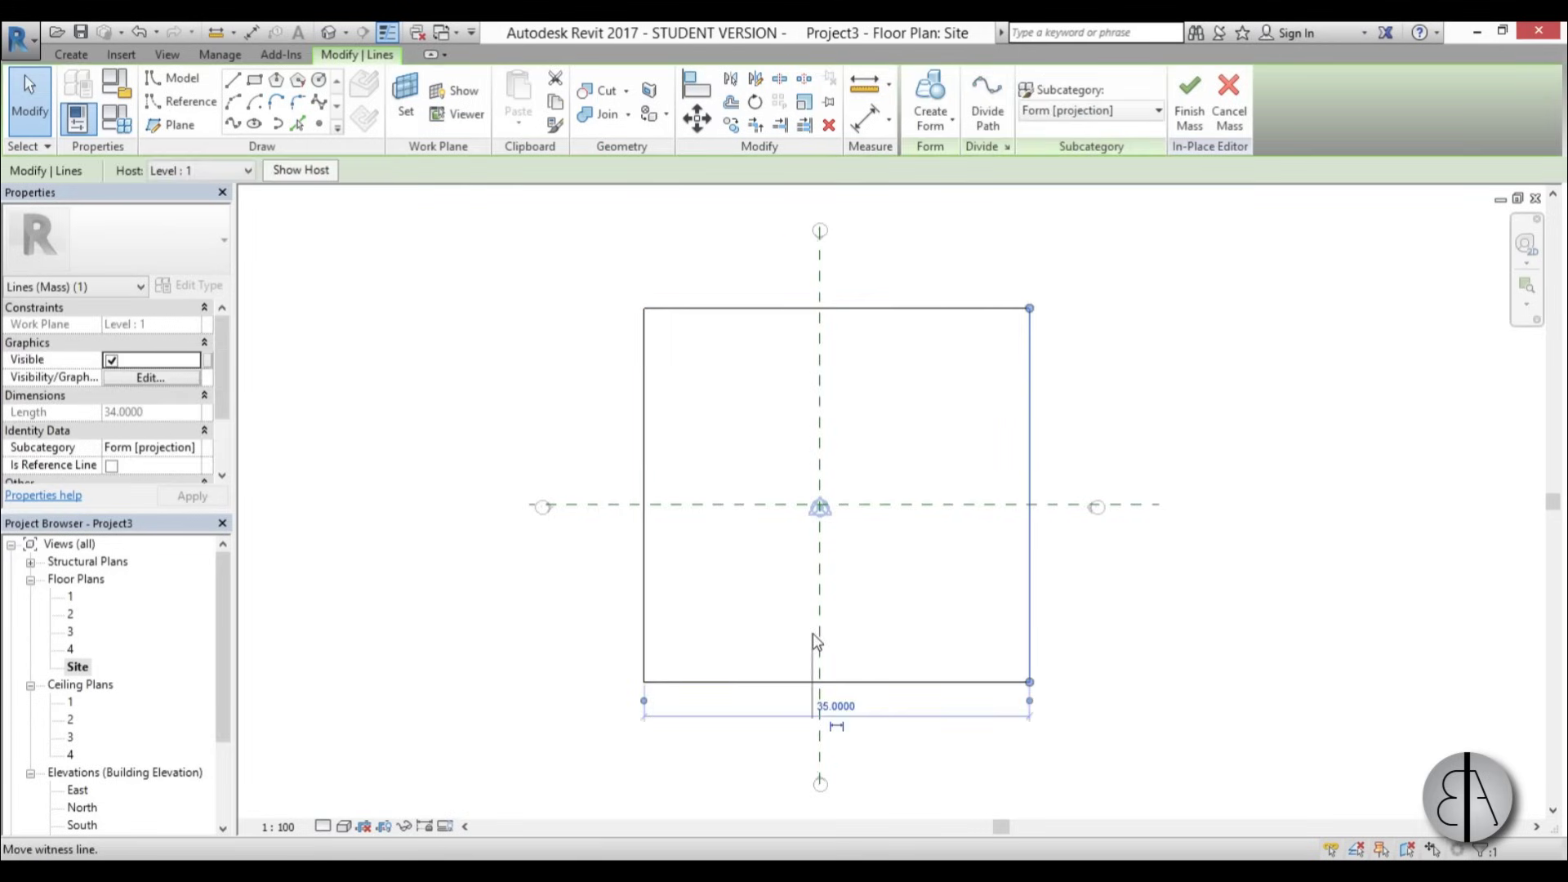
pyautogui.moveTo(814, 641); pyautogui.dragTo(819, 641)
pyautogui.click(924, 705)
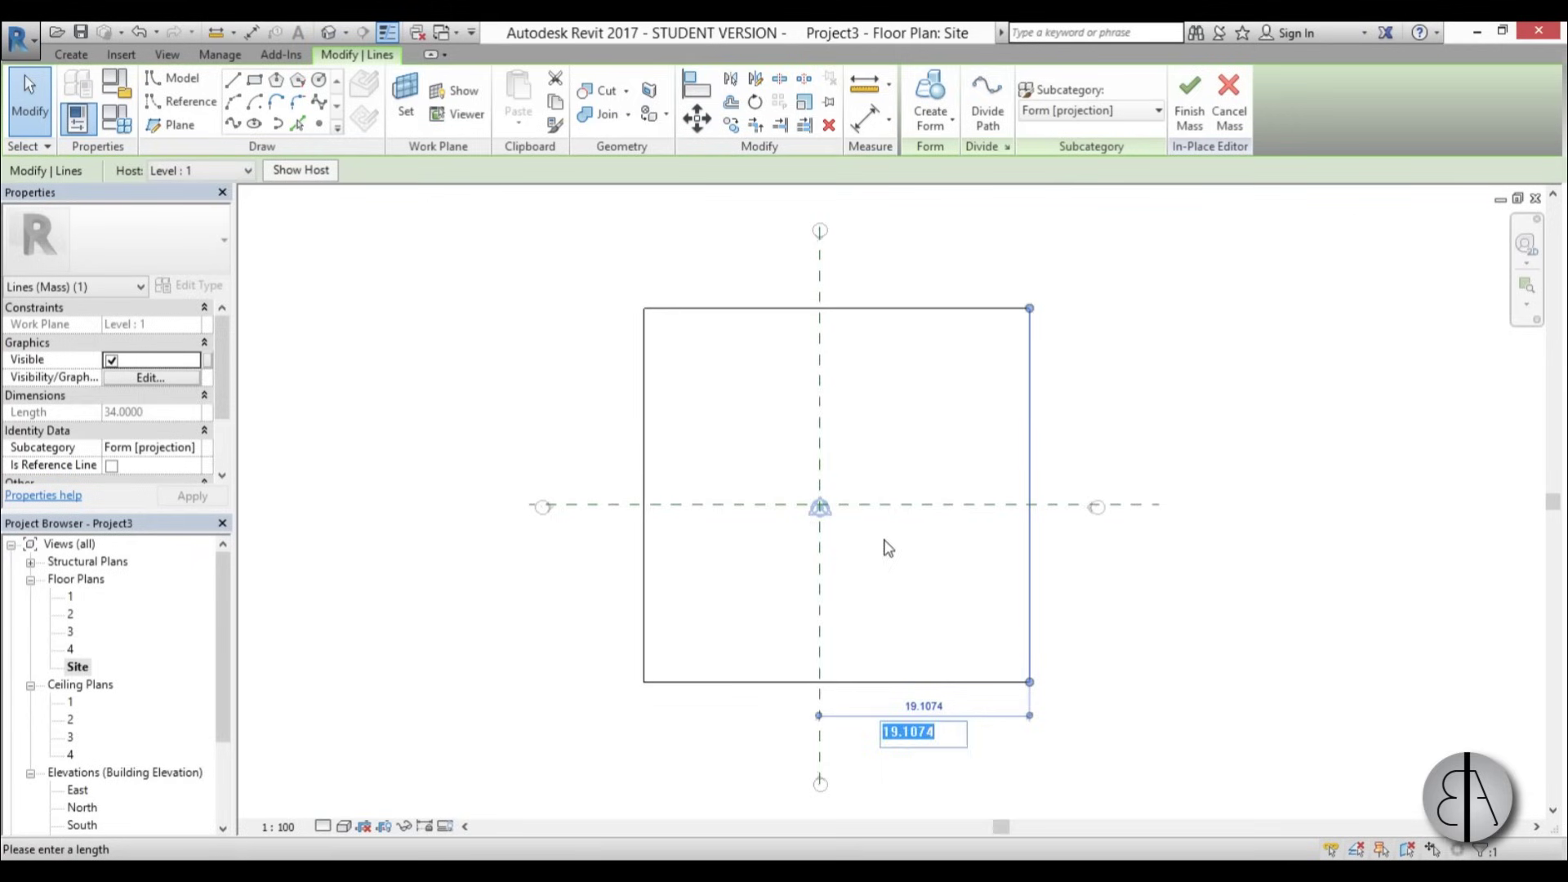
pyautogui.write('81')
pyautogui.press('Return')
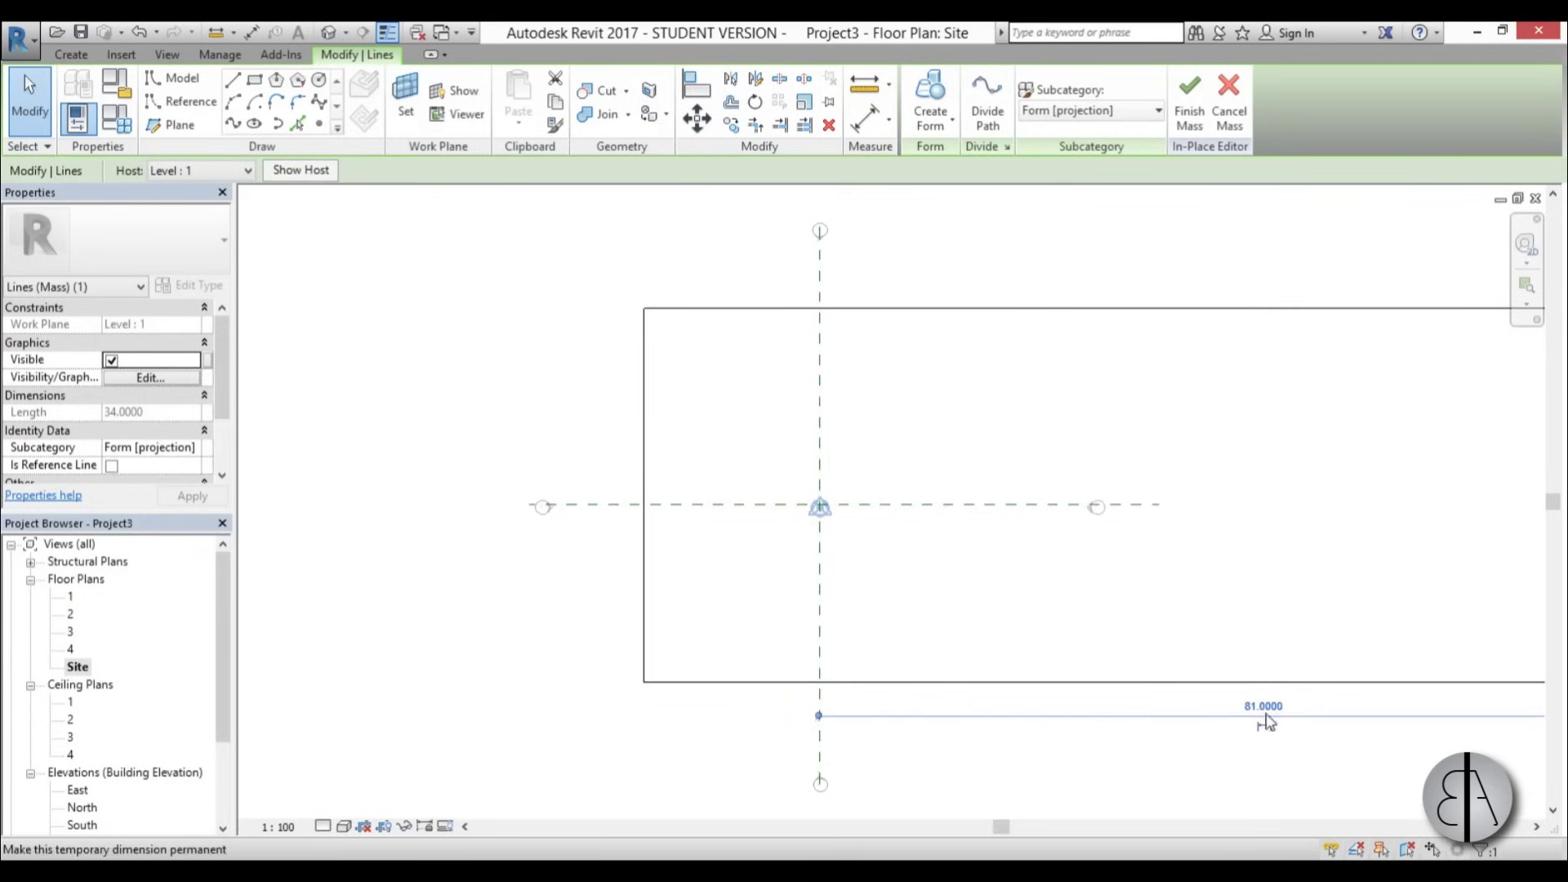
pyautogui.scroll(-5, 689, 536)
pyautogui.scroll(4, 724, 525)
pyautogui.press('Escape')
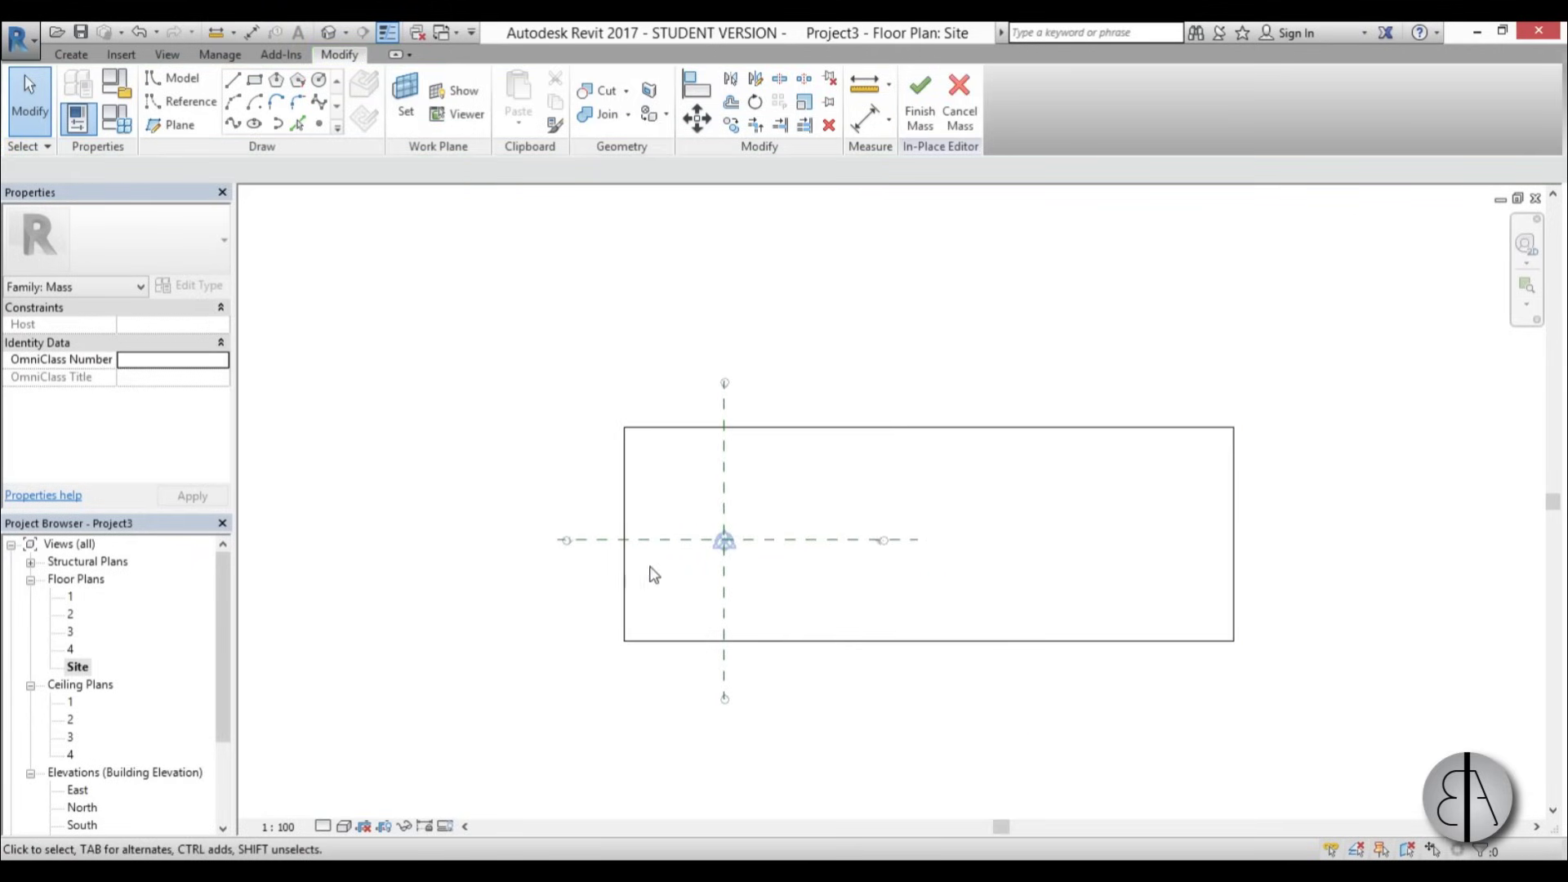
# Set the rectangle's overall width to 162 m by shifting its left edge
pyautogui.press('Tab')
pyautogui.click(627, 578)
pyautogui.press('Escape')
pyautogui.click(625, 585)
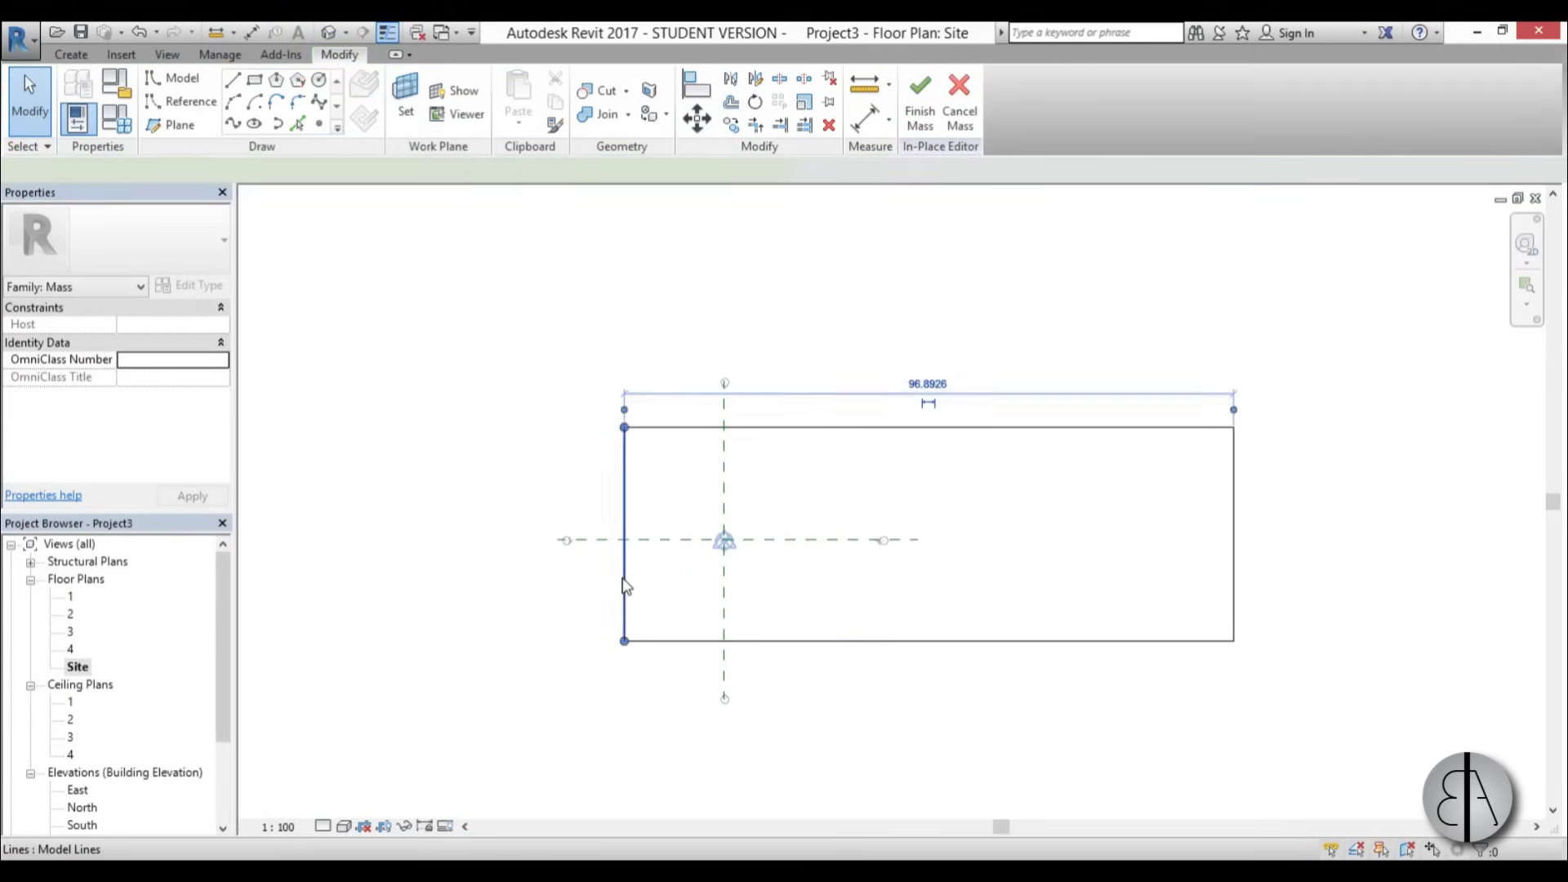
pyautogui.scroll(-2, 781, 572)
pyautogui.click(862, 439)
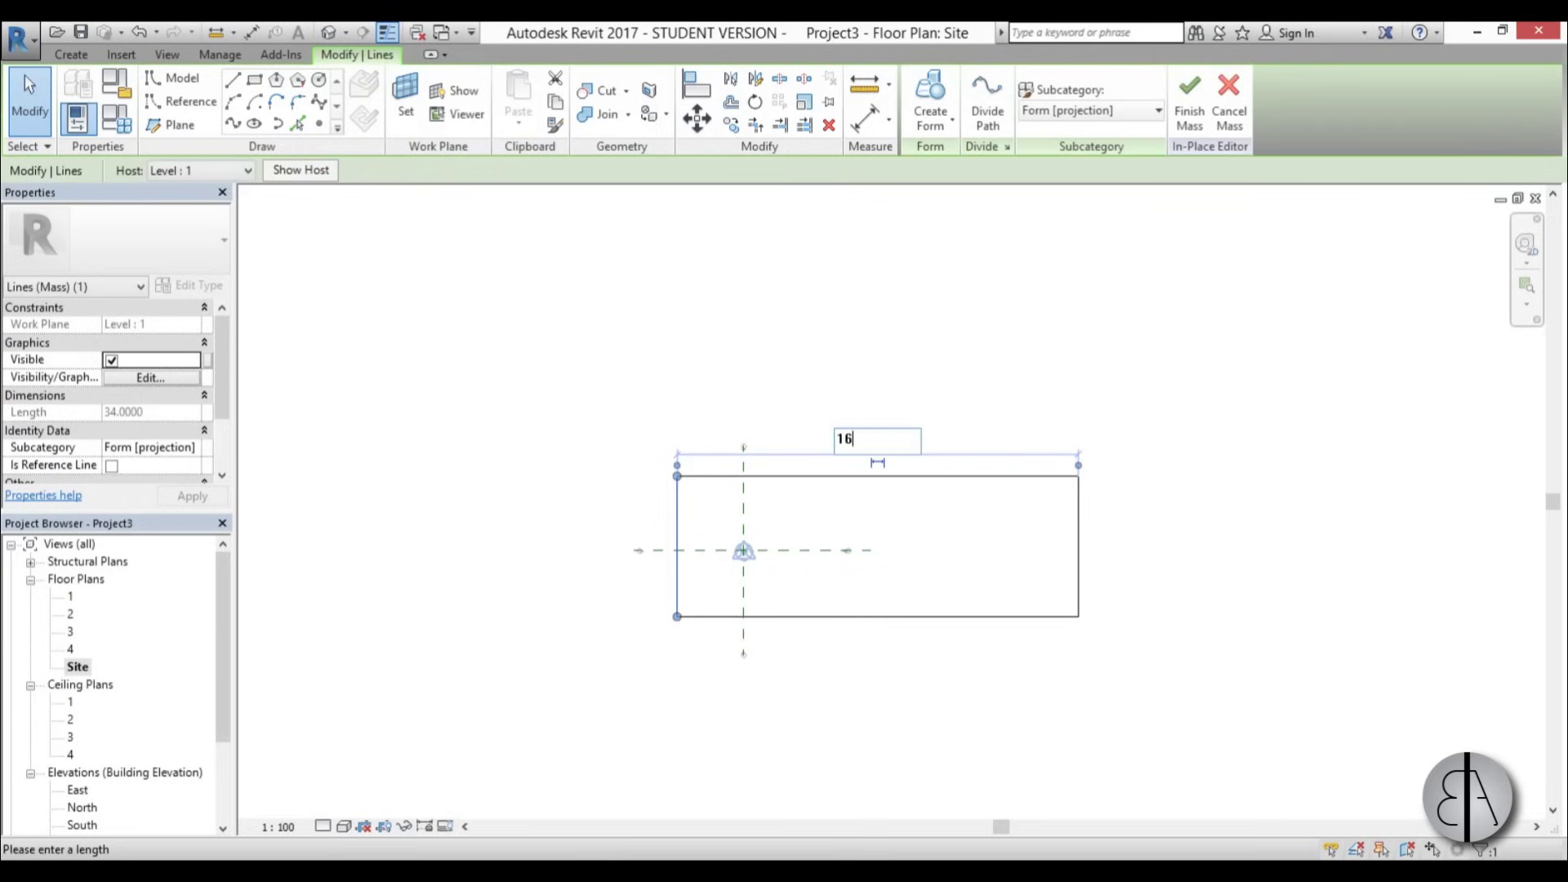
pyautogui.write('162')
pyautogui.press('Return')
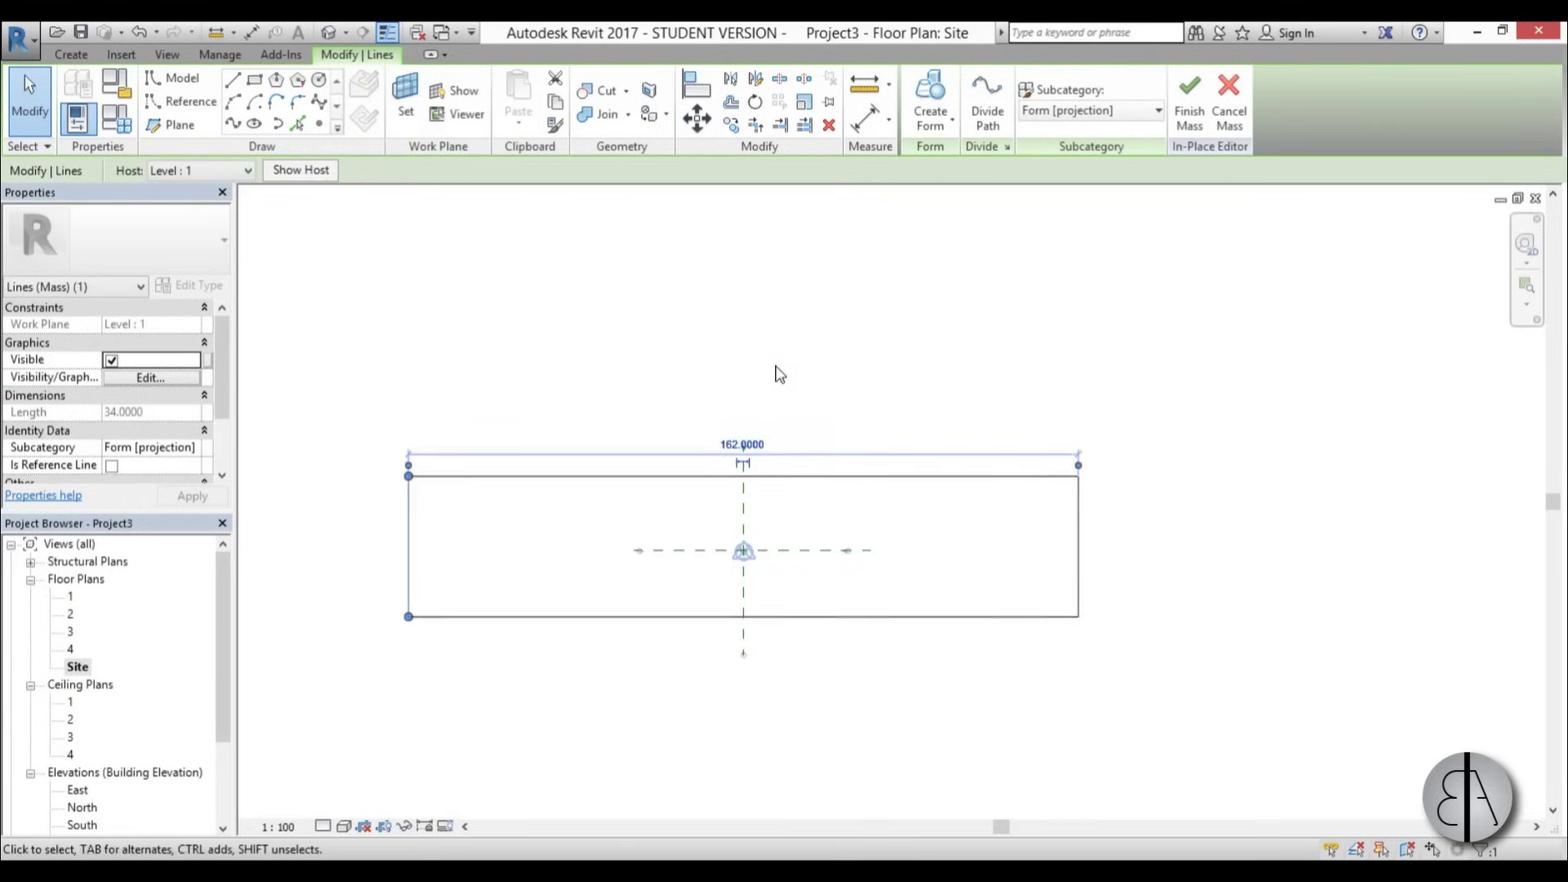
pyautogui.scroll(-1, 882, 389)
pyautogui.press('Escape')
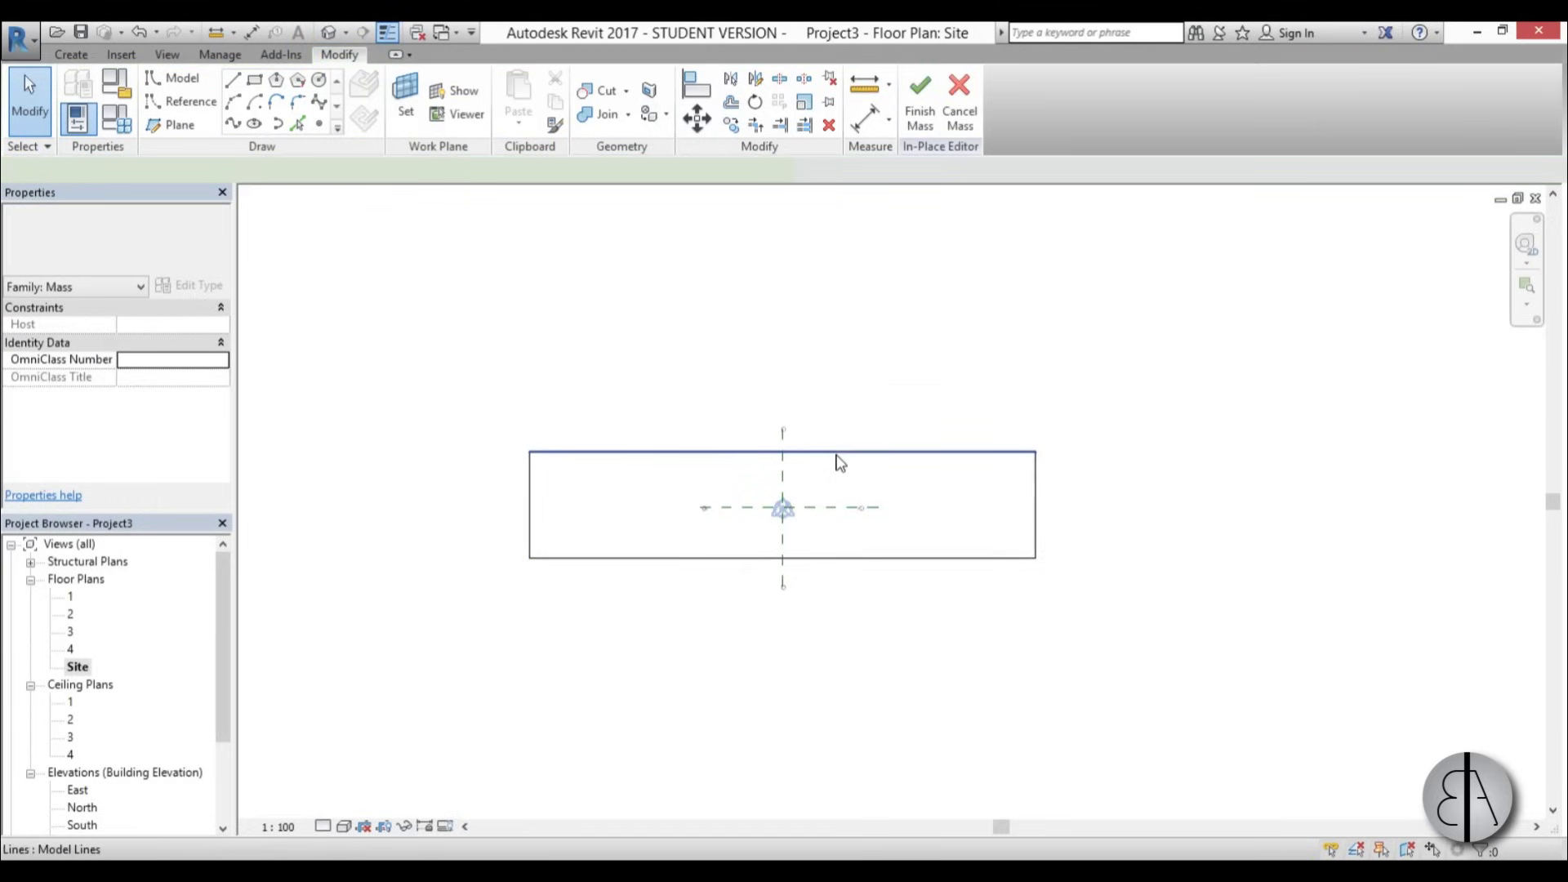
# Set the distance from the horizontal reference plane to the rectangle's upper edge to 81 m
pyautogui.click(834, 453)
pyautogui.moveTo(1056, 569); pyautogui.dragTo(857, 508)
pyautogui.click(1059, 477)
pyautogui.write('81')
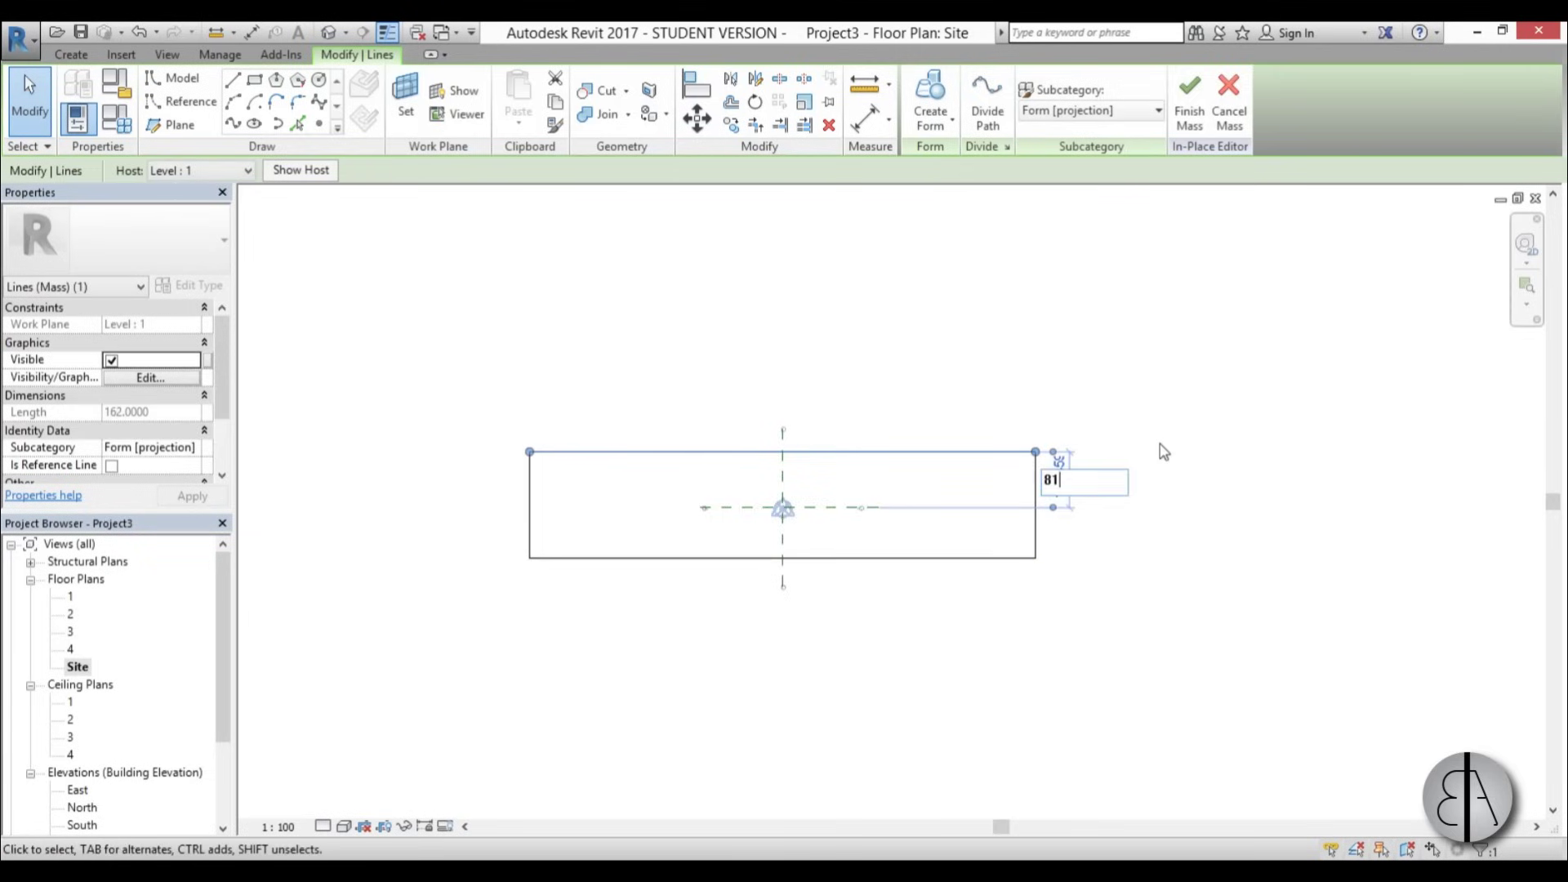
pyautogui.press('Return')
# Set the rectangle's overall depth to 162 m by shifting its lower edge
pyautogui.click(886, 559)
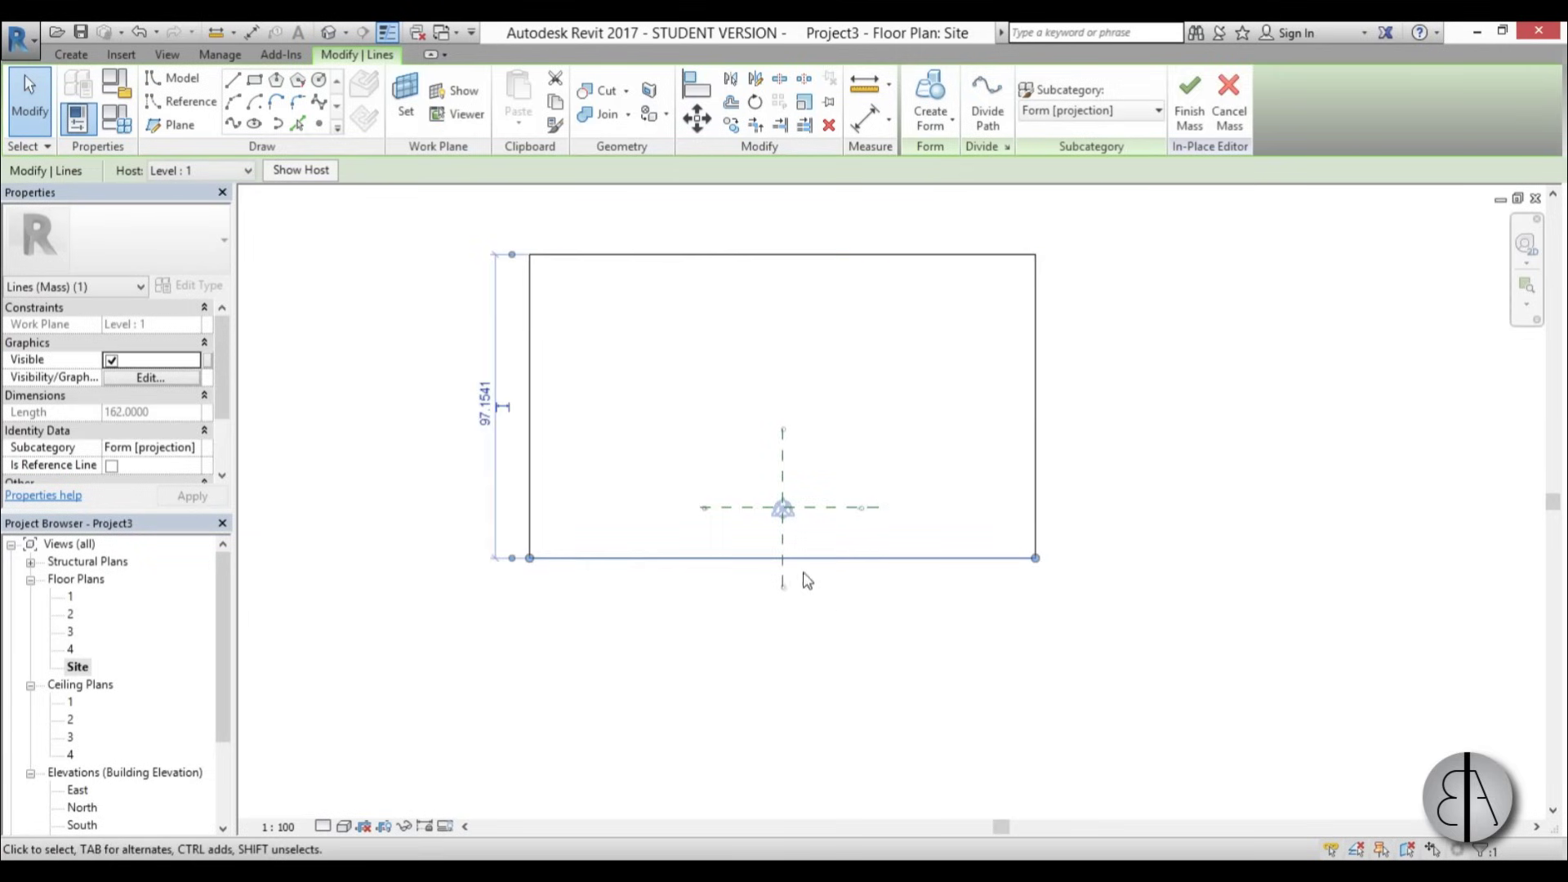
pyautogui.click(485, 409)
pyautogui.write('162')
pyautogui.press('Return')
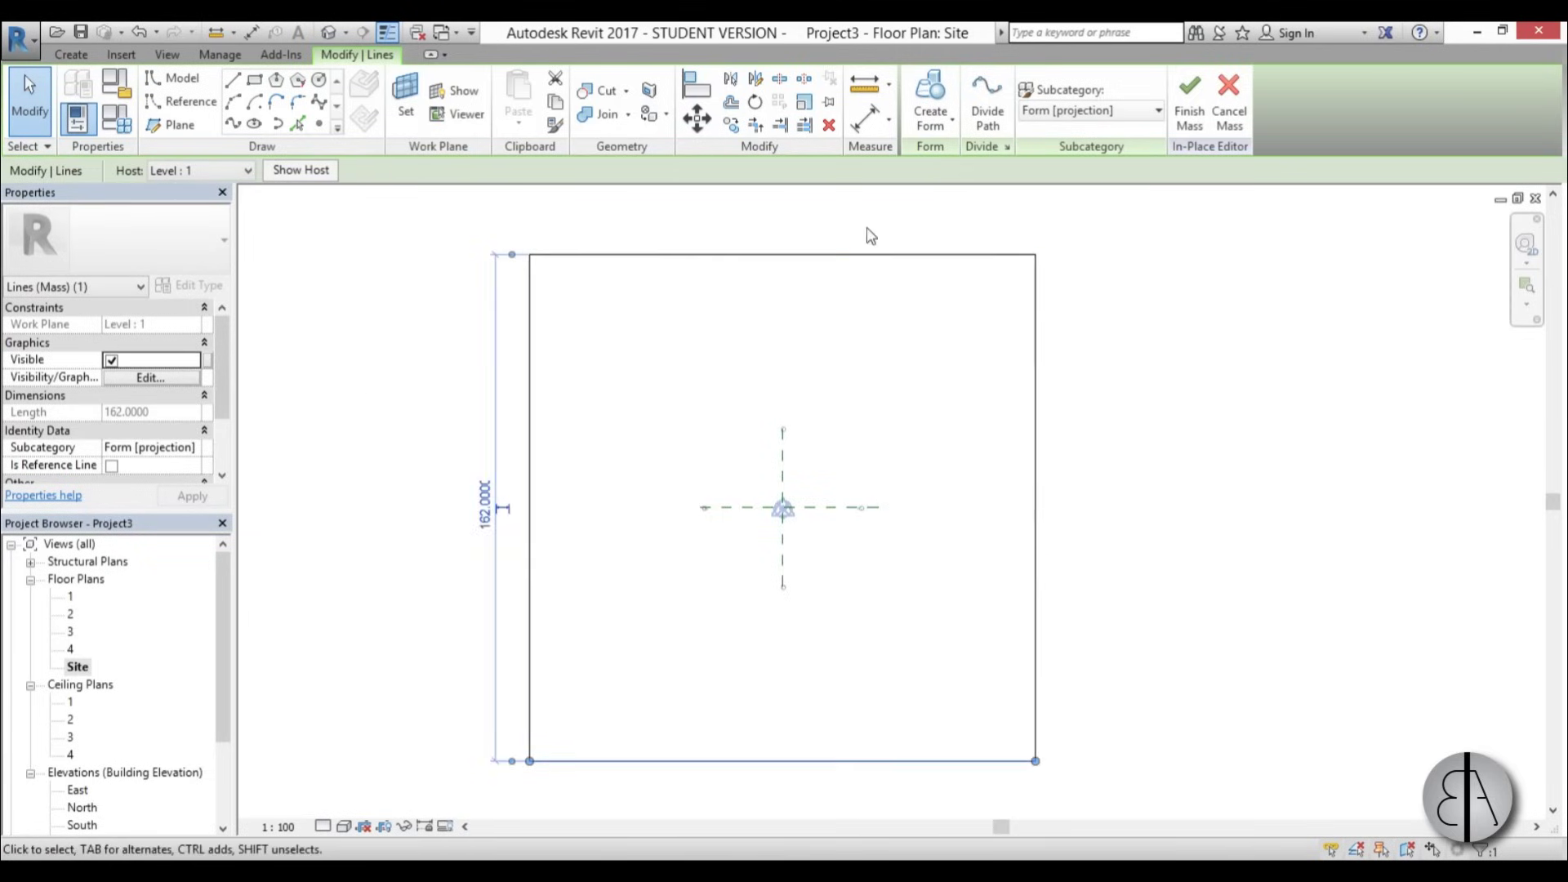
pyautogui.scroll(-2, 966, 421)
pyautogui.click(799, 399)
pyautogui.scroll(3, 809, 417)
pyautogui.moveTo(919, 538); pyautogui.dragTo(873, 500, button='middle')
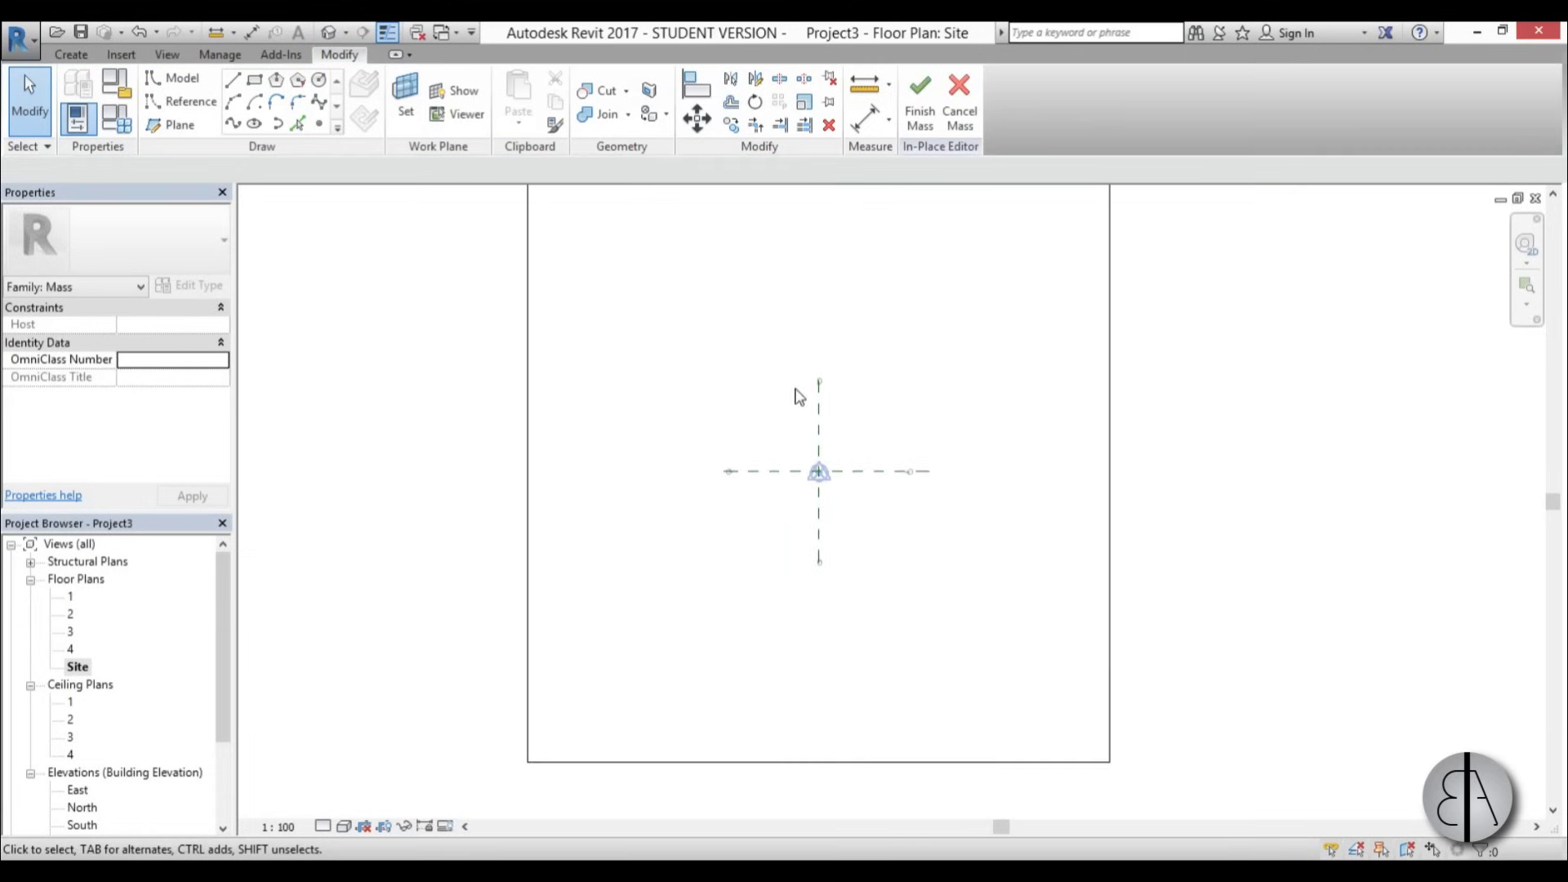
pyautogui.scroll(-1, 781, 392)
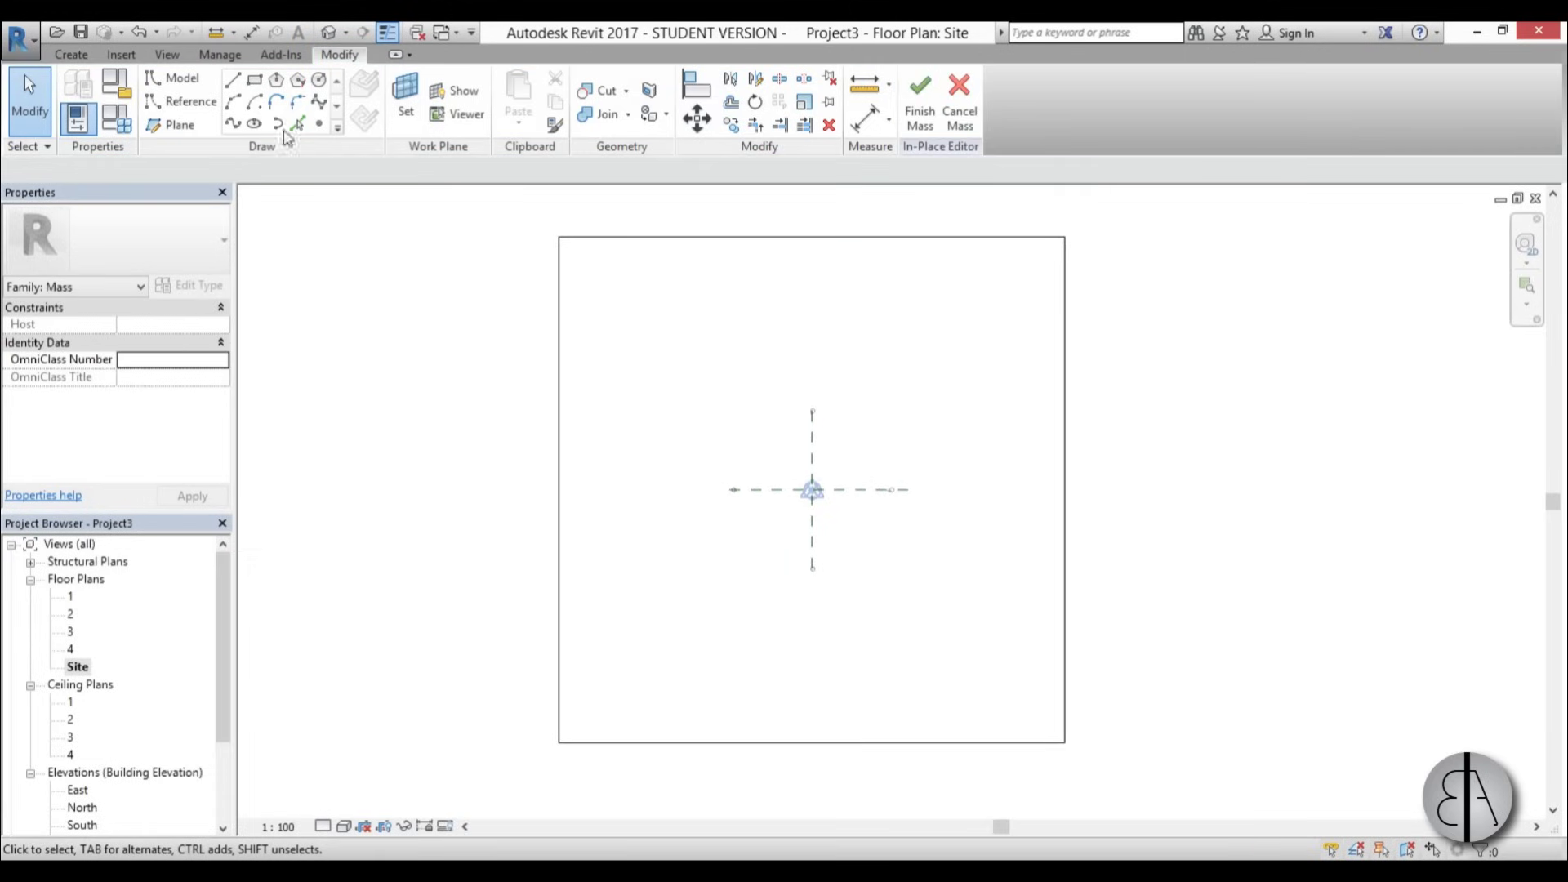
# Set Level 4 as the work plane and sketch a rectangle about 87 by 86 m on it, inside the base square
pyautogui.click(418, 122)
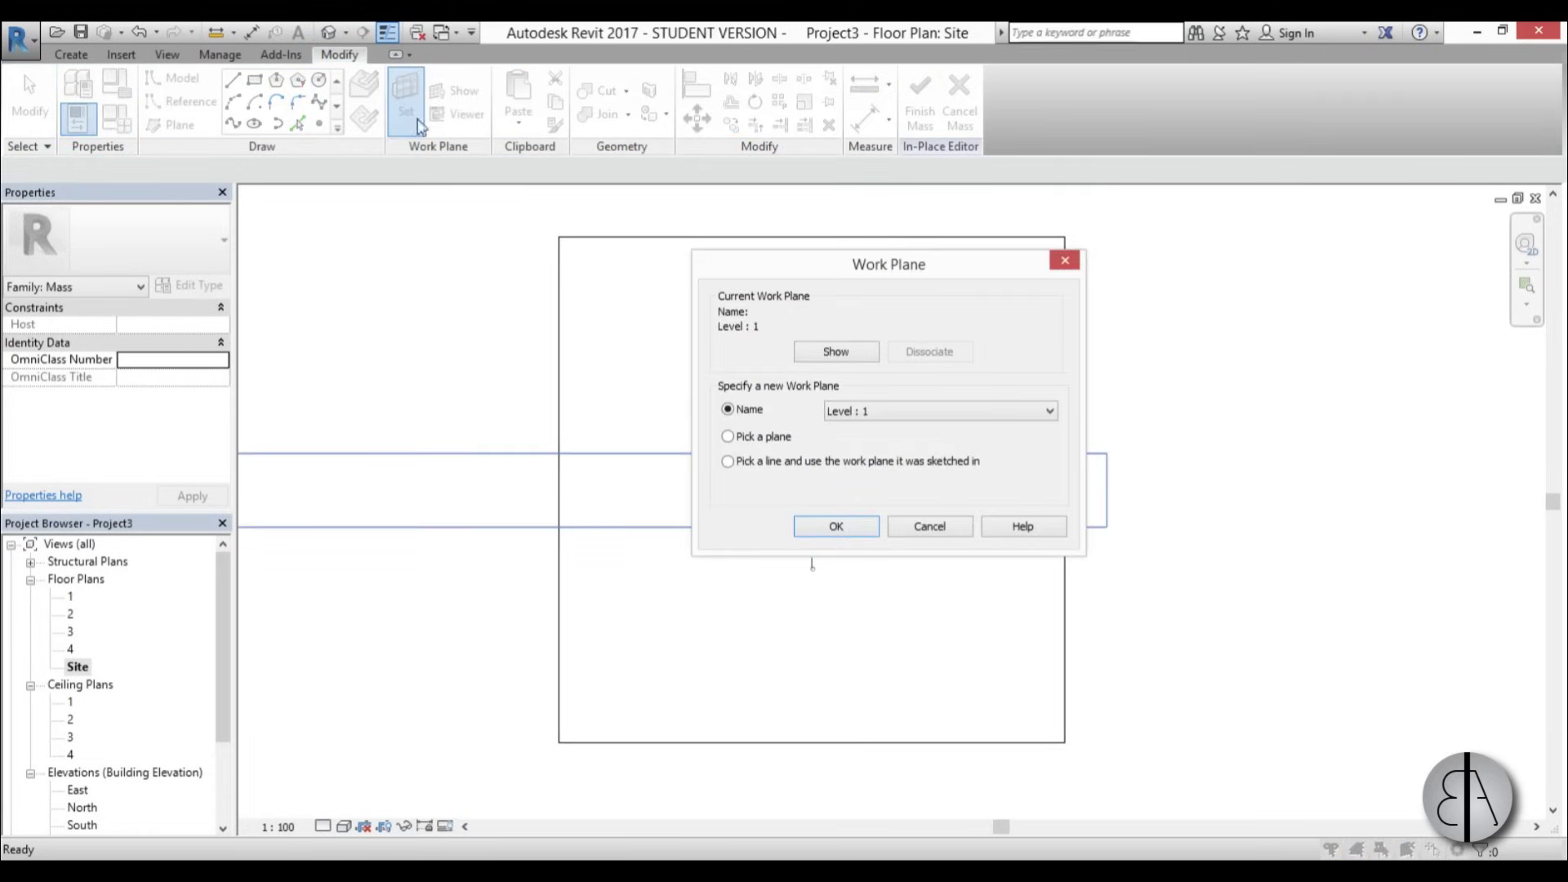
pyautogui.click(843, 417)
pyautogui.click(864, 469)
pyautogui.click(836, 527)
pyautogui.click(259, 81)
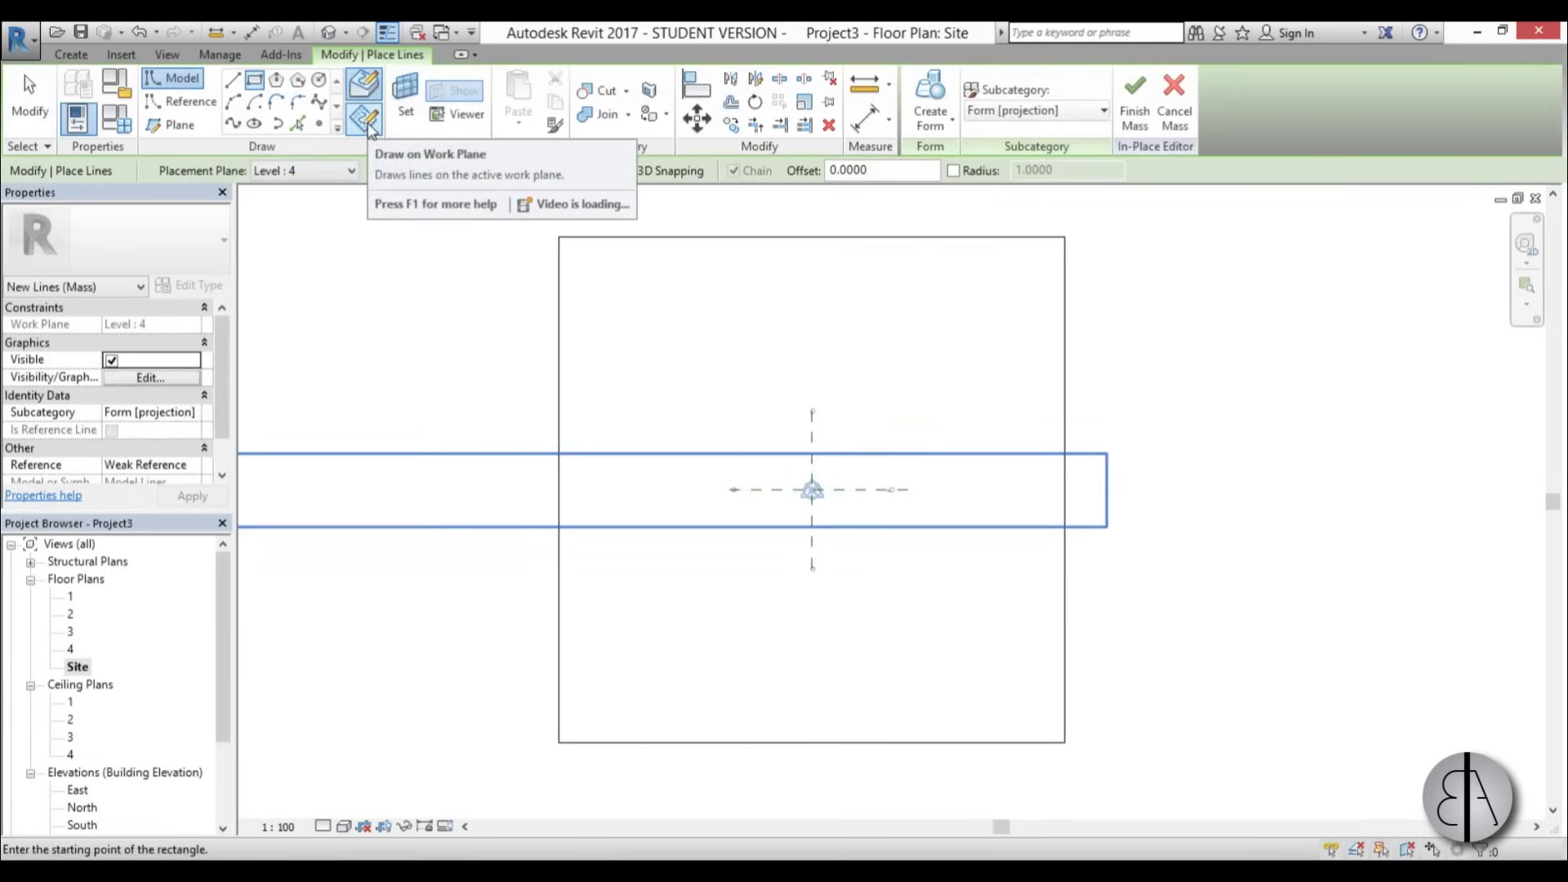
pyautogui.click(685, 360)
pyautogui.click(956, 634)
pyautogui.press('Escape')
pyautogui.press('Escape')
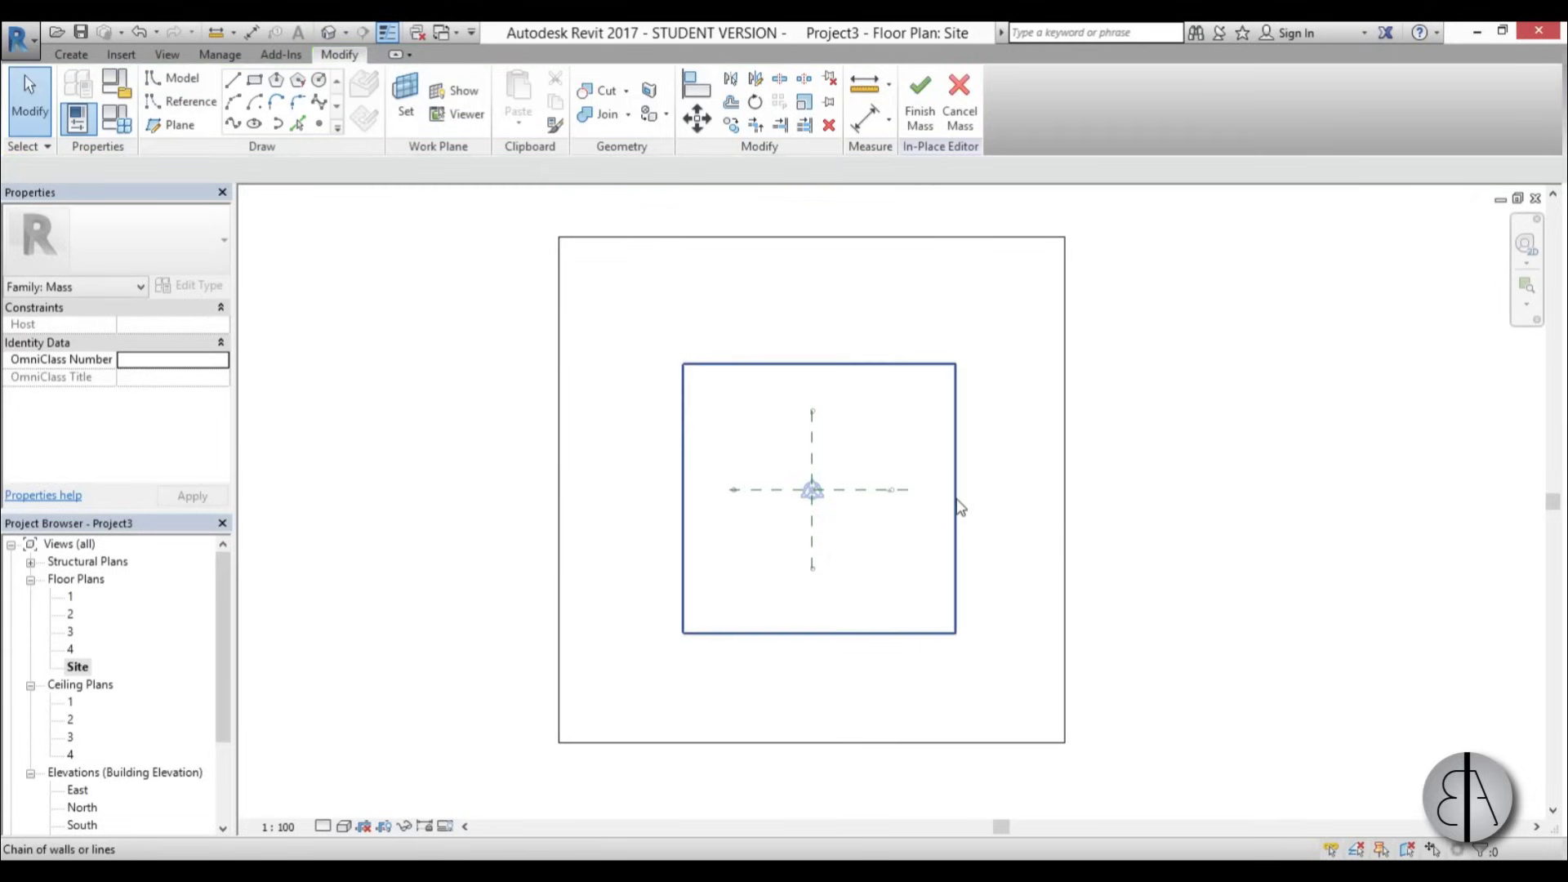
# Set the distance from the vertical reference plane to the Level 4 rectangle's right edge to 58 m
pyautogui.click(956, 507)
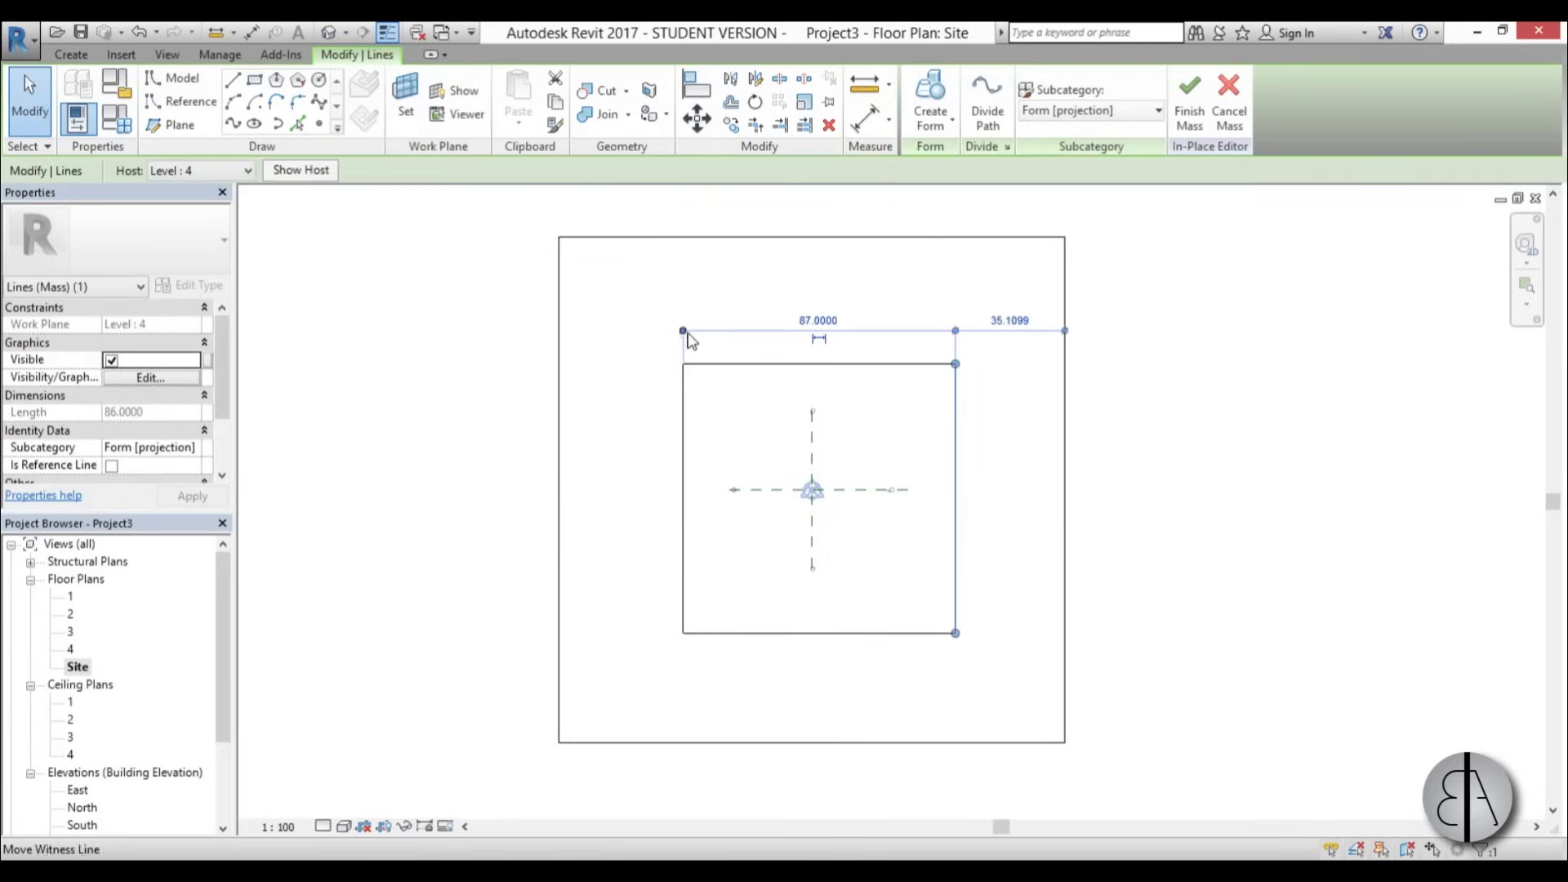
pyautogui.moveTo(825, 442); pyautogui.dragTo(812, 445)
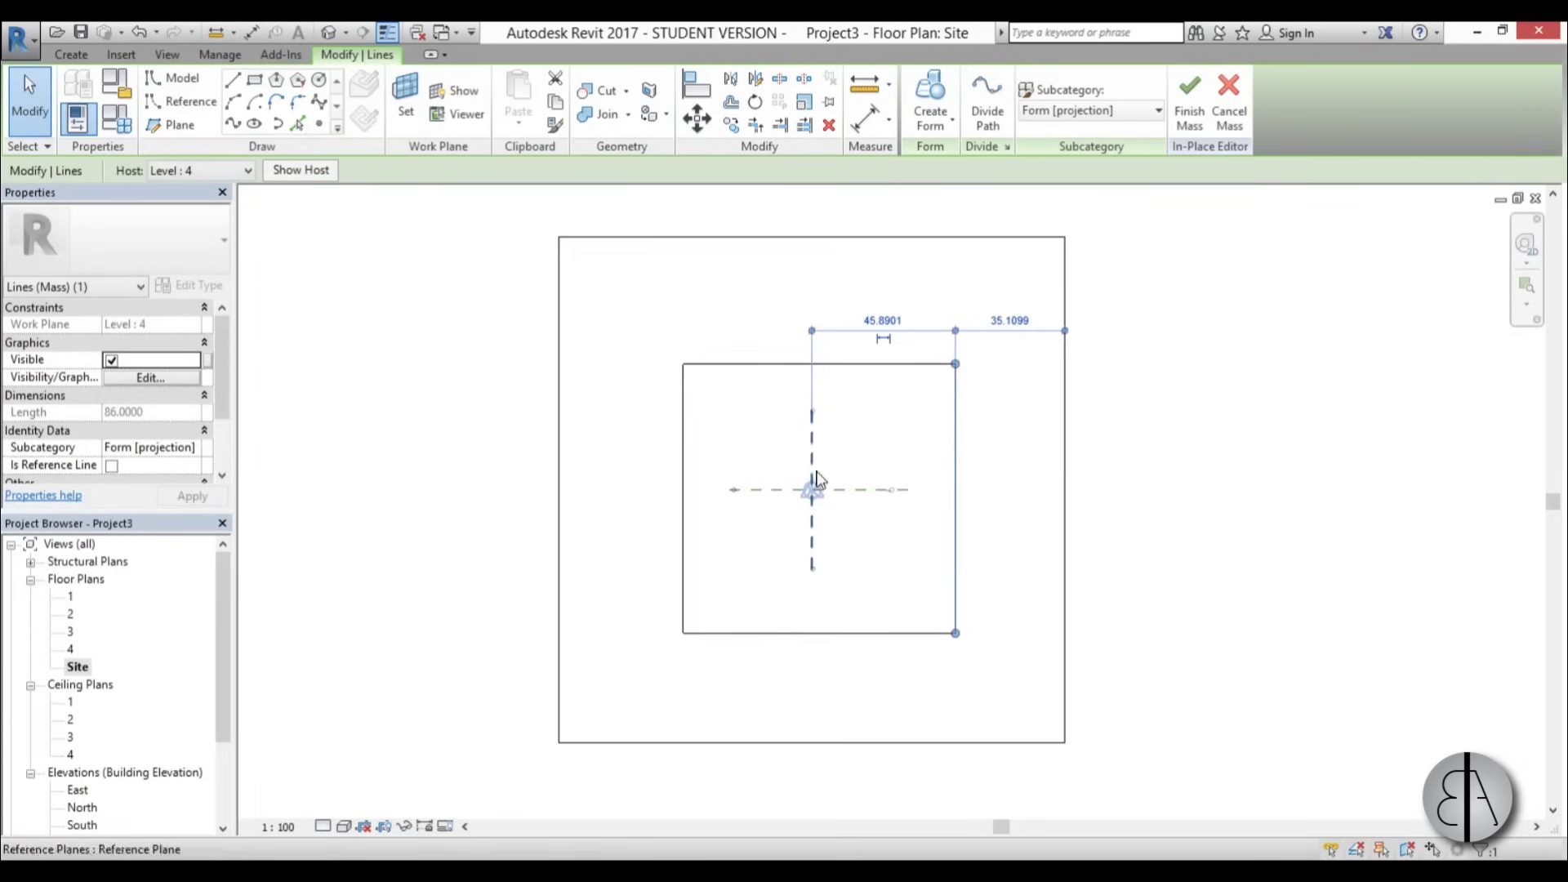
pyautogui.scroll(2, 856, 359)
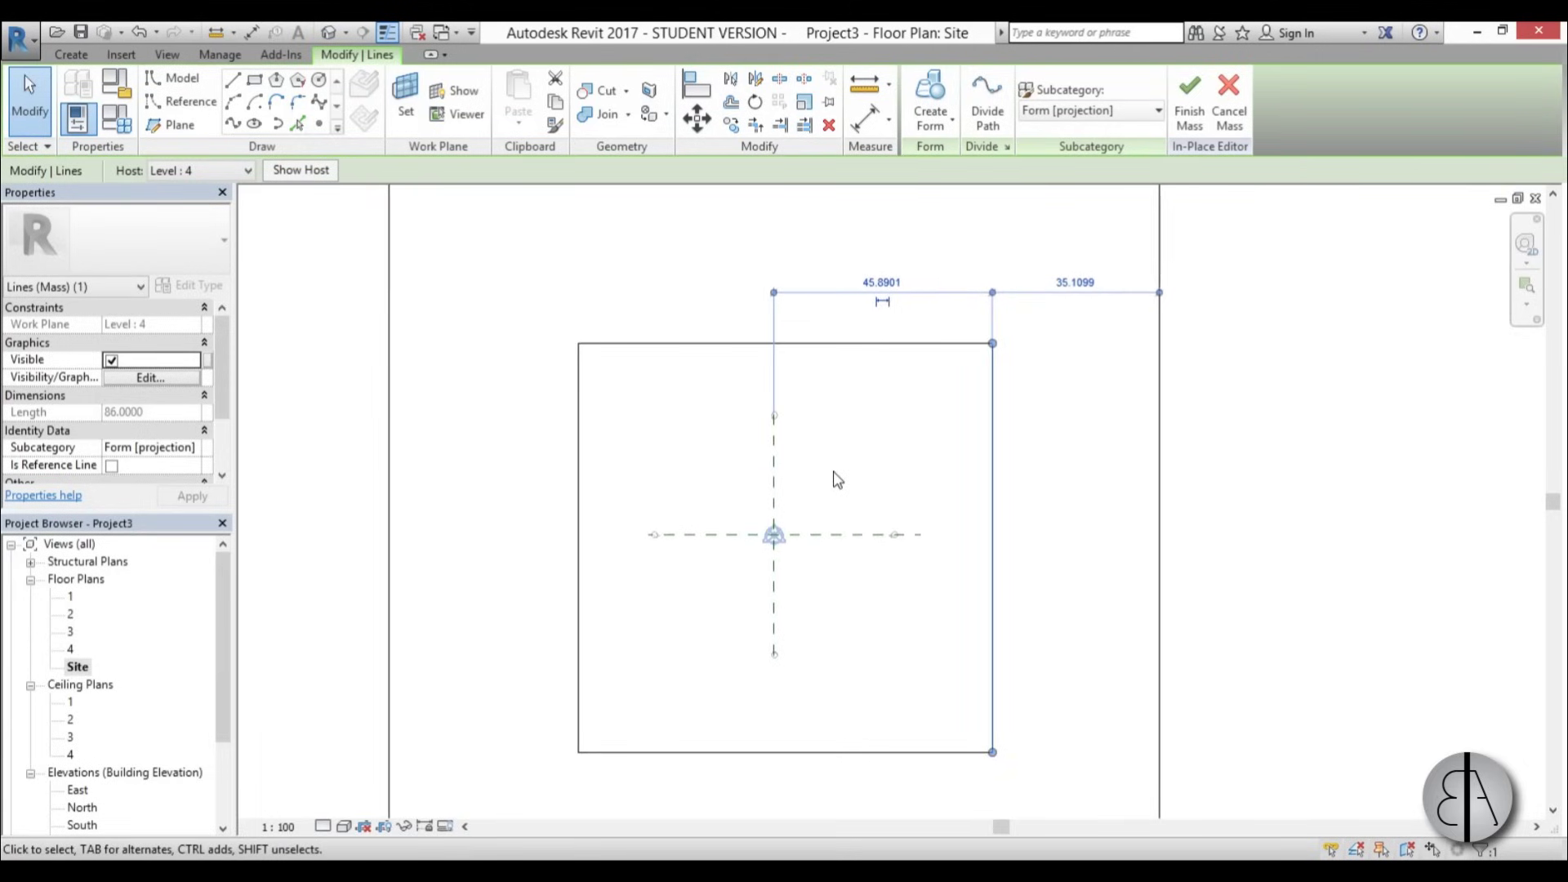
pyautogui.click(870, 282)
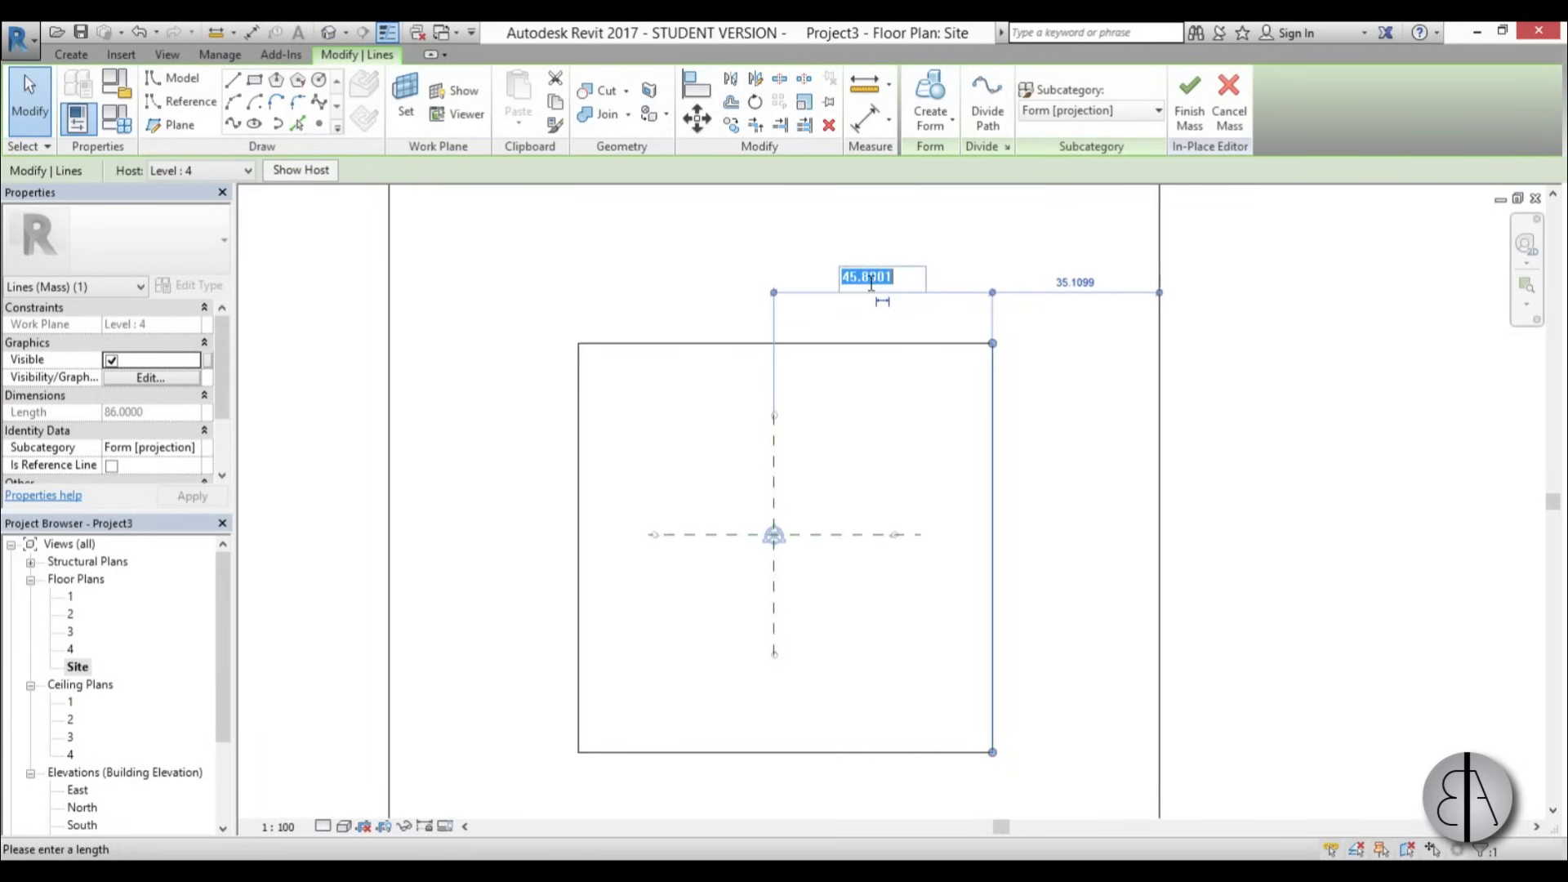
pyautogui.write('58')
pyautogui.press('Return')
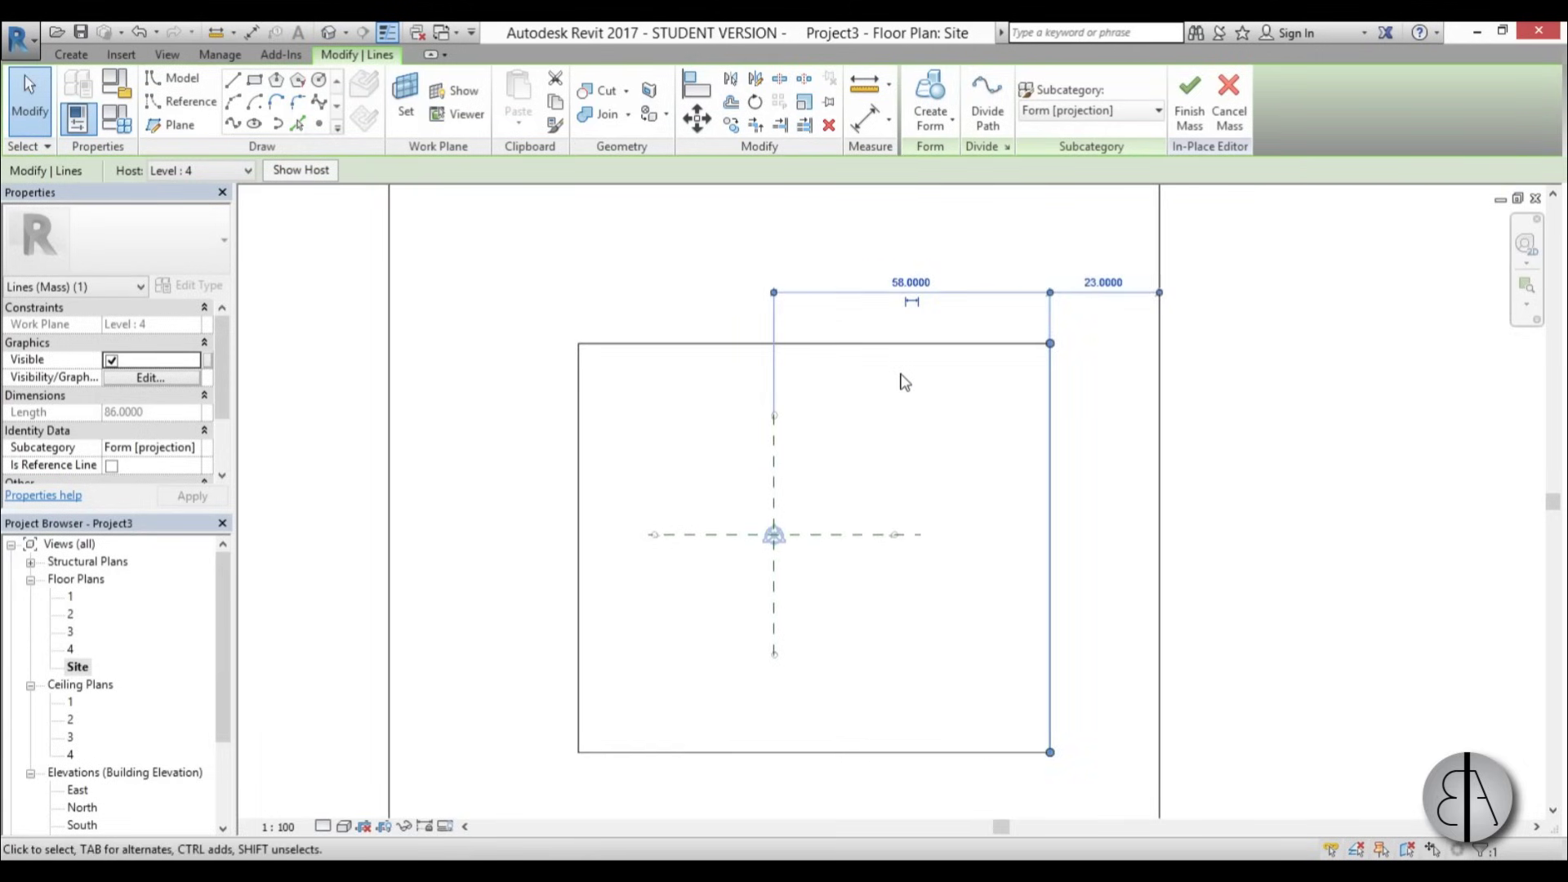
# Set the distance from the vertical reference plane to the Level 4 rectangle's left edge to 58 m
pyautogui.click(602, 466)
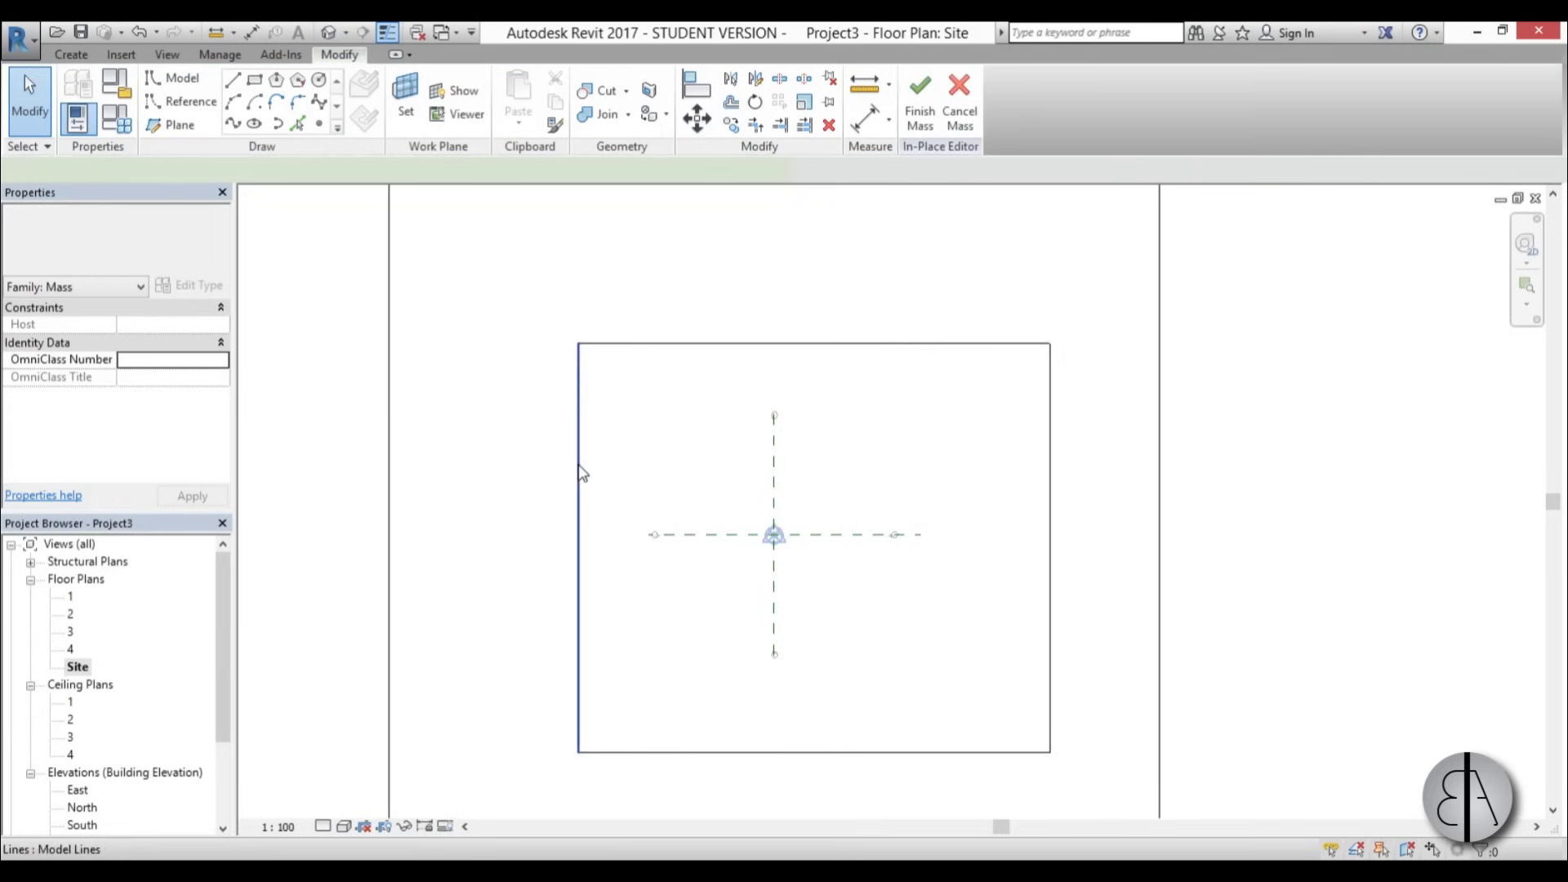
pyautogui.click(579, 472)
pyautogui.moveTo(847, 665); pyautogui.dragTo(776, 640)
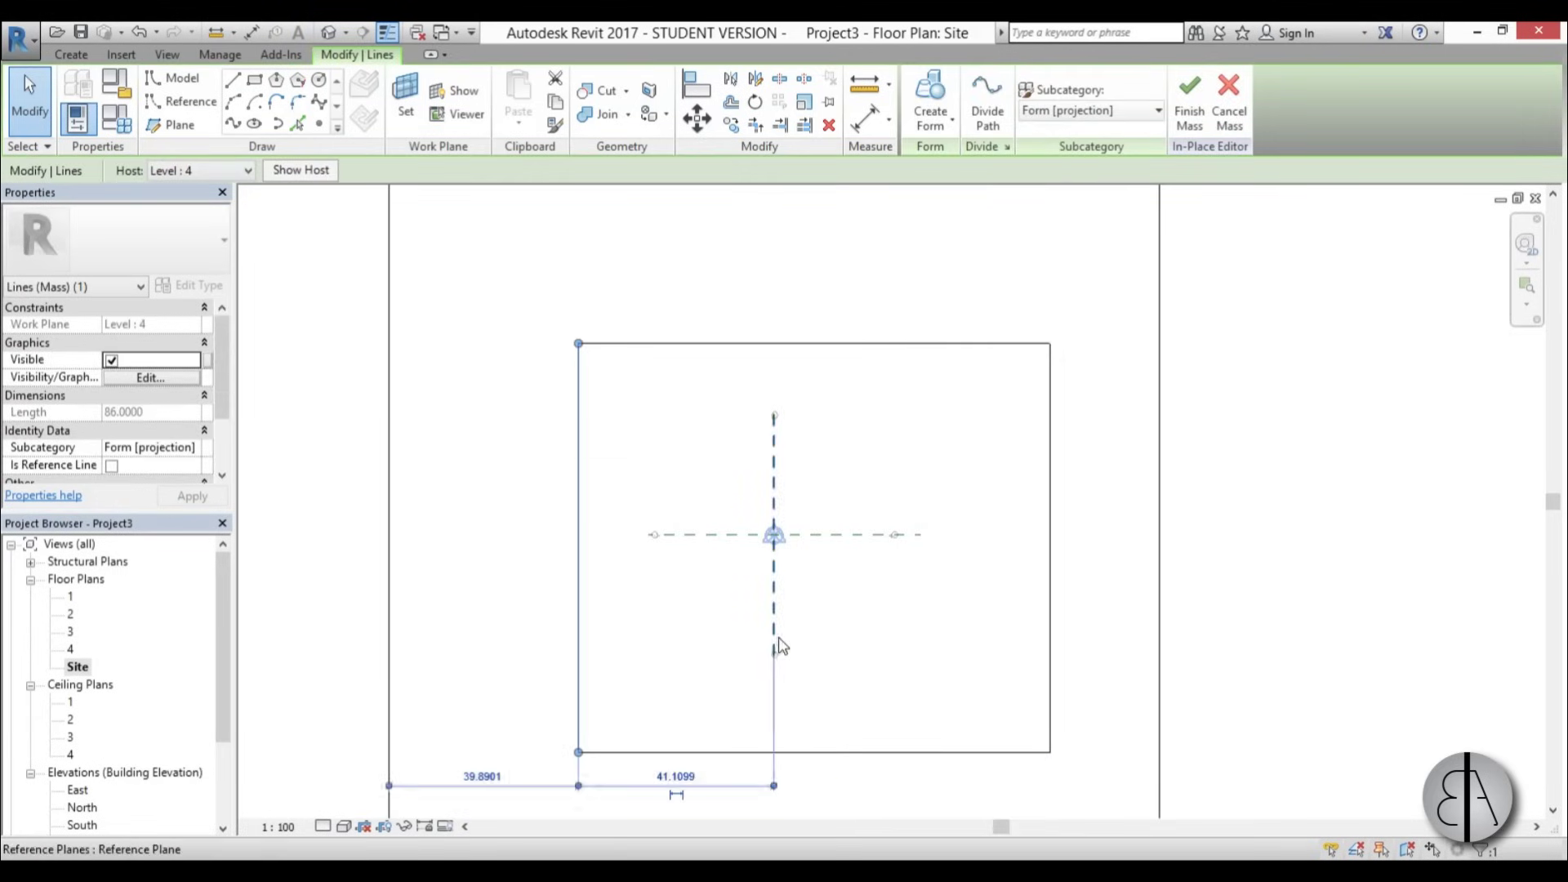
pyautogui.click(675, 776)
pyautogui.write('58')
pyautogui.press('Return')
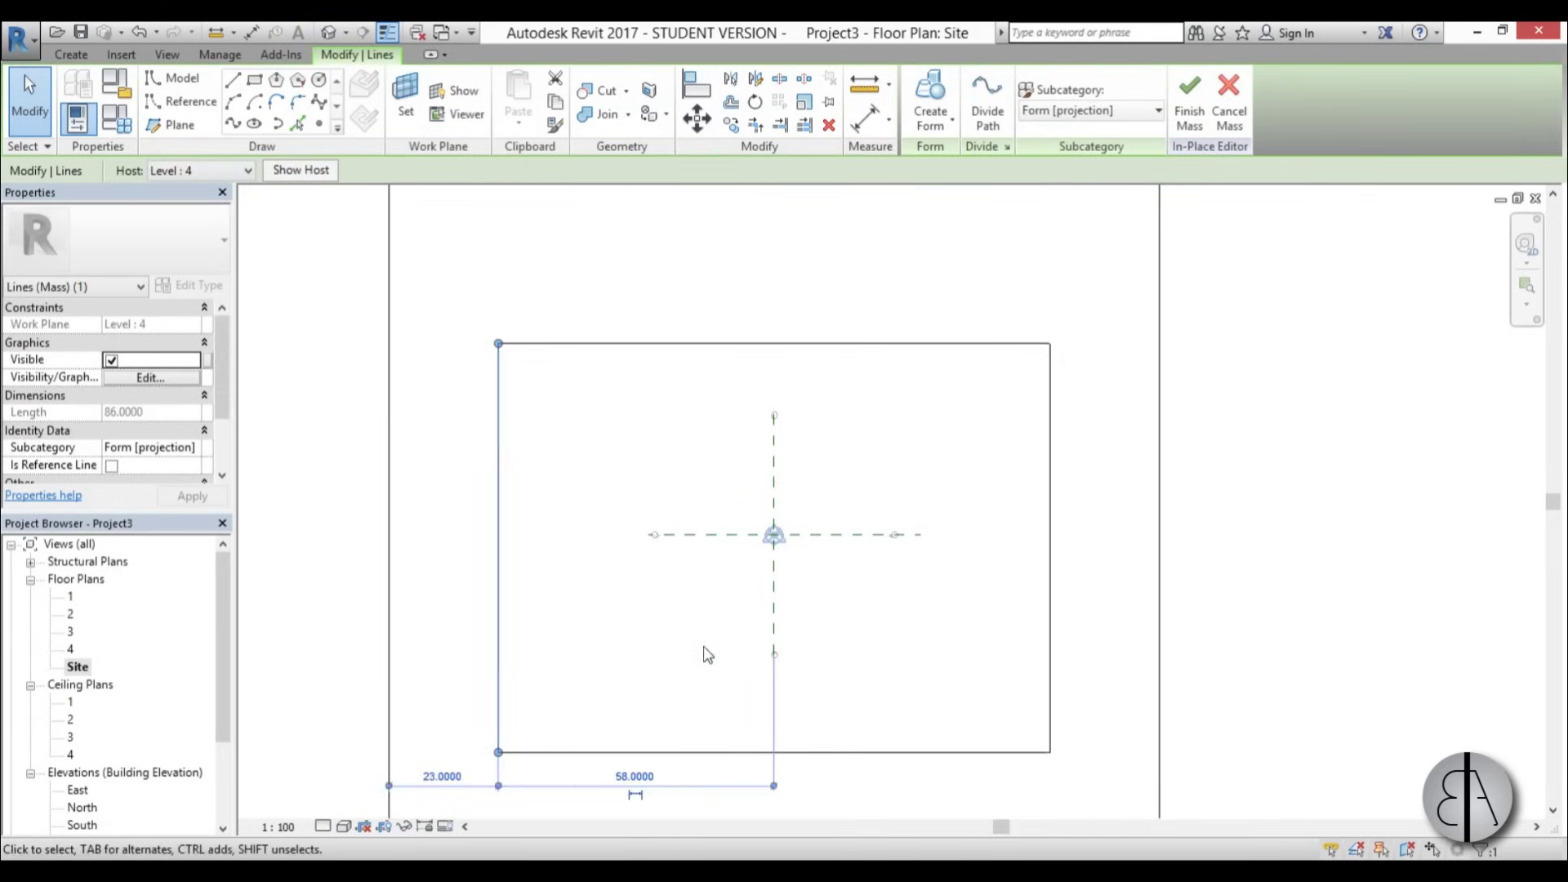
# Set the distance from the horizontal reference plane to the Level 4 rectangle's upper edge to 58 m
pyautogui.click(704, 474)
pyautogui.click(750, 344)
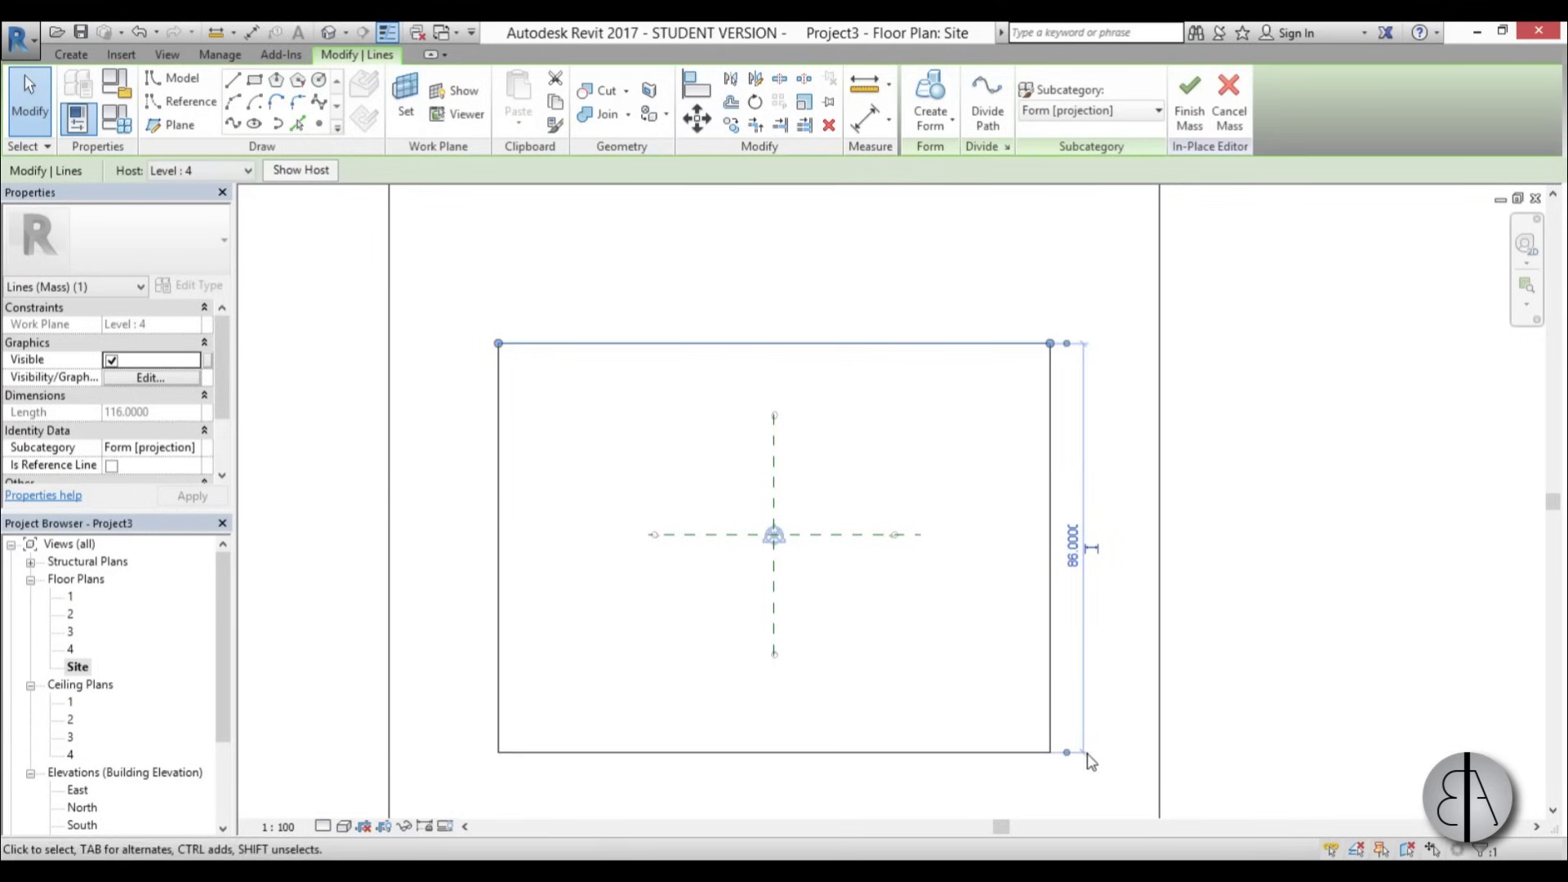
pyautogui.moveTo(1067, 752); pyautogui.dragTo(898, 534)
pyautogui.click(1074, 441)
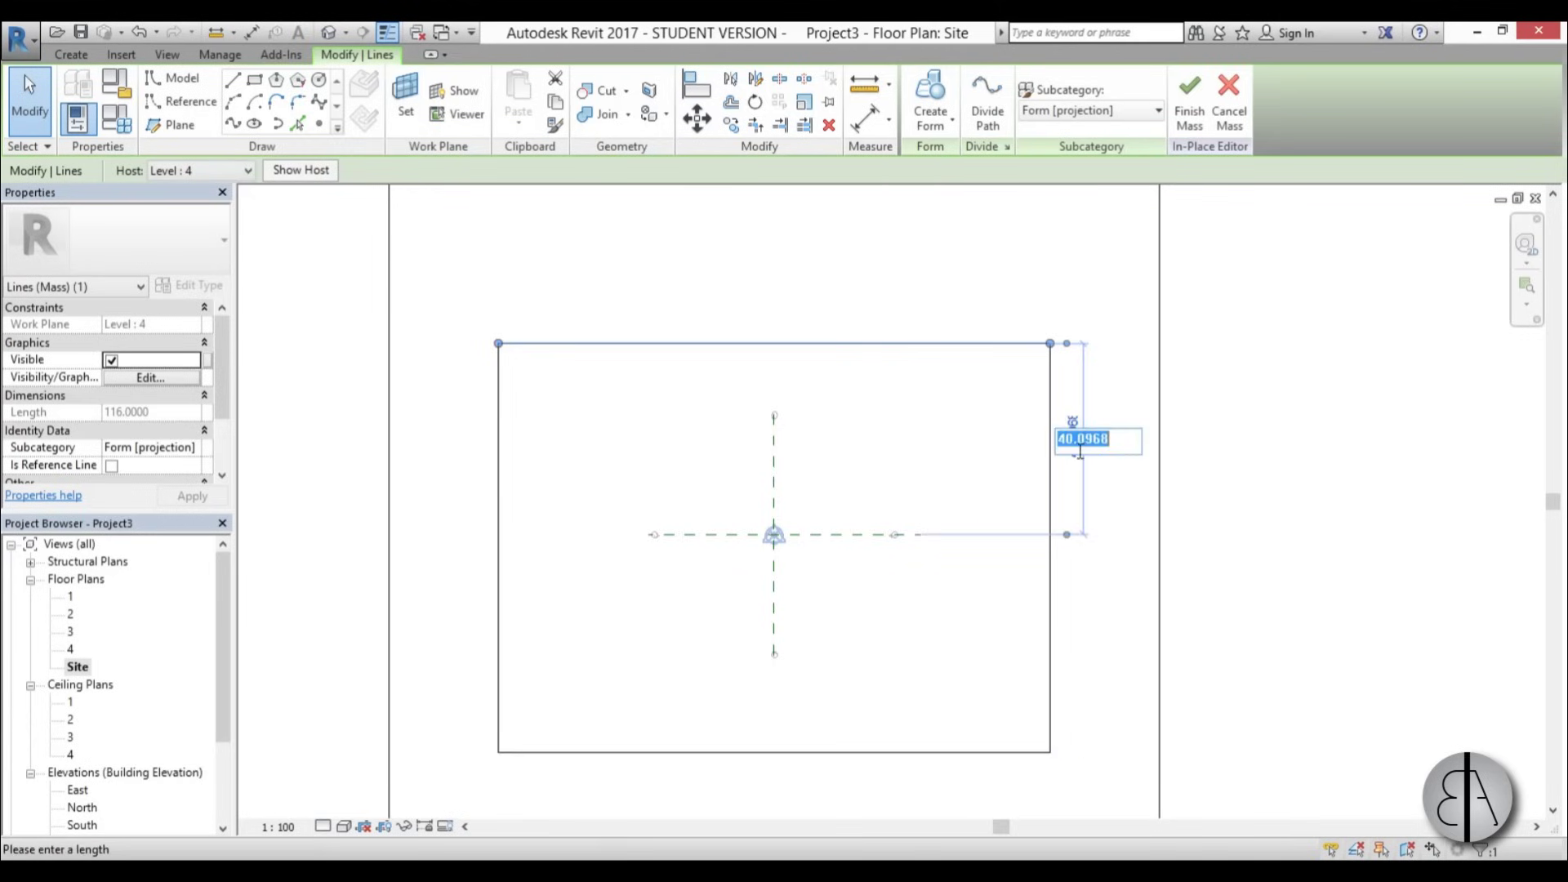
pyautogui.write('58')
pyautogui.press('Return')
pyautogui.scroll(-2, 621, 442)
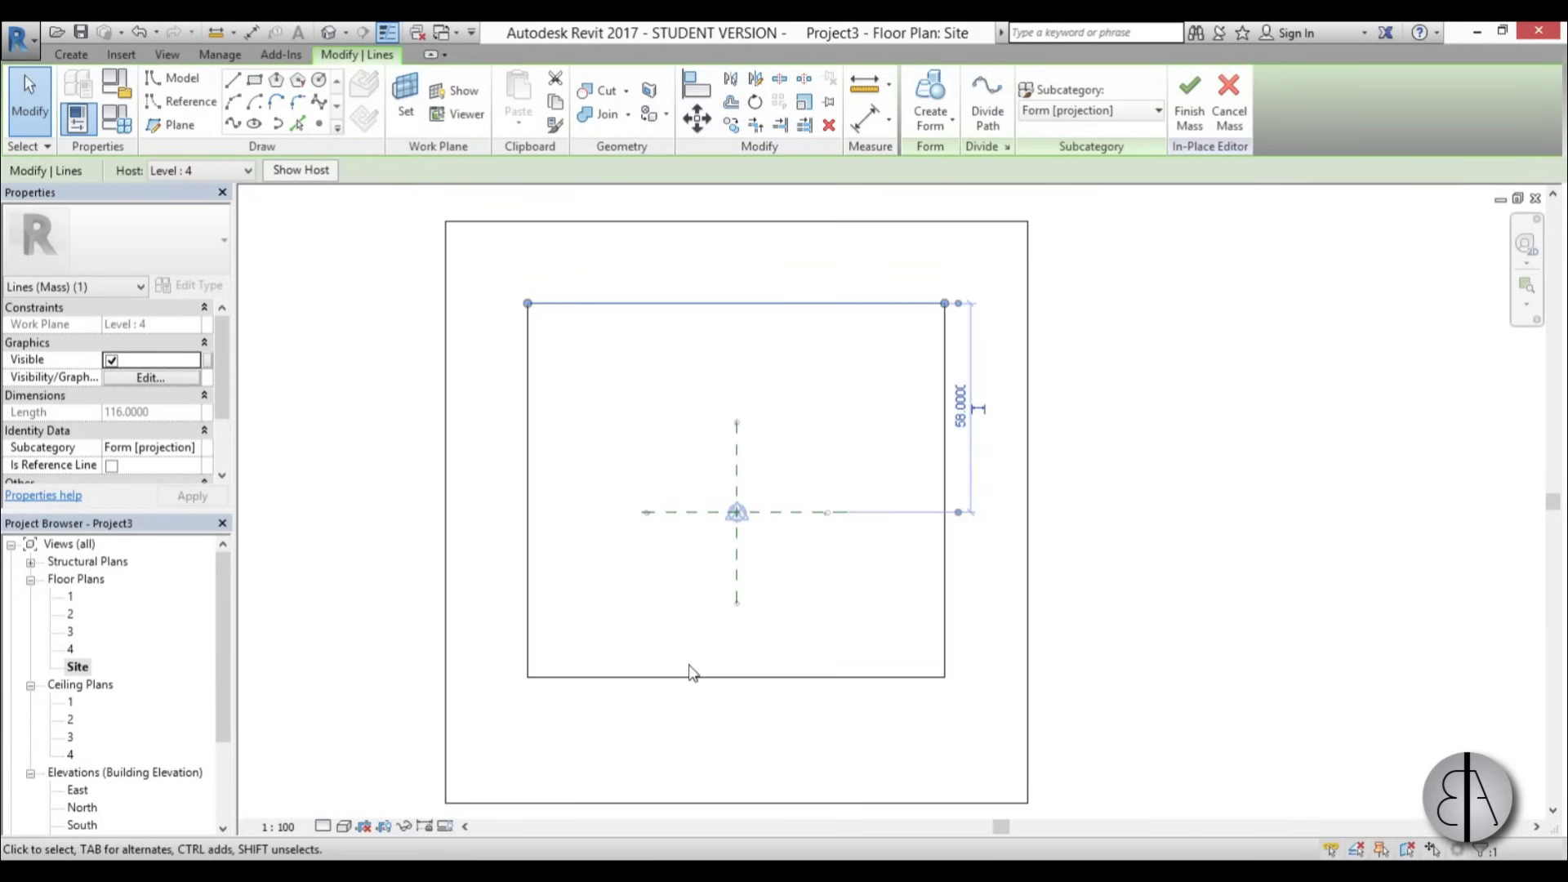
# Set the distance from the horizontal reference plane to the Level 4 rectangle's lower edge to 58 m
pyautogui.click(691, 677)
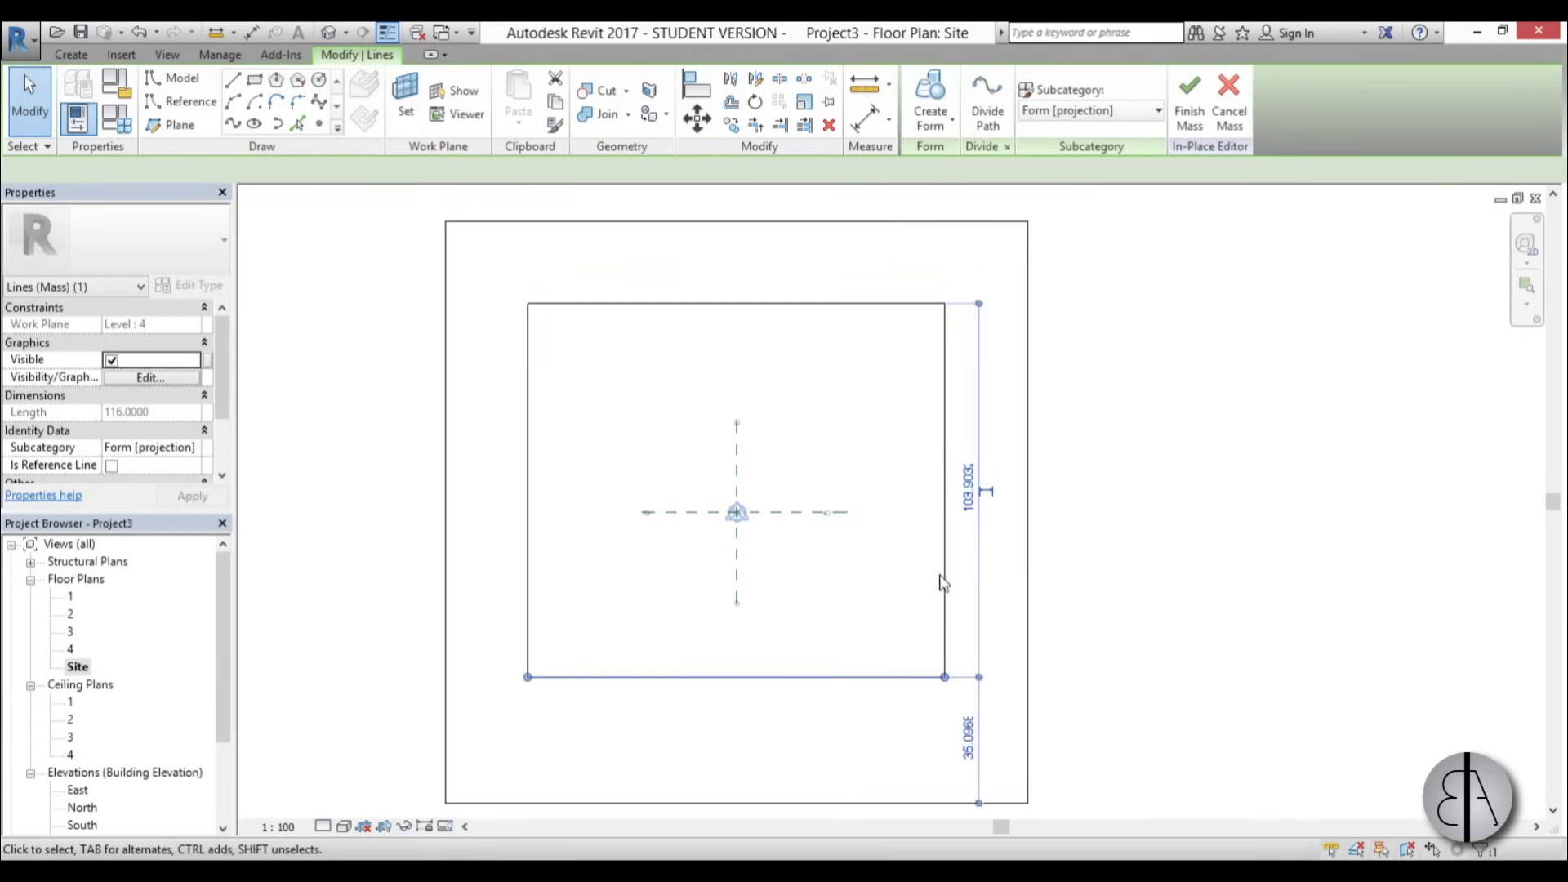
pyautogui.moveTo(979, 303); pyautogui.dragTo(841, 512)
pyautogui.click(970, 588)
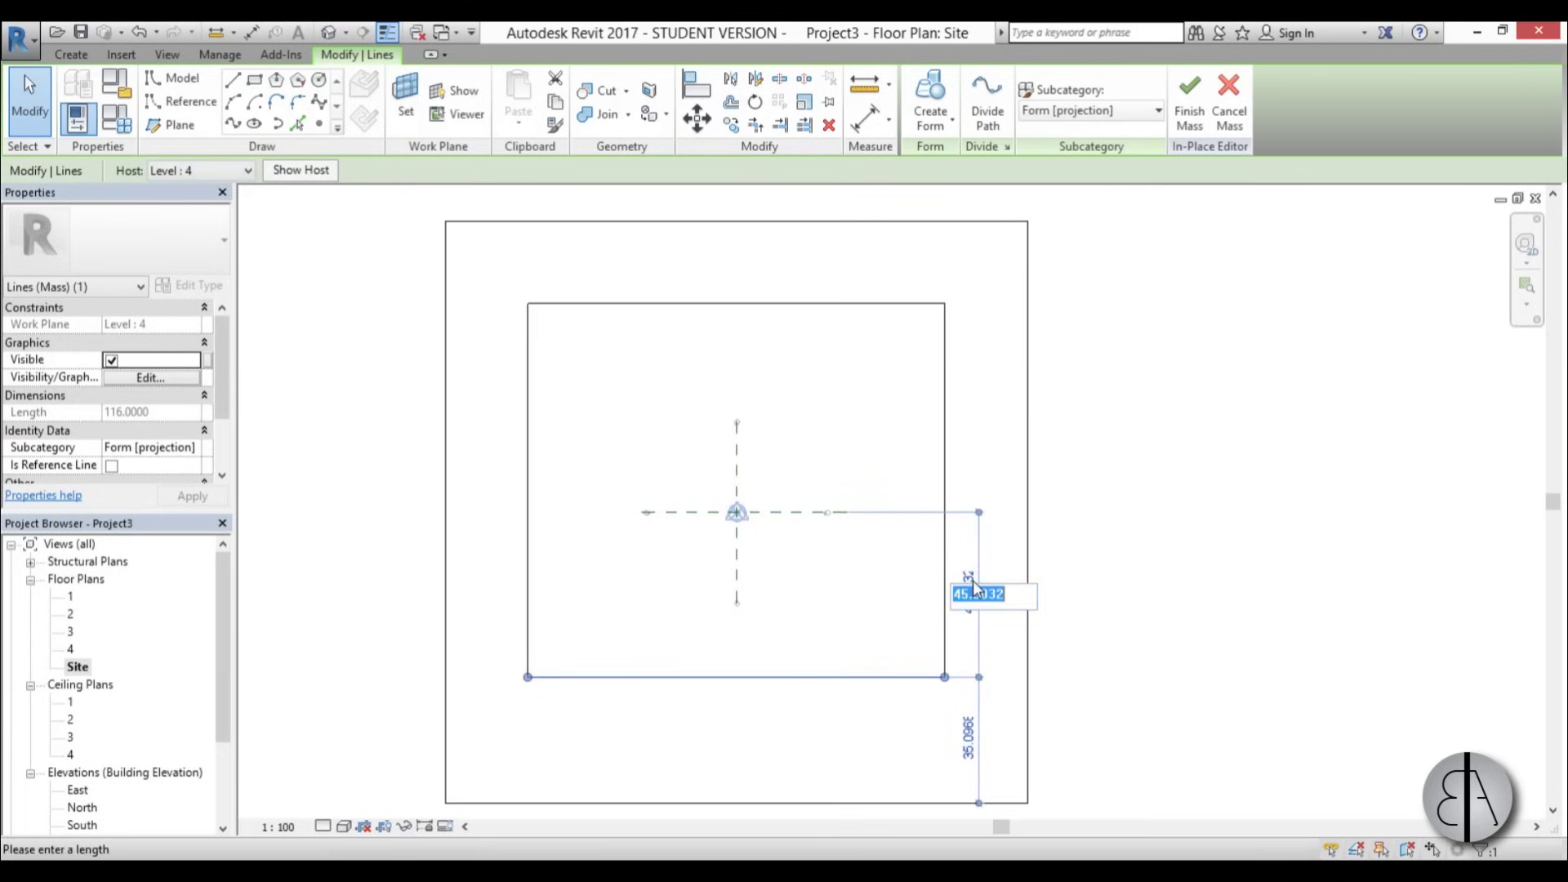
pyautogui.write('58')
pyautogui.press('Return')
pyautogui.press('Escape')
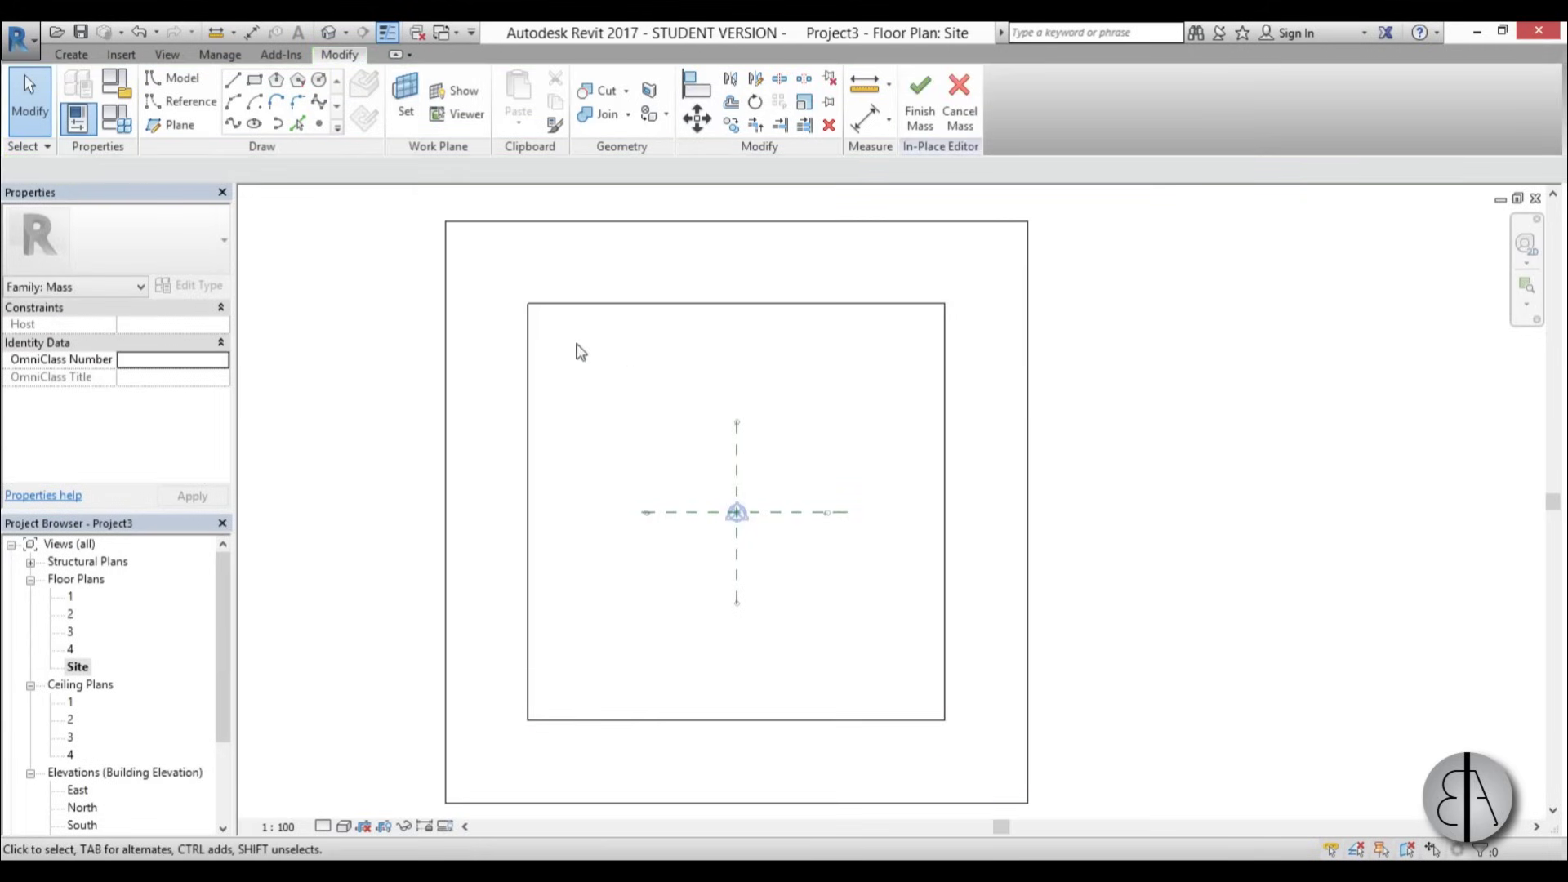
# In the 3D view, create a tapered form between the base square and the Level 4 square
pyautogui.scroll(-2, 620, 352)
pyautogui.moveTo(746, 463); pyautogui.dragTo(748, 455, button='middle')
pyautogui.click(327, 36)
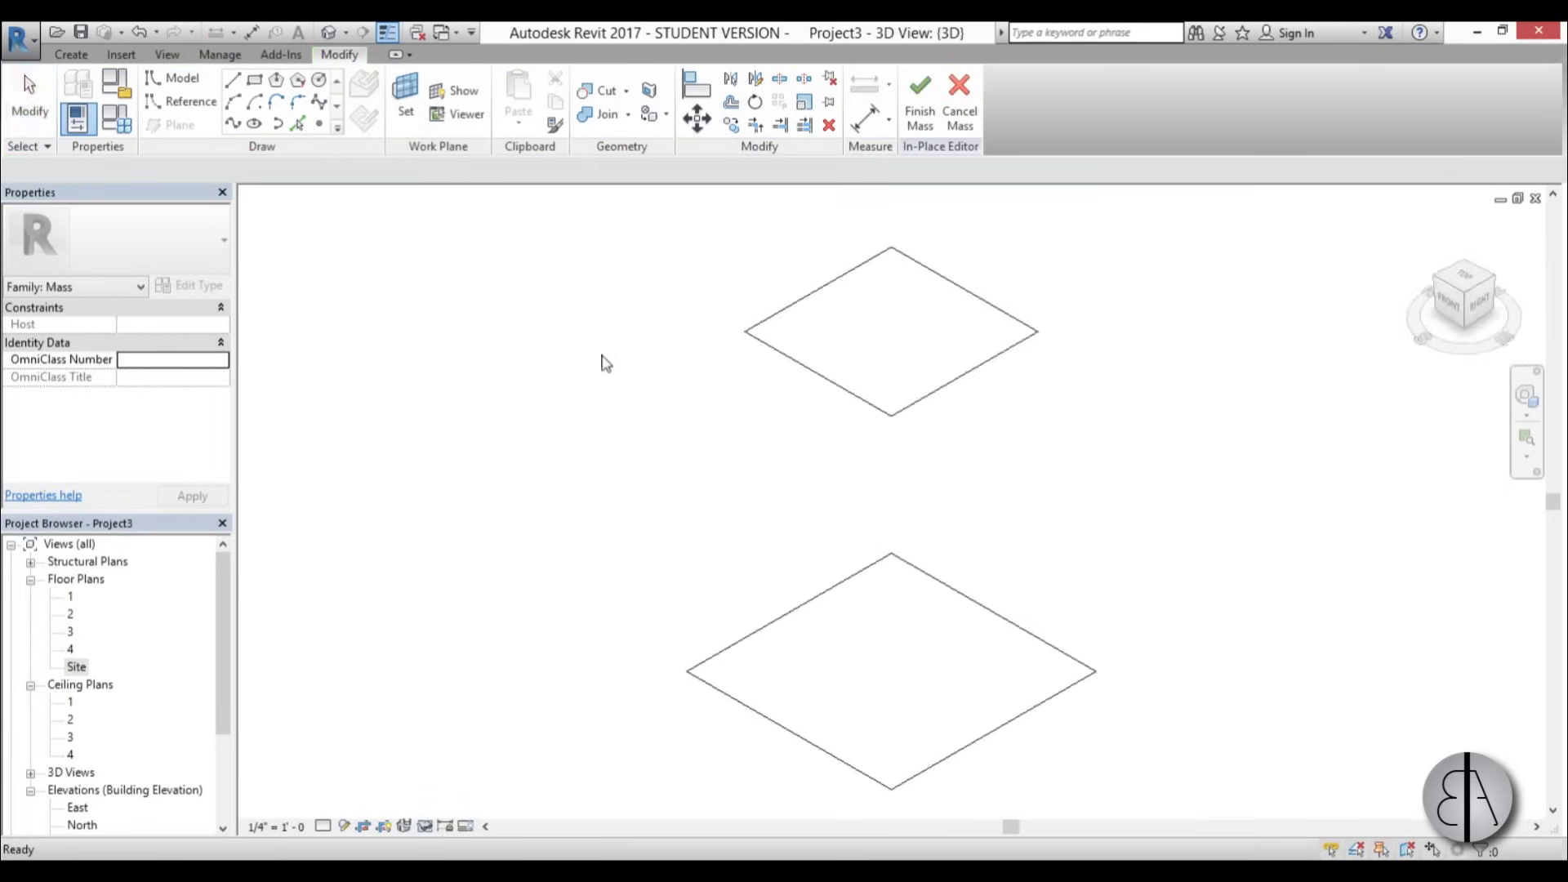
pyautogui.keyDown('shift'); pyautogui.moveTo(602, 361); pyautogui.dragTo(906, 596, button='middle'); pyautogui.keyUp('shift')
pyautogui.moveTo(1078, 647); pyautogui.dragTo(769, 238)
pyautogui.press('Escape')
pyautogui.scroll(-2, 780, 388)
pyautogui.moveTo(617, 289); pyautogui.dragTo(1033, 682)
pyautogui.click(920, 102)
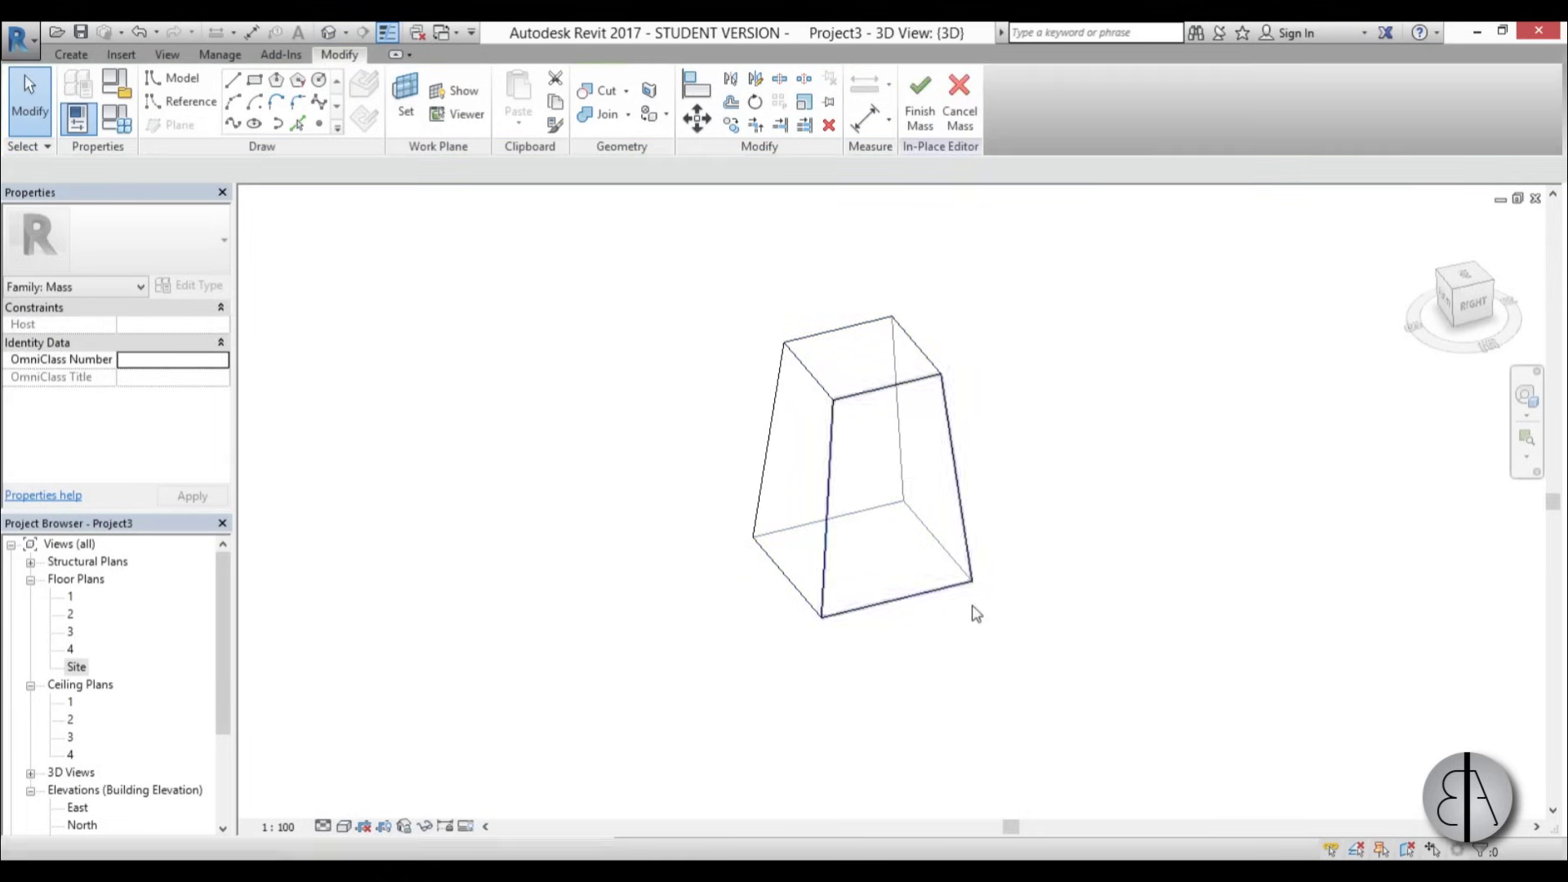
pyautogui.keyDown('shift'); pyautogui.moveTo(1078, 686); pyautogui.dragTo(854, 697, button='middle'); pyautogui.keyUp('shift')
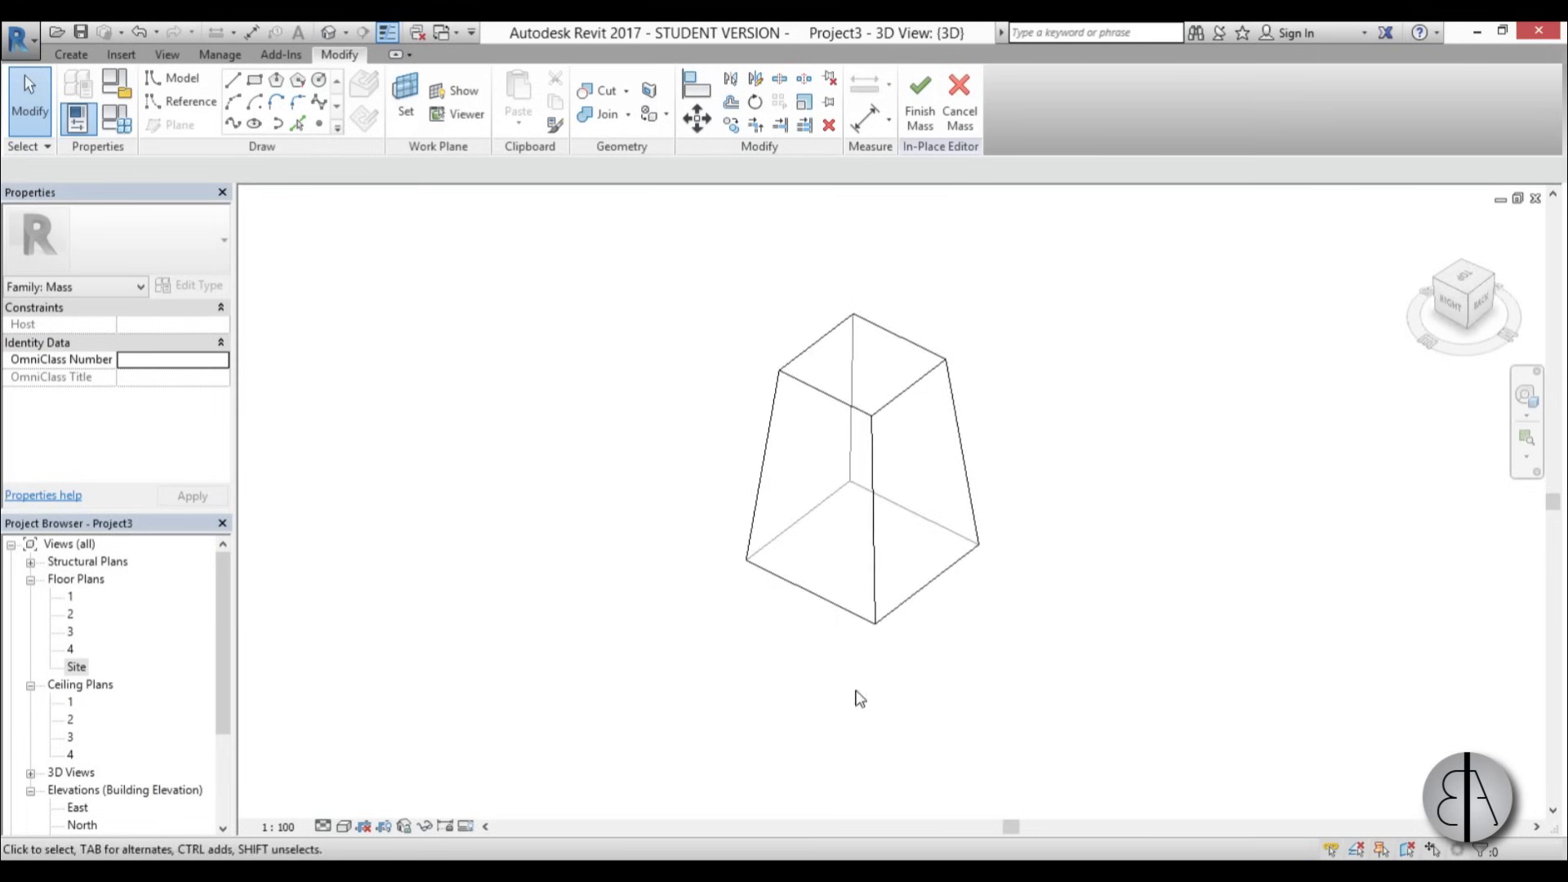
pyautogui.scroll(2, 884, 507)
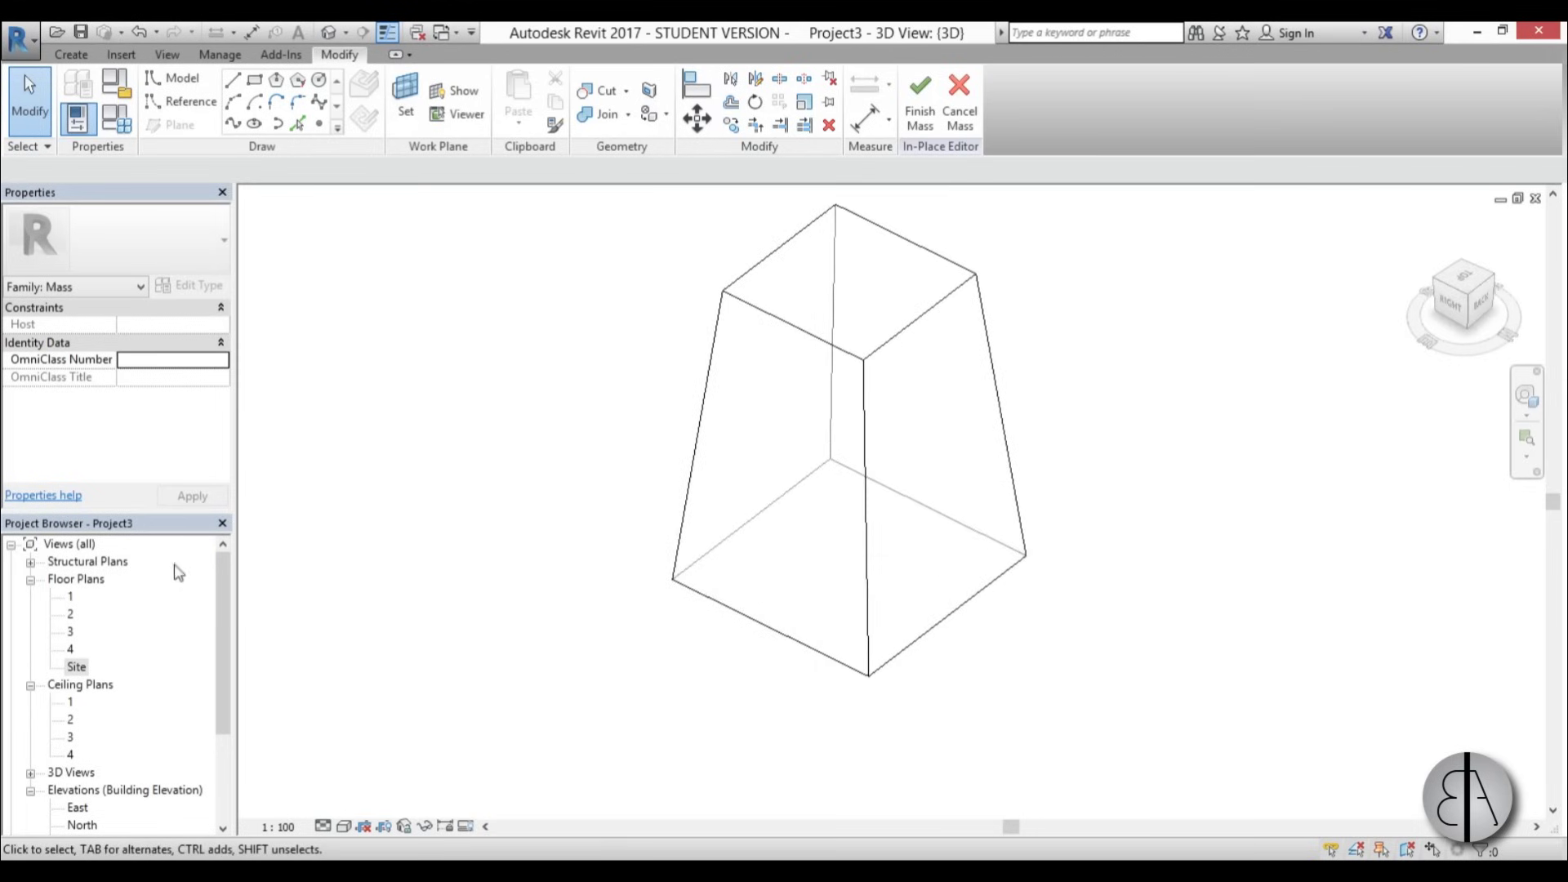
# Open the Site floor plan and set Level 1 as the work plane
pyautogui.doubleClick(77, 666)
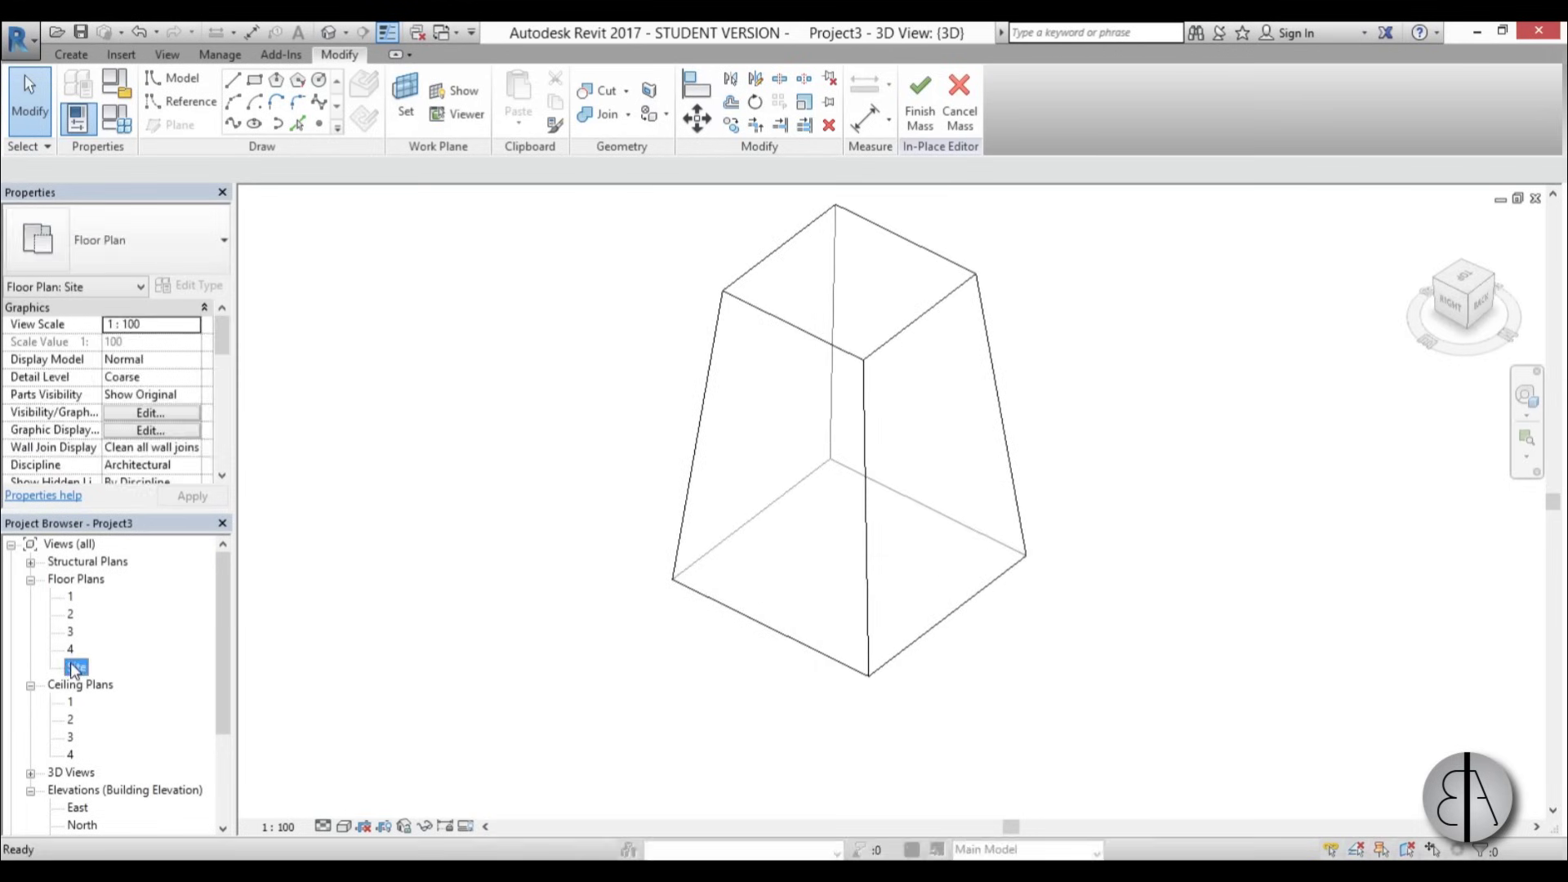
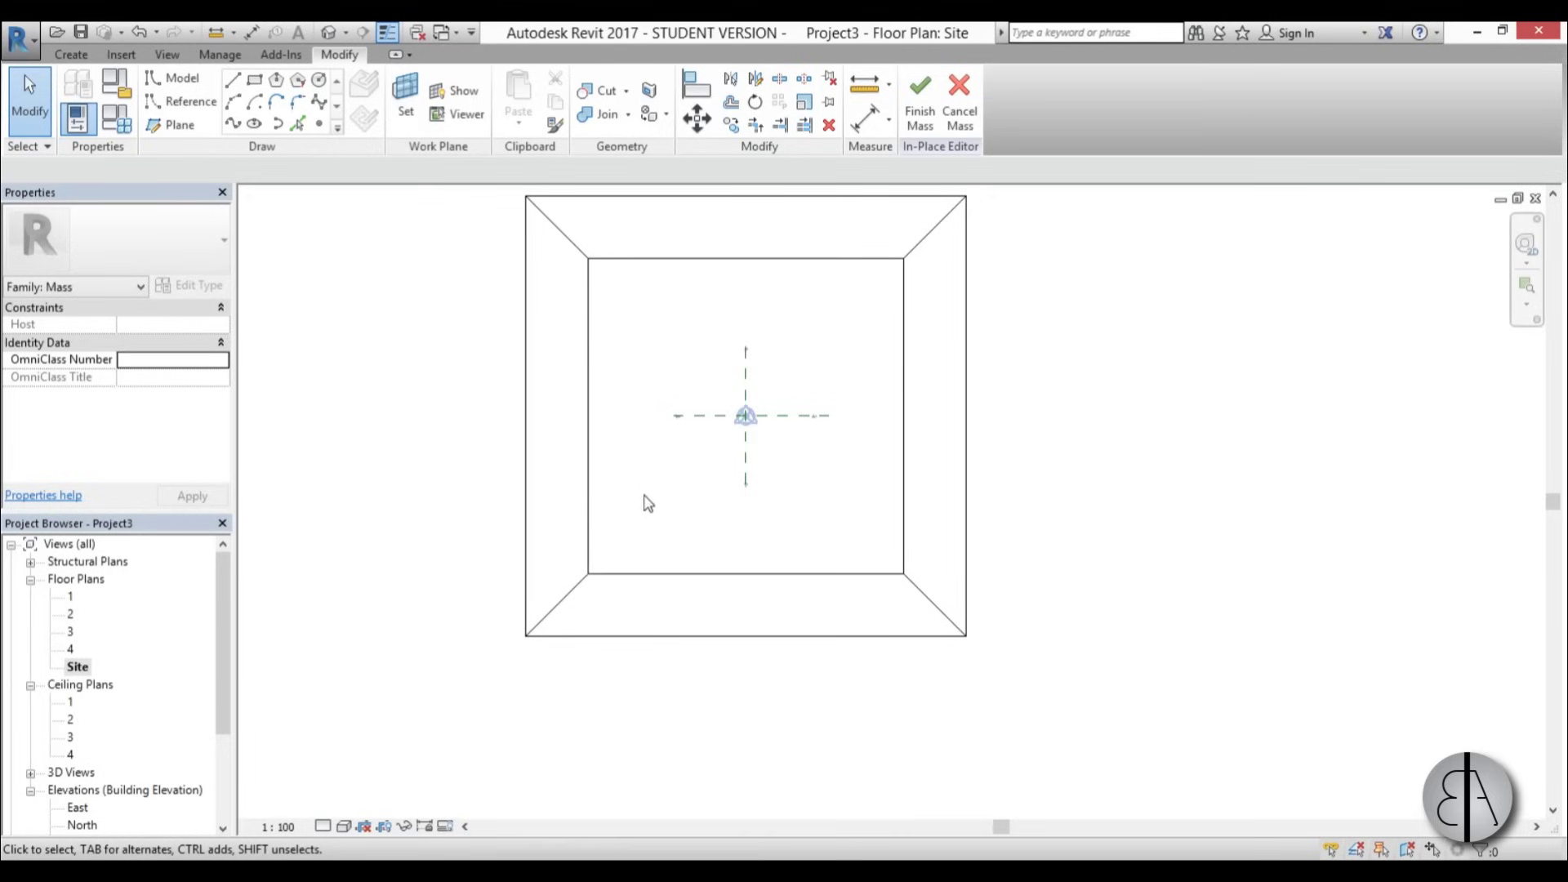
pyautogui.click(399, 106)
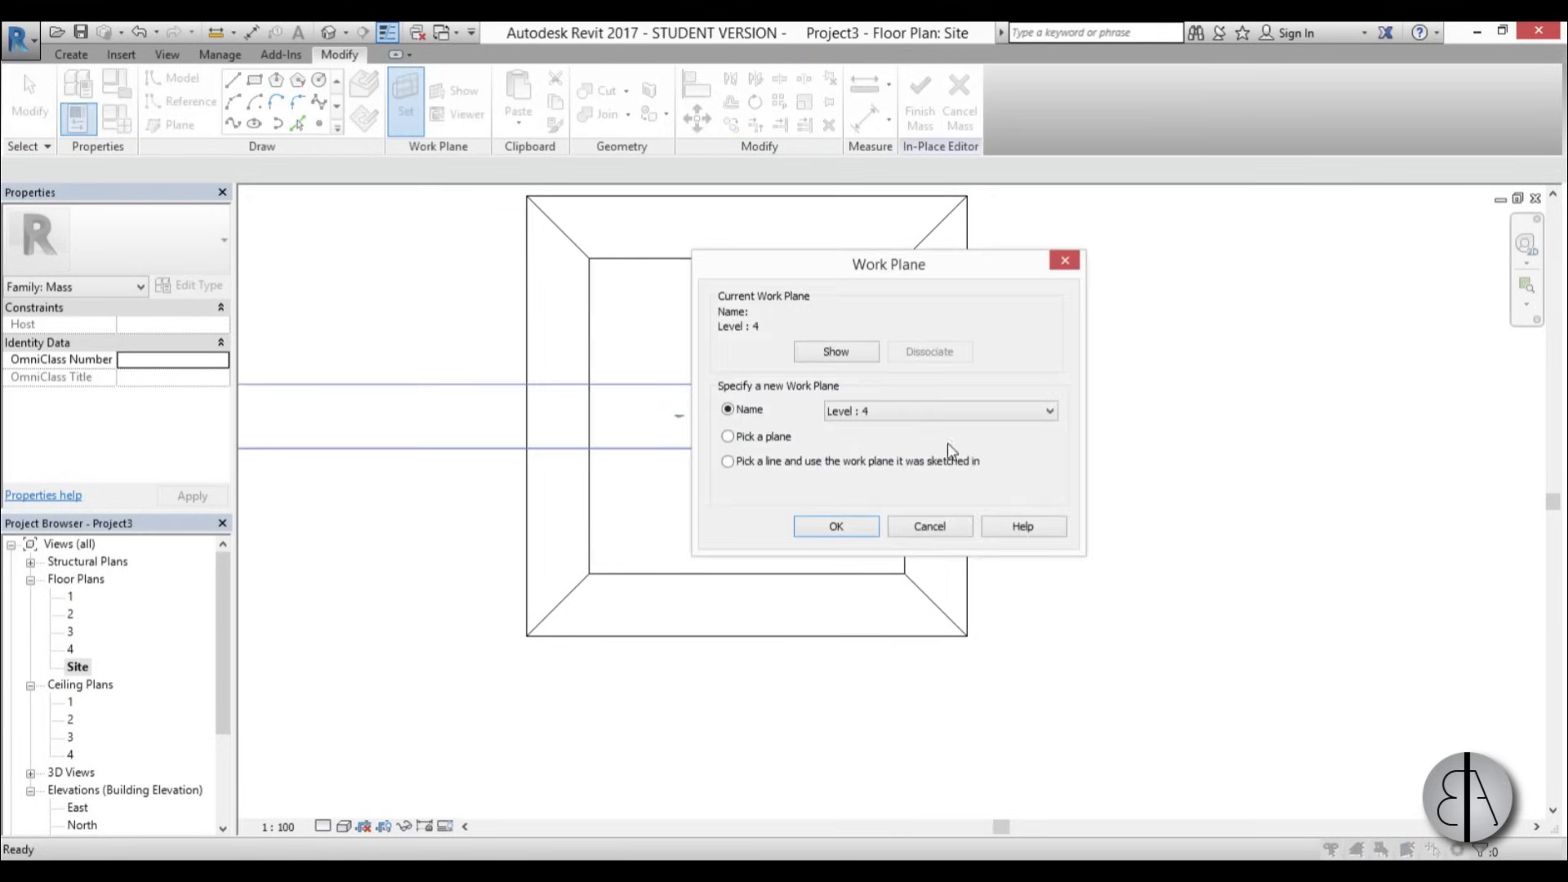
pyautogui.click(880, 411)
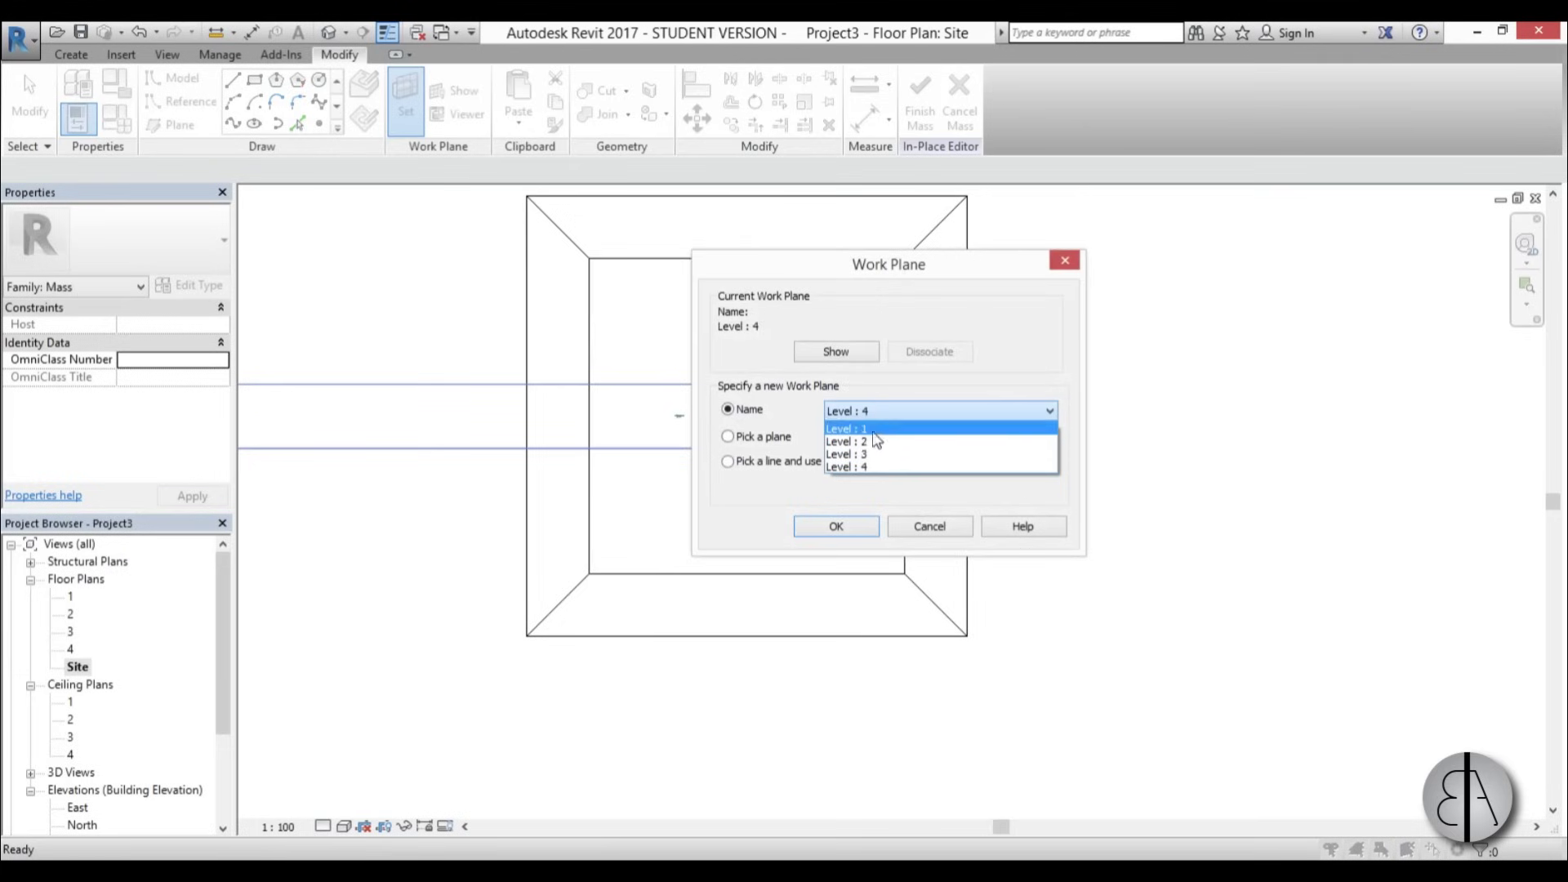
pyautogui.click(865, 428)
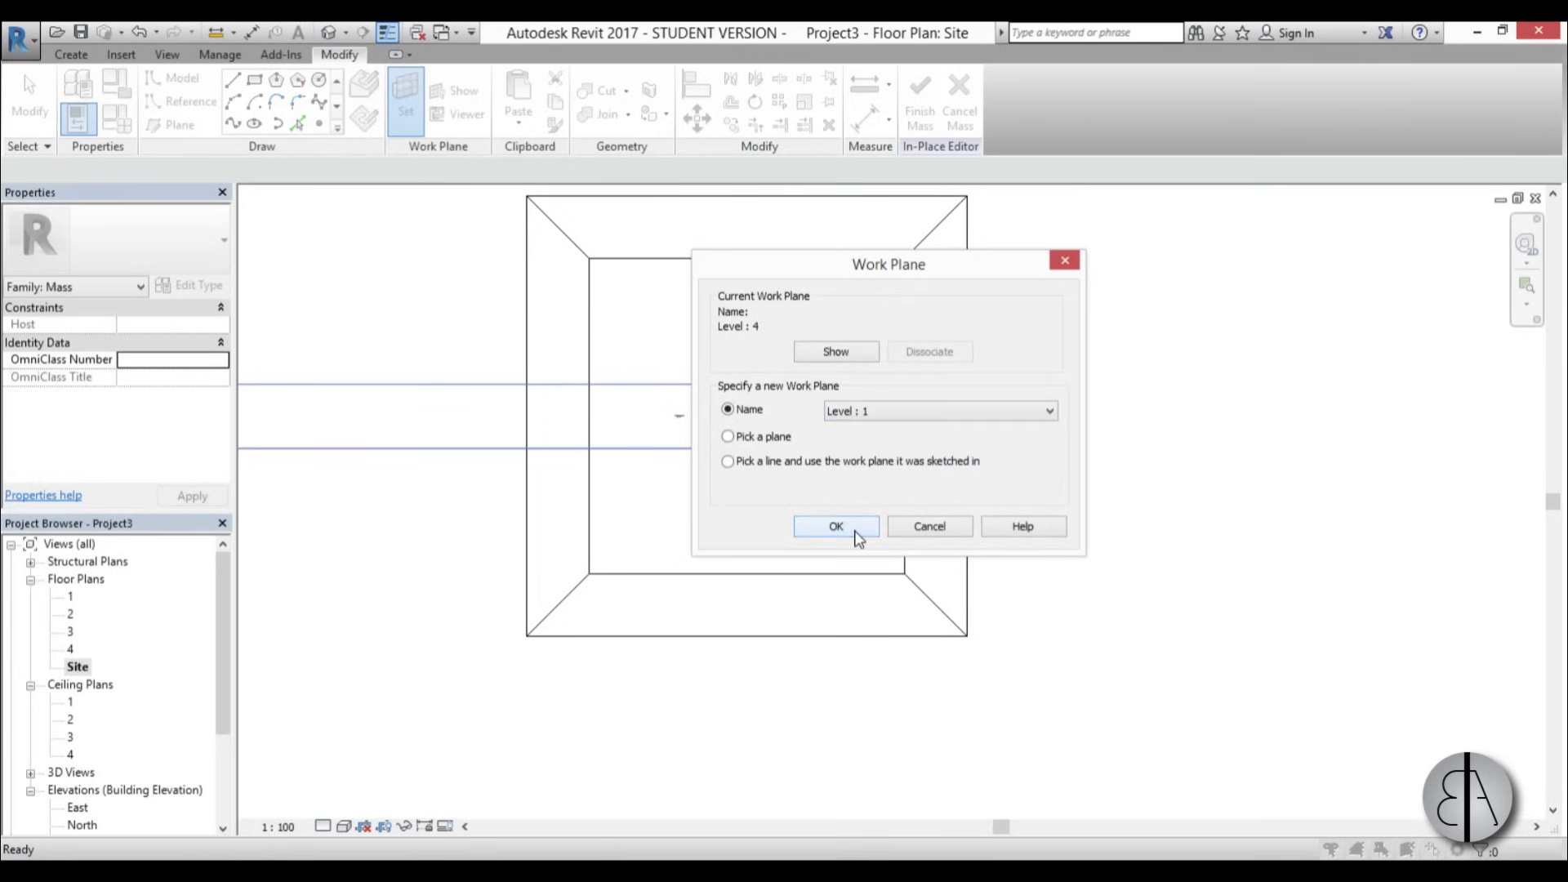
pyautogui.click(855, 532)
# Sketch a rectangle within the base square near its lower-left corner and display the plan in wireframe
pyautogui.click(254, 79)
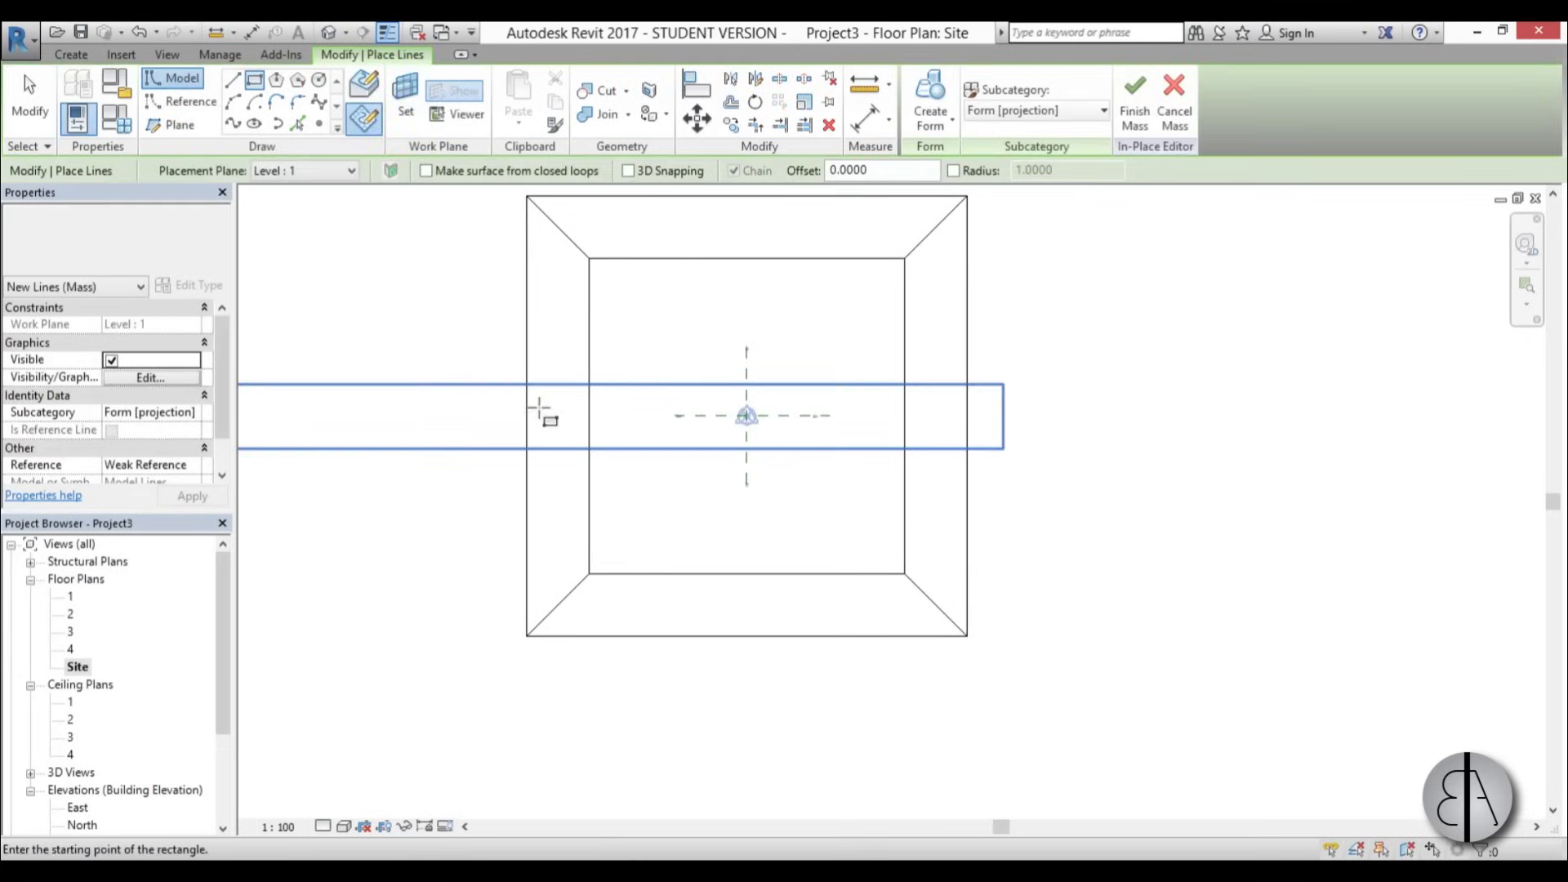
pyautogui.scroll(2, 617, 627)
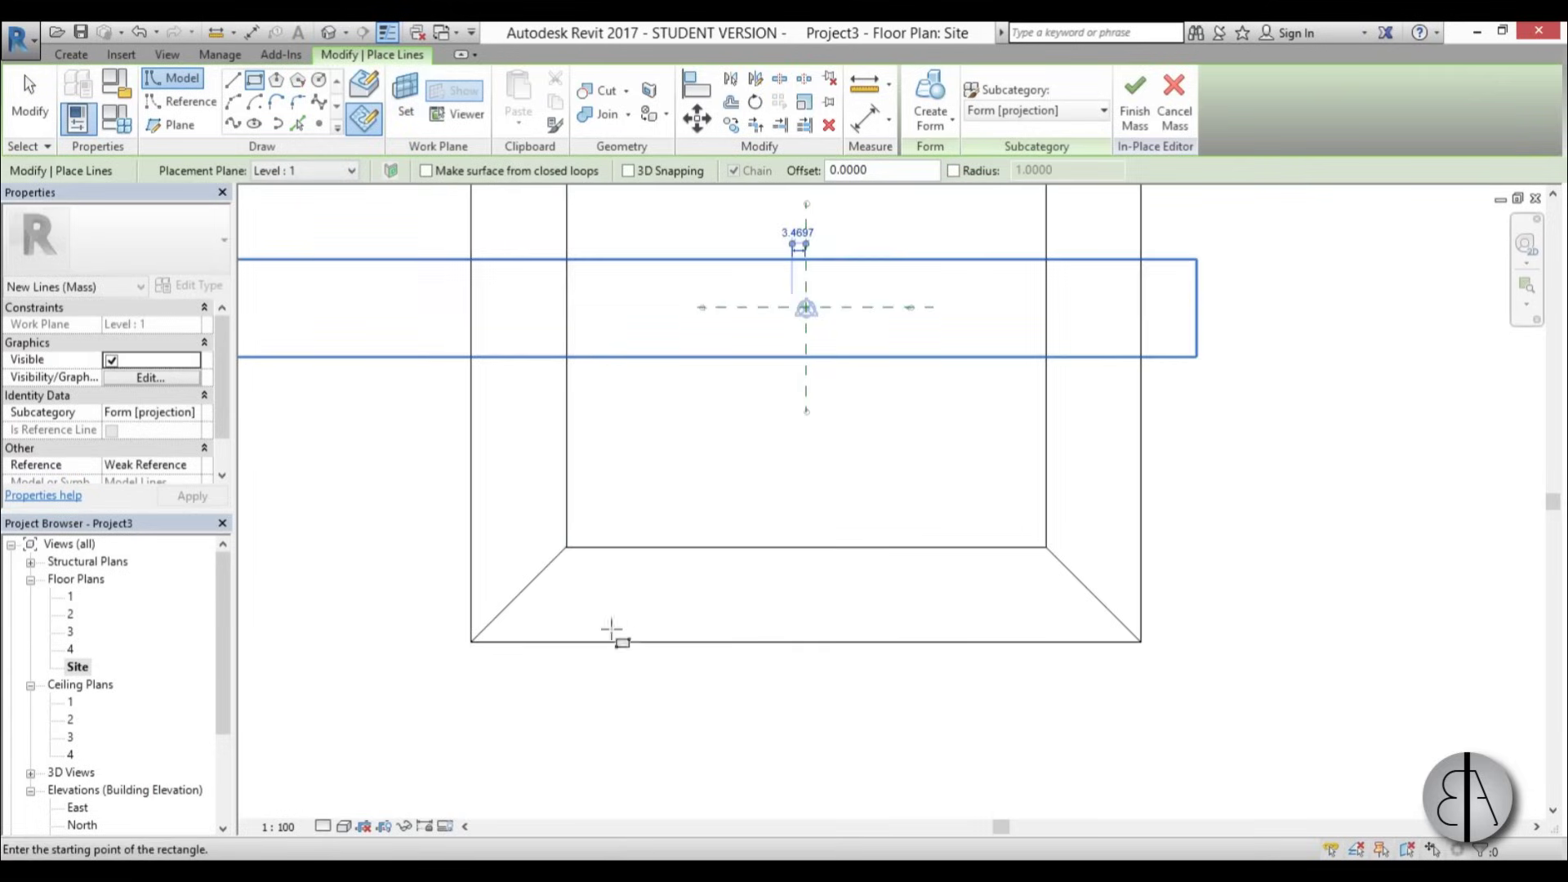
pyautogui.press('Escape')
pyautogui.press('Escape')
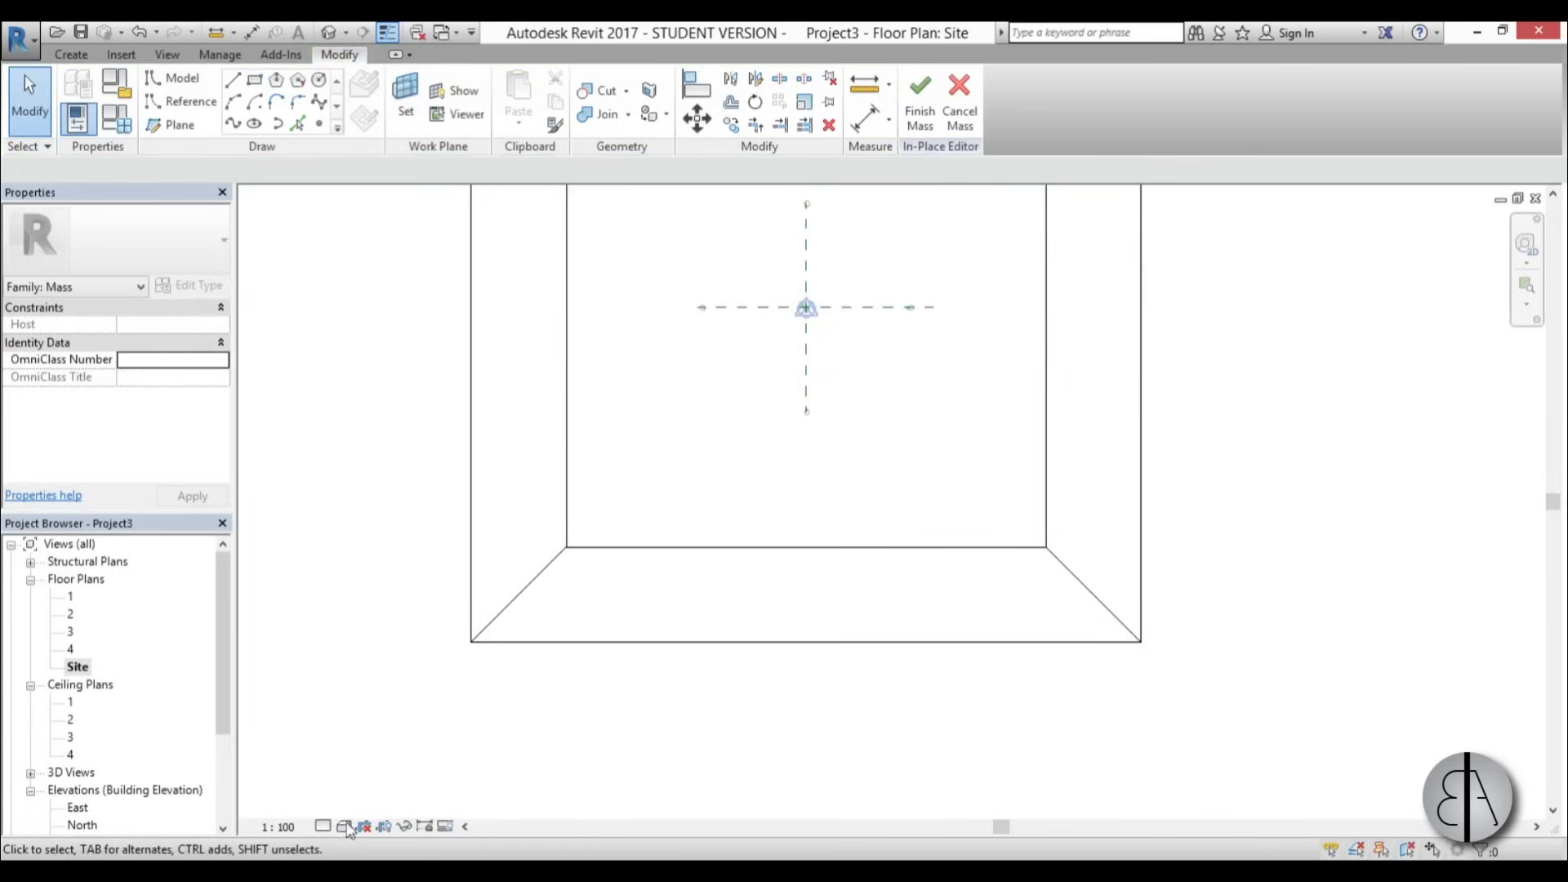
pyautogui.click(347, 827)
pyautogui.click(396, 707)
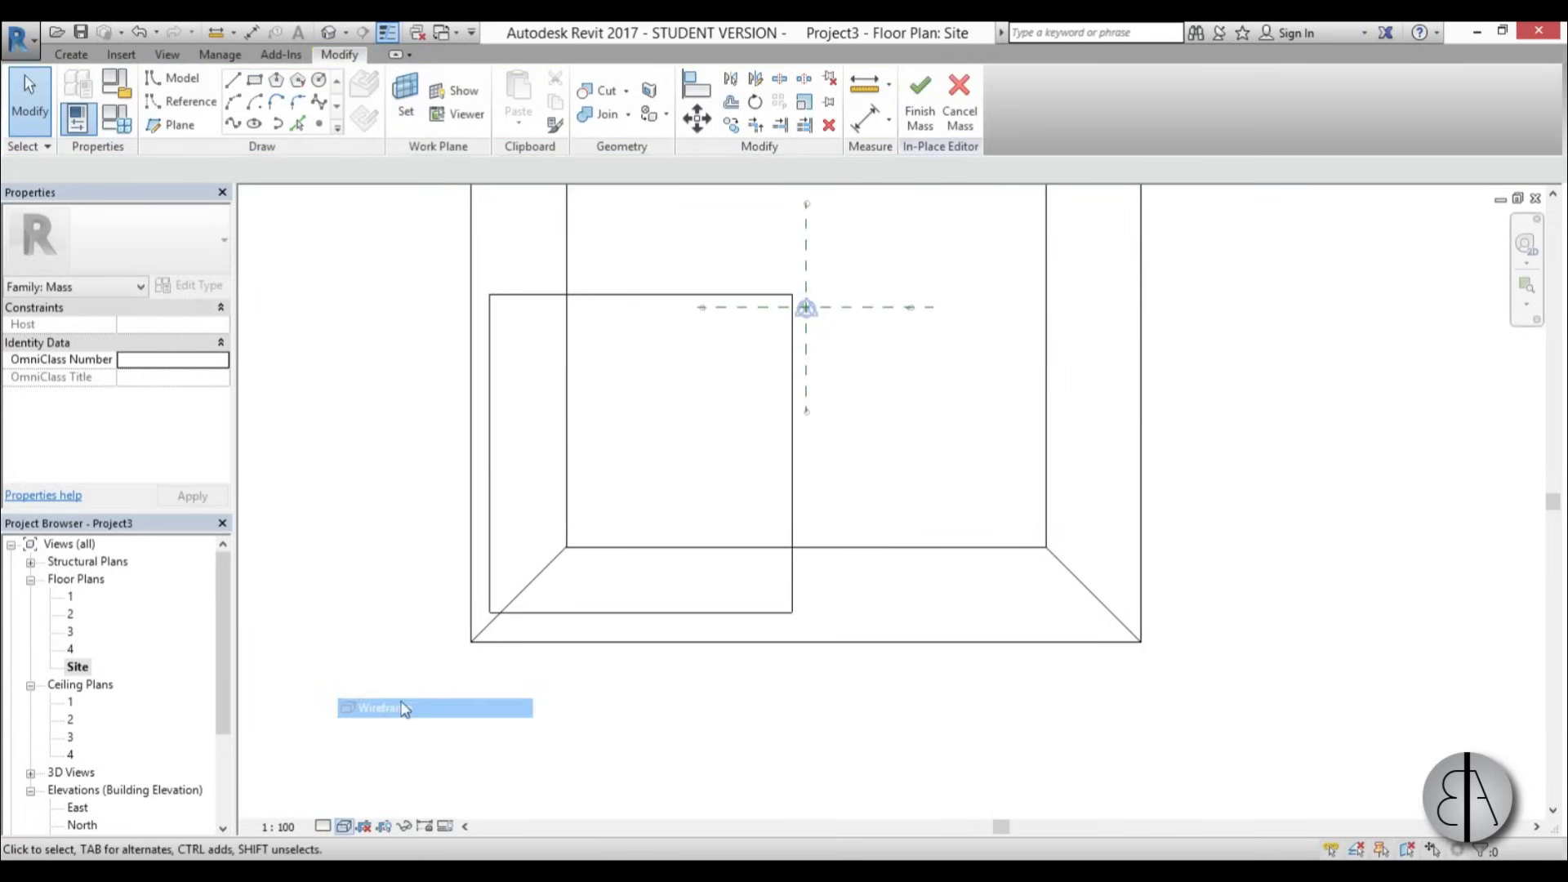
# Align the new rectangle's left and lower edges with the matching edges of the base square
pyautogui.click(493, 482)
pyautogui.press('a')
pyautogui.press('l')
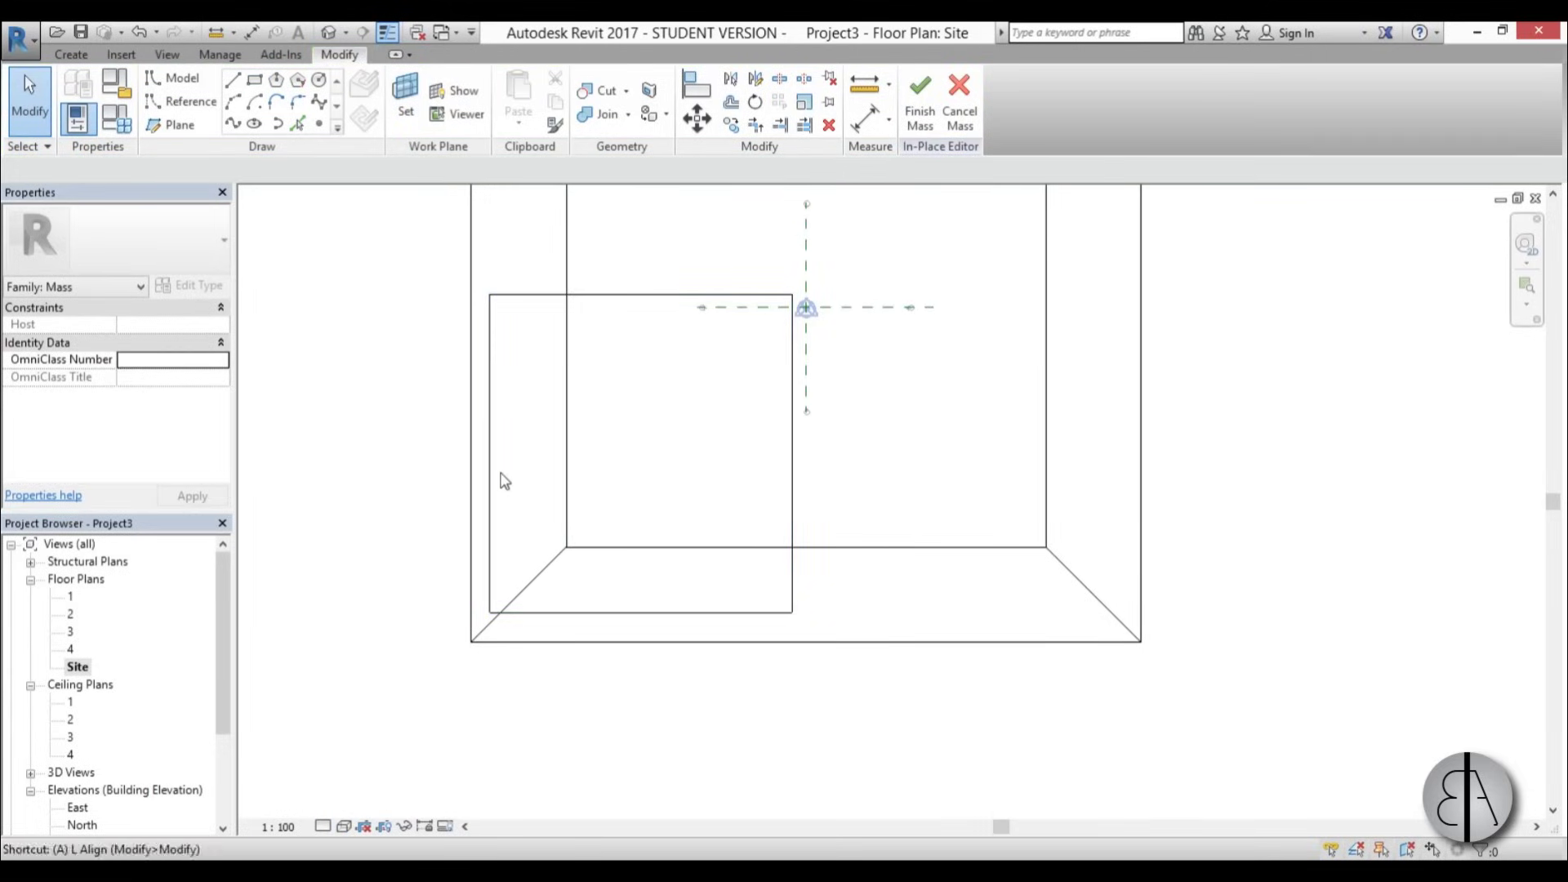
pyautogui.click(472, 472)
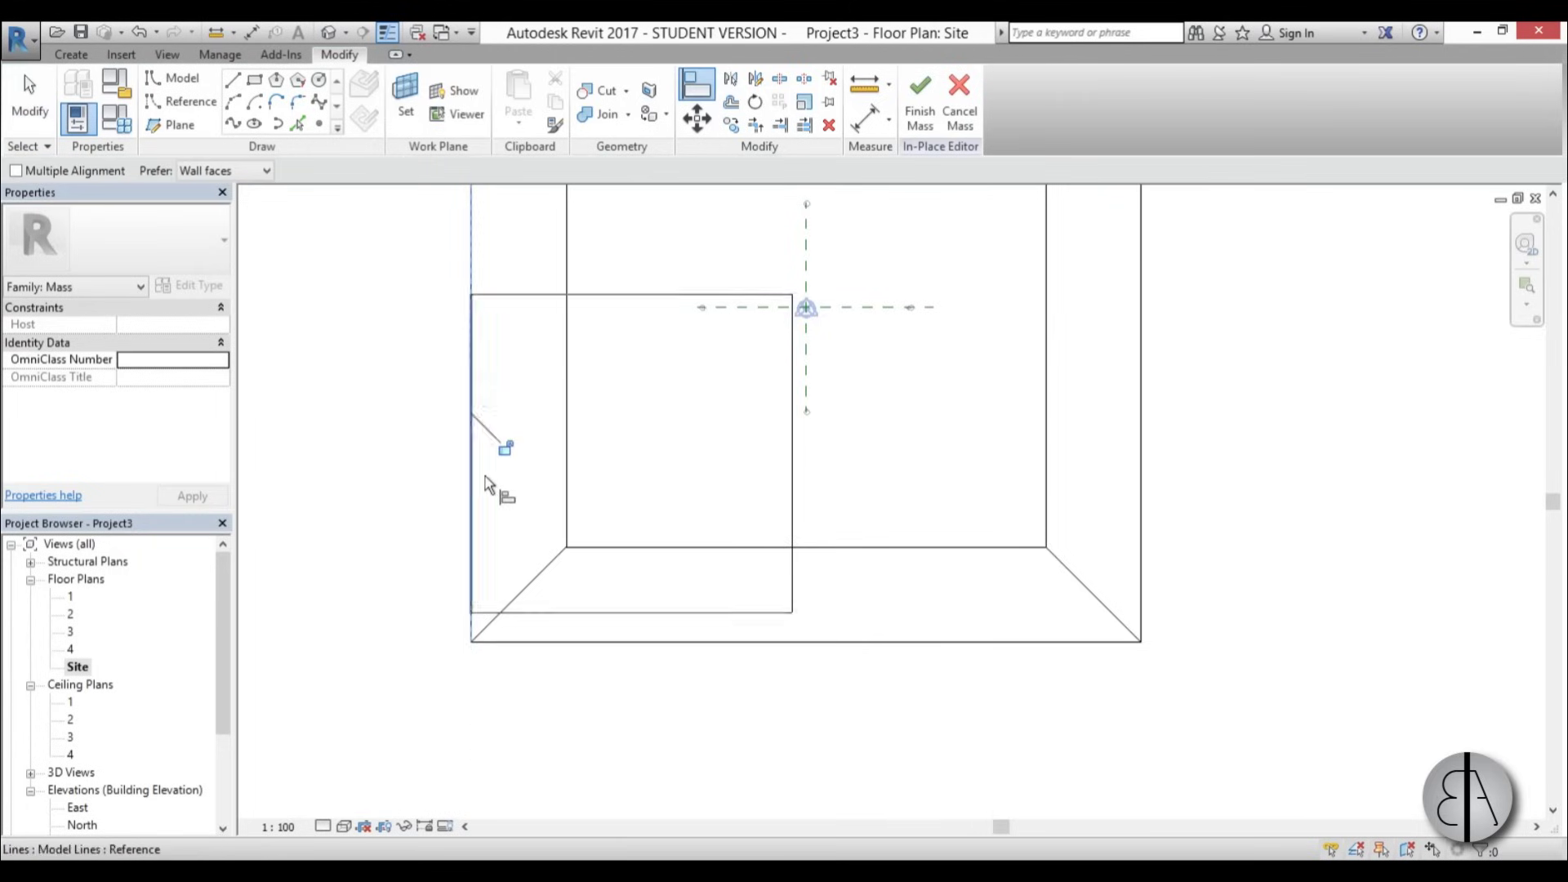
pyautogui.click(488, 479)
pyautogui.click(592, 642)
pyautogui.click(588, 614)
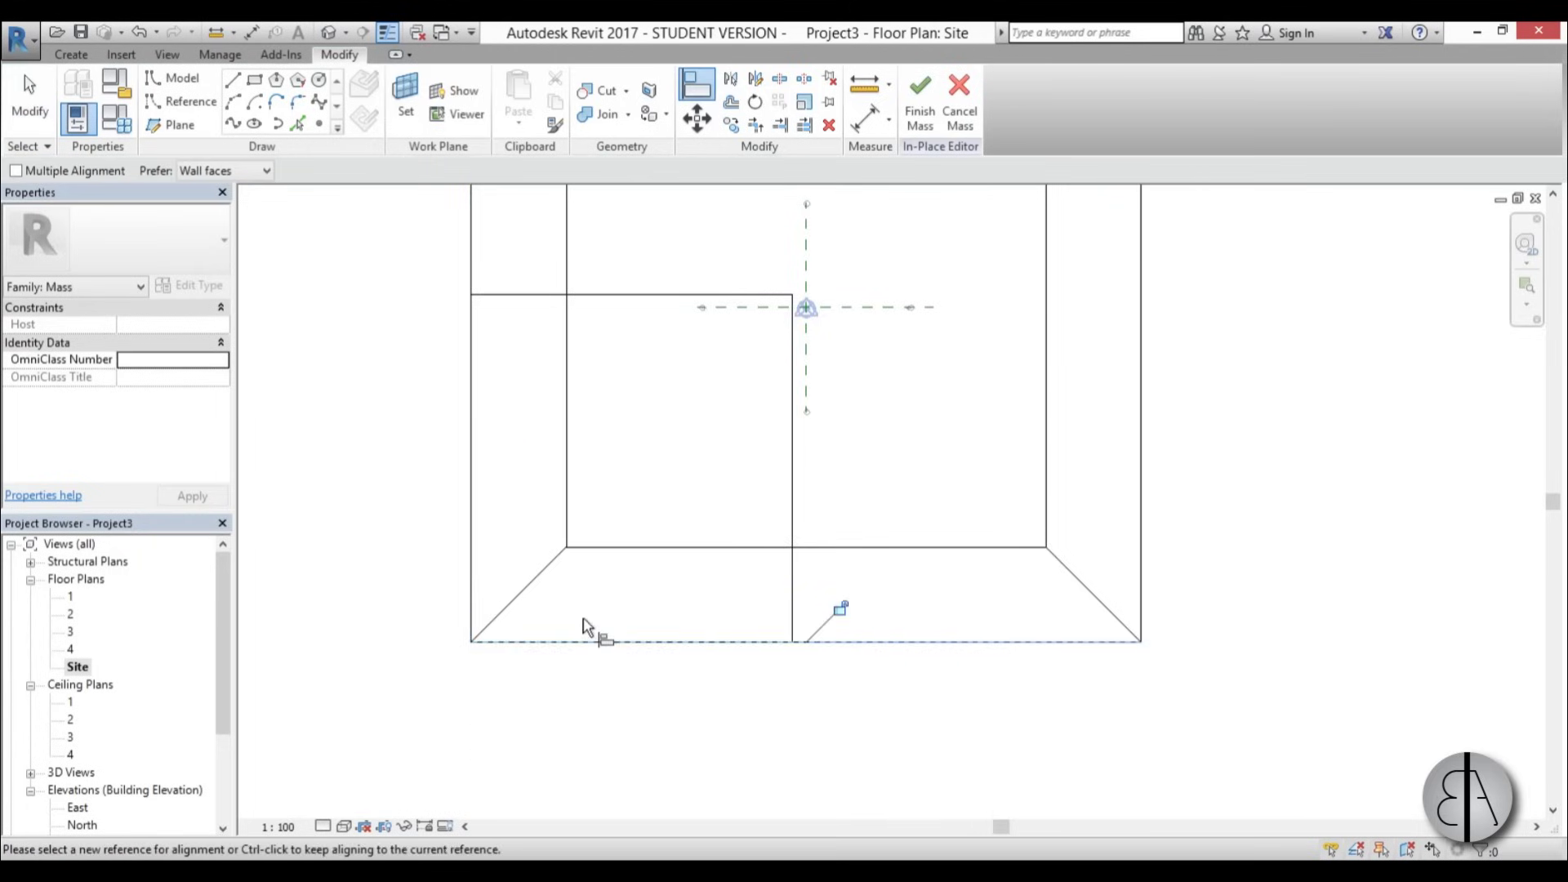
pyautogui.press('Escape')
# Set the new rectangle's width and depth to 100 m each by shifting its right and upper edges
pyautogui.click(794, 508)
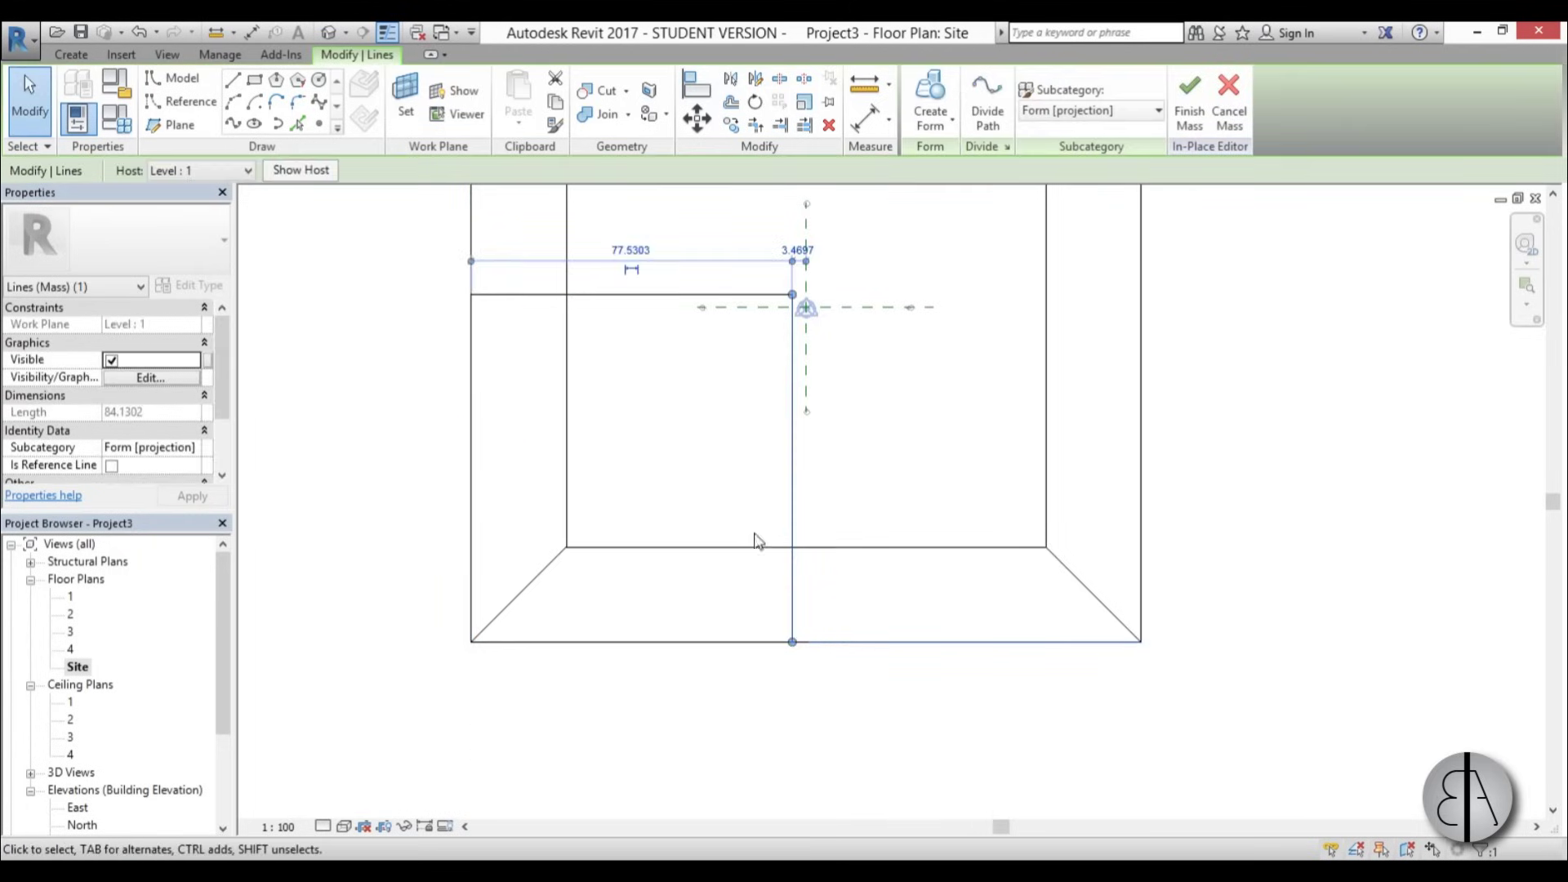
pyautogui.click(630, 249)
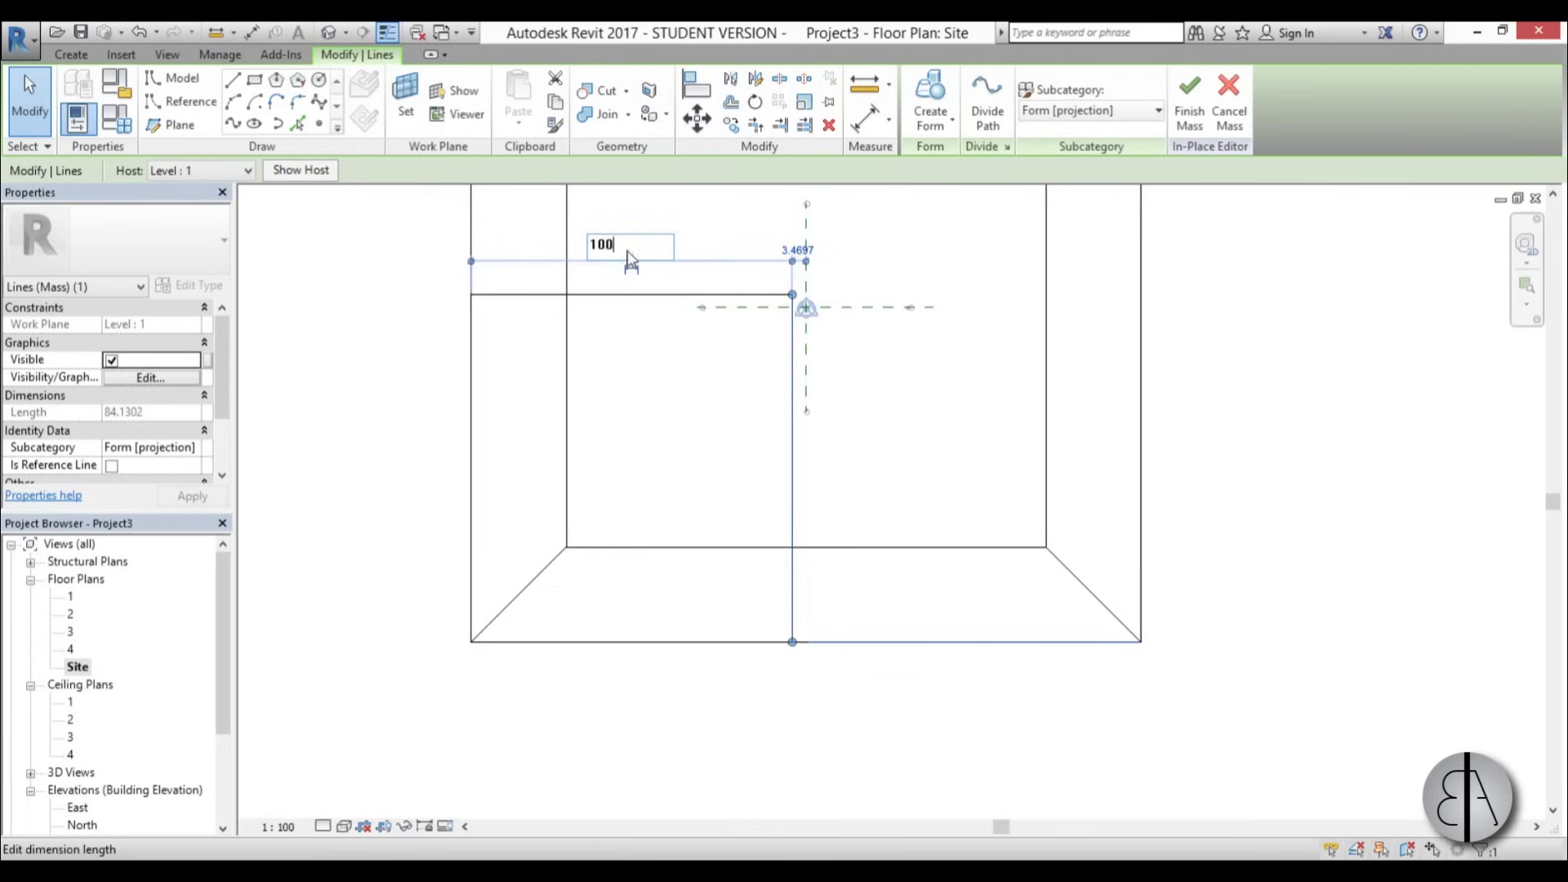
pyautogui.write('100')
pyautogui.press('Return')
pyautogui.click(678, 295)
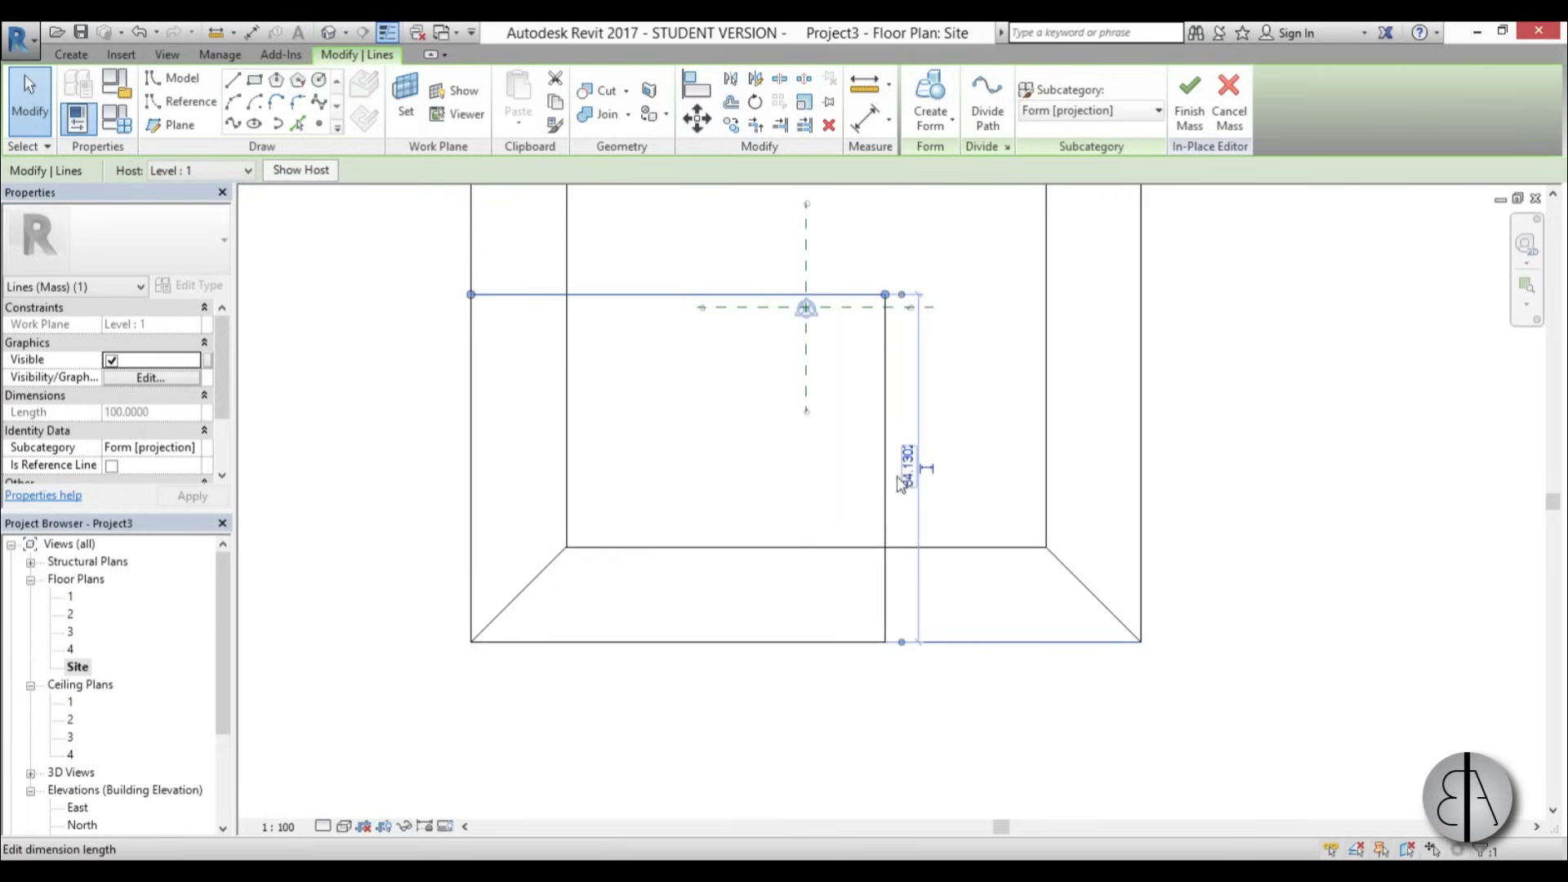
pyautogui.press('Return')
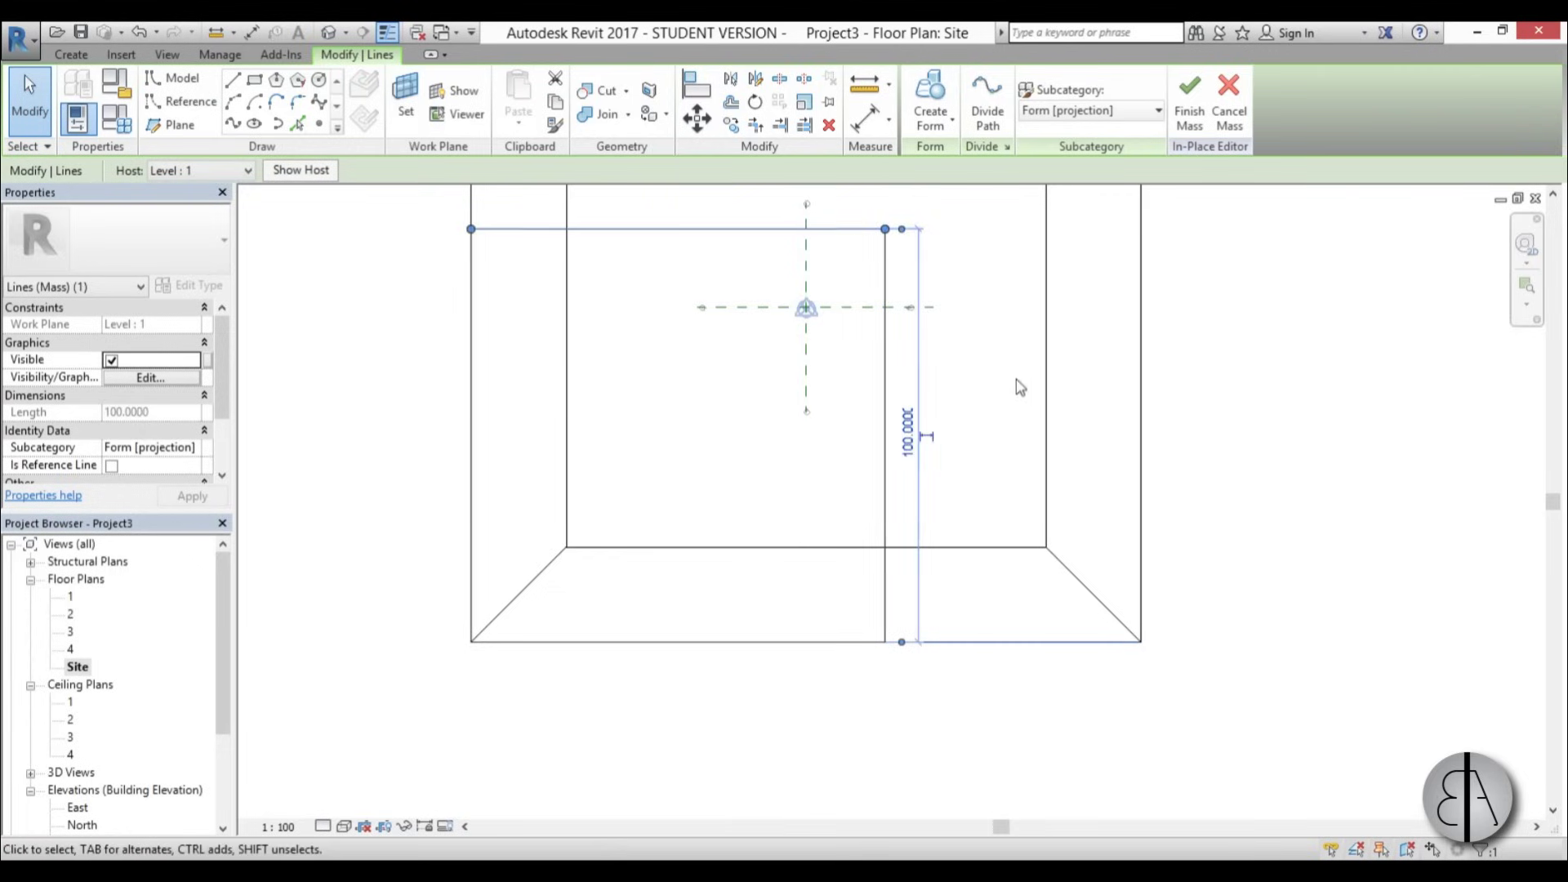
pyautogui.click(745, 444)
# Set Level 3 as the work plane and sketch a rectangle about 71 m by 70 m inside the 100 m square
pyautogui.scroll(-3, 738, 480)
pyautogui.click(402, 93)
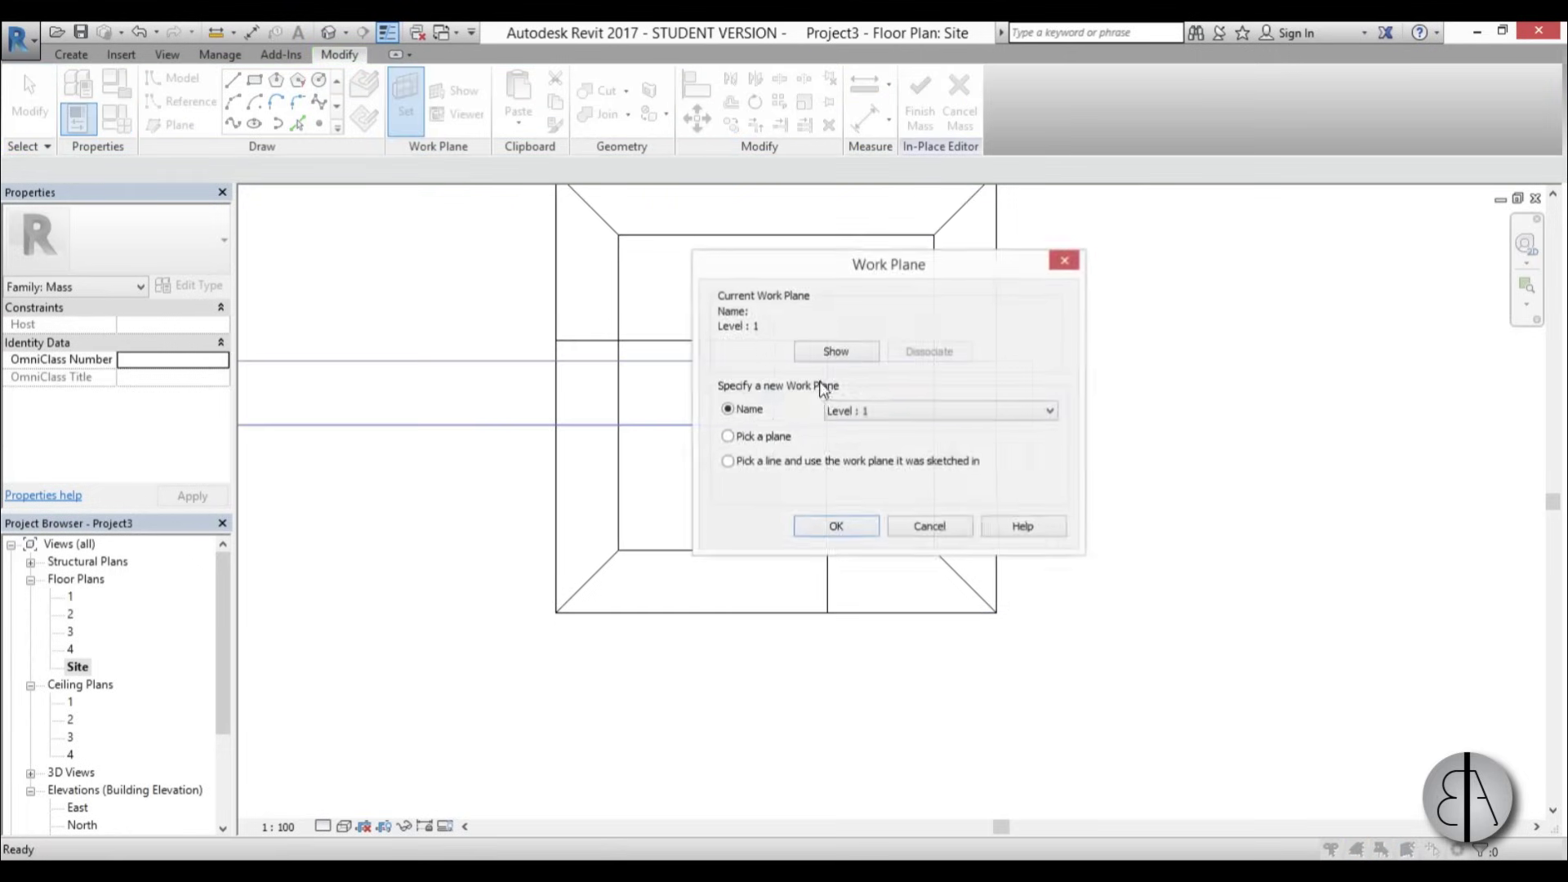
pyautogui.click(883, 417)
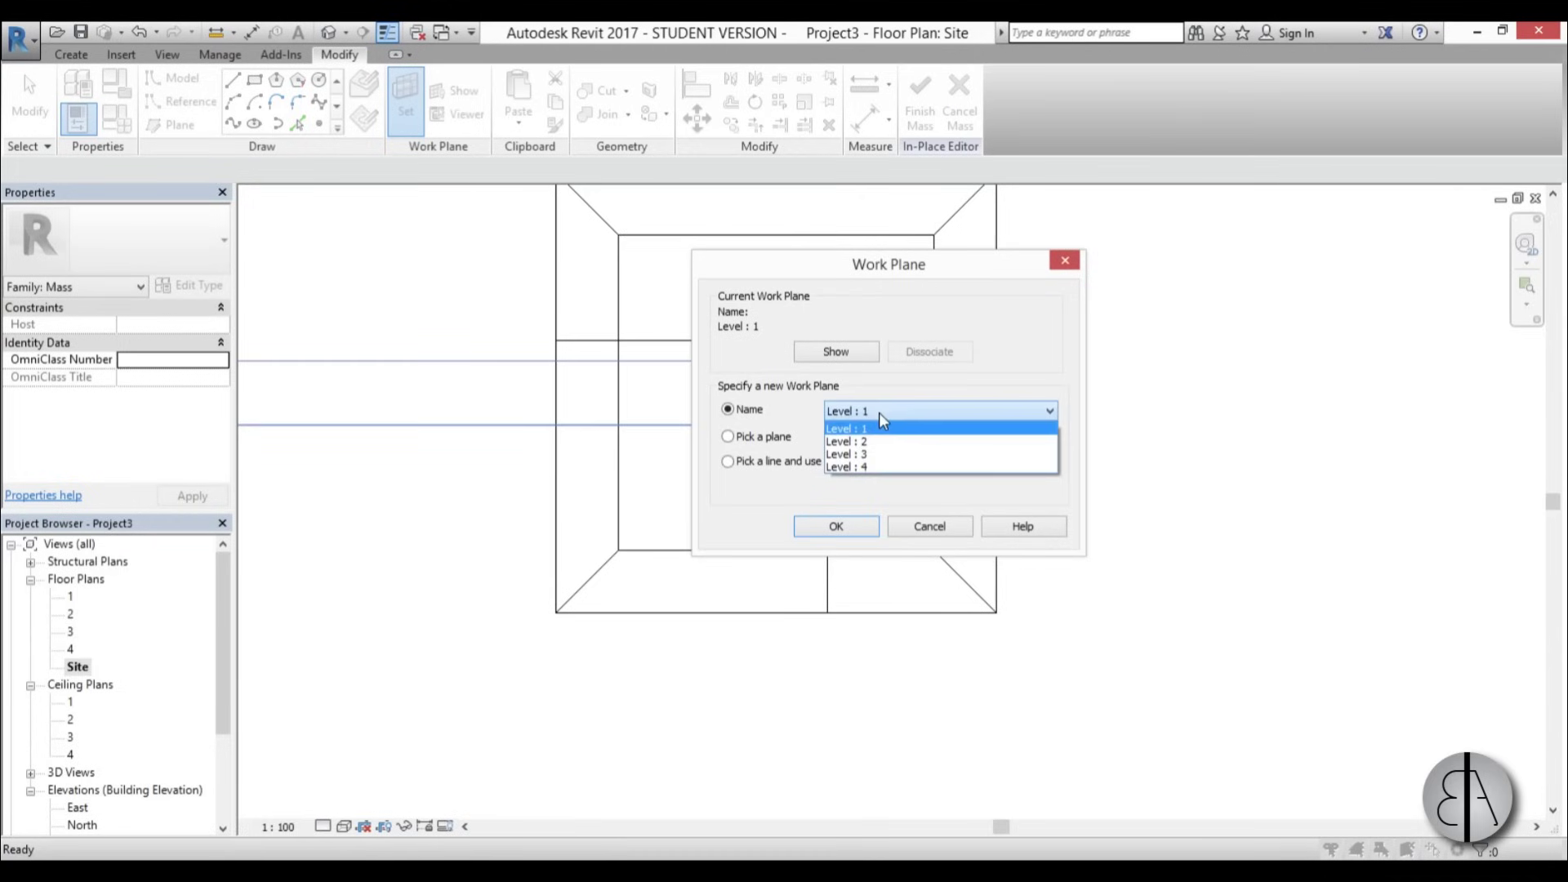
pyautogui.click(886, 455)
pyautogui.click(835, 527)
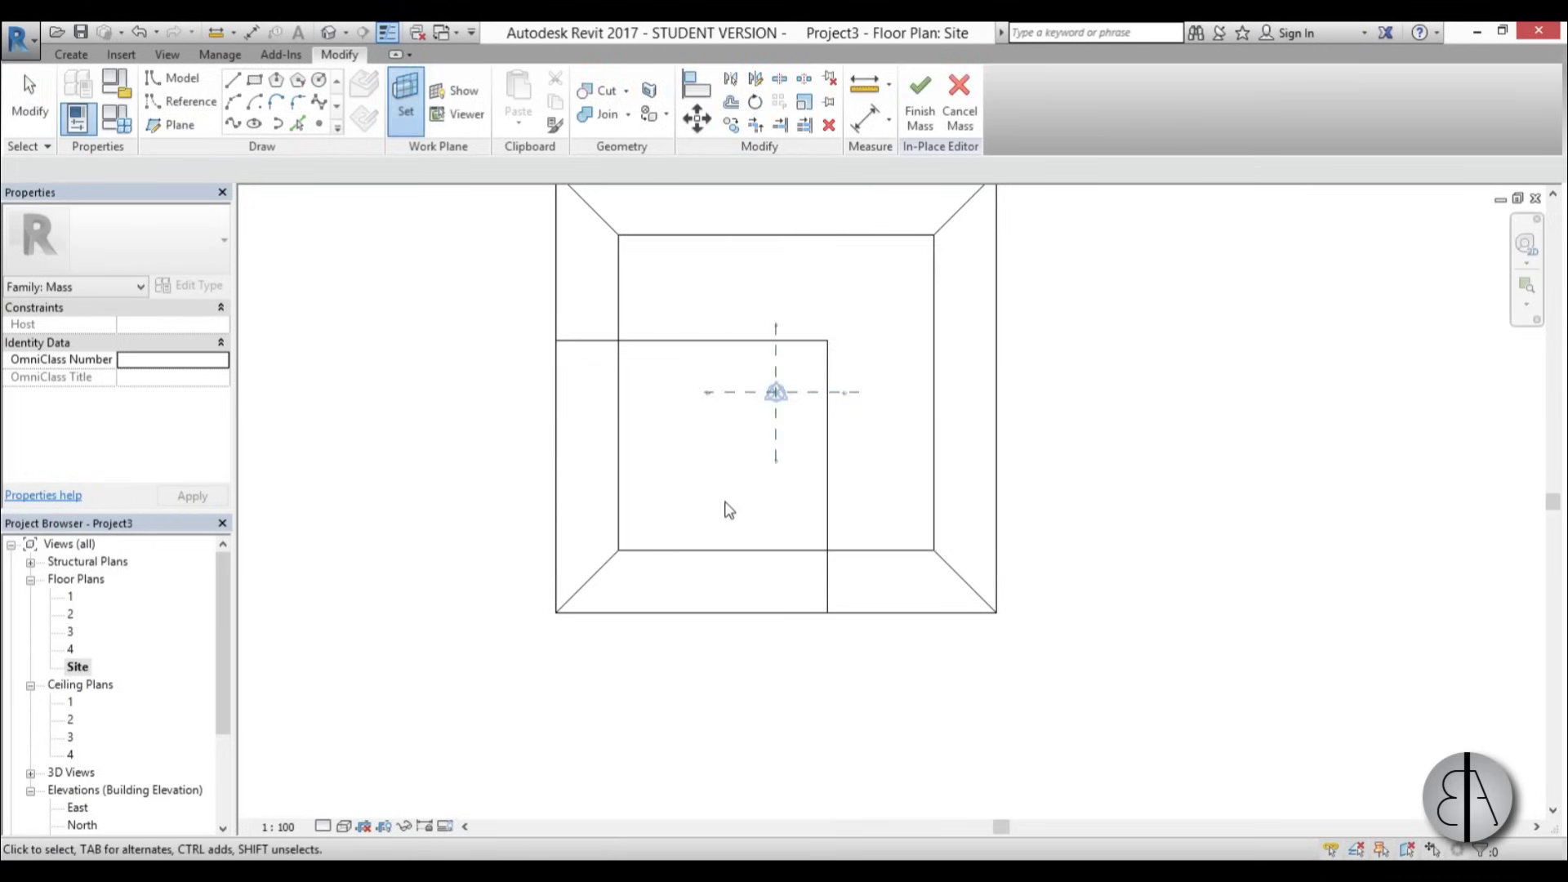
pyautogui.click(304, 111)
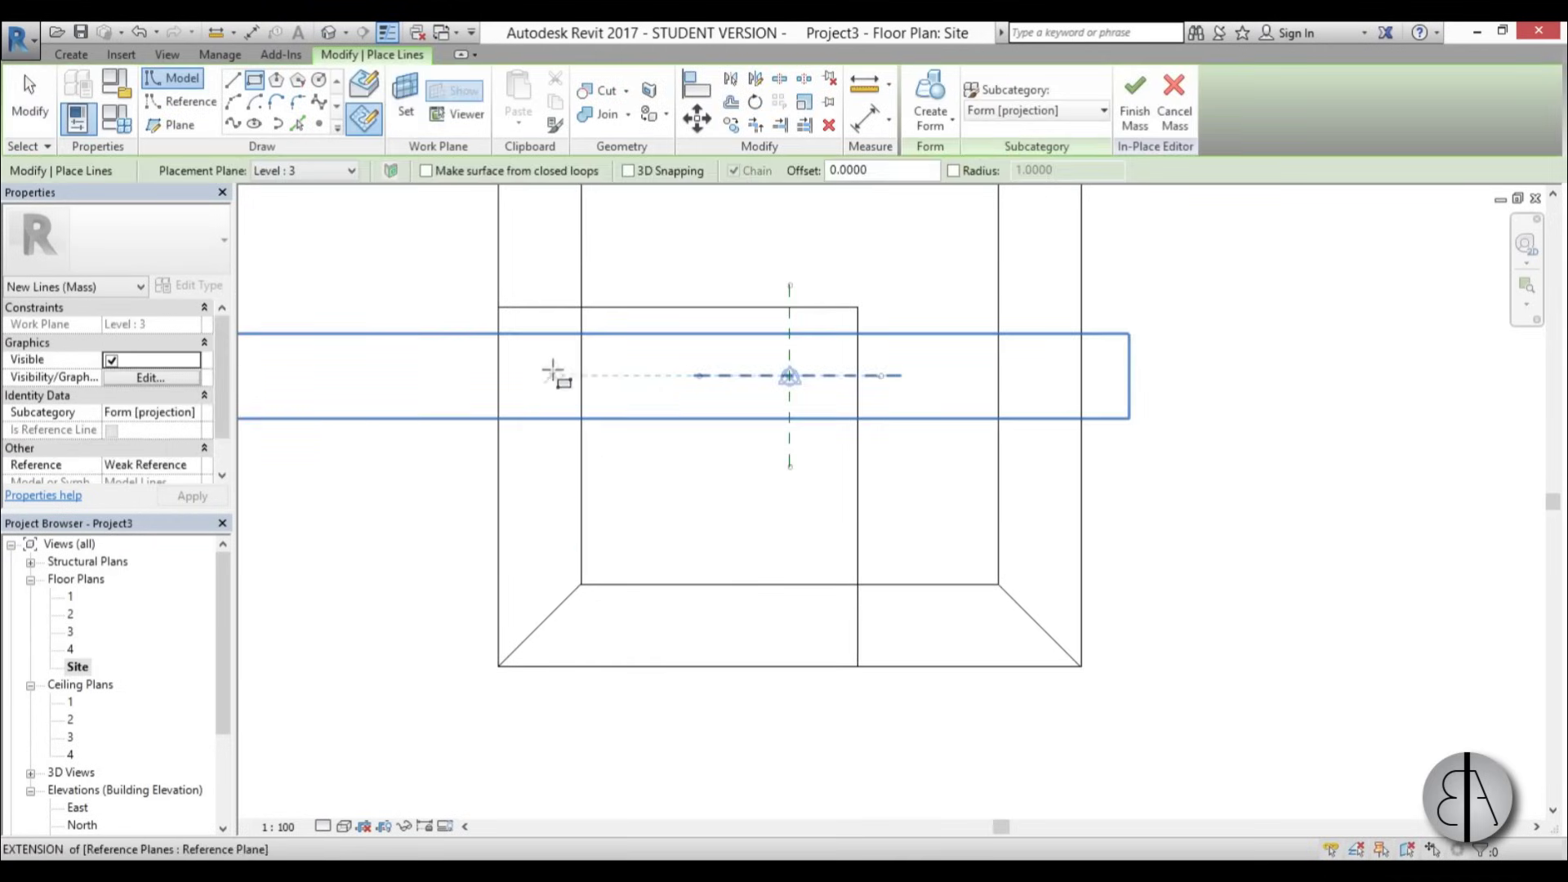
pyautogui.click(550, 367)
pyautogui.click(806, 618)
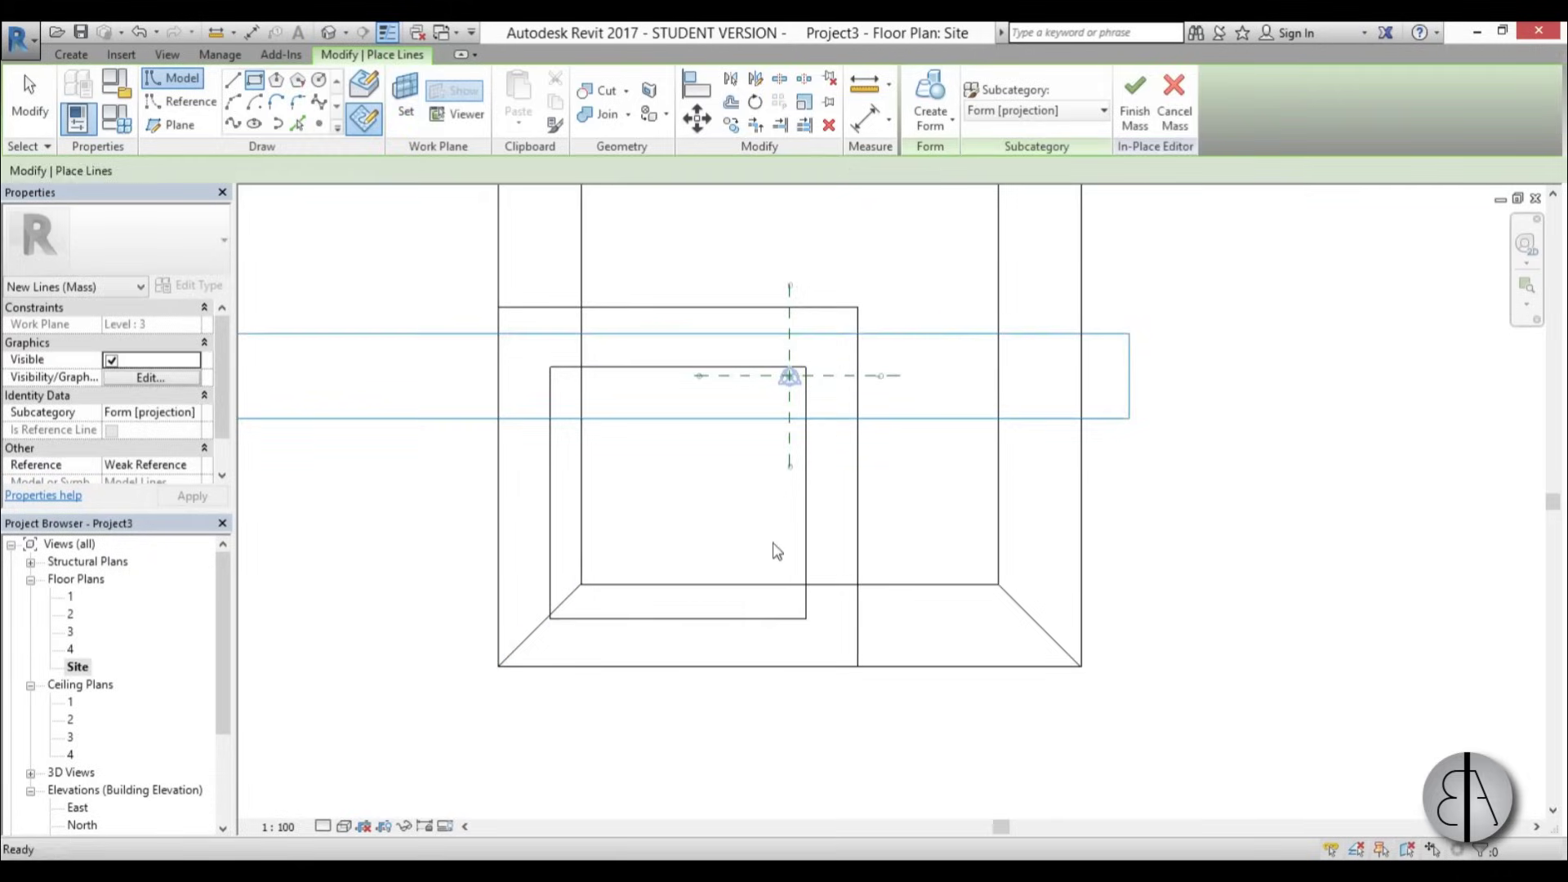
pyautogui.press('Escape')
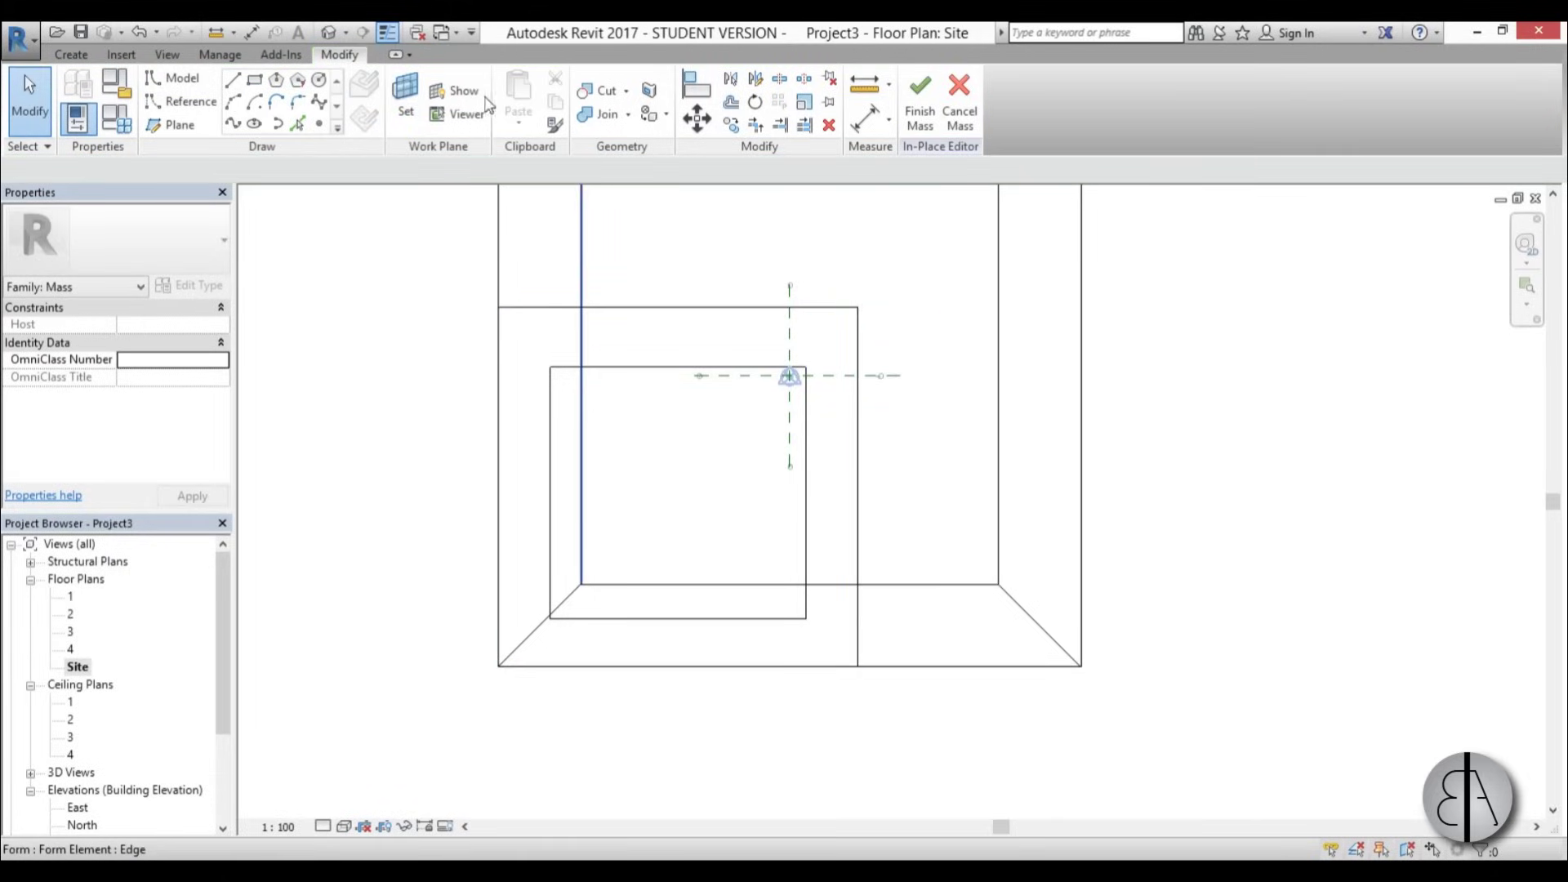
# Draw a vertical and a horizontal reference plane through the midpoints of the 100 m square's upper and right edges
pyautogui.click(182, 125)
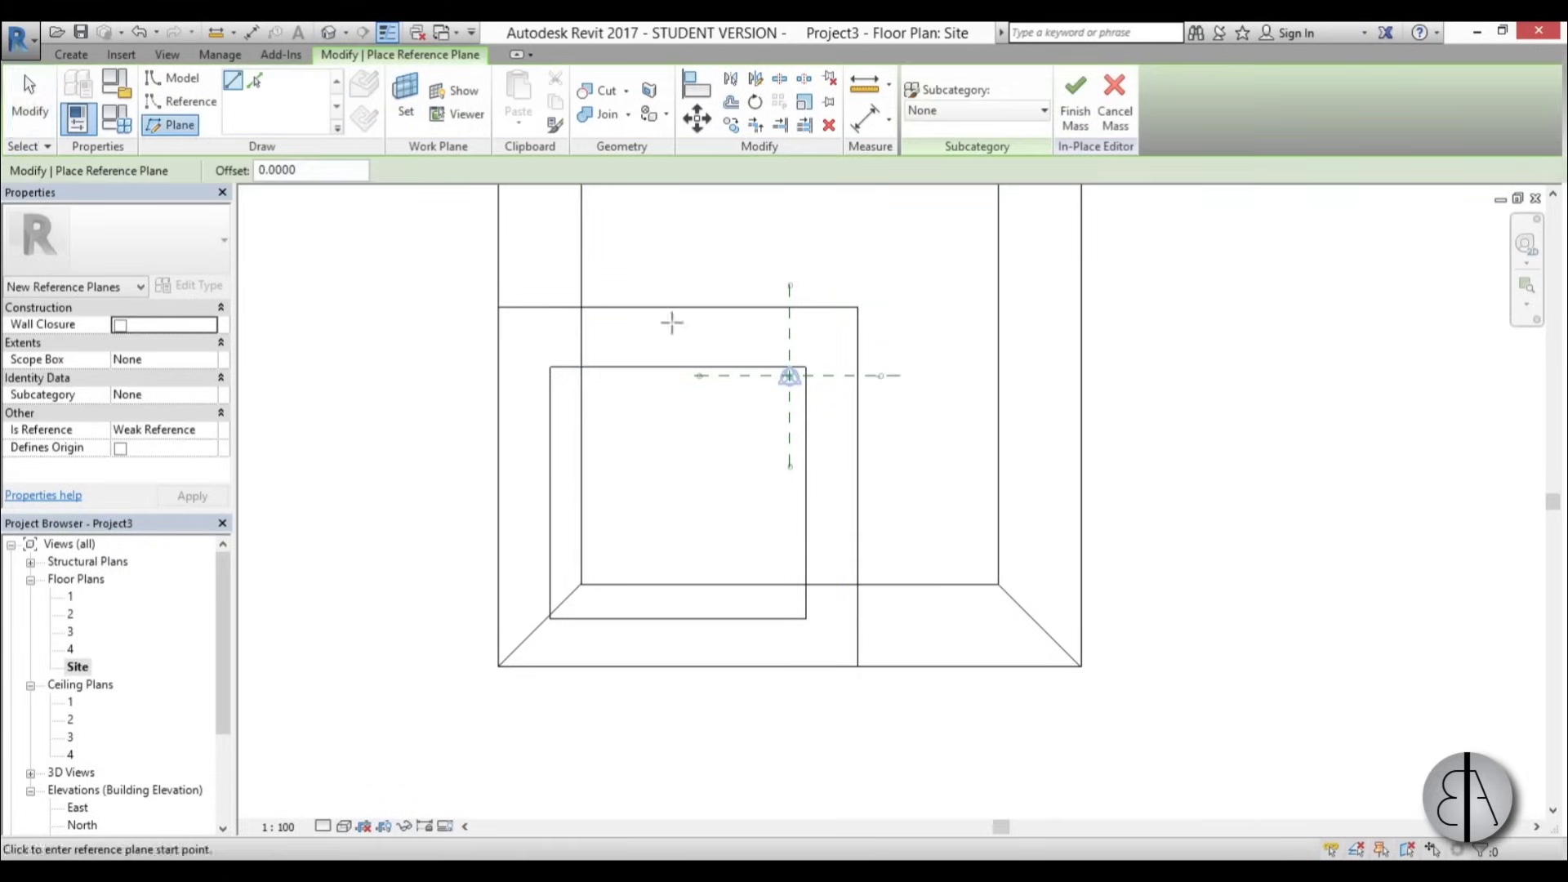
pyautogui.click(677, 308)
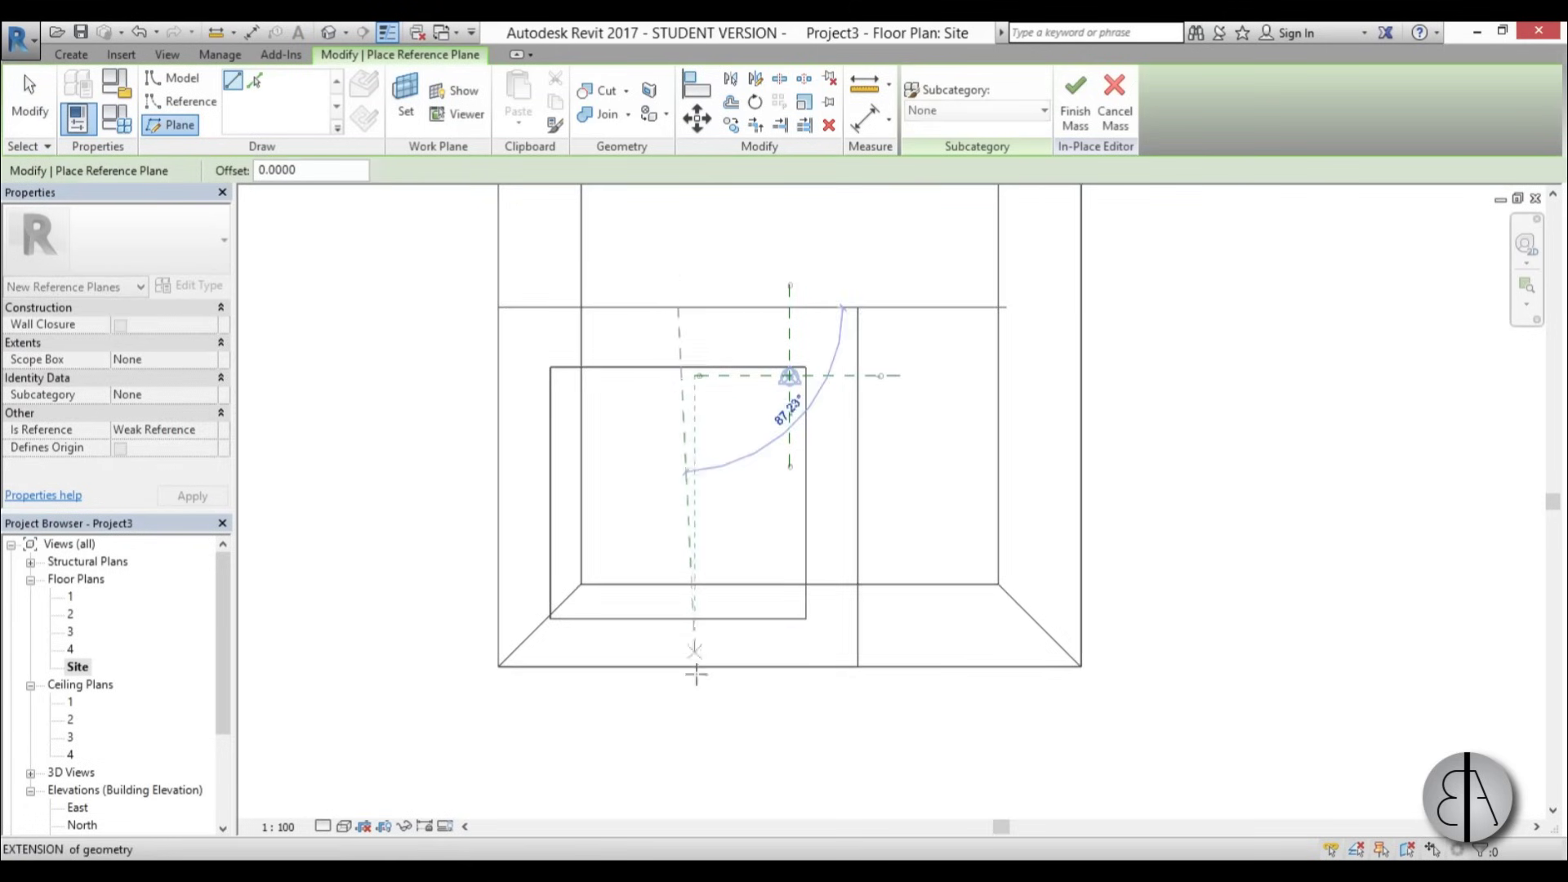
pyautogui.click(677, 714)
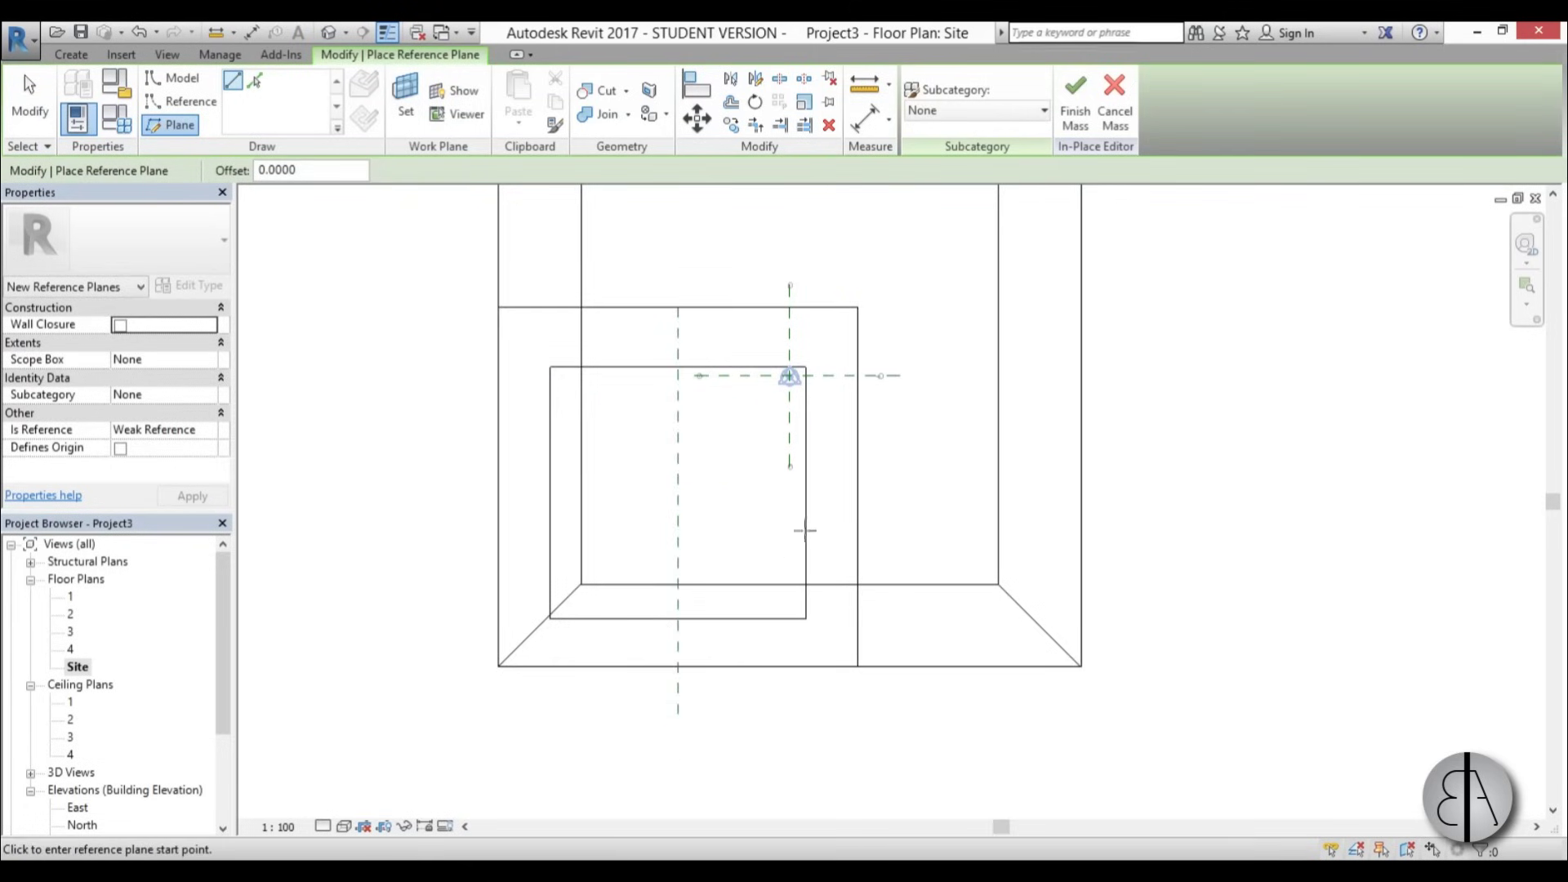
pyautogui.click(857, 486)
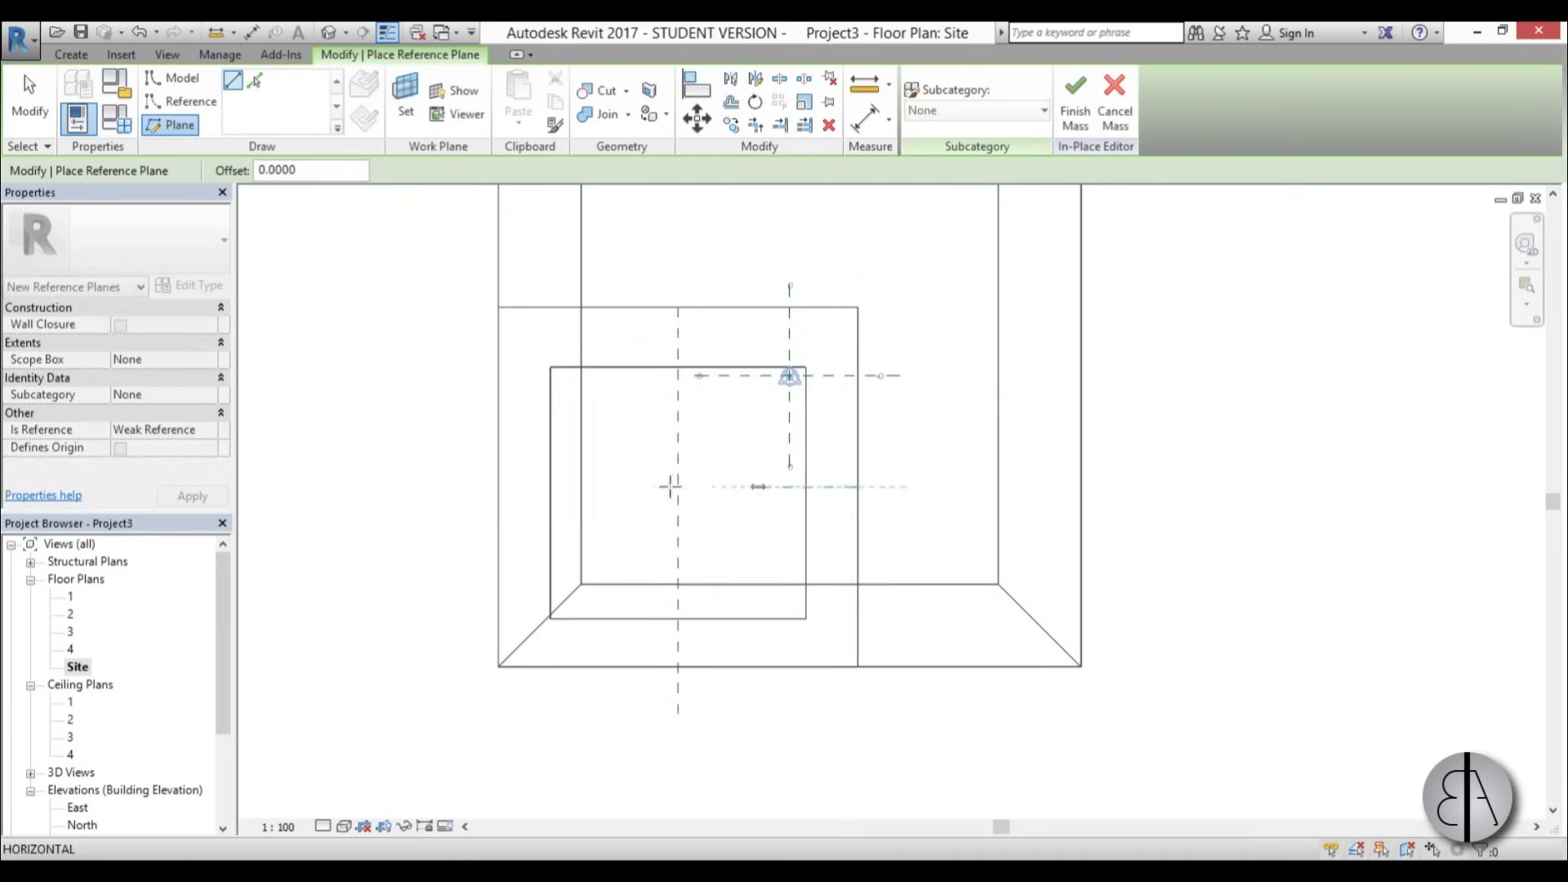
pyautogui.click(448, 487)
pyautogui.press('Escape')
pyautogui.press('Escape')
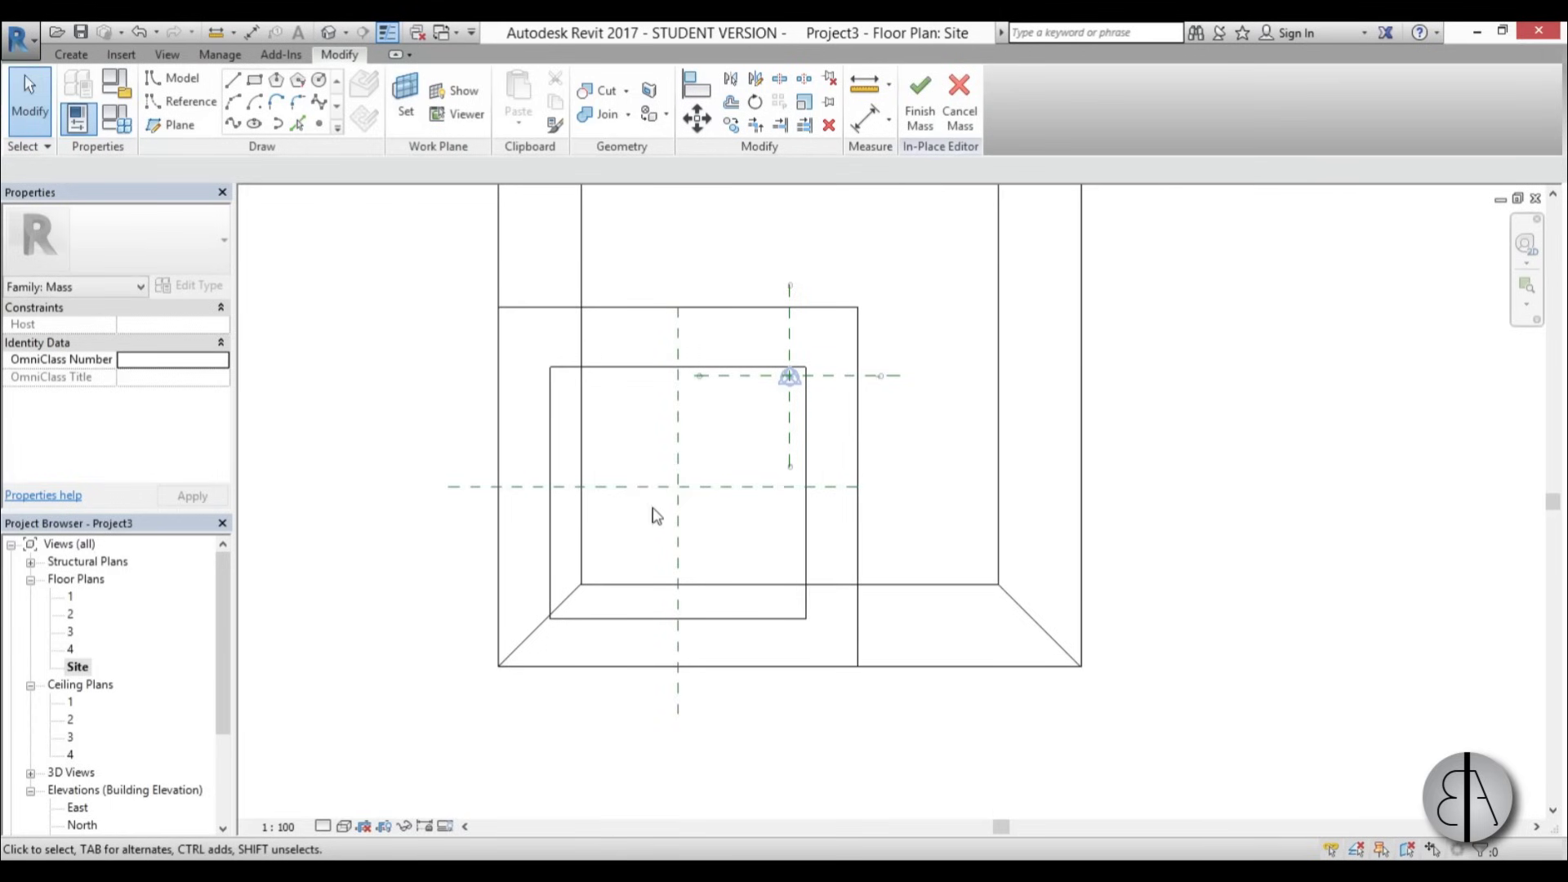
# Place the Level 3 rectangle's upper edge 34 m from the horizontal reference plane
pyautogui.scroll(1, 646, 400)
pyautogui.click(633, 370)
pyautogui.scroll(2, 713, 468)
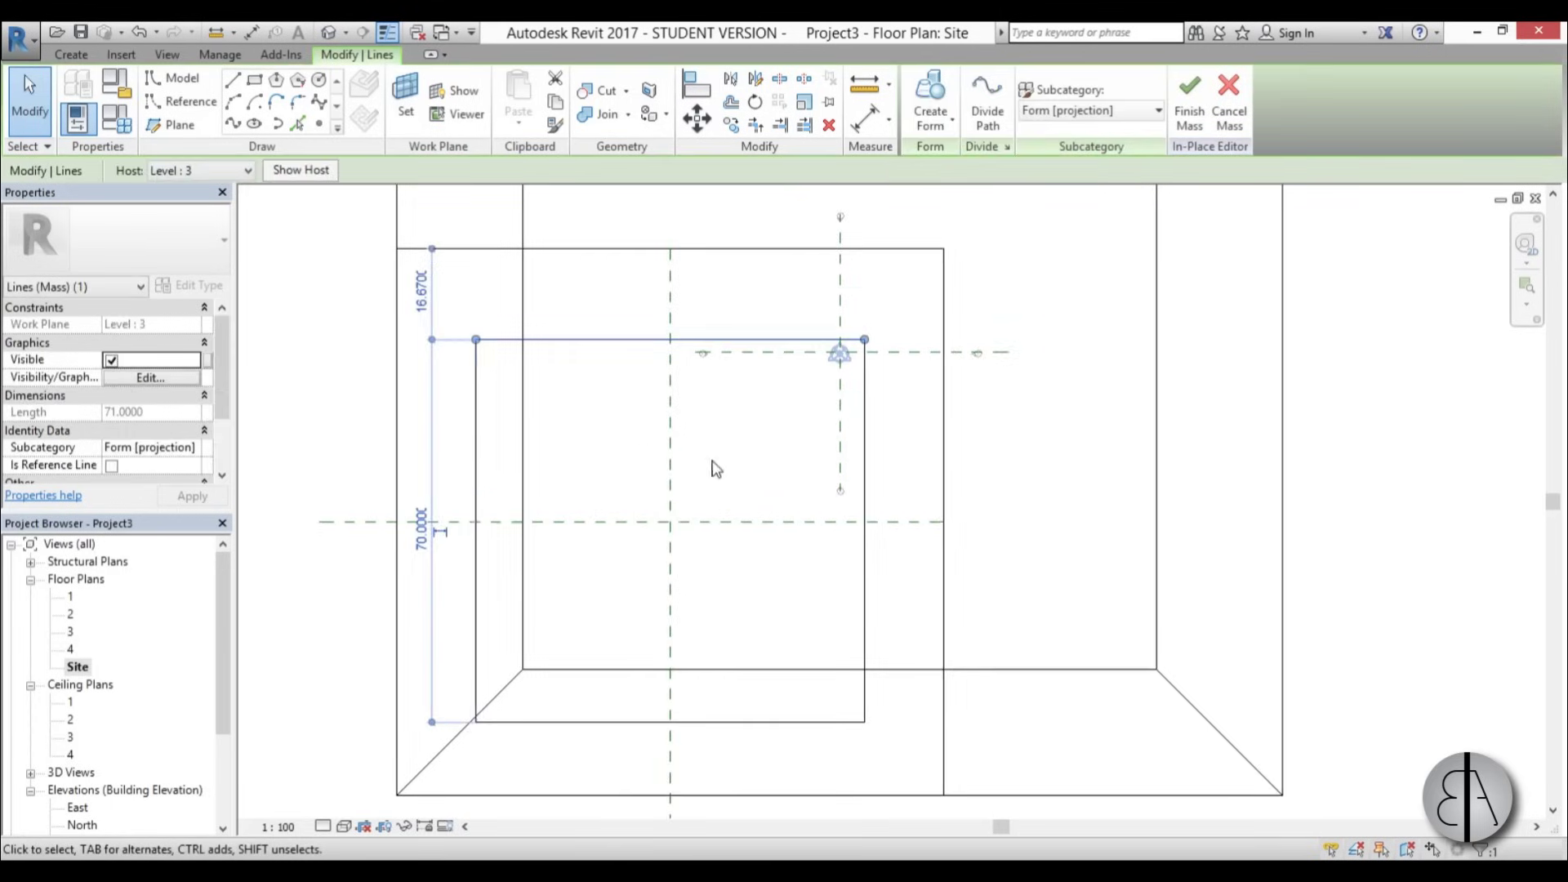
pyautogui.moveTo(435, 726); pyautogui.dragTo(563, 522)
pyautogui.click(422, 431)
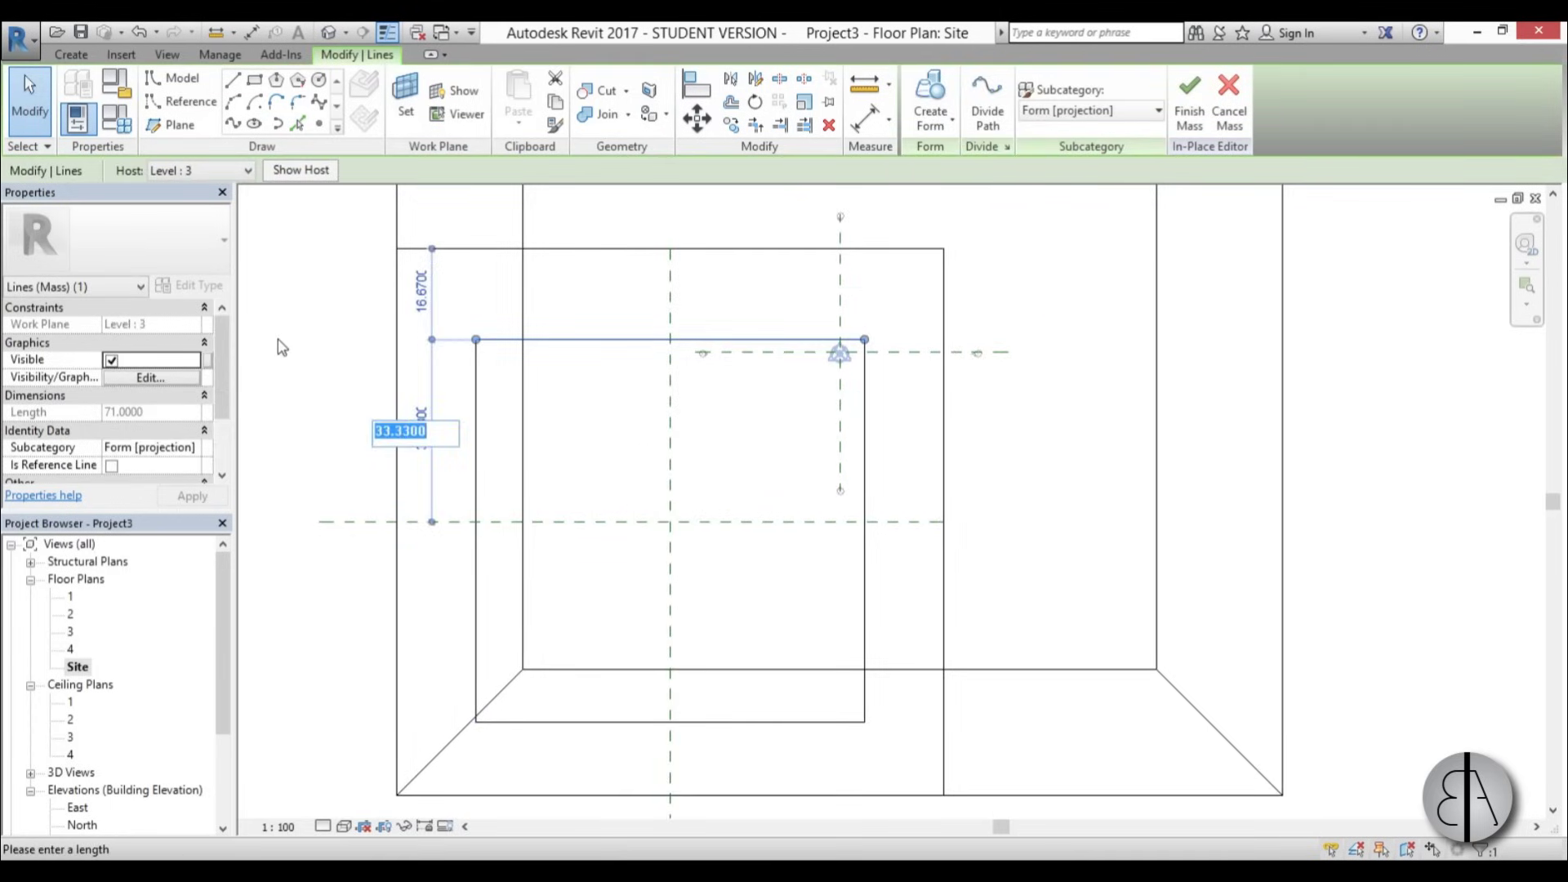
pyautogui.write('35')
pyautogui.press('Return')
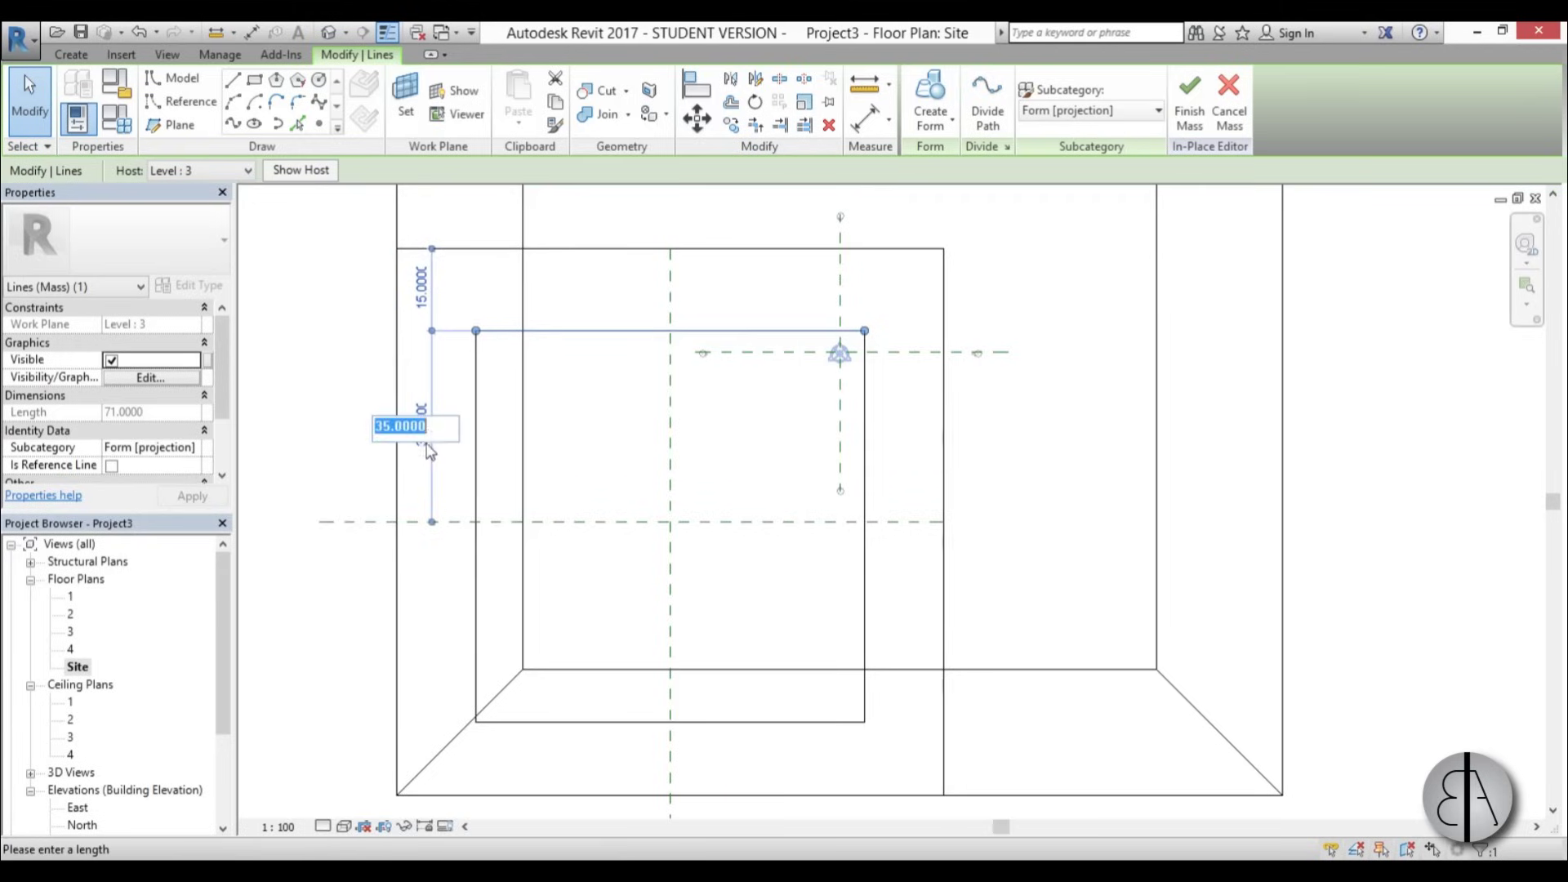
pyautogui.write('34')
pyautogui.press('Return')
pyautogui.scroll(-2, 829, 412)
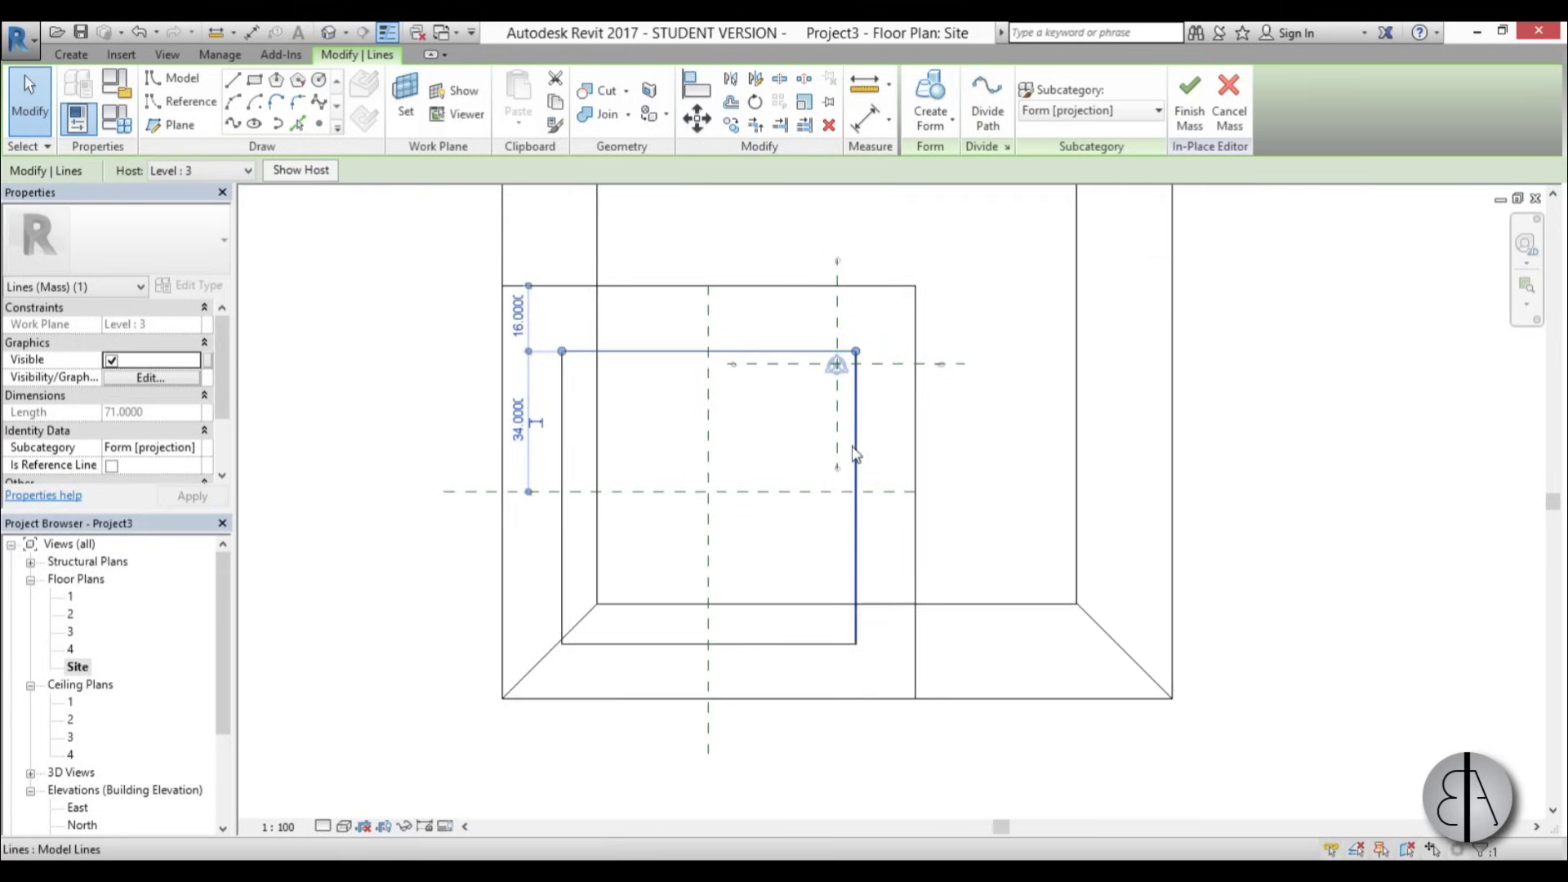
# Place the Level 3 rectangle's right edge 34 m from the vertical reference plane
pyautogui.press('Tab')
pyautogui.press('Escape')
pyautogui.click(857, 468)
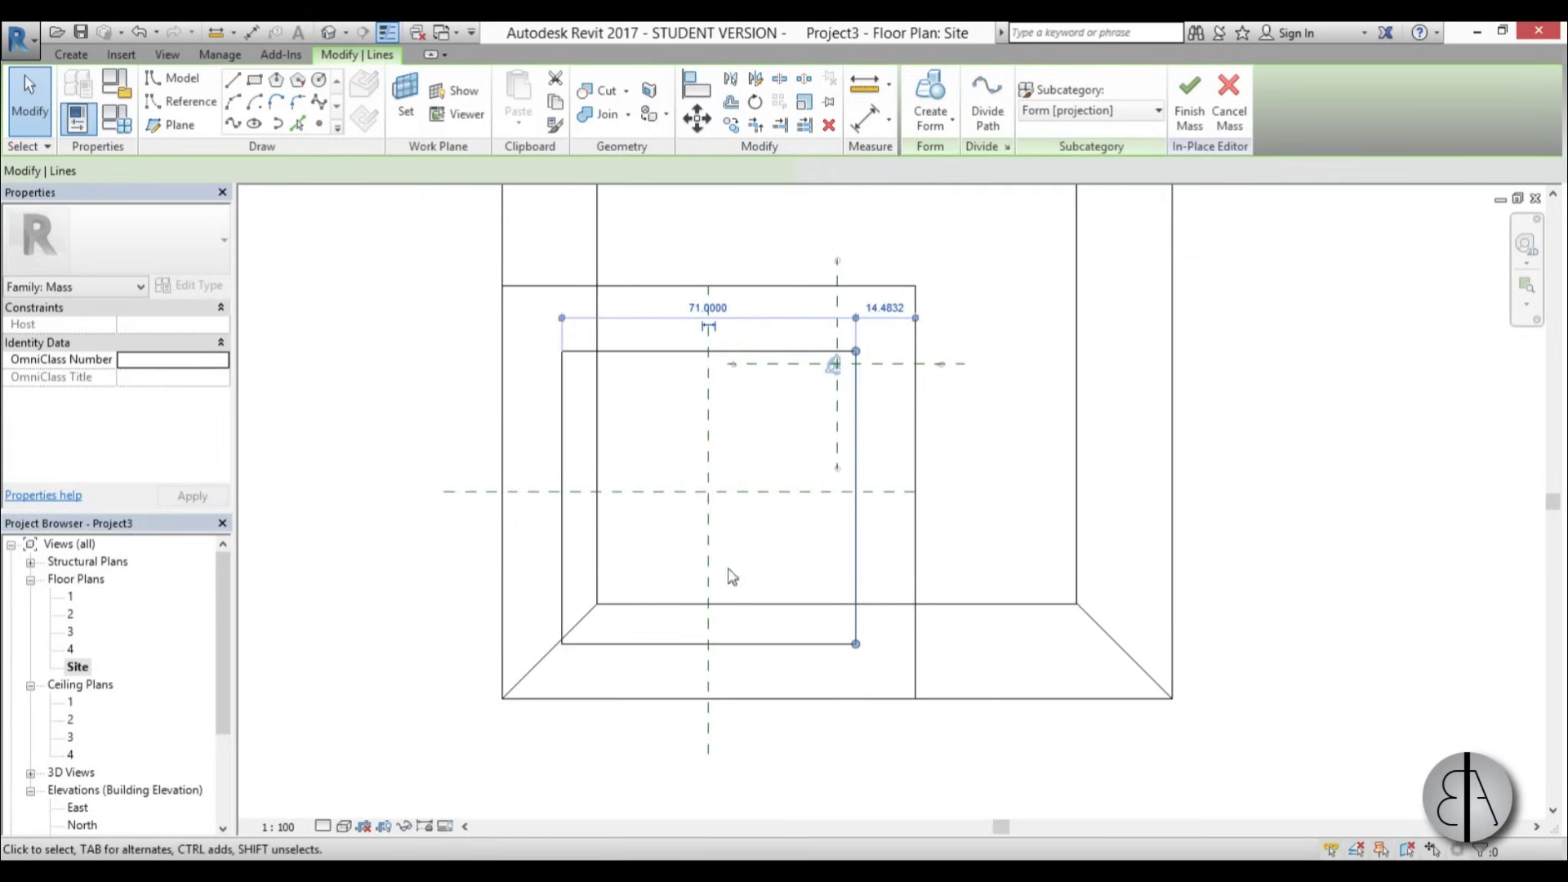
pyautogui.moveTo(563, 318); pyautogui.dragTo(708, 359)
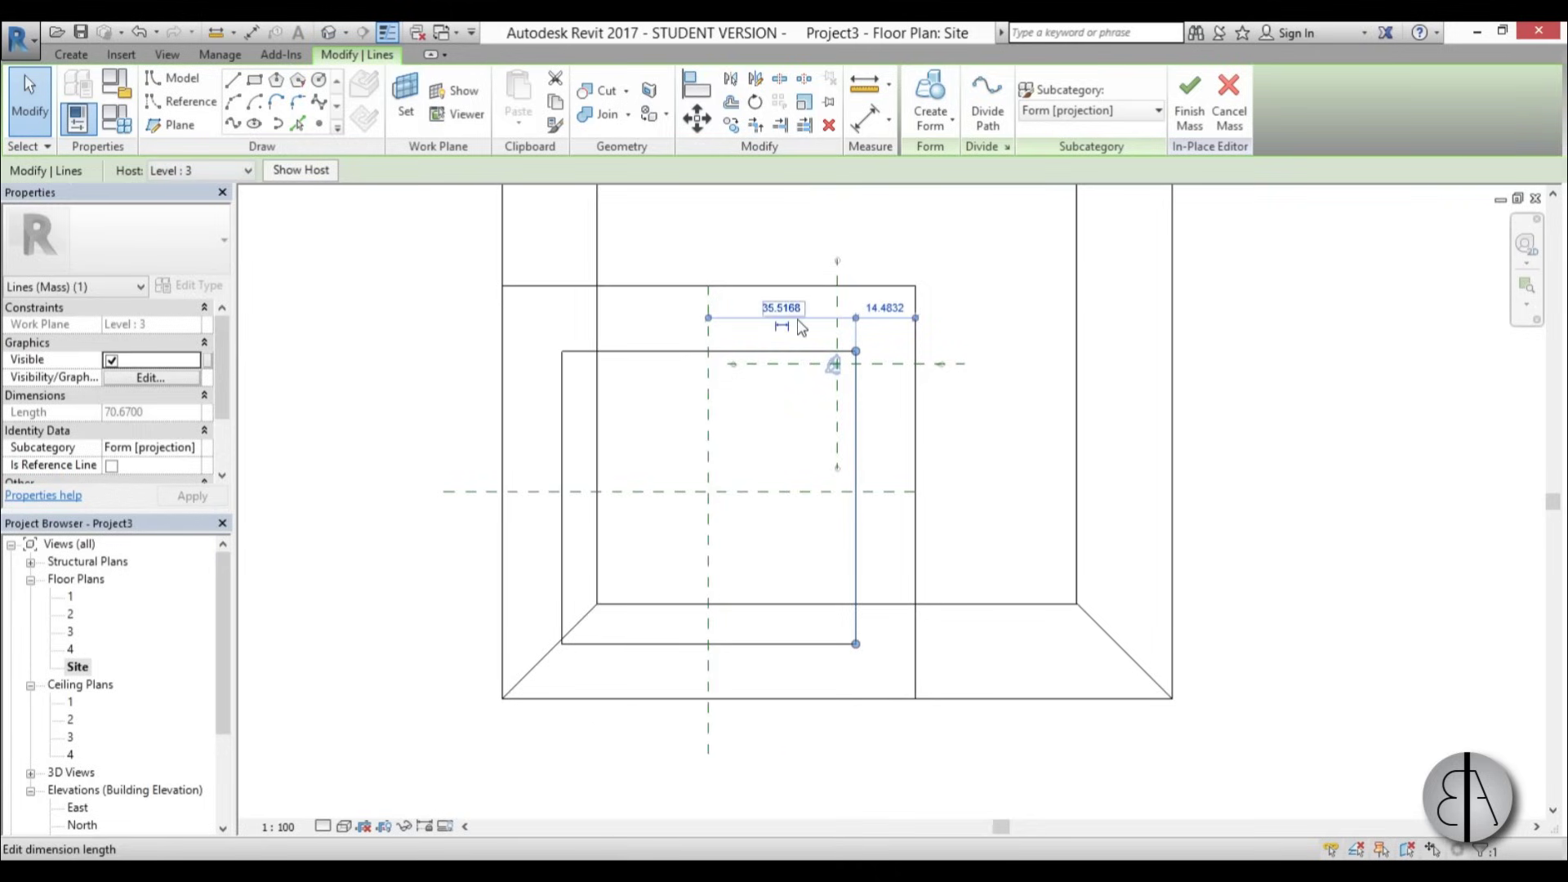
pyautogui.press('Return')
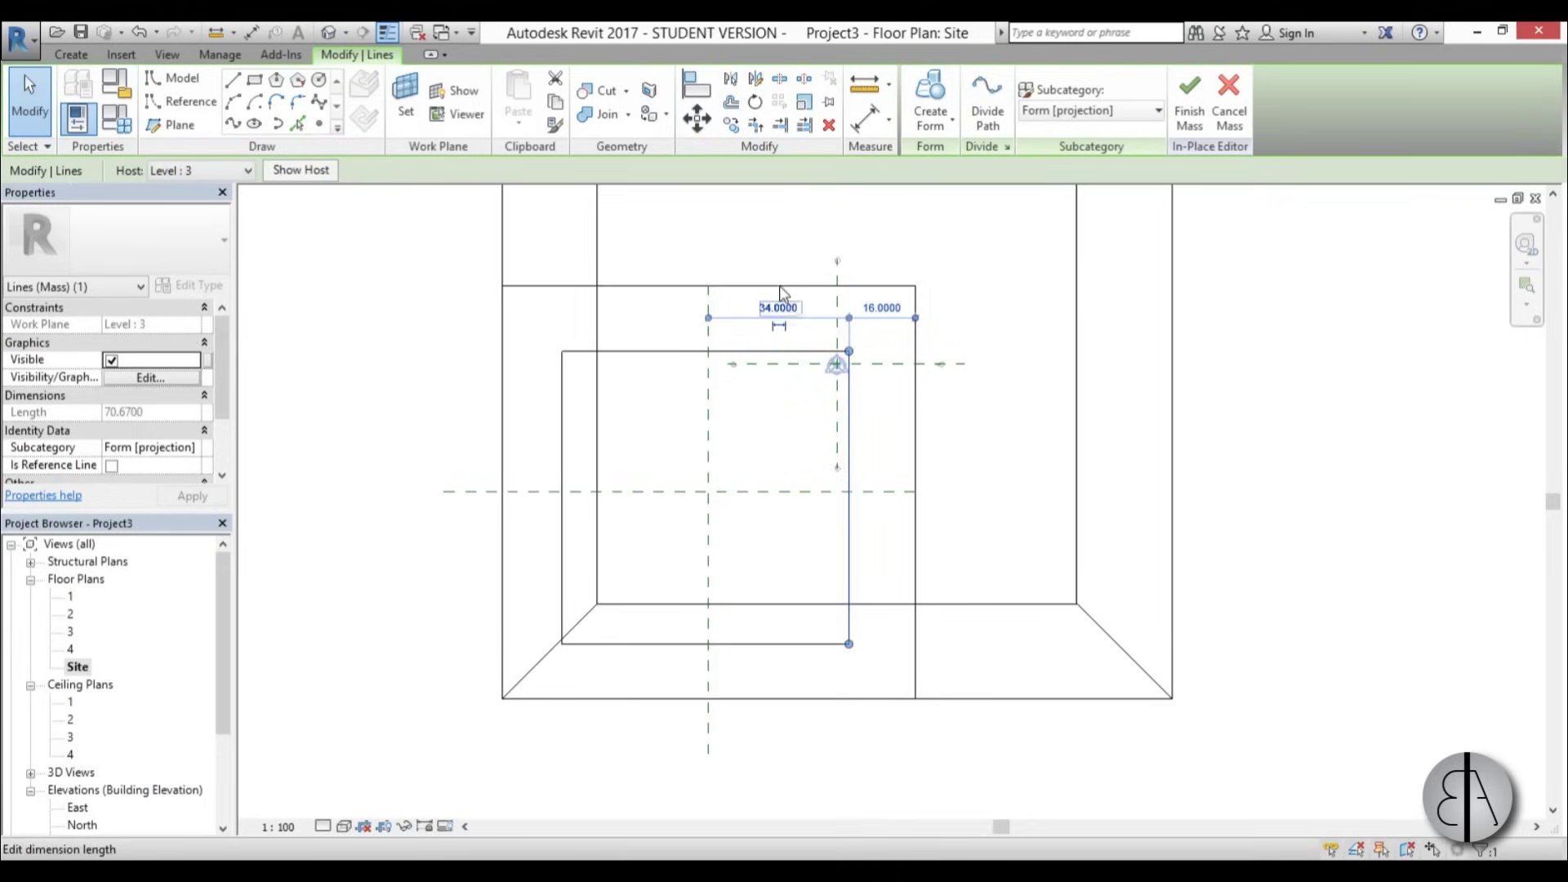
pyautogui.press('Escape')
pyautogui.scroll(-1, 602, 532)
# Extend the Level 3 rectangle's left and lower edges beyond the base form, to about 103 m wide and 121 m deep
pyautogui.press('Tab')
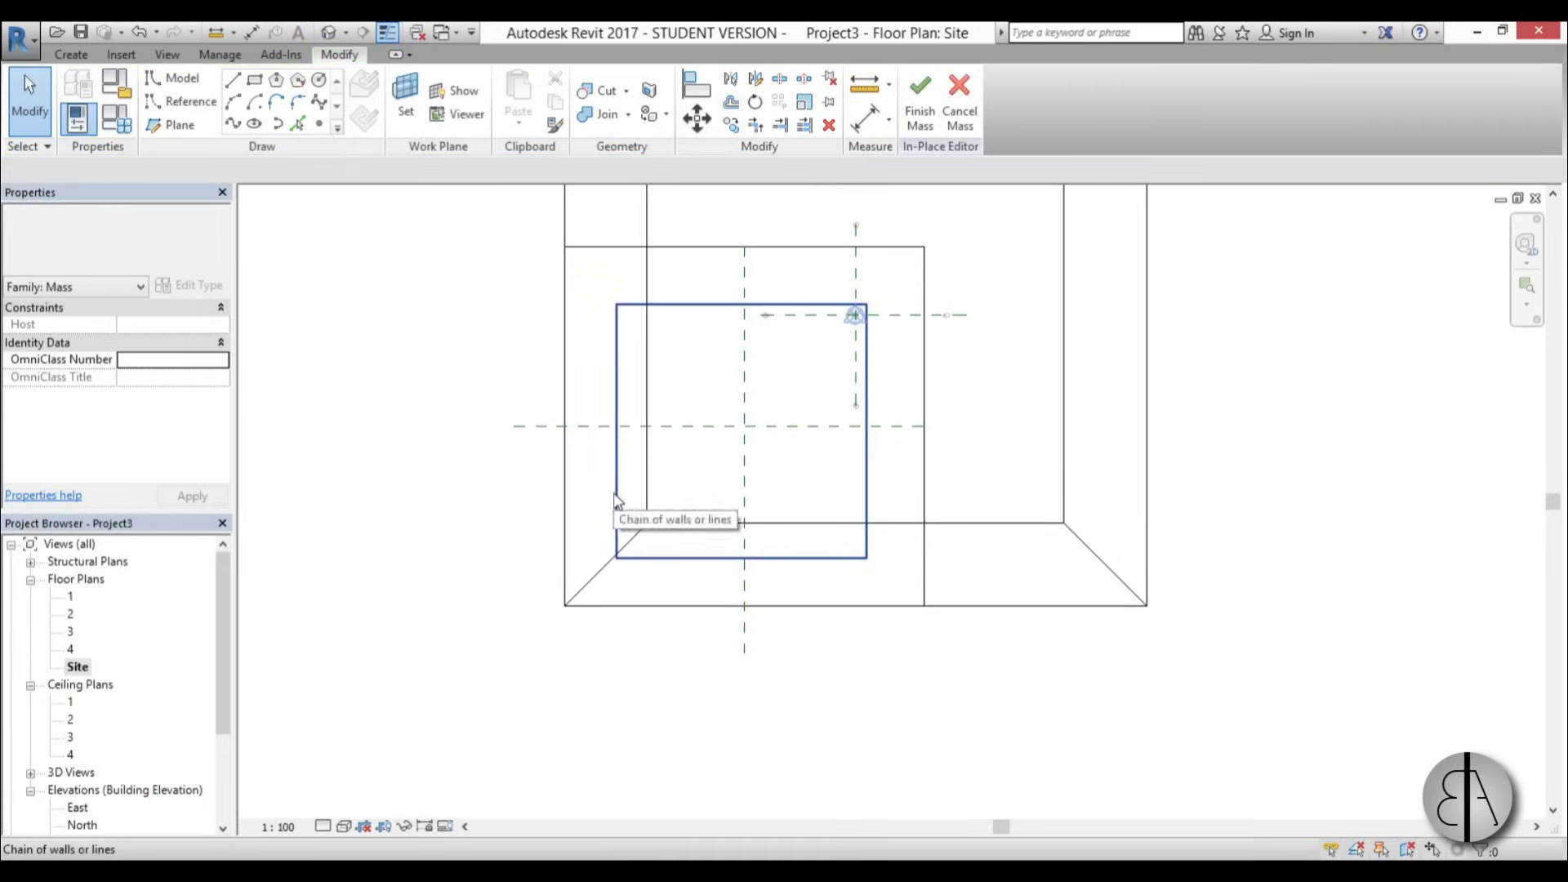
pyautogui.moveTo(619, 483); pyautogui.dragTo(496, 465)
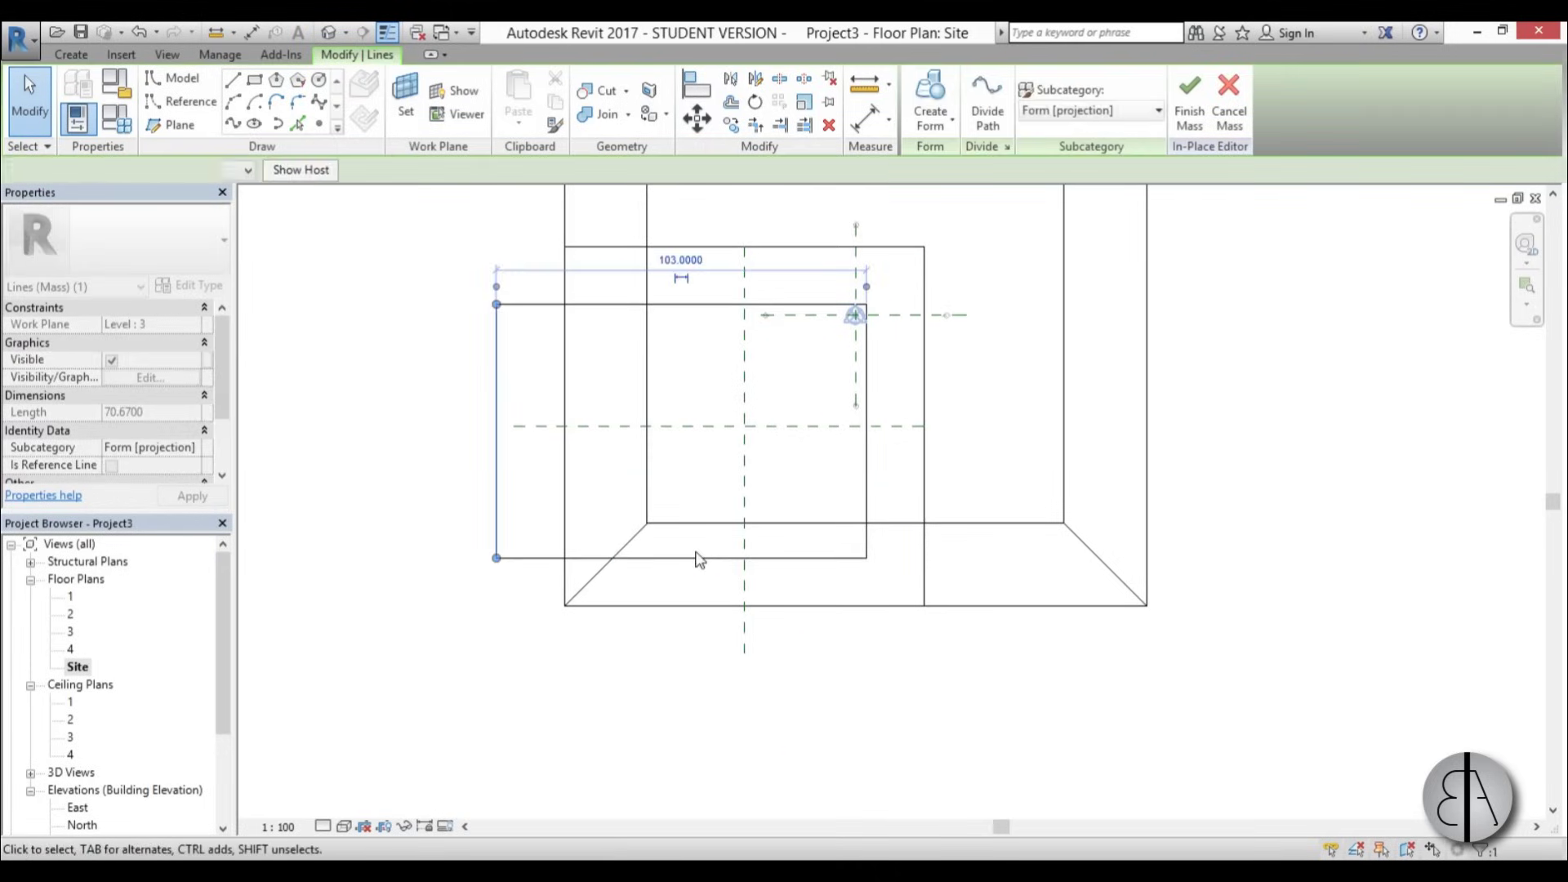
pyautogui.moveTo(691, 562); pyautogui.dragTo(686, 740)
pyautogui.click(651, 306)
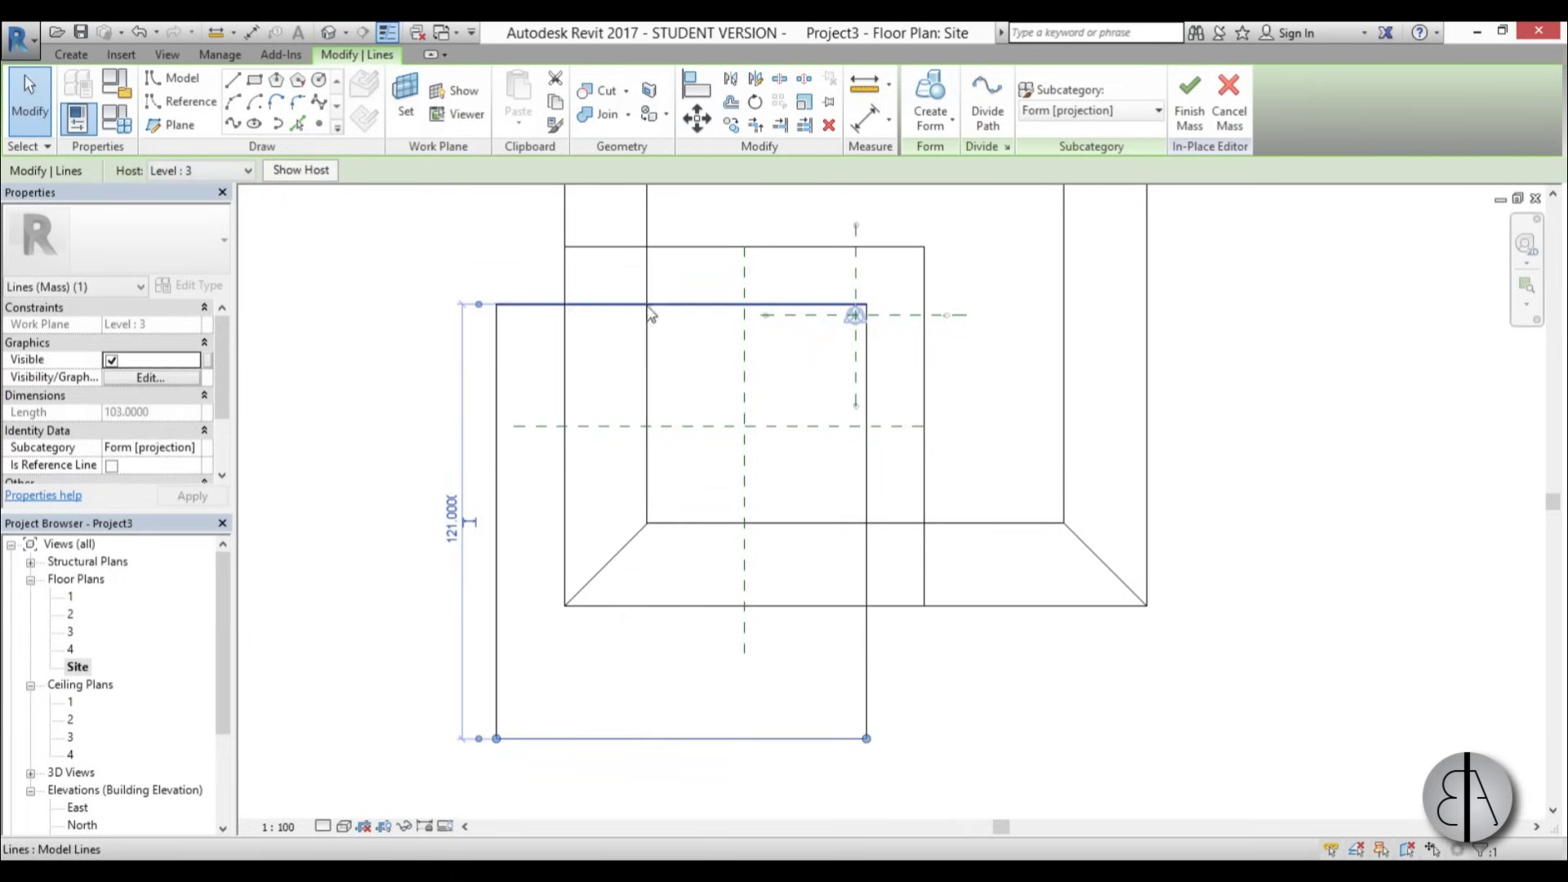
# Extend the Level 1 square's left and lower edges outward beyond the base form, to about 134 m wide and 153 m deep
pyautogui.click(564, 498)
pyautogui.moveTo(564, 498); pyautogui.dragTo(441, 498)
pyautogui.click(668, 605)
pyautogui.moveTo(668, 606); pyautogui.dragTo(668, 796)
pyautogui.scroll(-3, 575, 436)
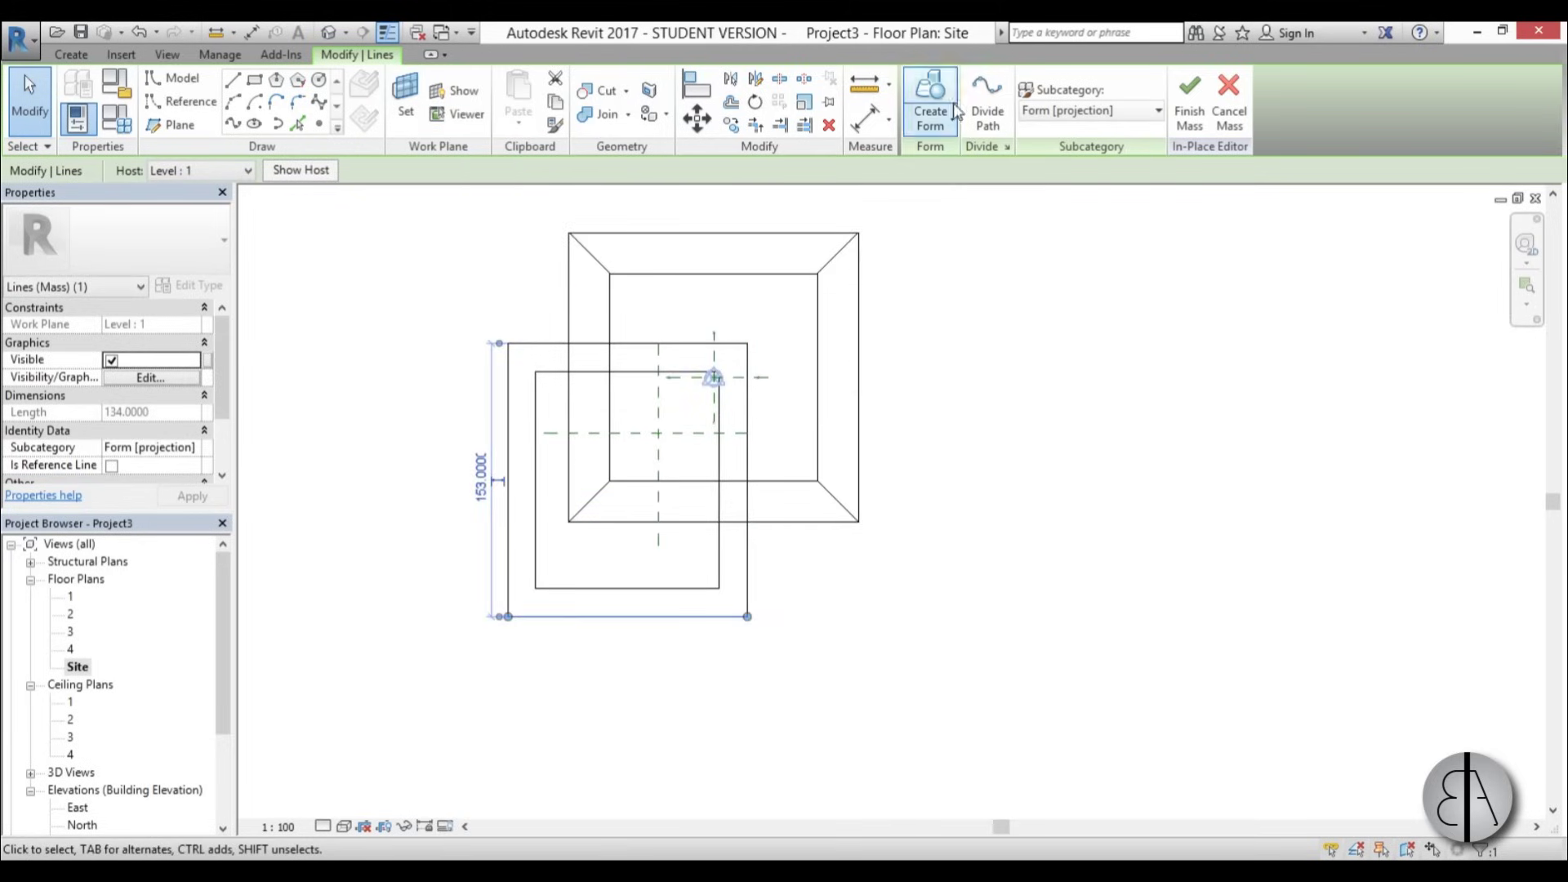
# In the 3D view, create a void form between the Level 1 and Level 3 rectangles to cut the tapered mass
pyautogui.click(328, 33)
pyautogui.keyDown('shift'); pyautogui.moveTo(853, 578); pyautogui.dragTo(1294, 511, button='middle'); pyautogui.keyUp('shift')
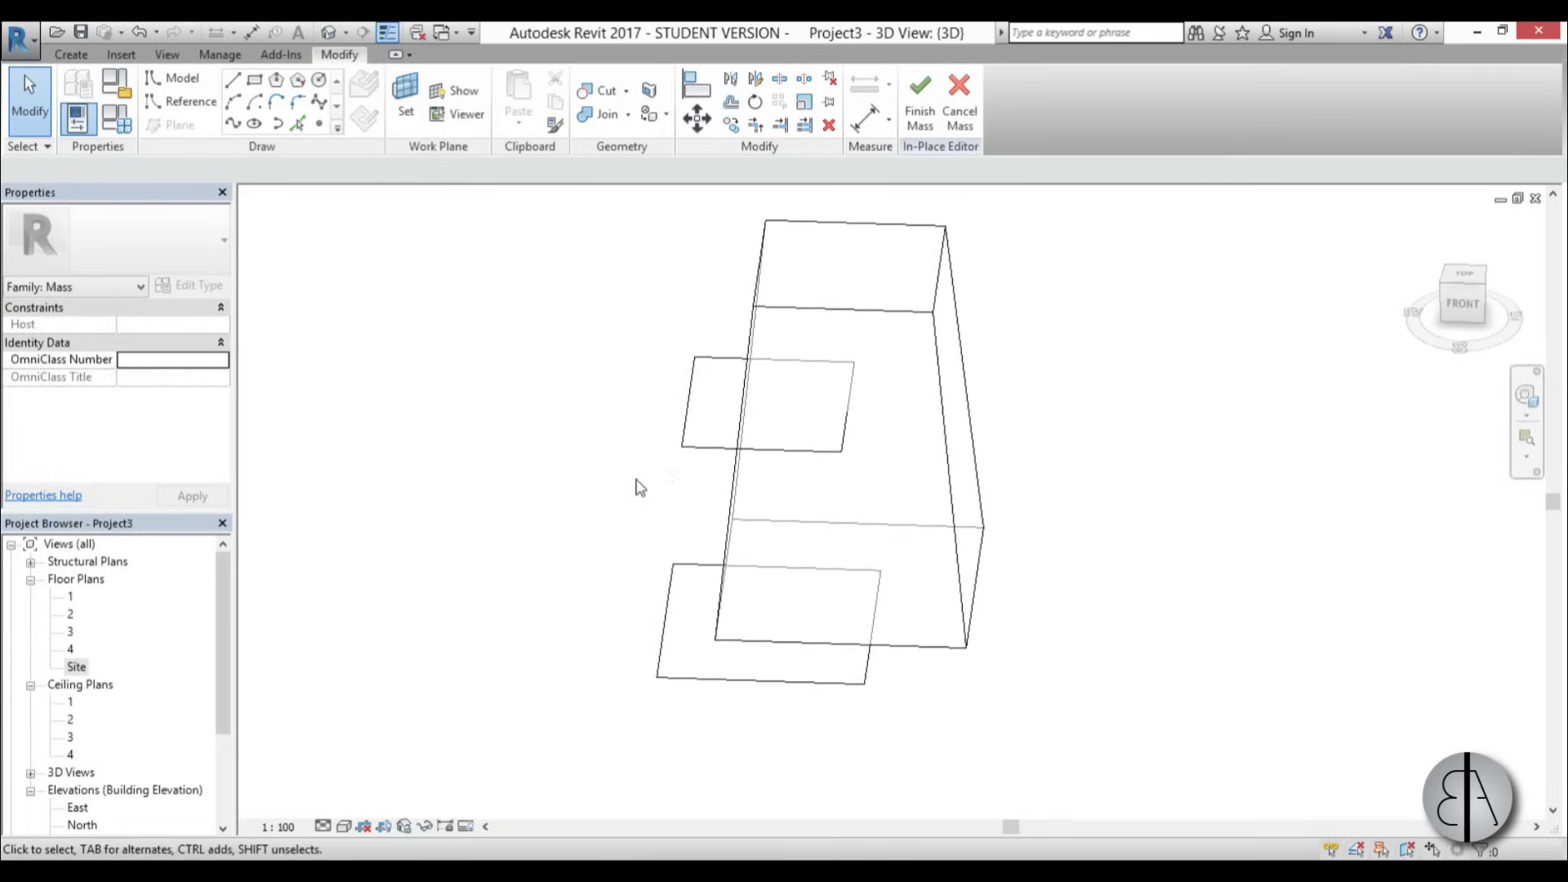
pyautogui.click(689, 448)
pyautogui.keyDown('ctrl'); pyautogui.click(700, 565); pyautogui.keyUp('ctrl')
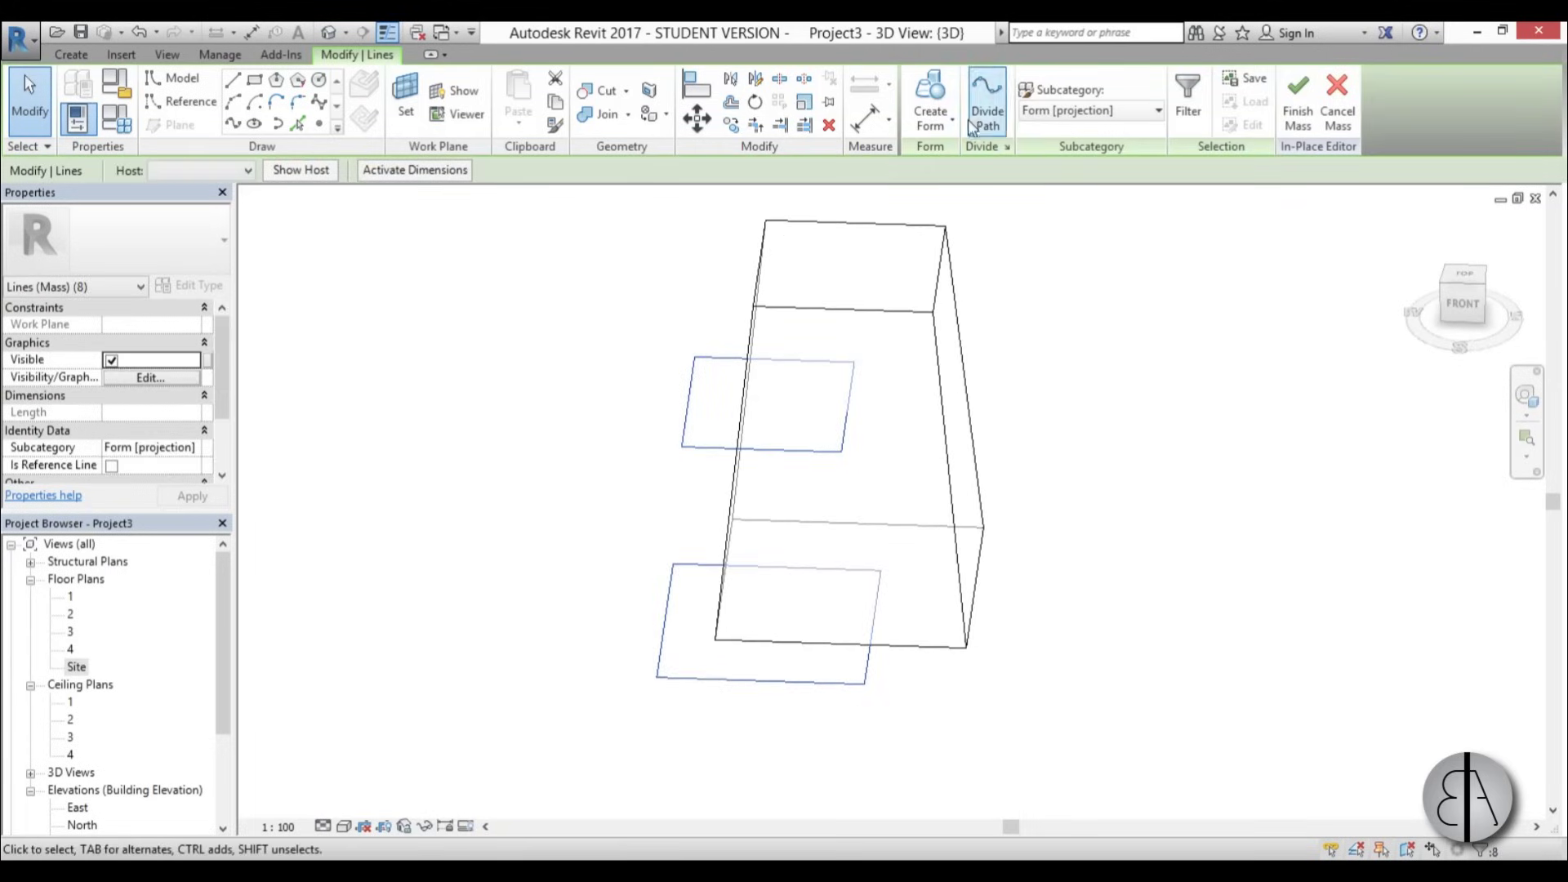
pyautogui.click(940, 114)
pyautogui.click(967, 204)
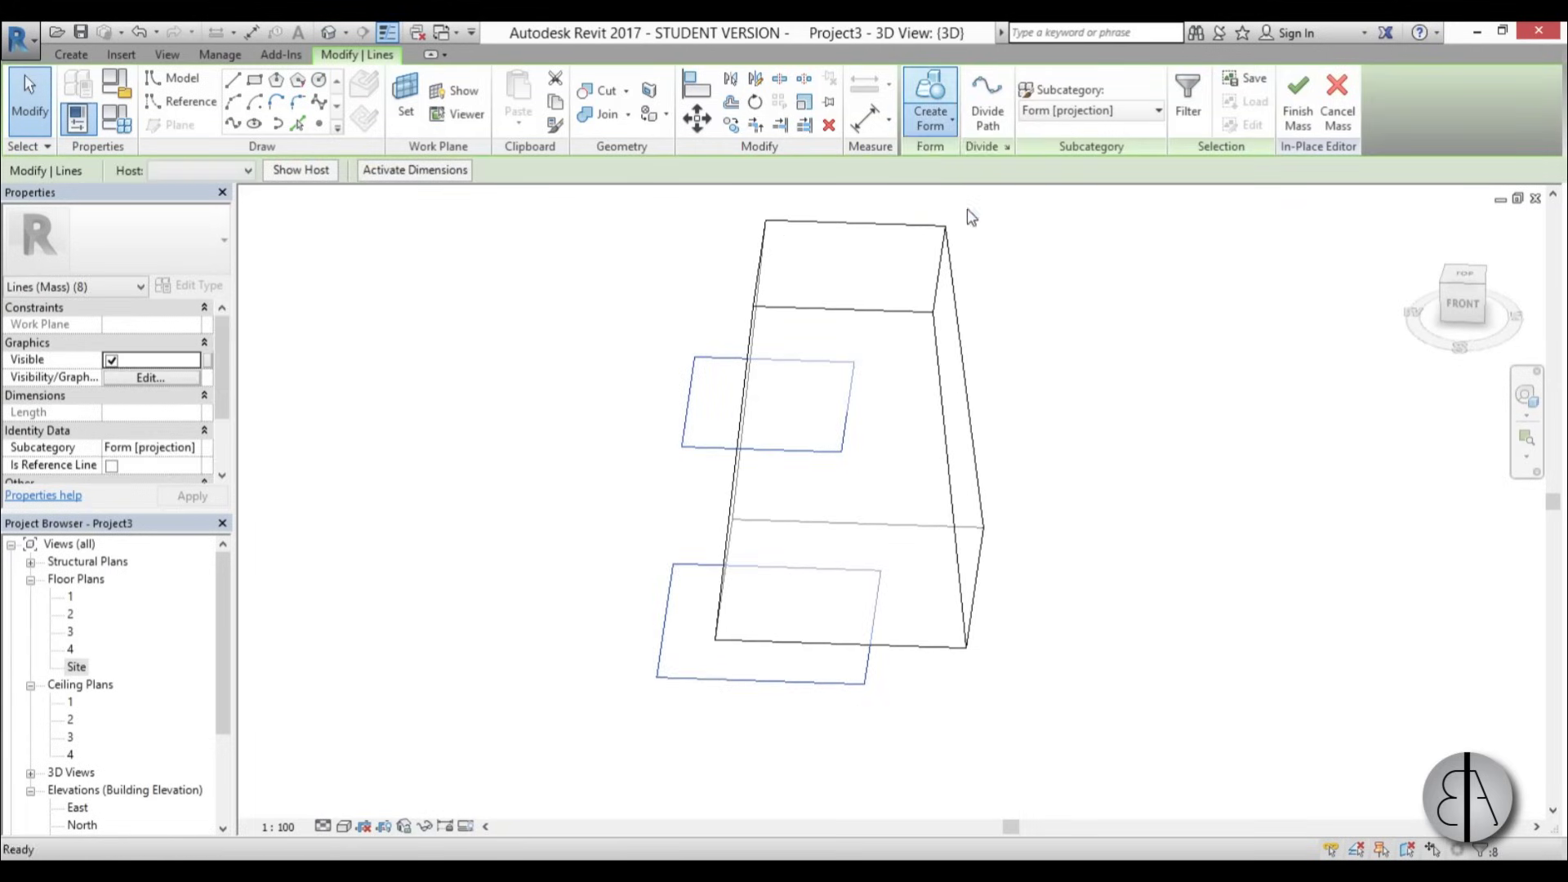
pyautogui.keyDown('shift'); pyautogui.moveTo(953, 620); pyautogui.dragTo(1058, 587, button='middle'); pyautogui.keyUp('shift')
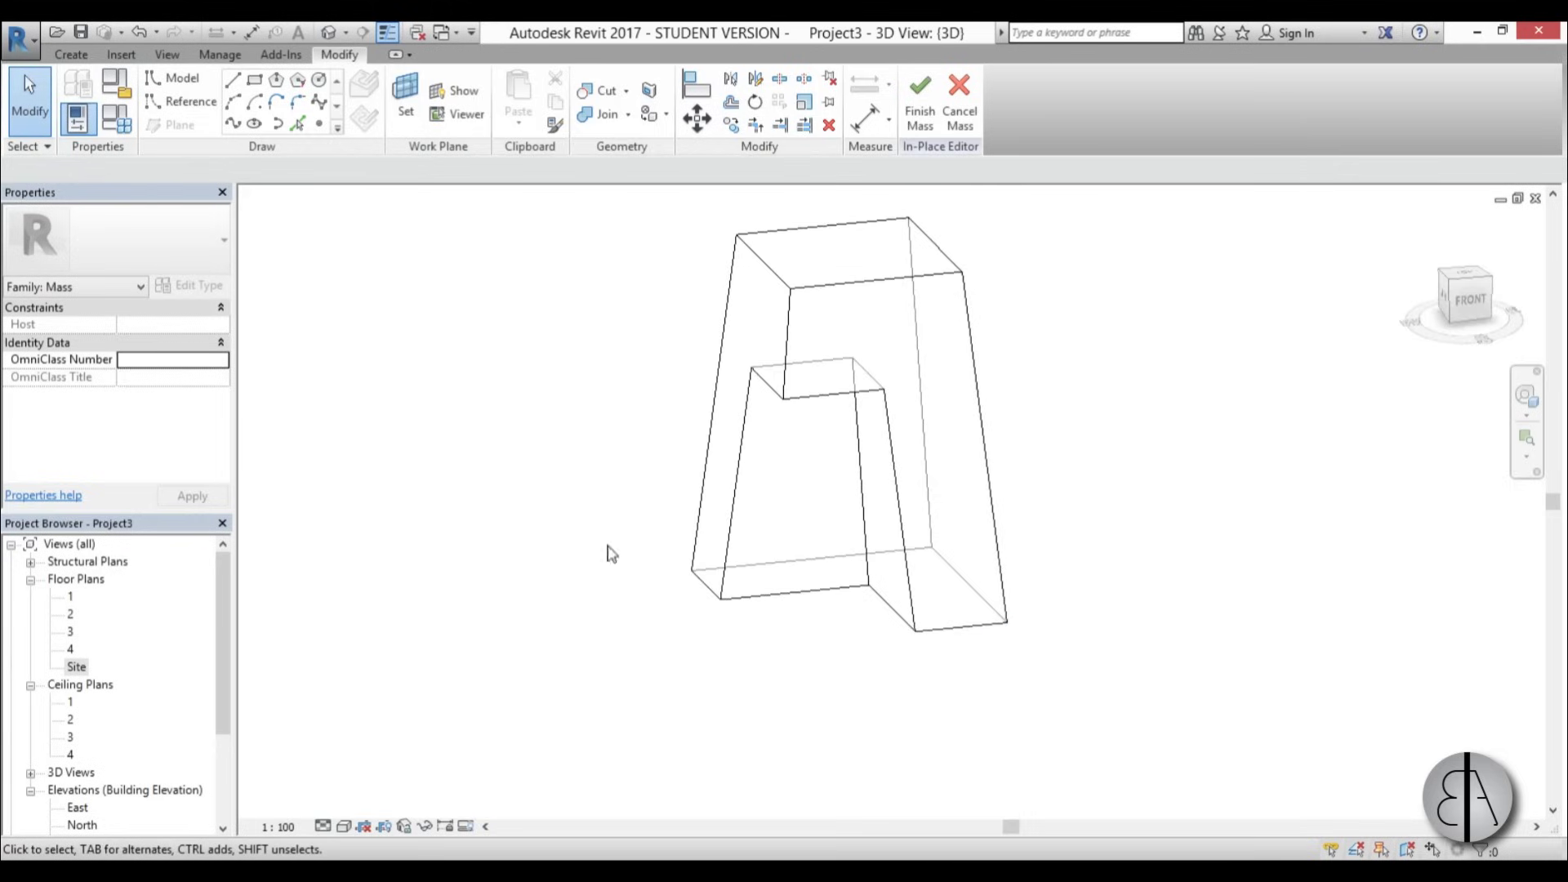
# Return to the Site floor plan and set Level 2 as the work plane
pyautogui.doubleClick(75, 666)
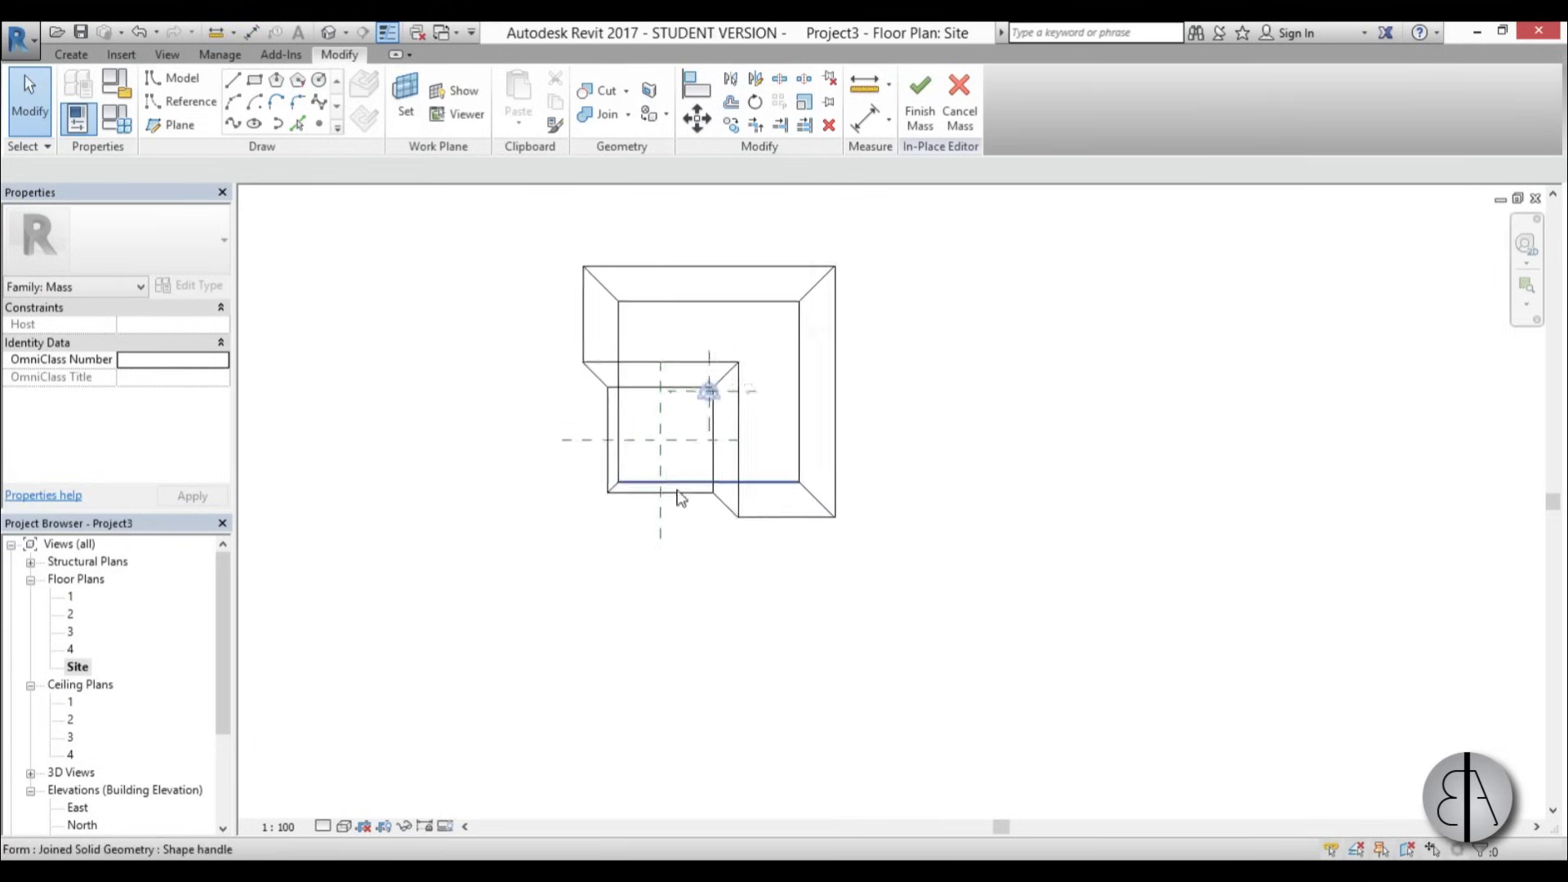
pyautogui.scroll(-2, 710, 409)
pyautogui.scroll(4, 686, 506)
pyautogui.scroll(2, 621, 490)
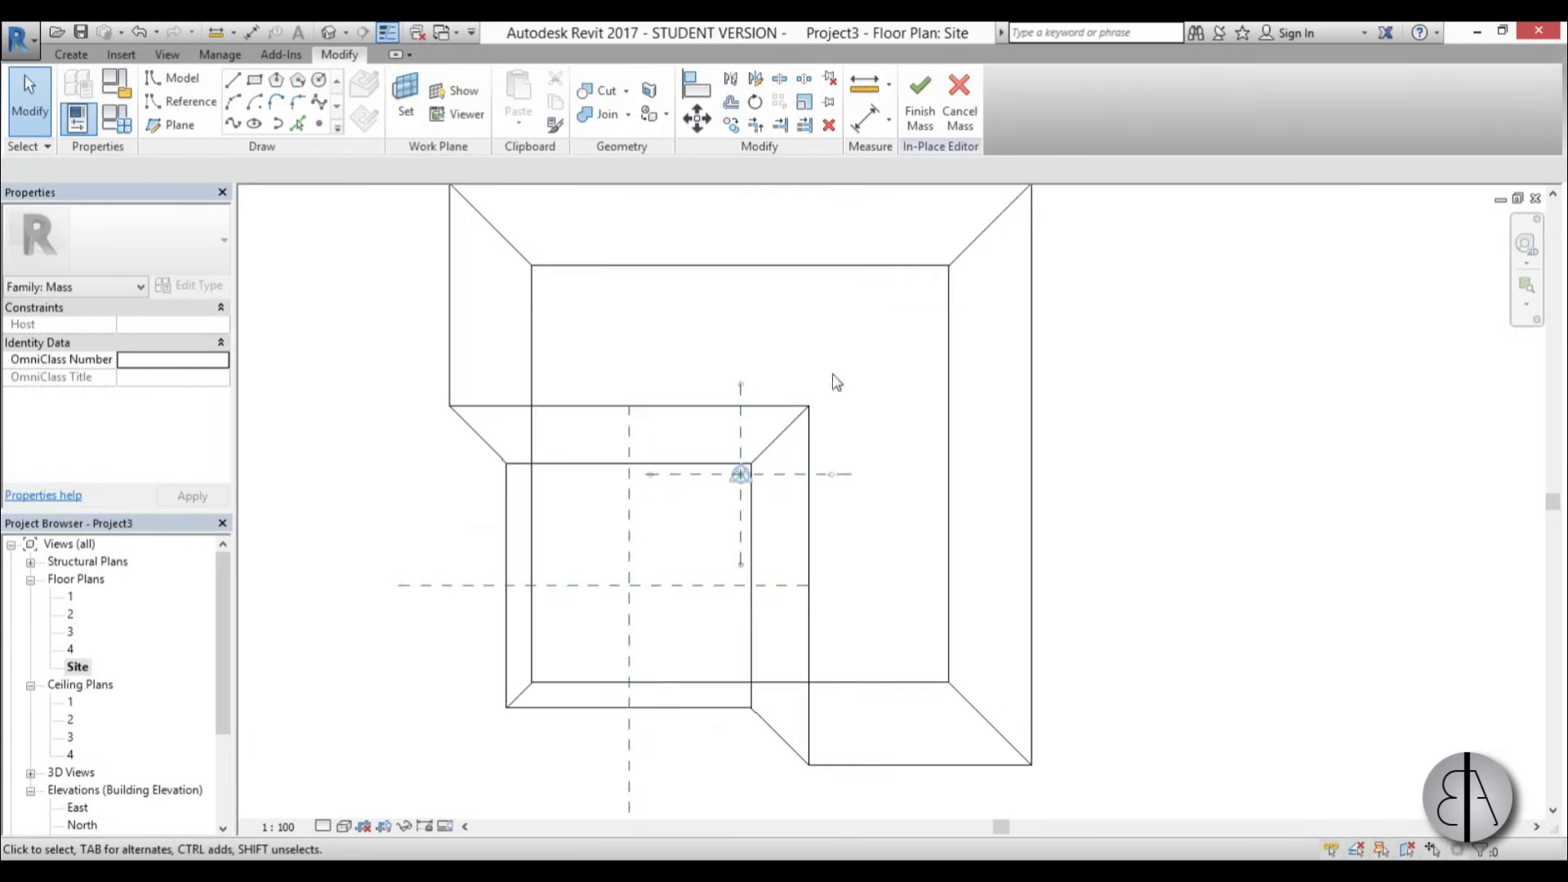
pyautogui.scroll(-2, 776, 492)
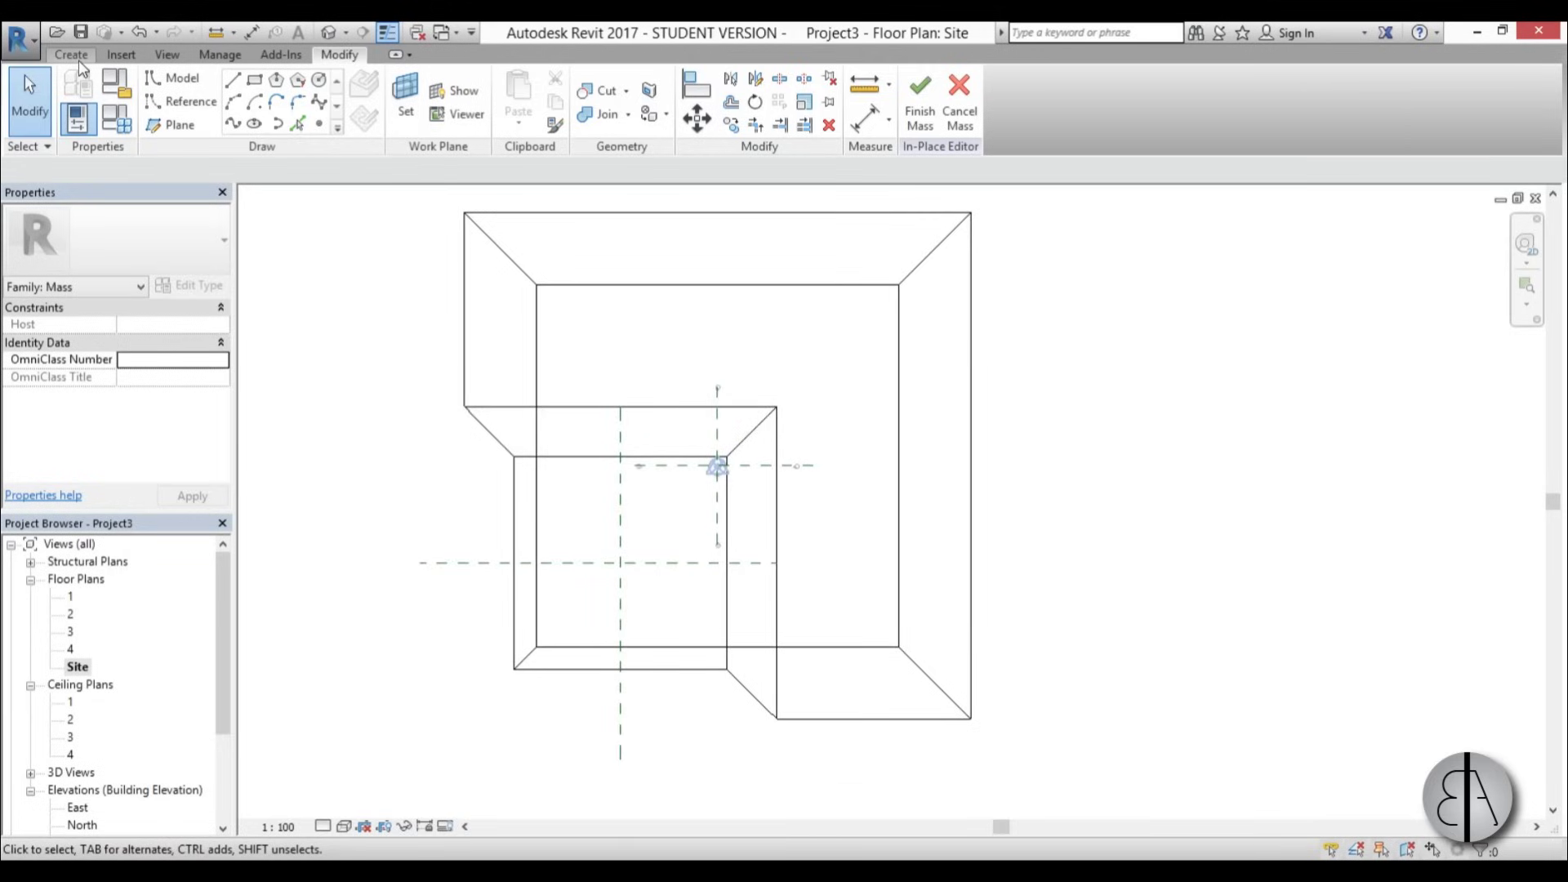
pyautogui.click(406, 98)
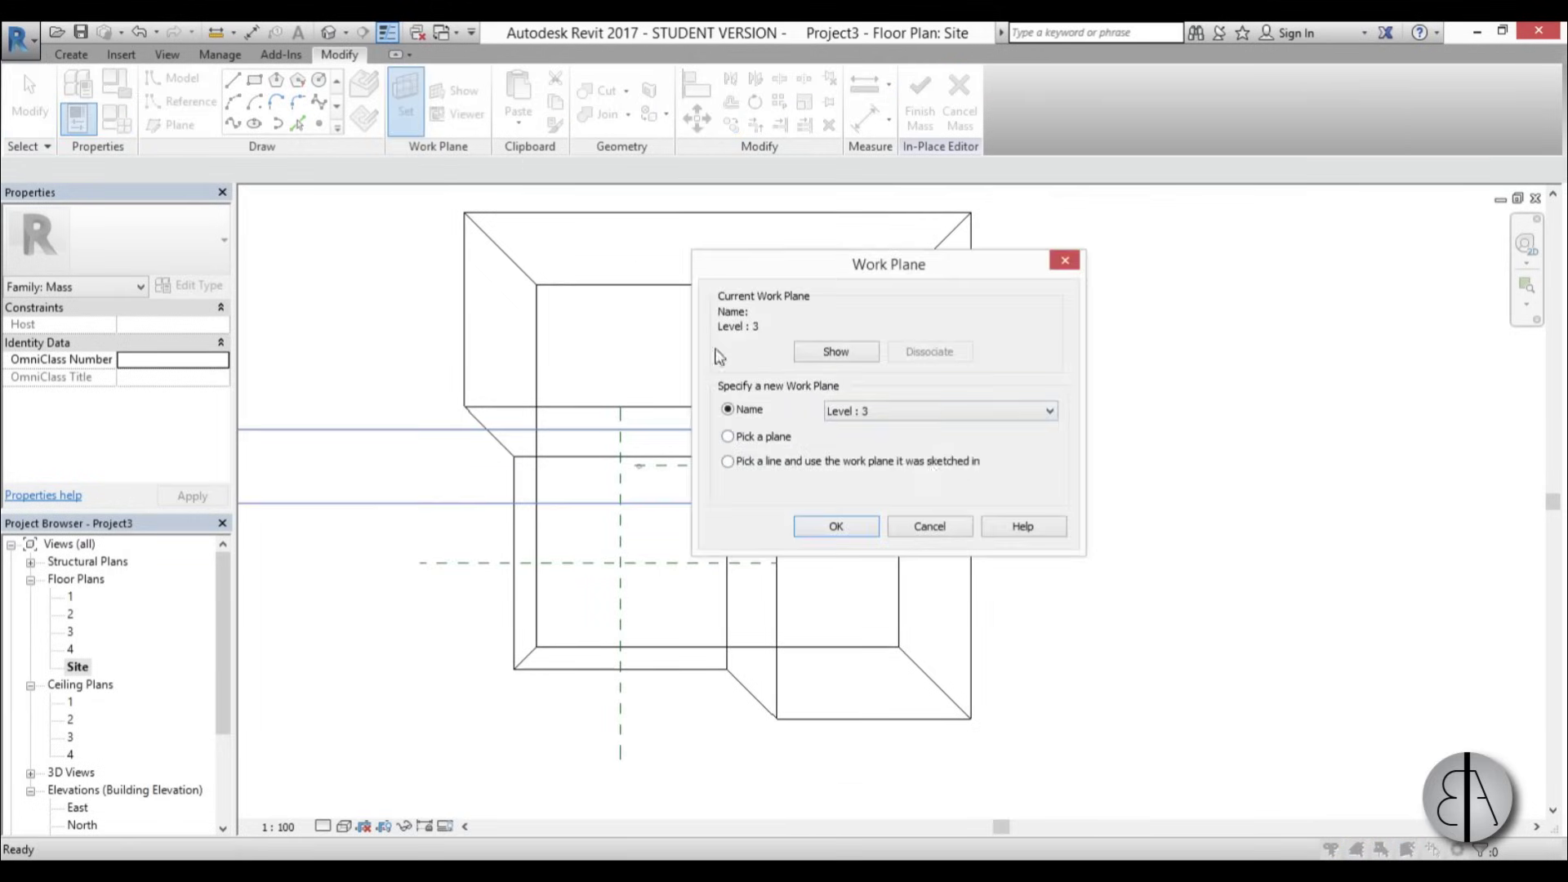
pyautogui.click(929, 410)
pyautogui.click(890, 448)
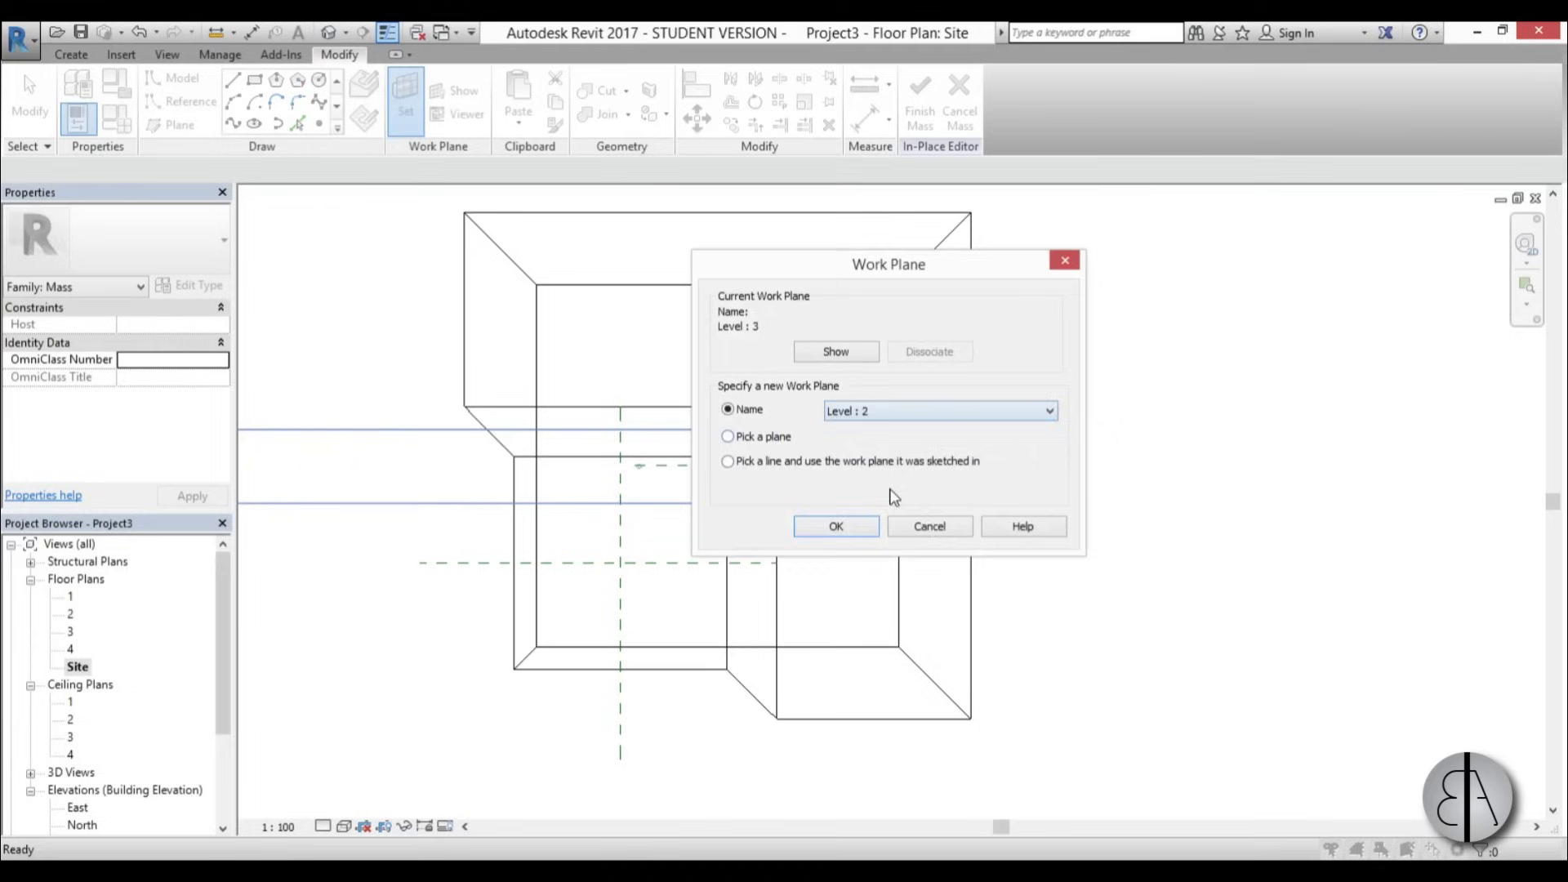
pyautogui.click(838, 528)
pyautogui.scroll(-1, 713, 384)
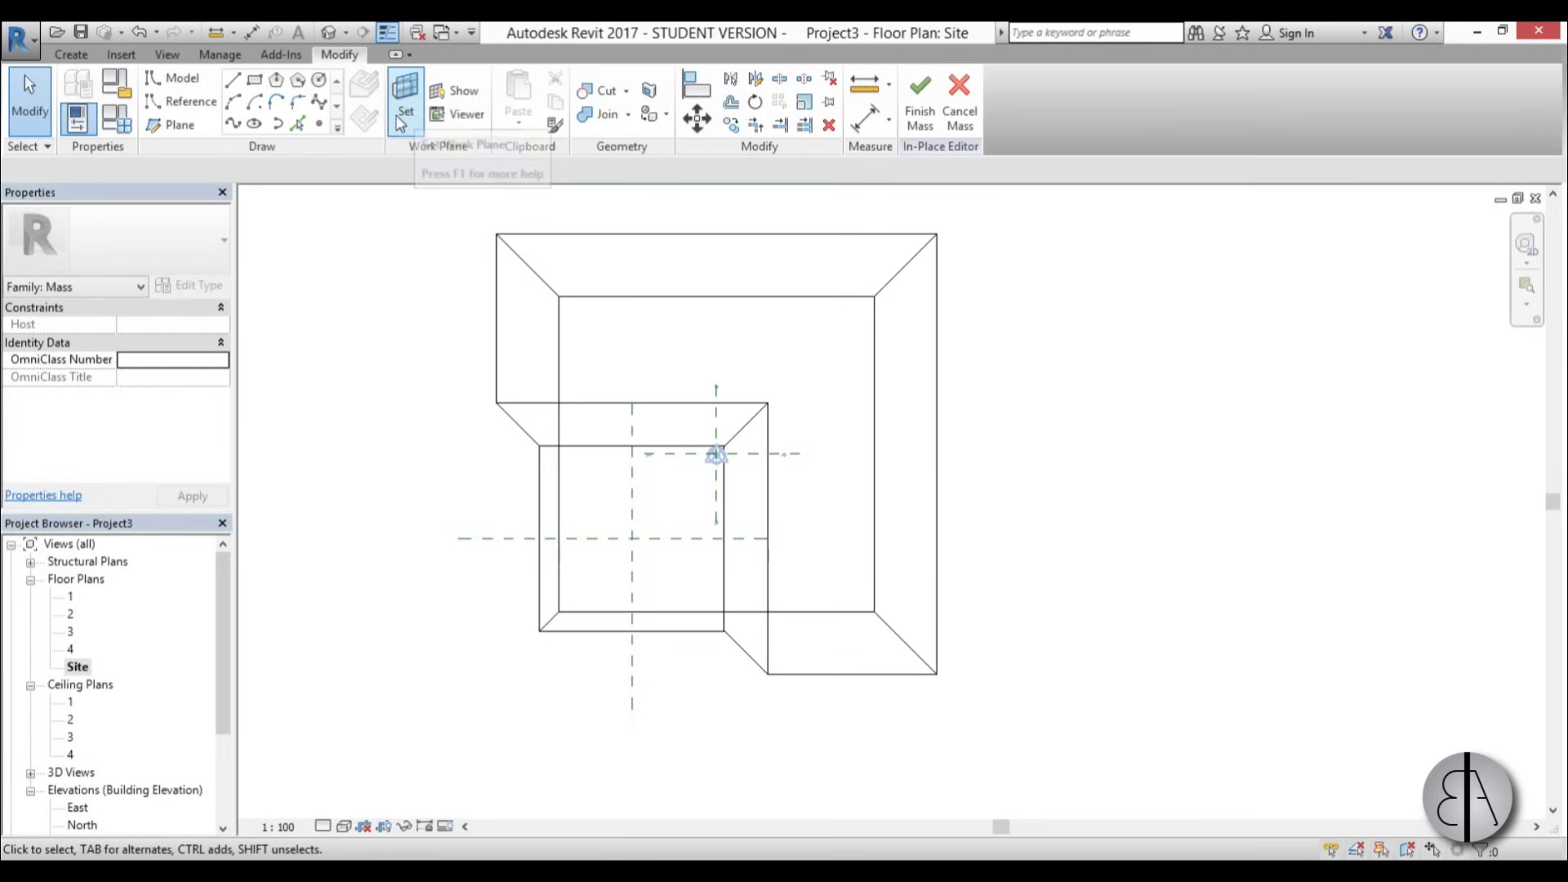
# Sketch a rectangle near the base form's upper-right corner and move it closer to that corner
pyautogui.click(255, 80)
pyautogui.scroll(2, 755, 318)
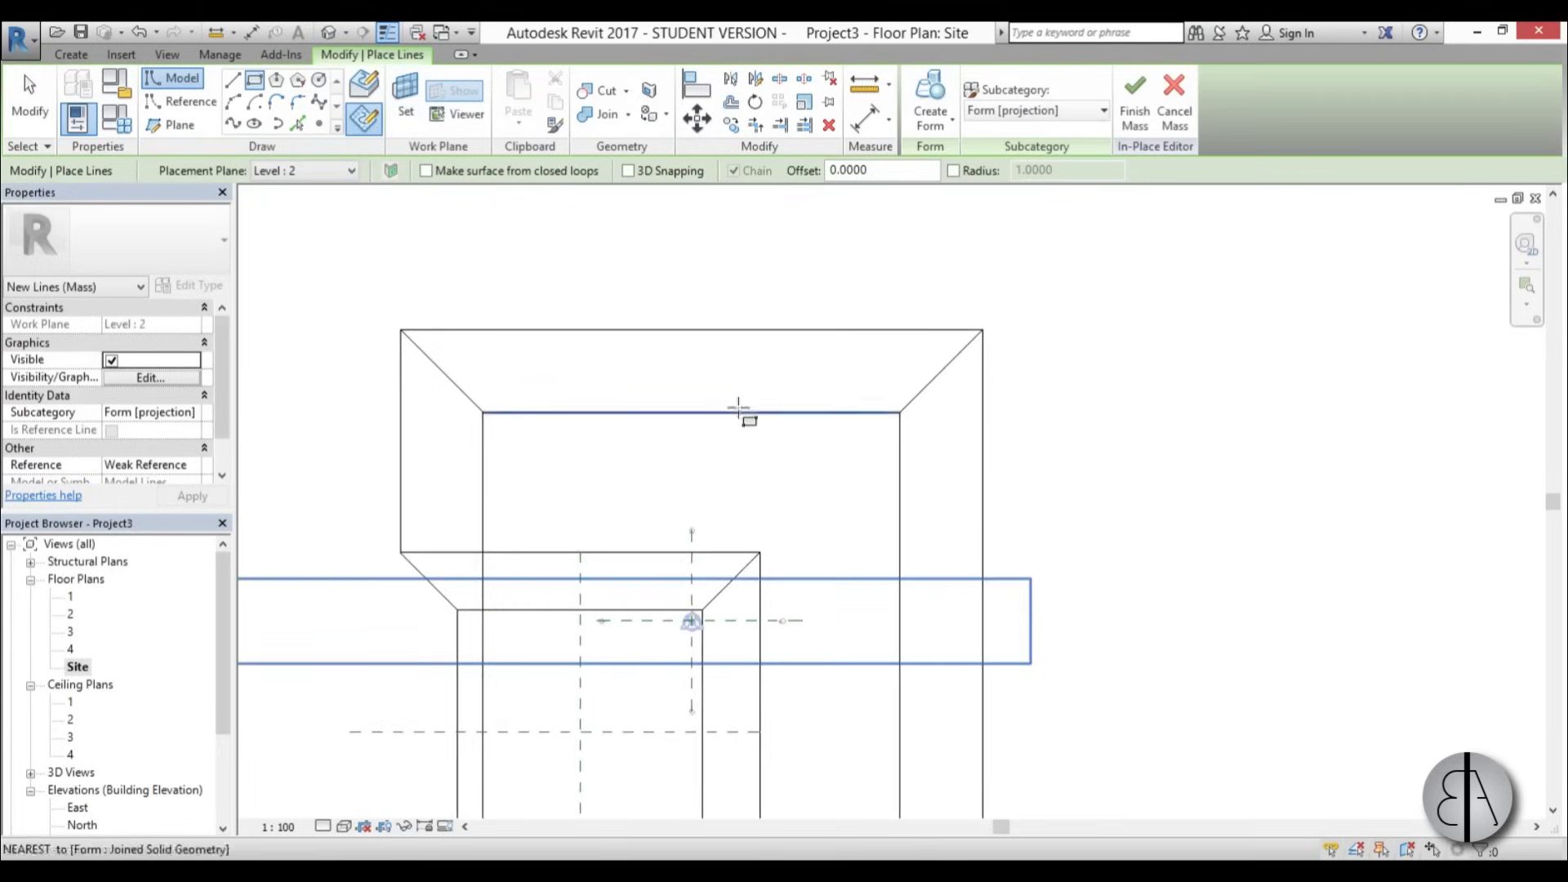
pyautogui.click(667, 327)
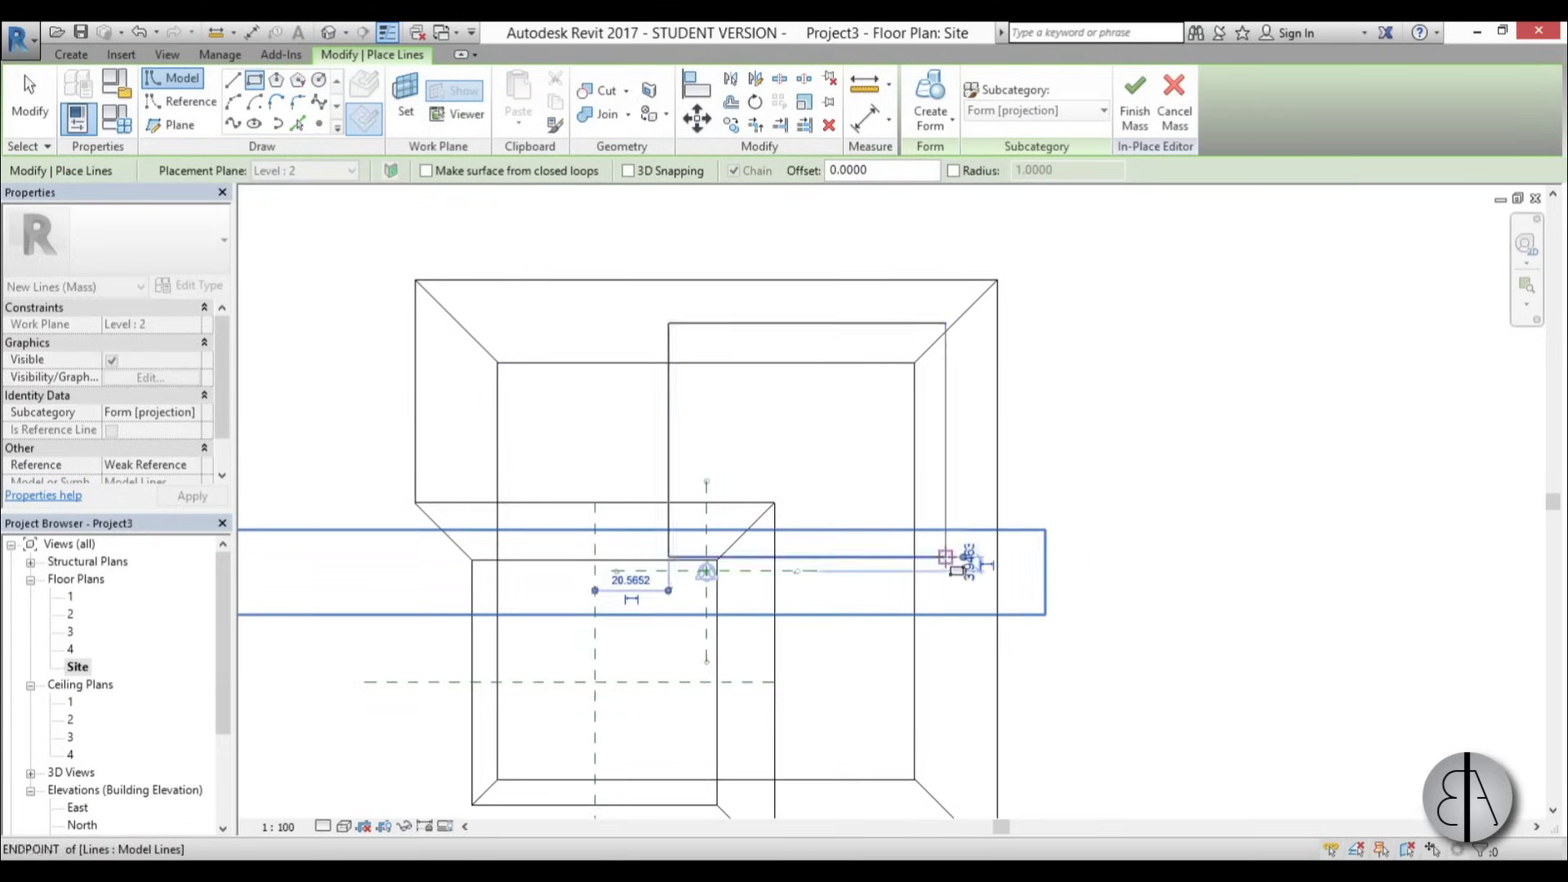
pyautogui.click(951, 575)
pyautogui.press('Escape')
pyautogui.press('Escape')
pyautogui.scroll(3, 951, 385)
pyautogui.moveTo(939, 381); pyautogui.dragTo(1001, 345)
pyautogui.click(1081, 374)
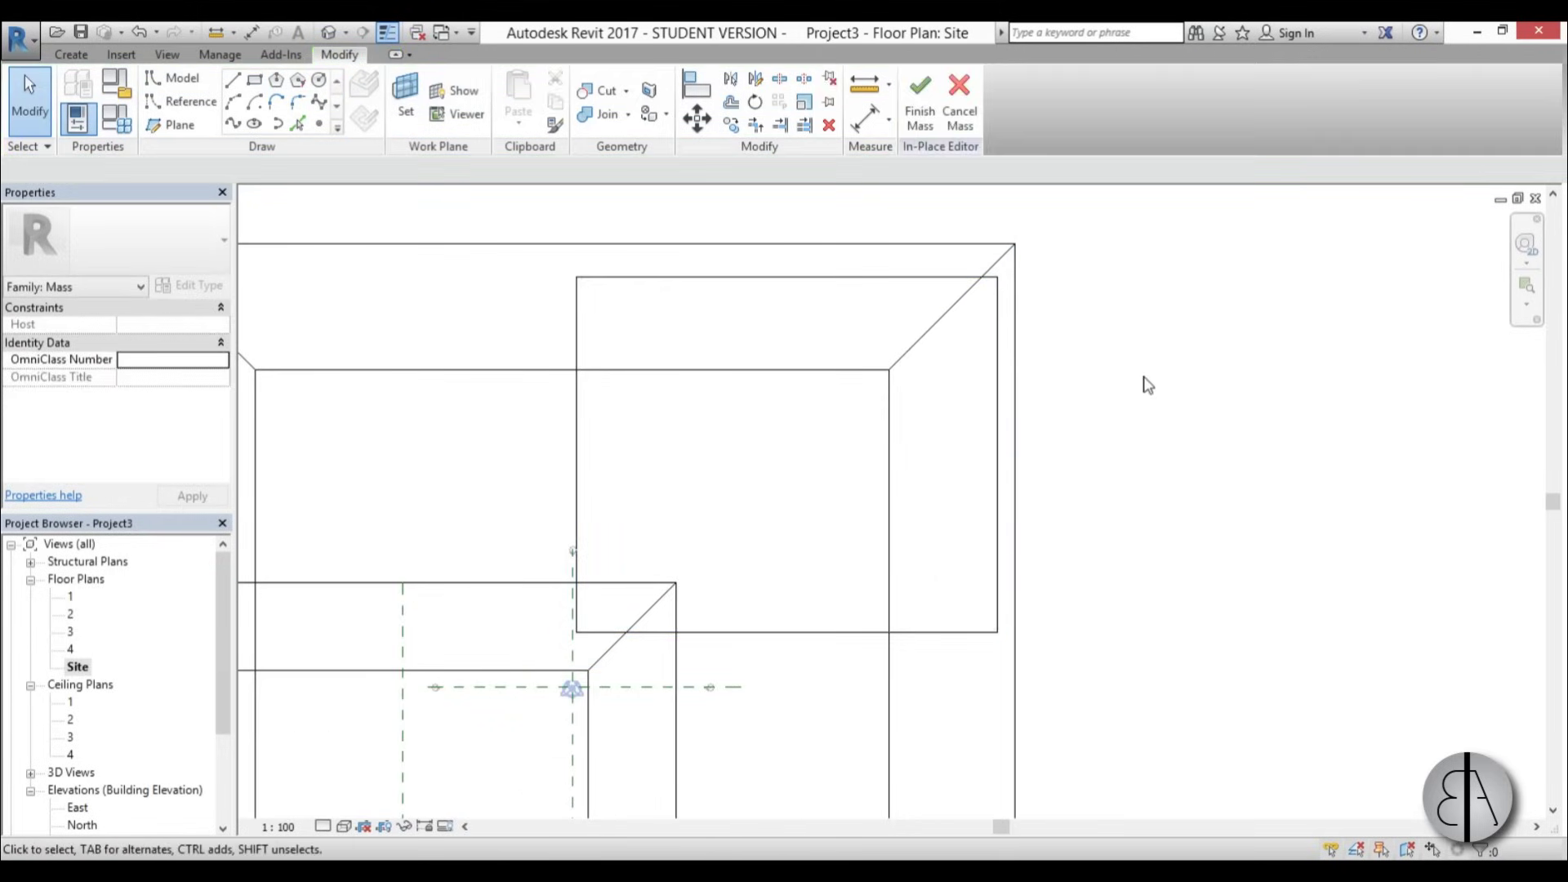
# Align the Level 2 rectangle's right and upper edges with the base form's outer right and upper edges
pyautogui.press('a')
pyautogui.press('l')
pyautogui.click(1016, 392)
pyautogui.click(998, 413)
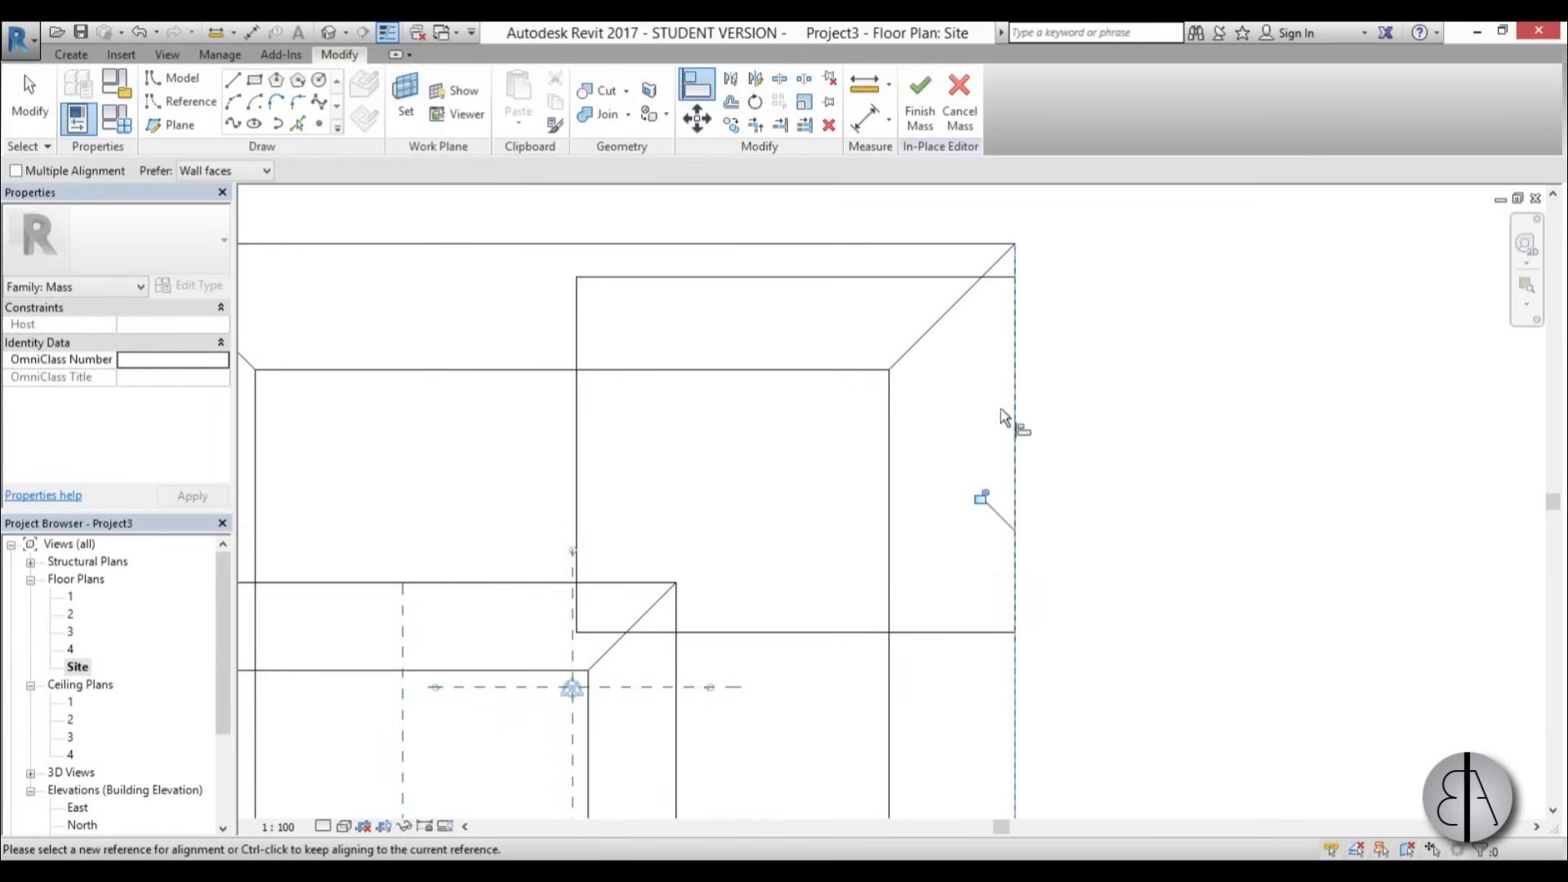
pyautogui.click(923, 244)
pyautogui.click(902, 278)
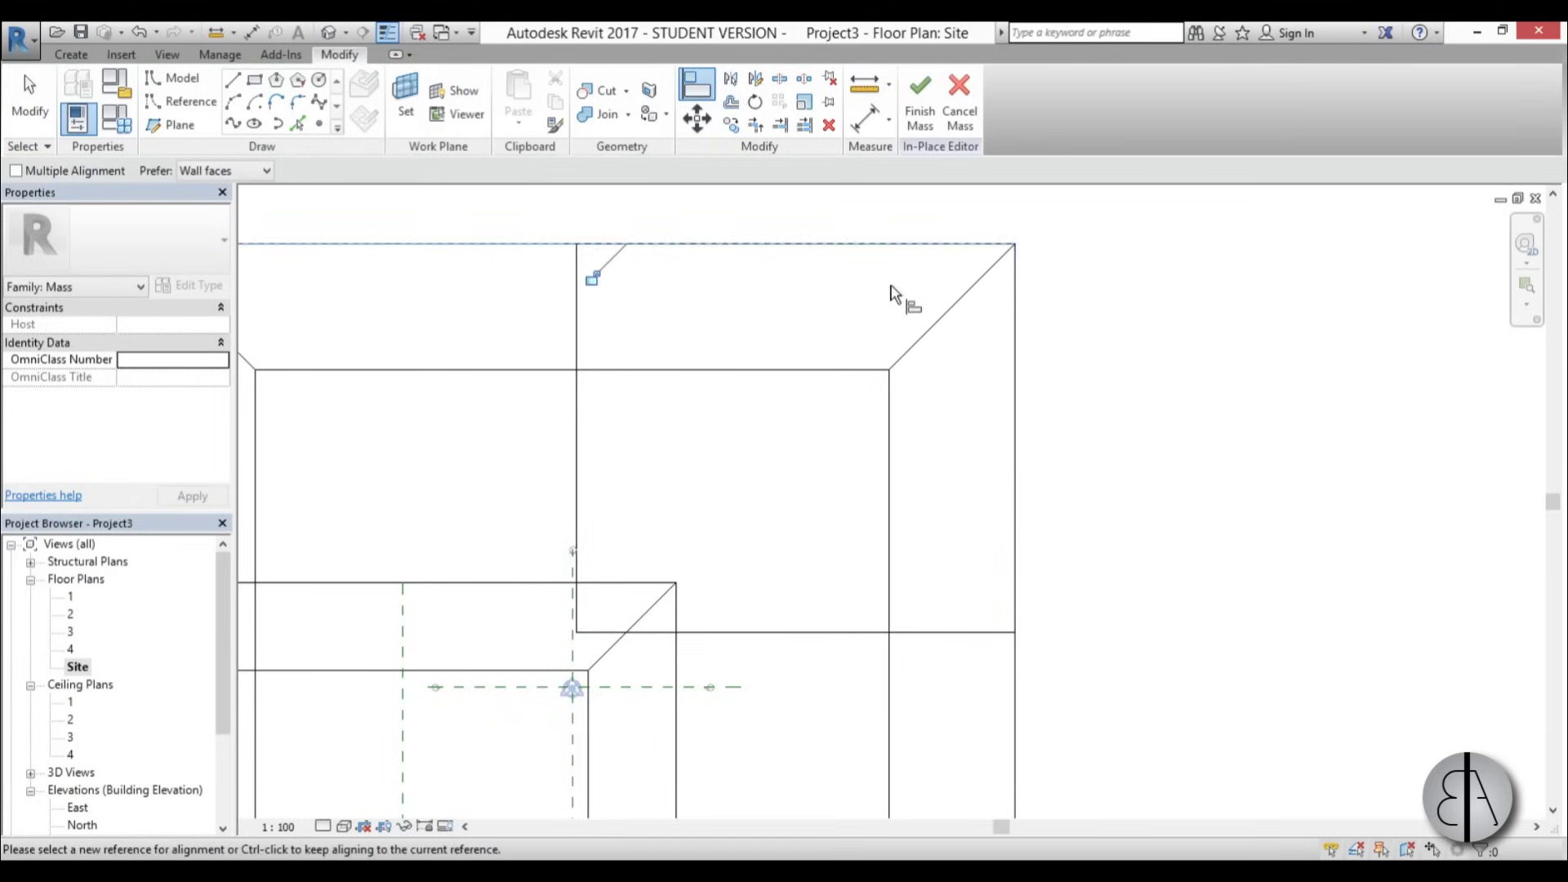
pyautogui.scroll(-3, 821, 327)
pyautogui.press('Escape')
pyautogui.press('Escape')
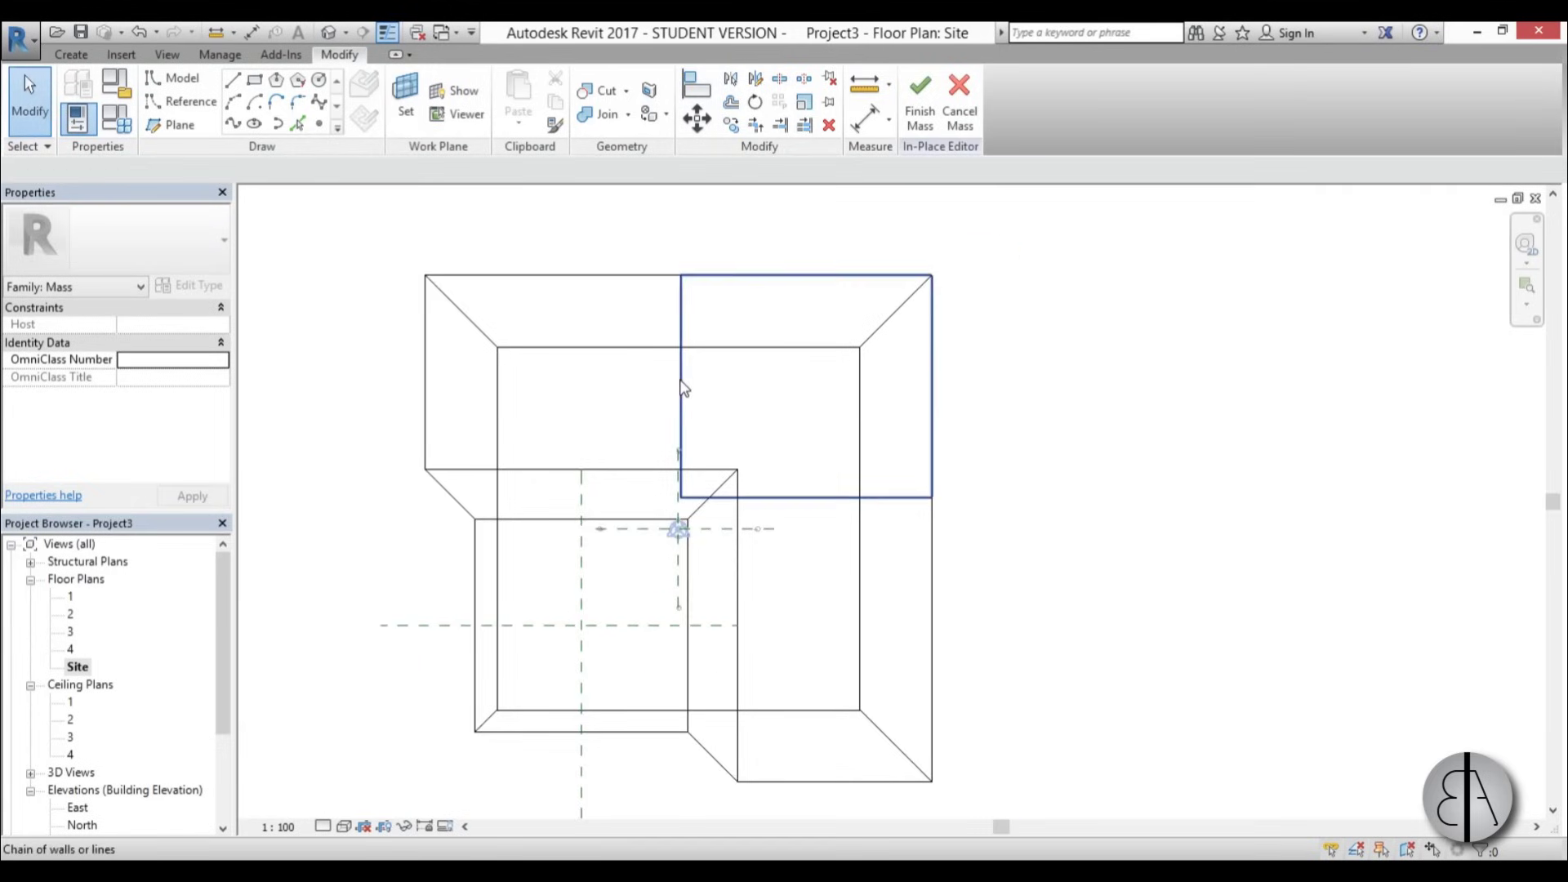
# Set the Level 2 rectangle's width and depth to 110 m each, keeping its upper-right corner on the base form
pyautogui.click(681, 388)
pyautogui.click(805, 520)
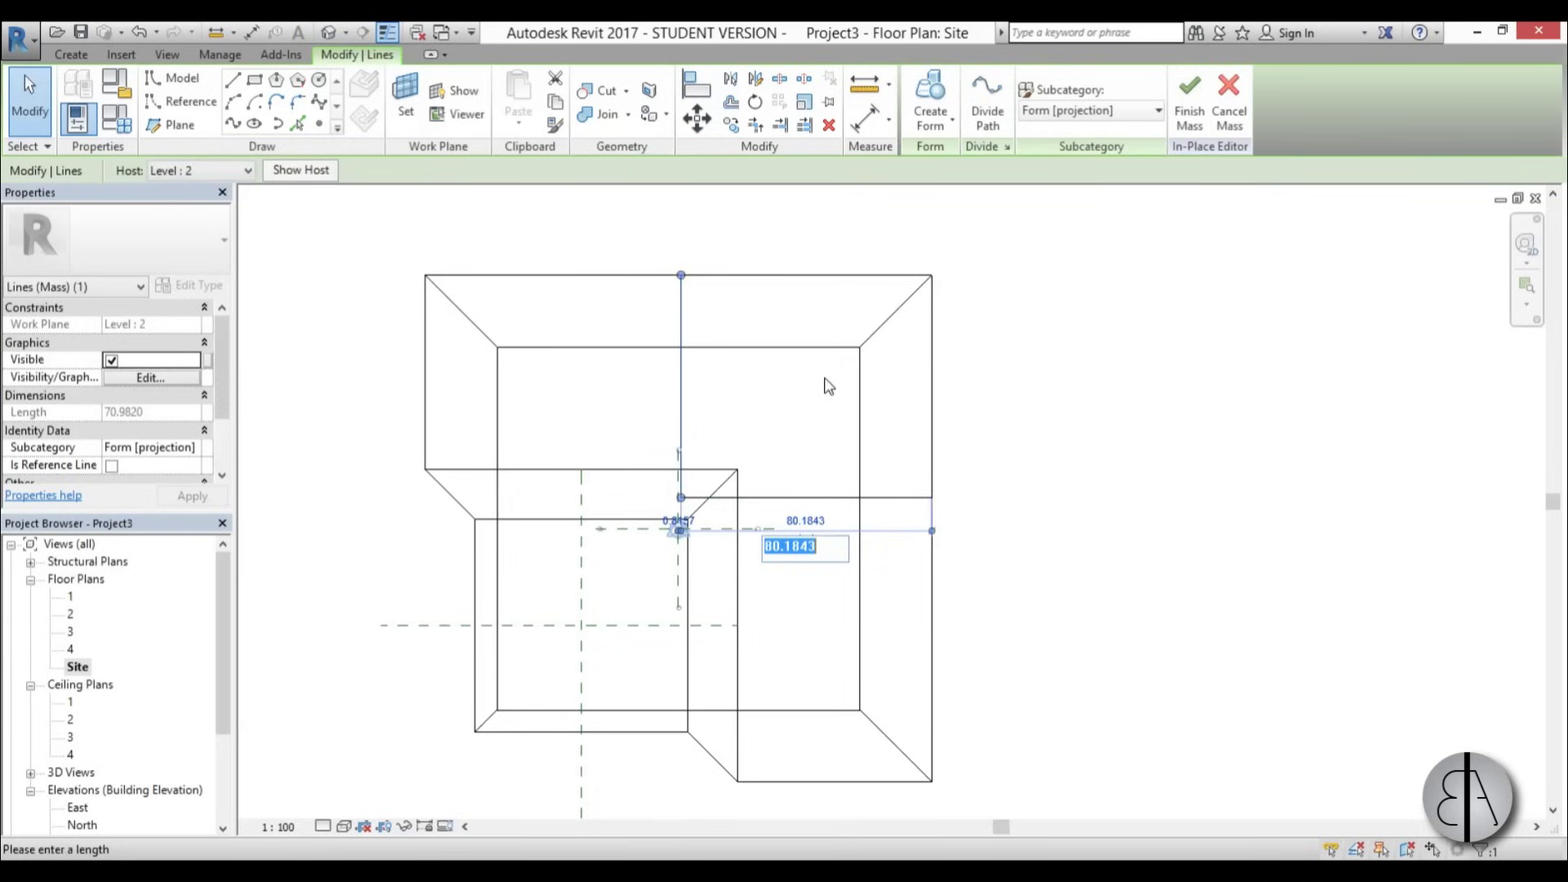
pyautogui.write('110')
pyautogui.press('Return')
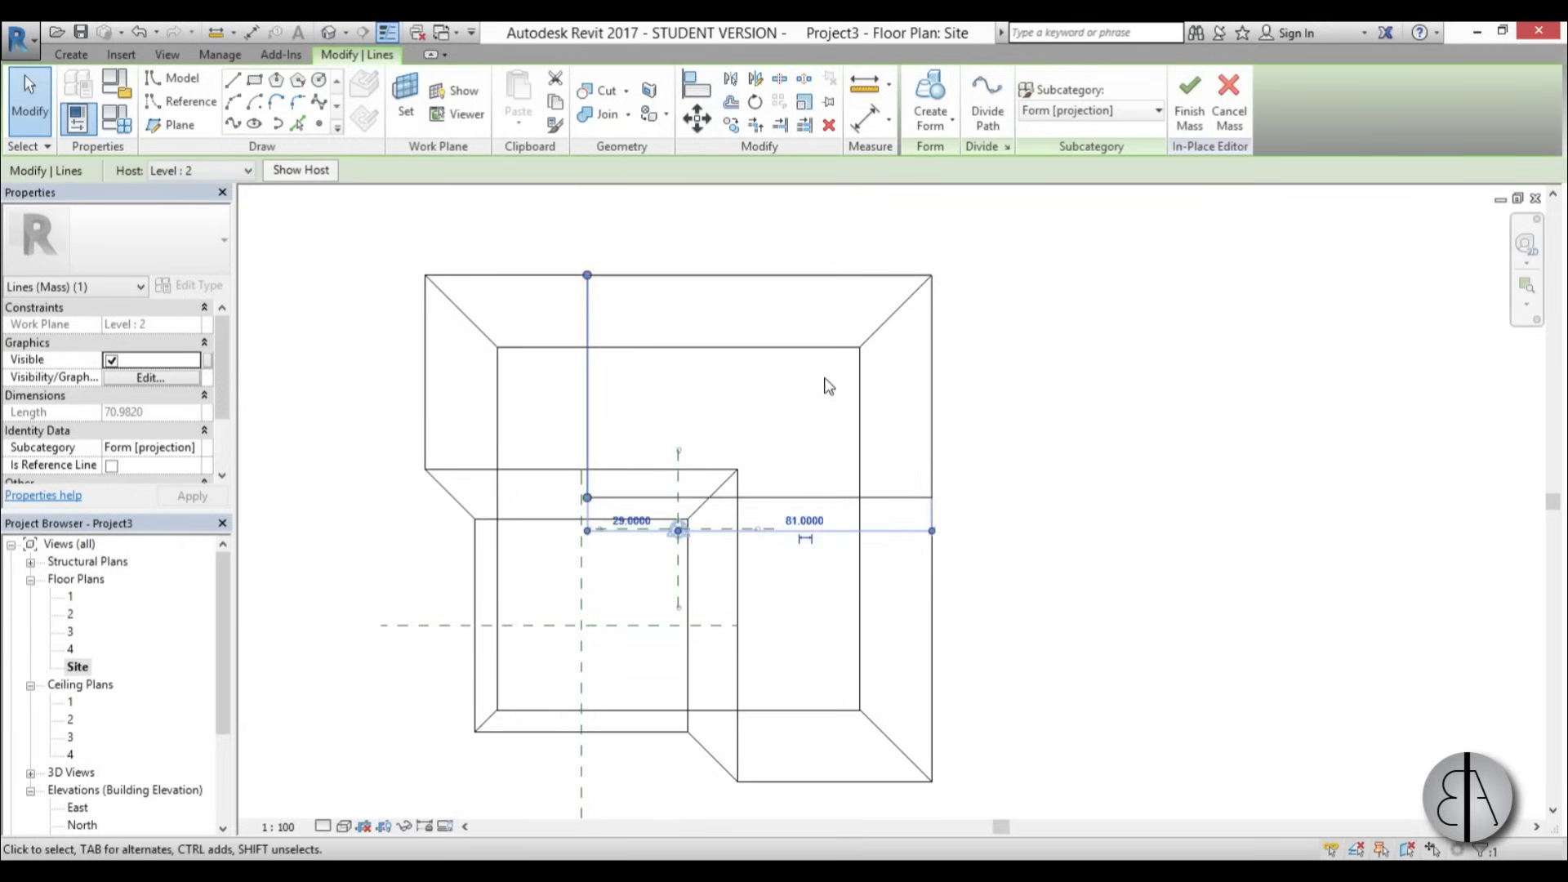
pyautogui.click(807, 498)
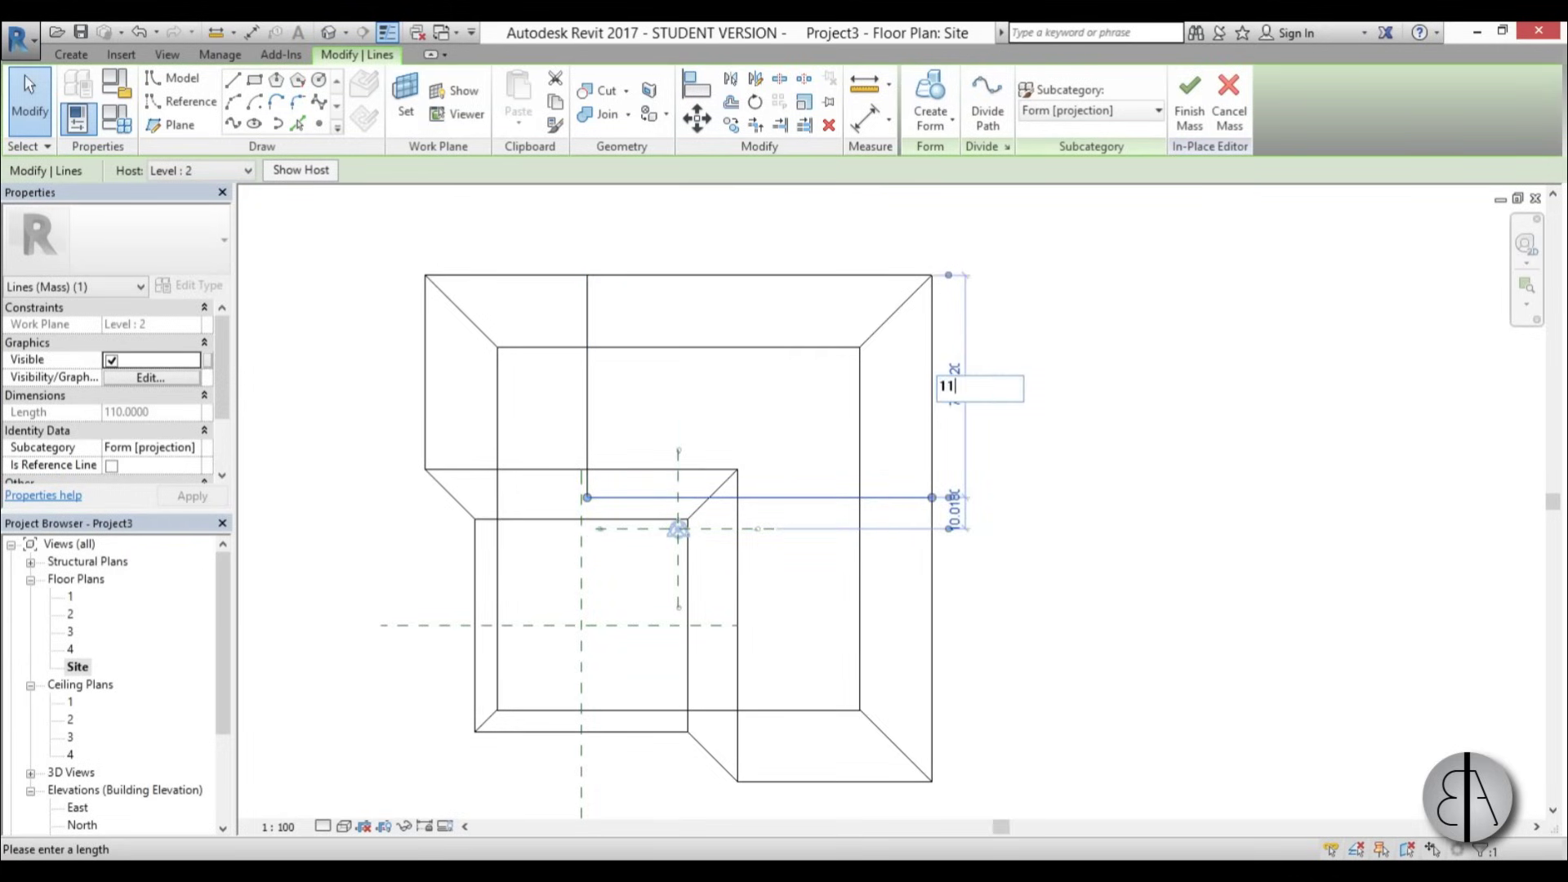
pyautogui.write('110')
pyautogui.press('Return')
pyautogui.click(1191, 379)
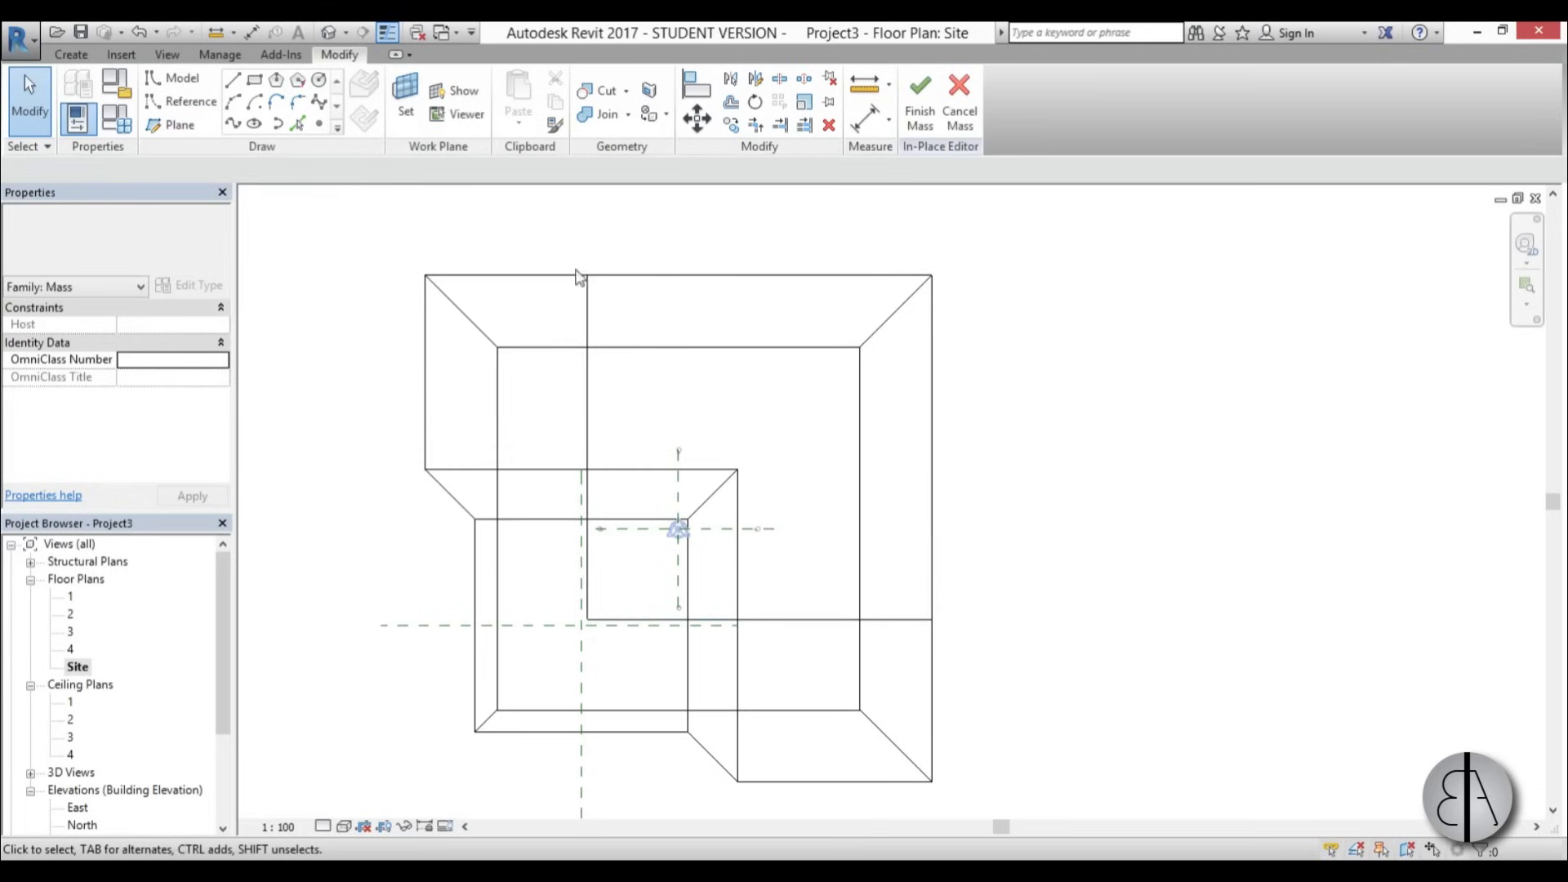
# Draw a horizontal and a vertical reference plane through the midpoints of the 110 m square's edges
pyautogui.moveTo(599, 591); pyautogui.dragTo(623, 671, button='middle')
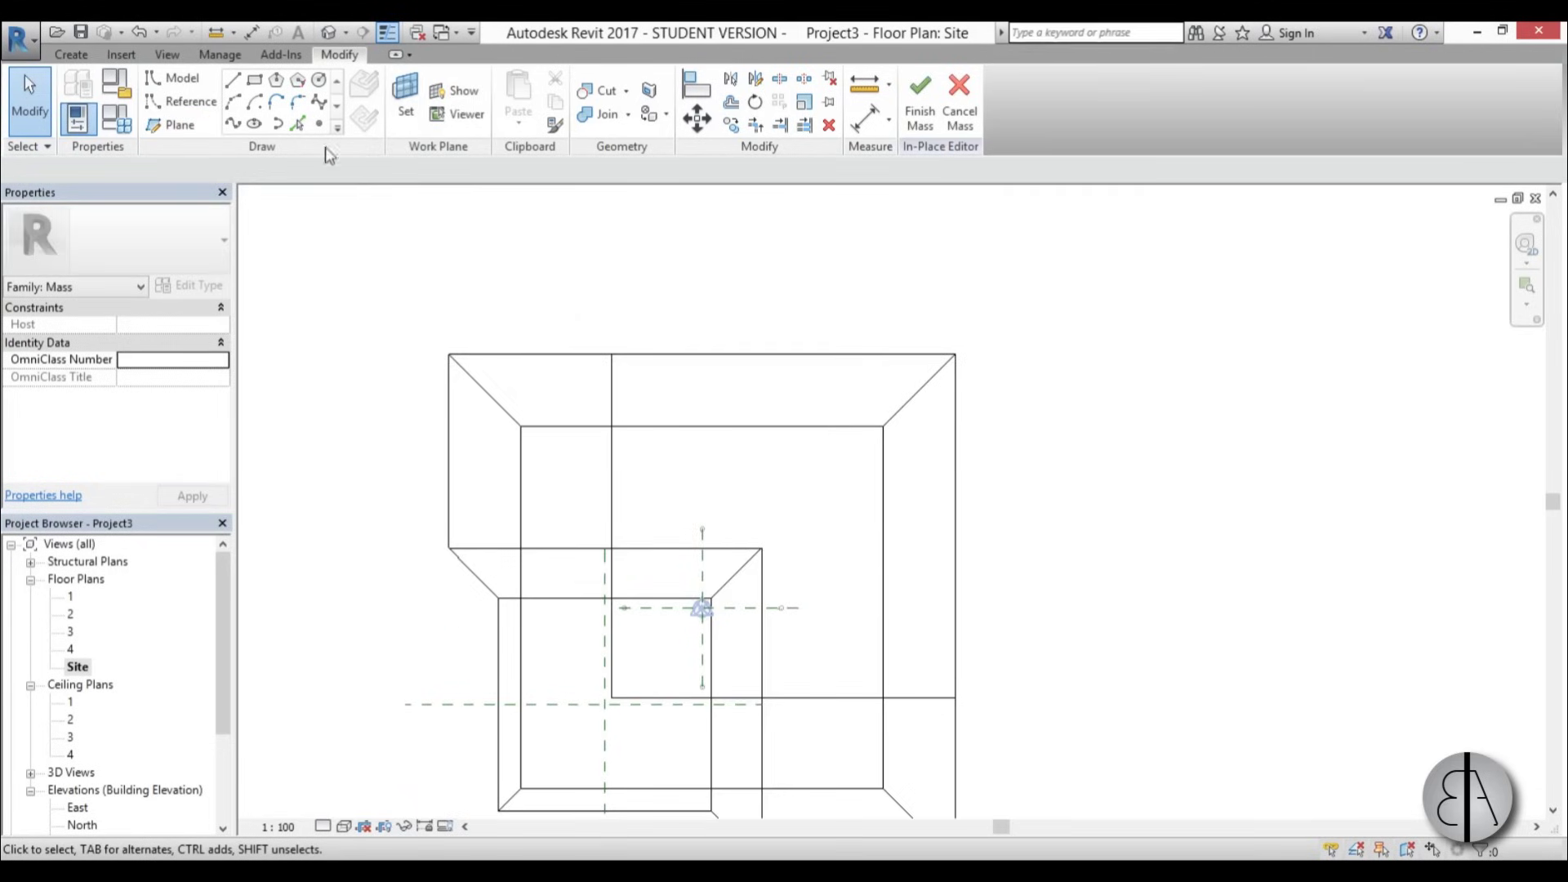
pyautogui.click(178, 126)
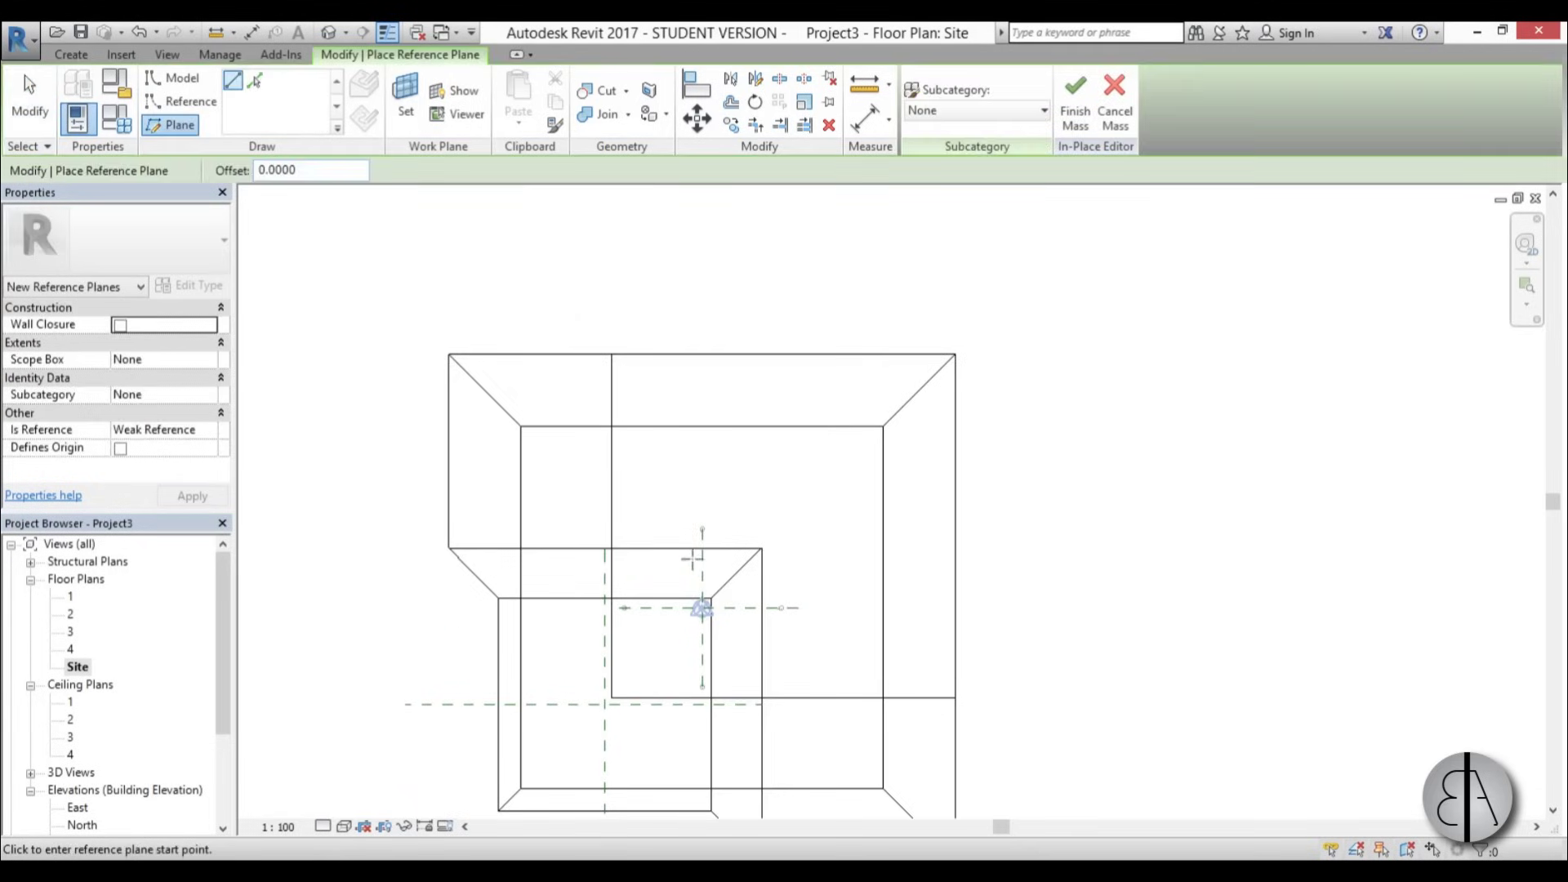
pyautogui.click(955, 526)
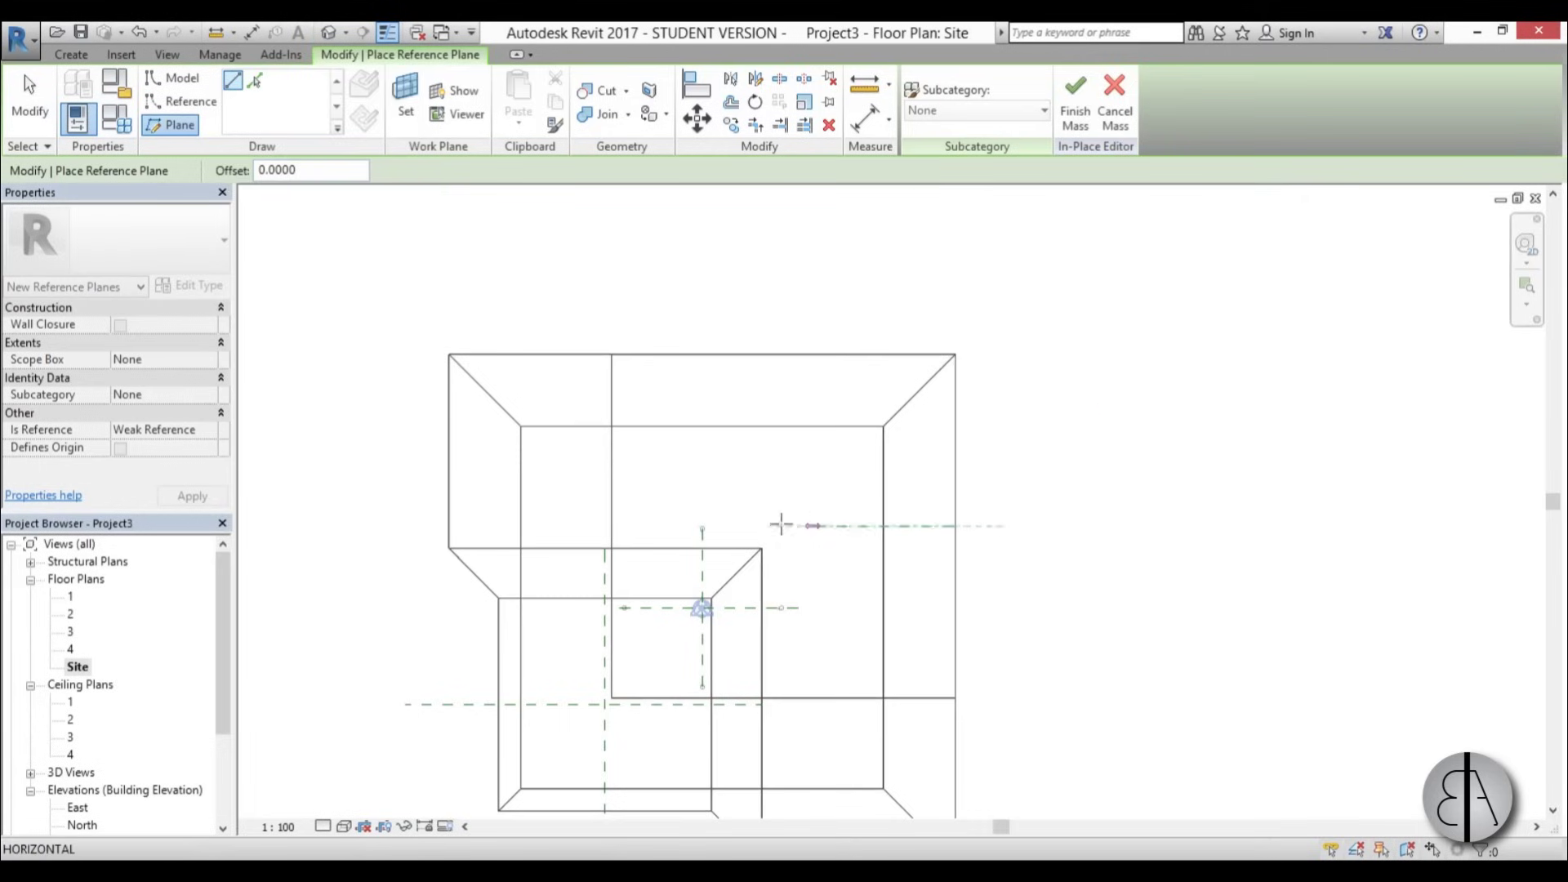
pyautogui.click(677, 525)
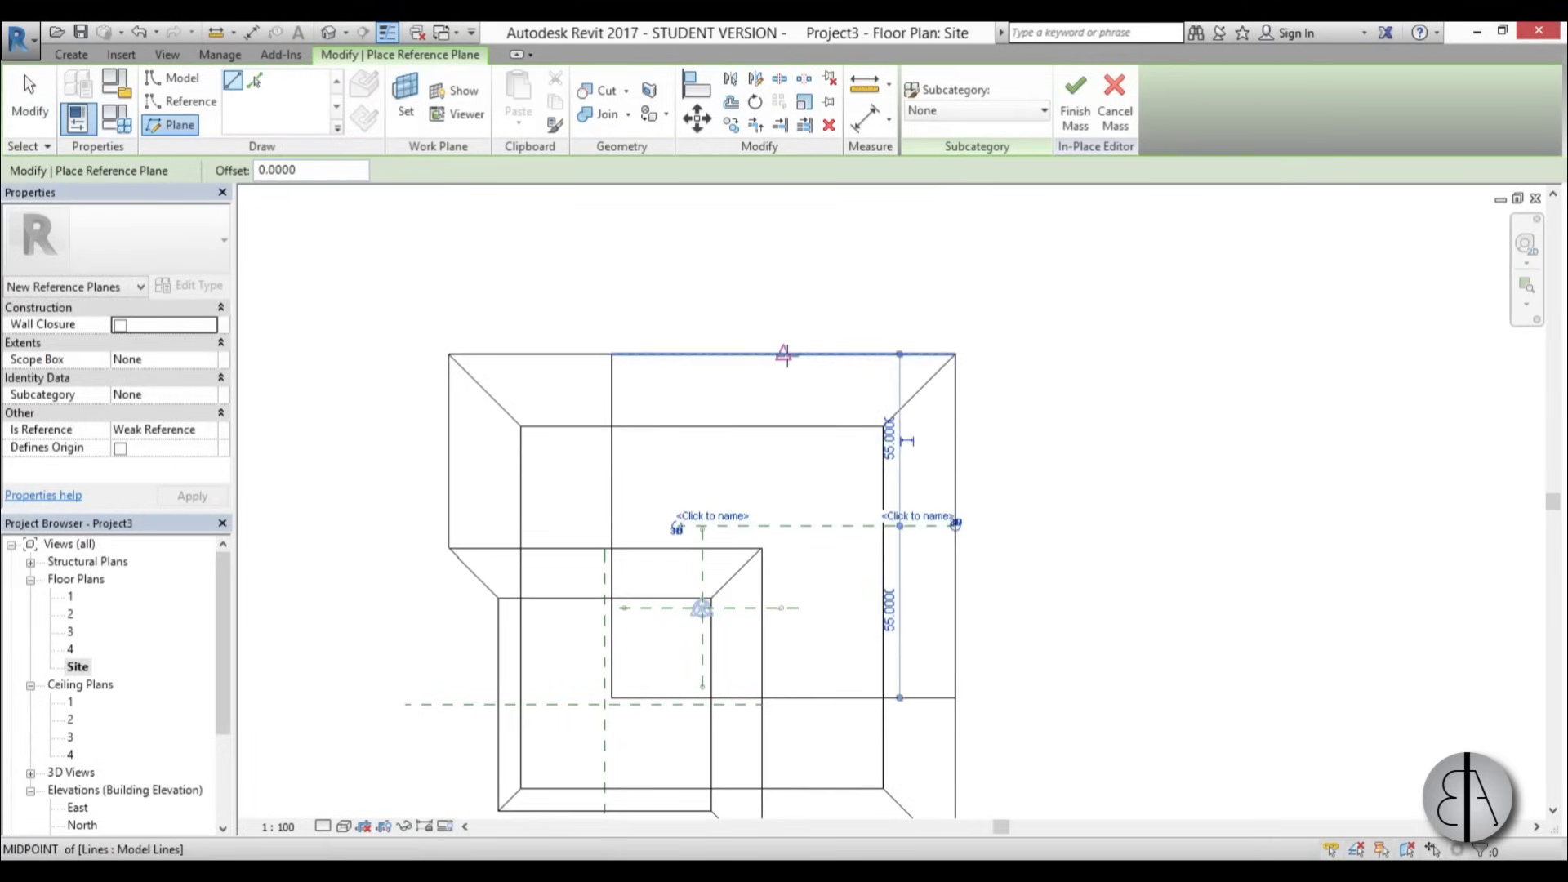
pyautogui.click(784, 354)
pyautogui.click(781, 583)
pyautogui.scroll(2, 784, 572)
pyautogui.press('Escape')
pyautogui.press('Escape')
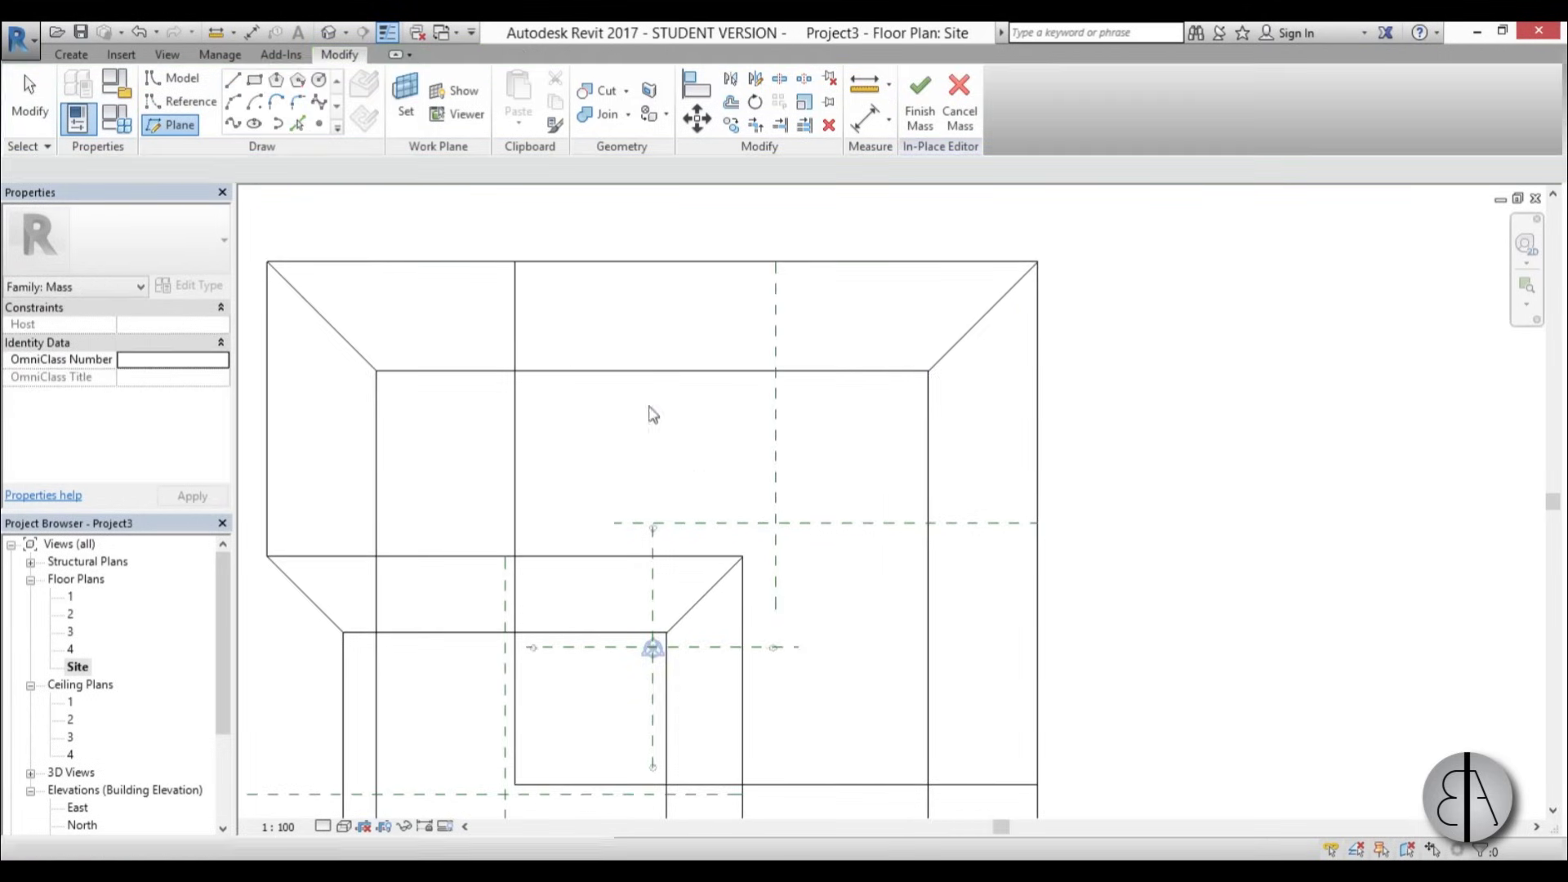
# Set Level 4 as the work plane and sketch a rectangle about 46 m by 43 m around the new reference planes' intersection
pyautogui.click(396, 92)
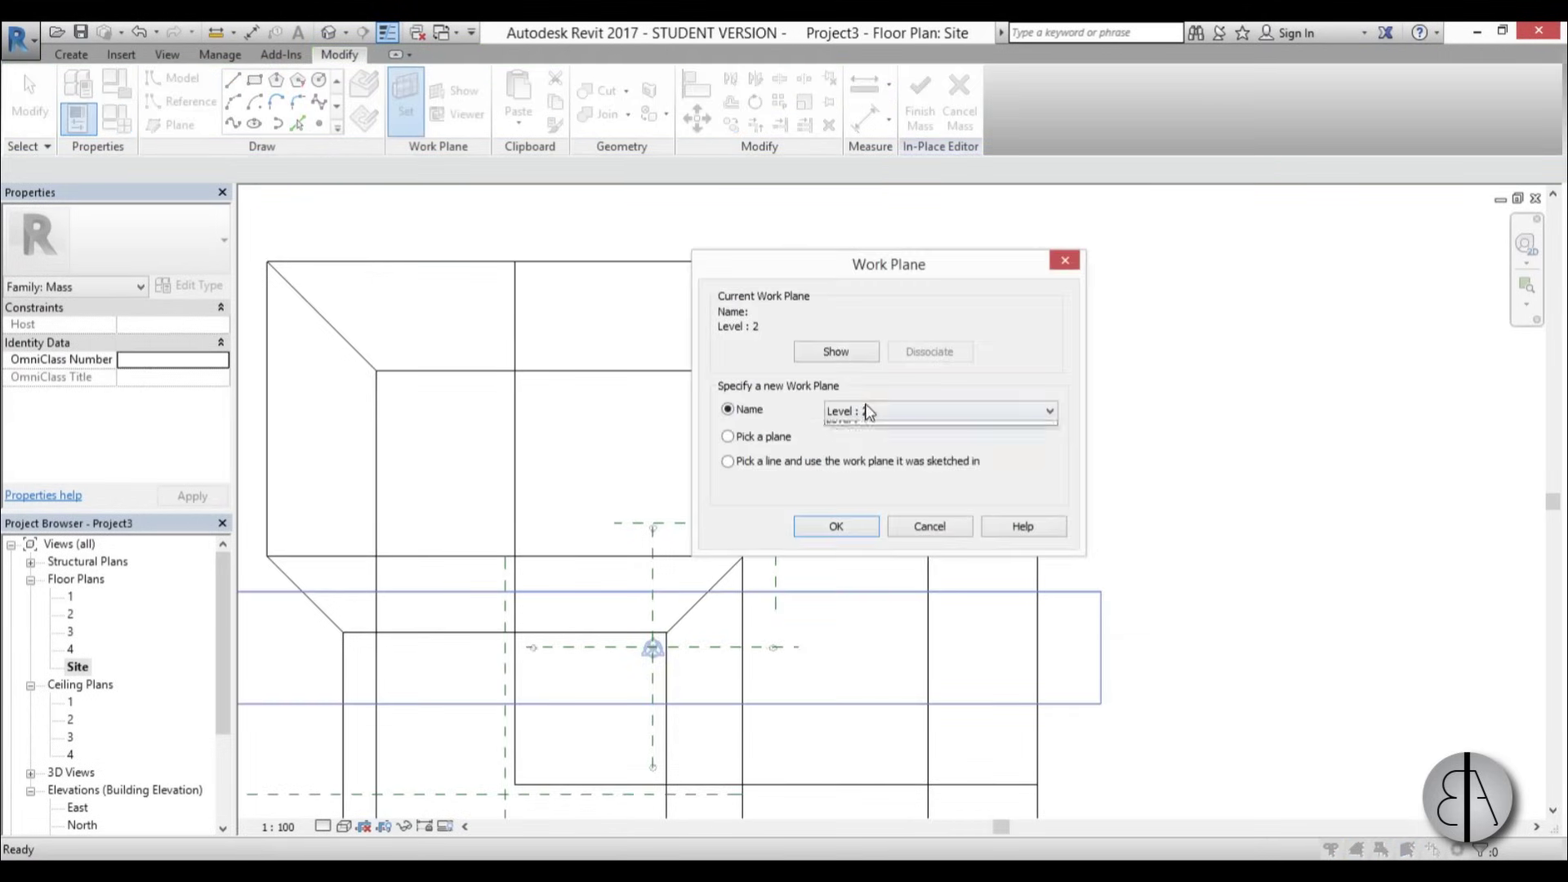
pyautogui.click(939, 411)
pyautogui.click(882, 467)
pyautogui.click(837, 528)
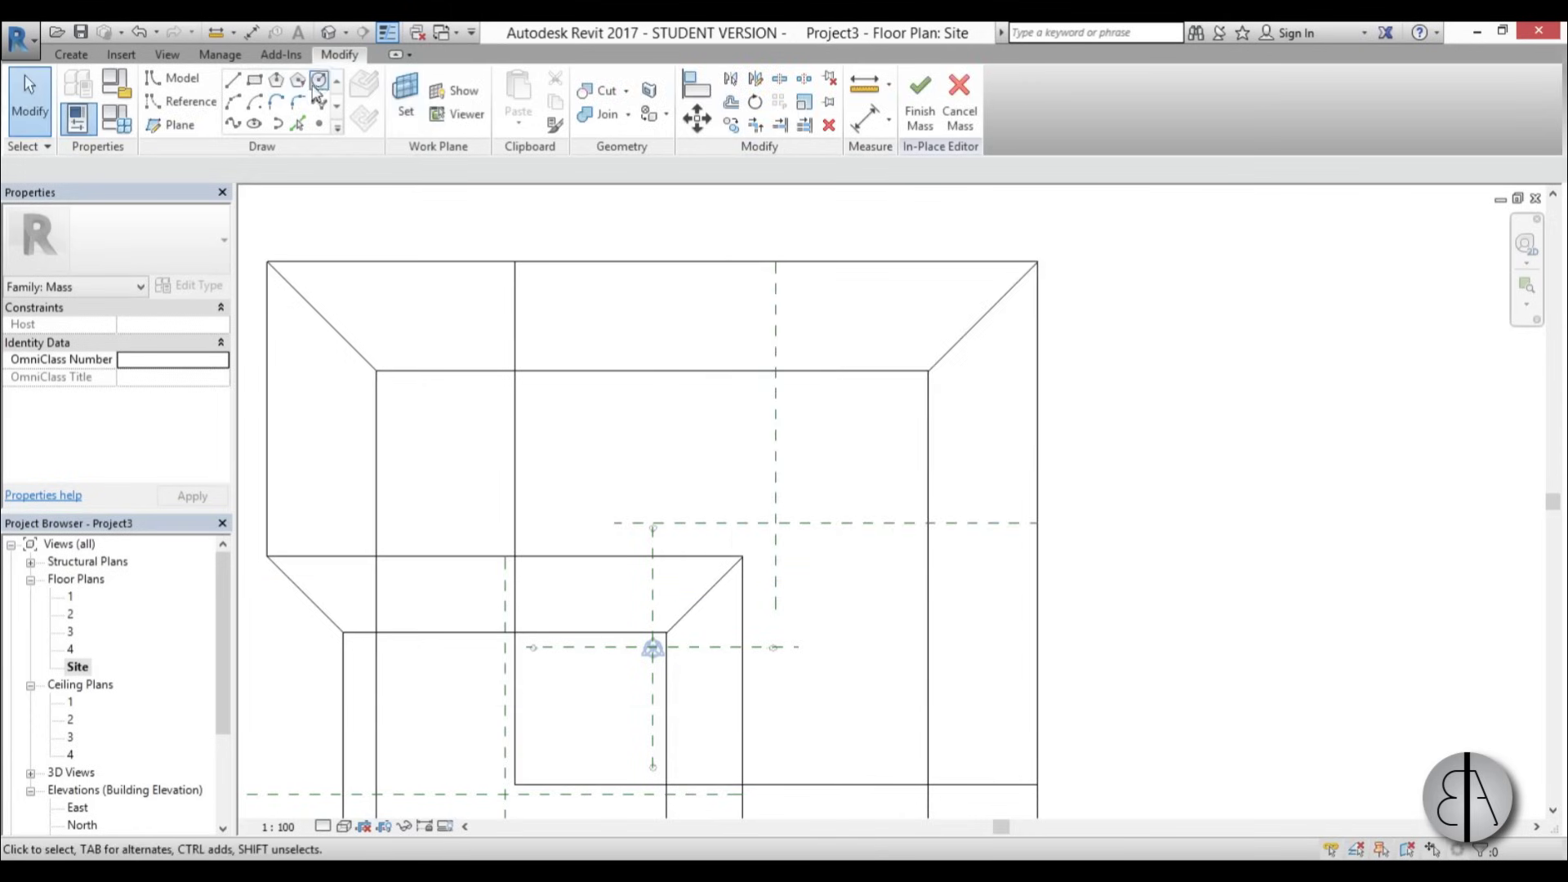
pyautogui.click(256, 85)
pyautogui.click(672, 427)
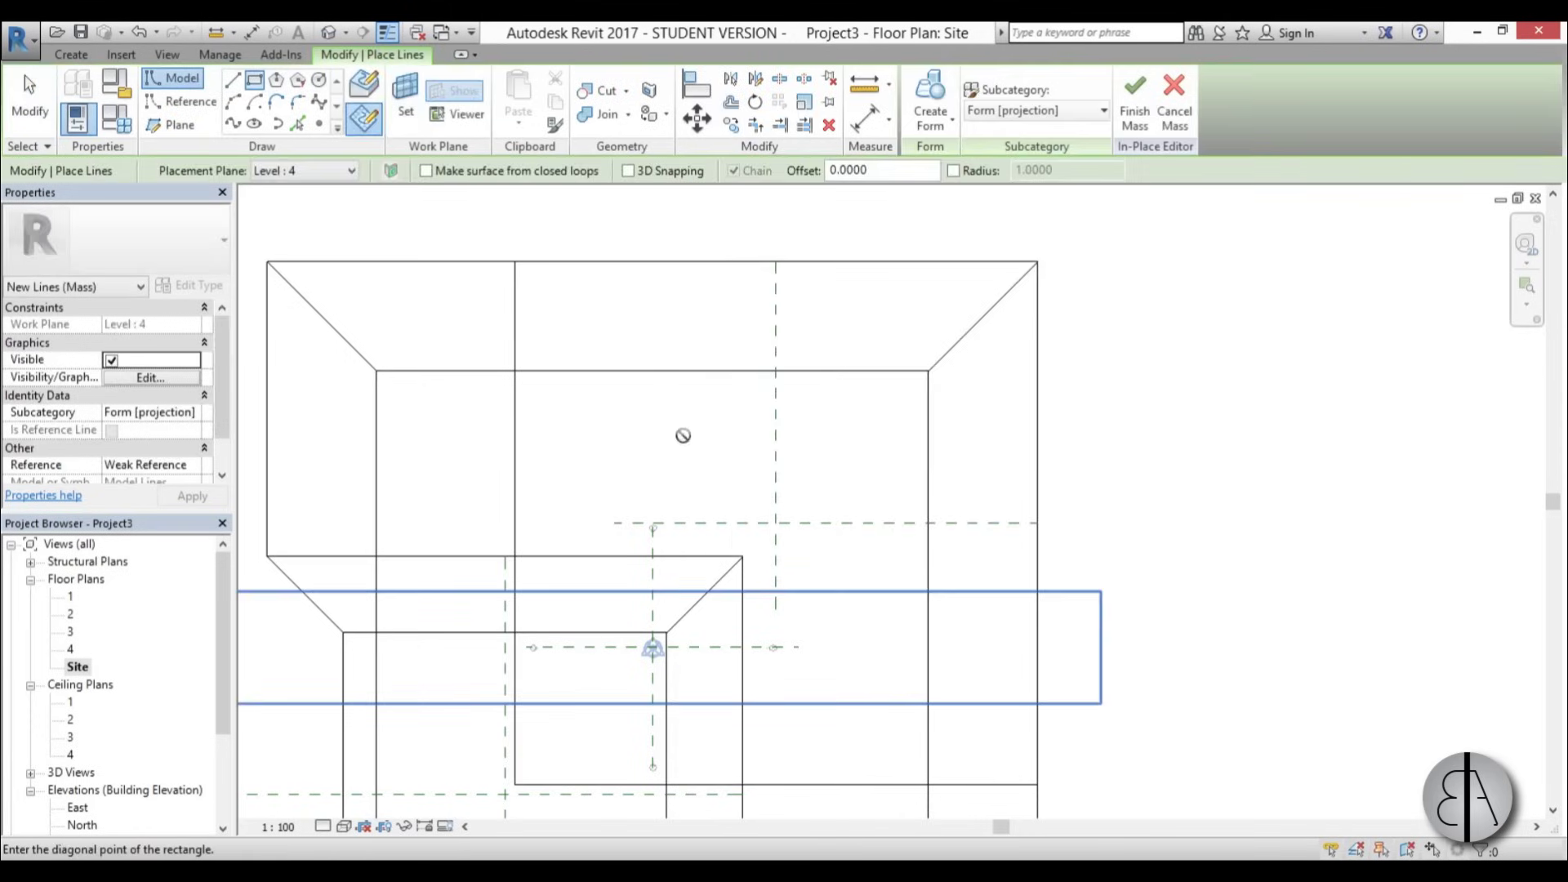
pyautogui.click(890, 631)
pyautogui.press('Escape')
pyautogui.press('Escape')
# Set the Level 4 rectangle's right and left edges each 38 m from the vertical reference plane through the square's centre
pyautogui.click(530, 408)
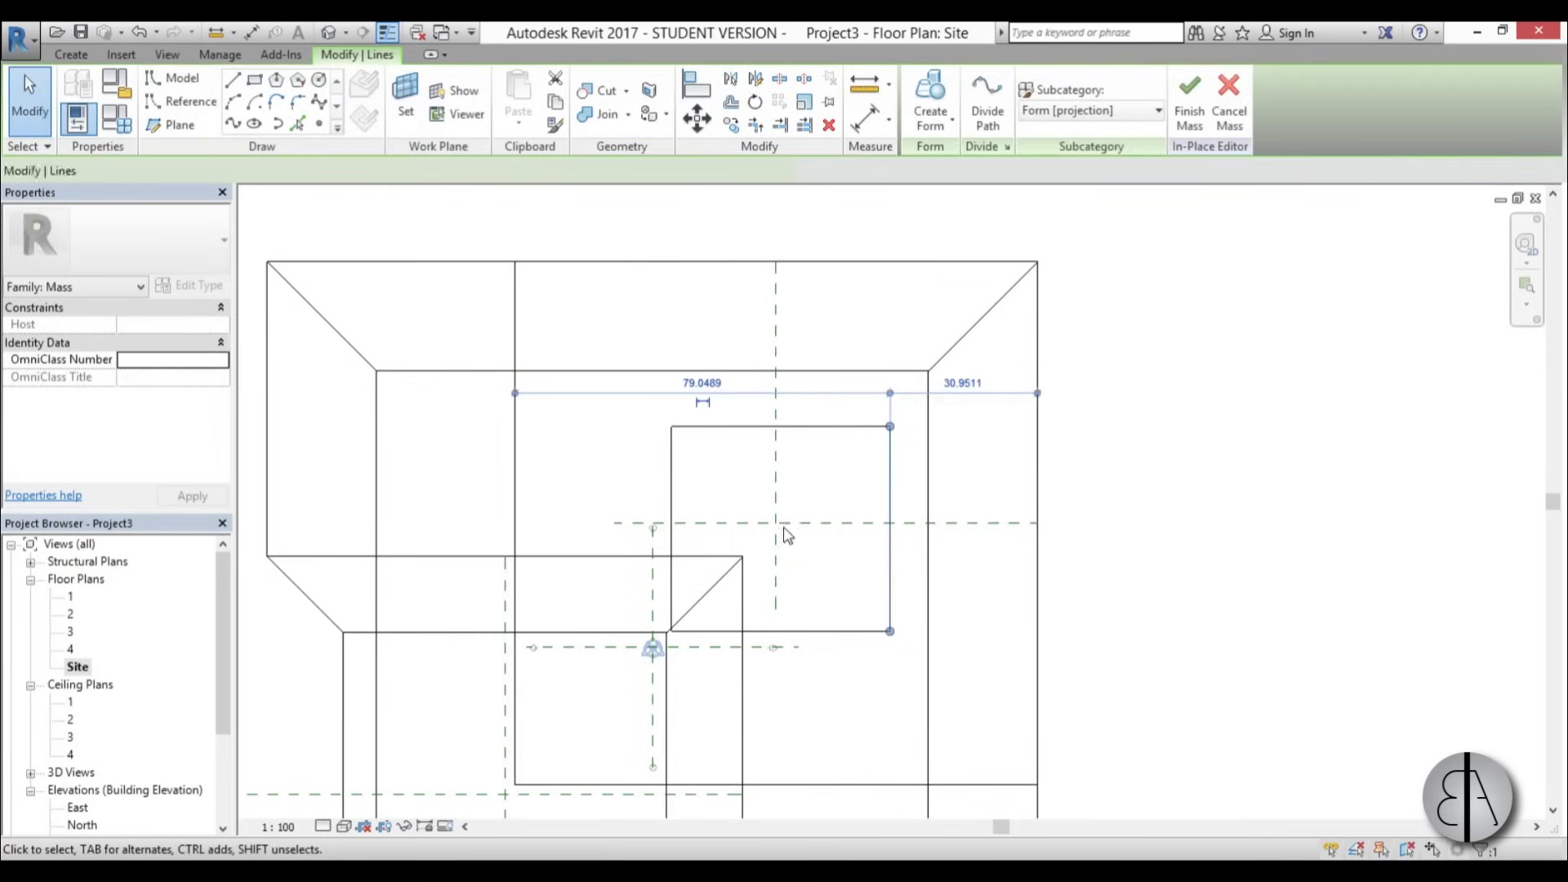
pyautogui.moveTo(759, 467); pyautogui.dragTo(814, 463)
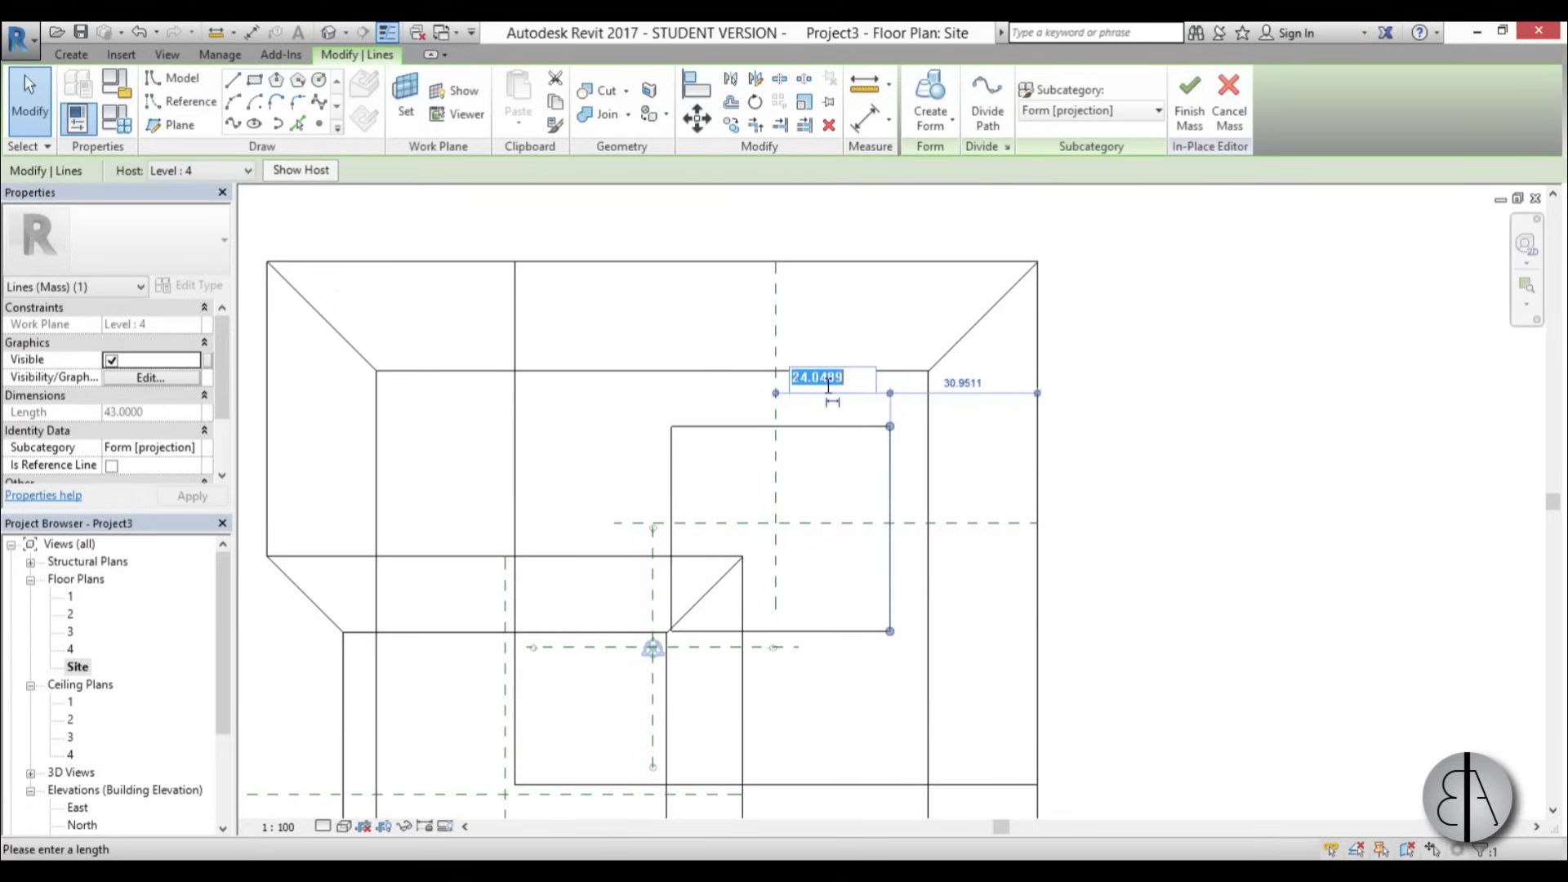
pyautogui.write('38')
pyautogui.press('Return')
pyautogui.press('Escape')
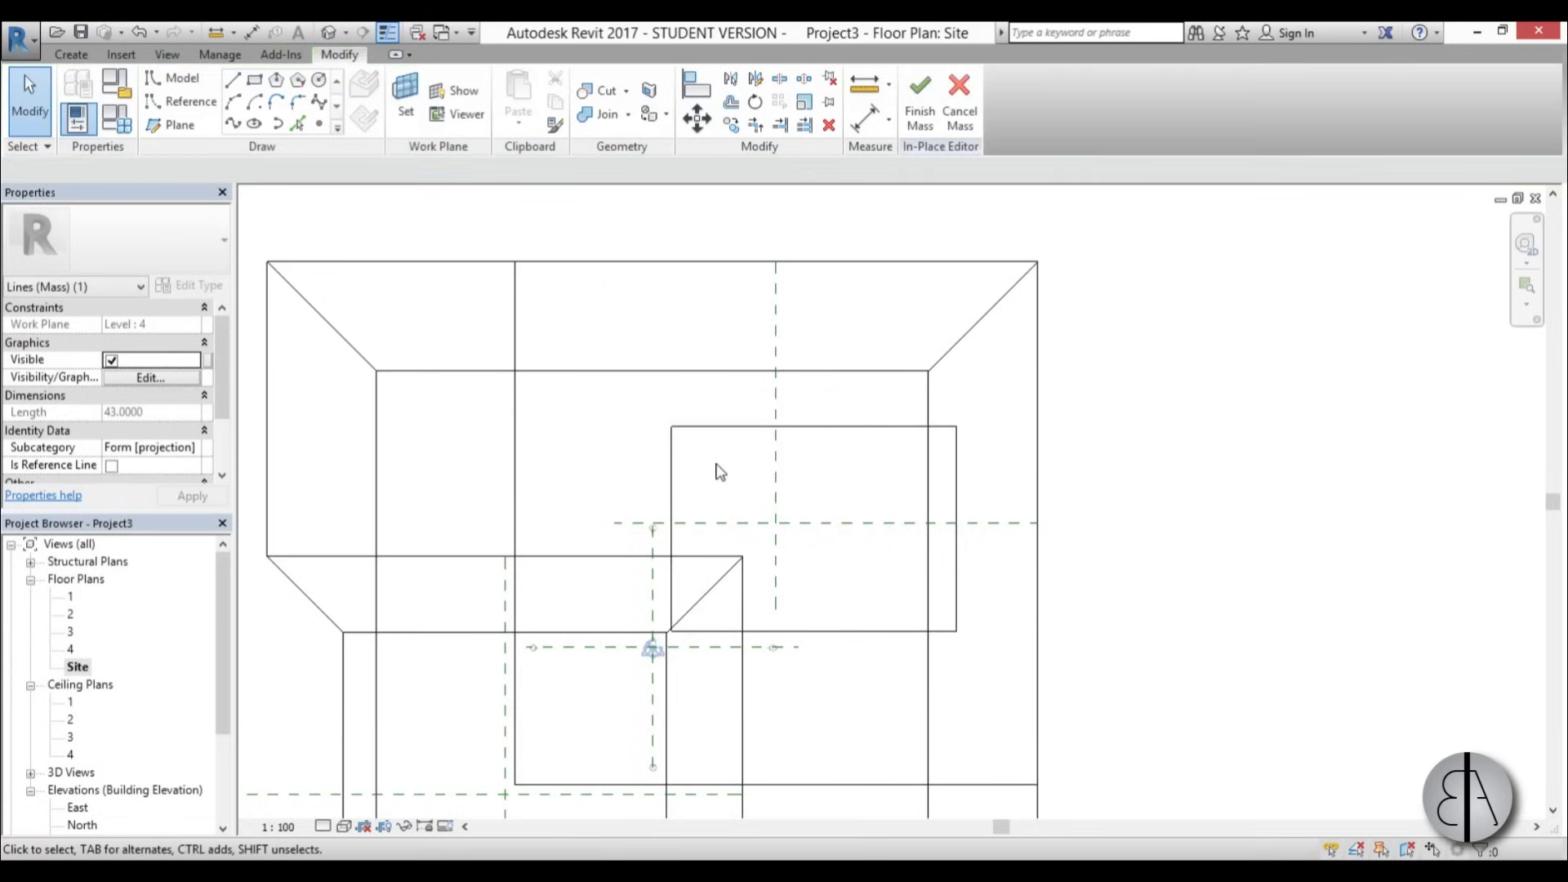
pyautogui.click(671, 490)
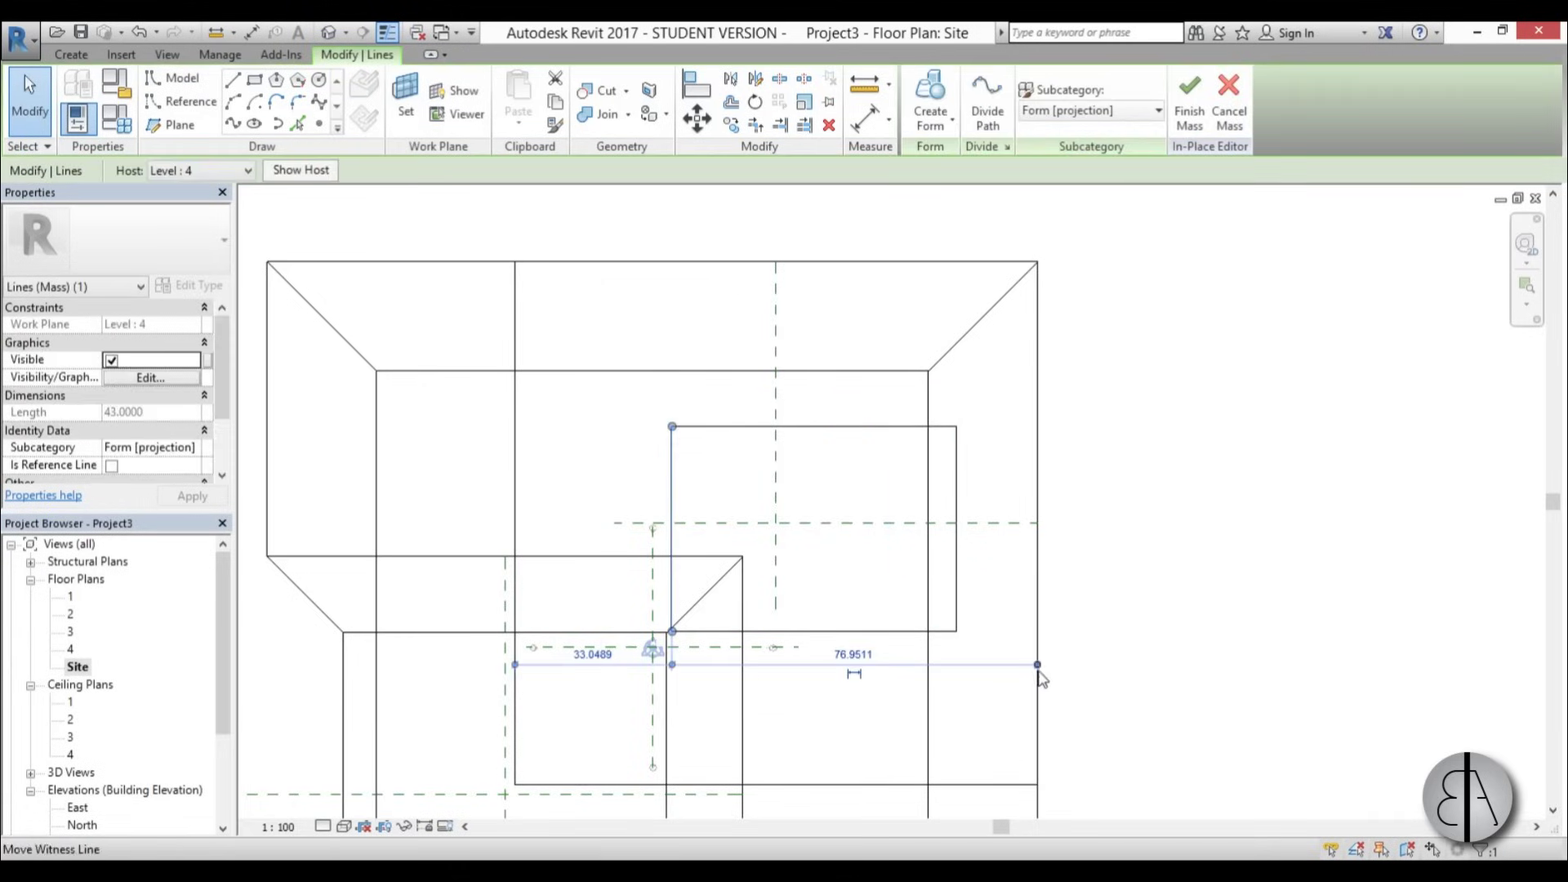
pyautogui.moveTo(1037, 664); pyautogui.dragTo(776, 572)
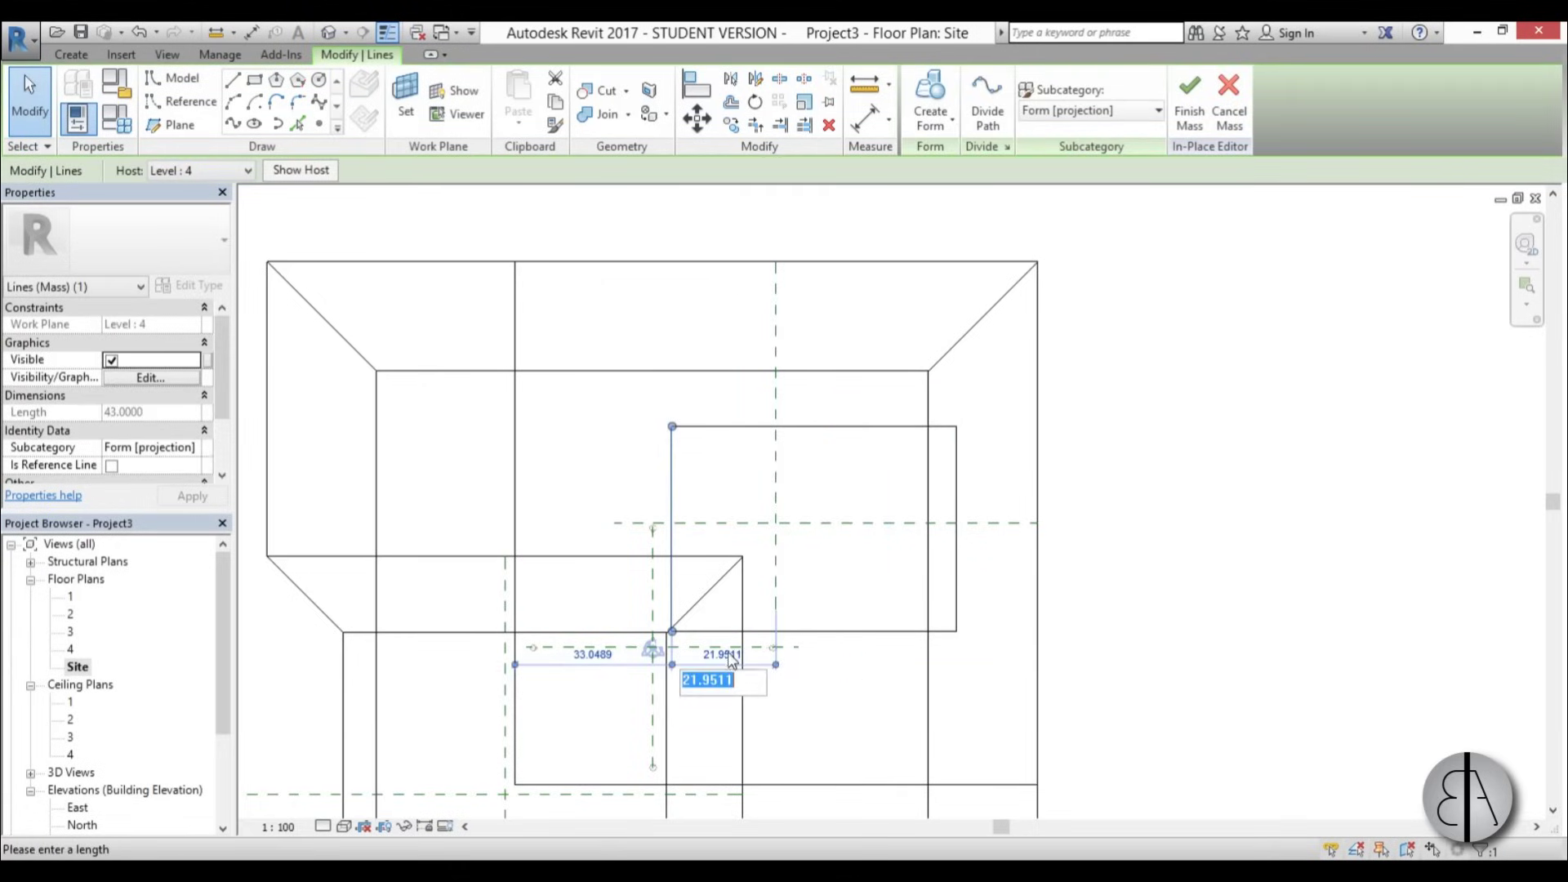
pyautogui.write('38')
pyautogui.press('Return')
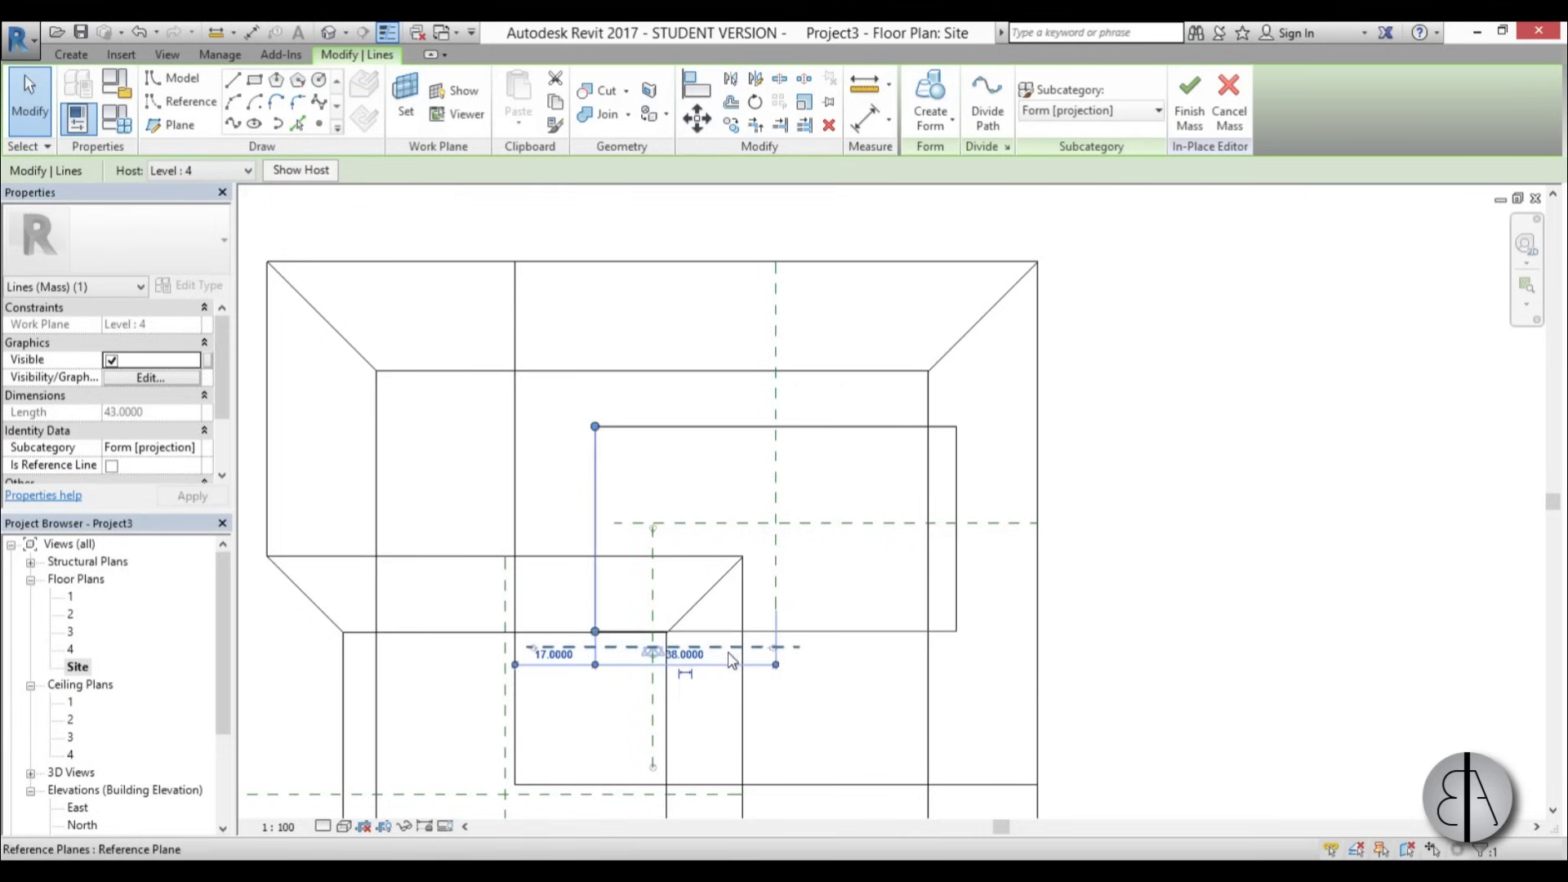
# Set the Level 4 rectangle's upper and lower edges each 38 m from the horizontal reference plane
pyautogui.click(854, 427)
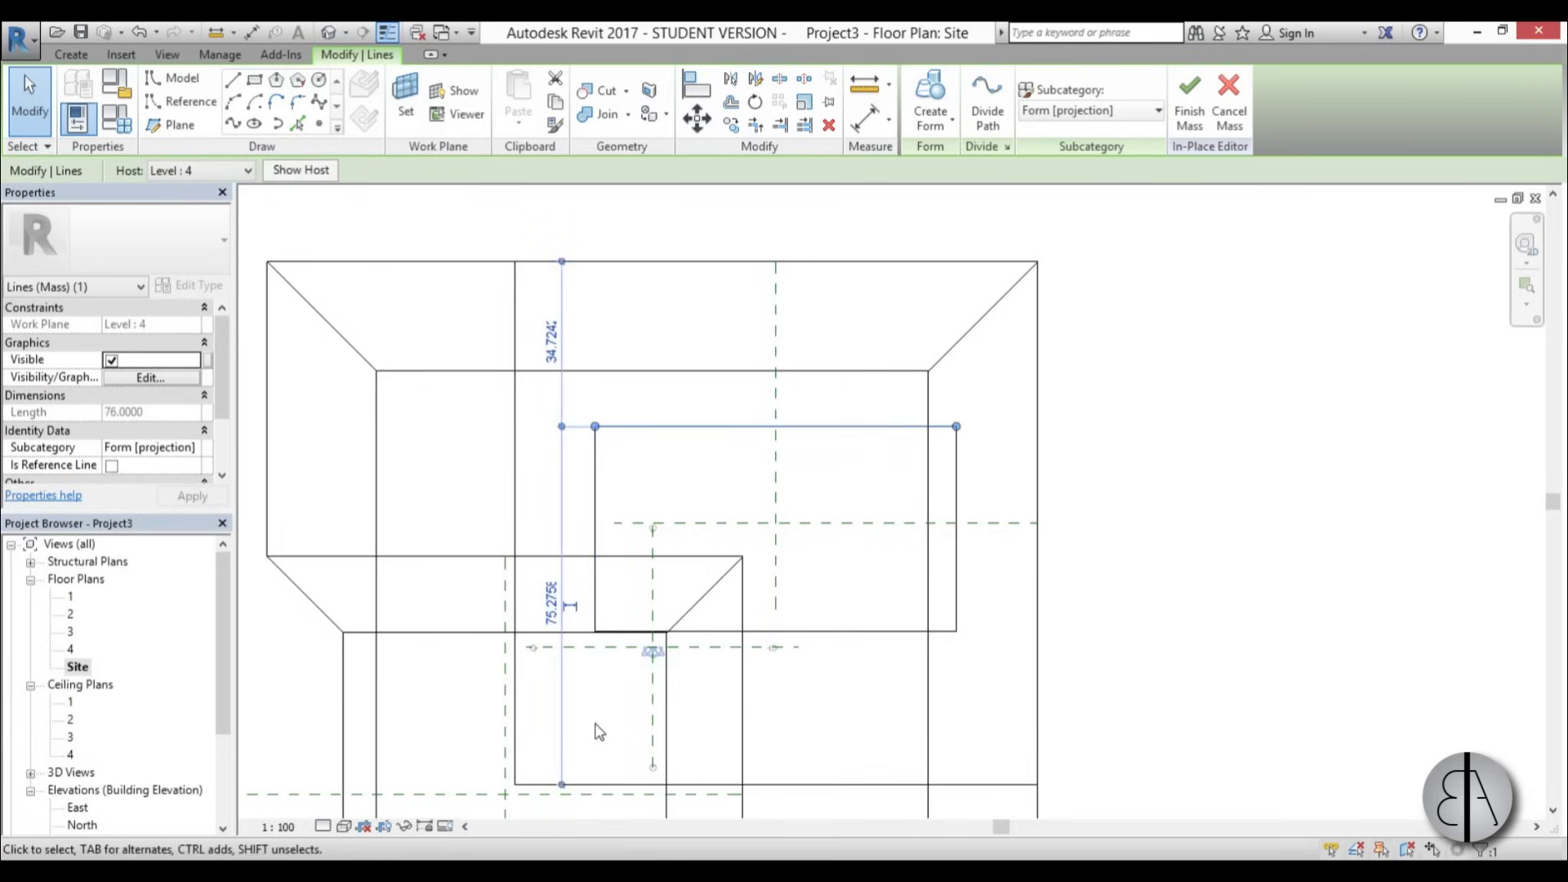
pyautogui.moveTo(563, 787); pyautogui.dragTo(562, 523)
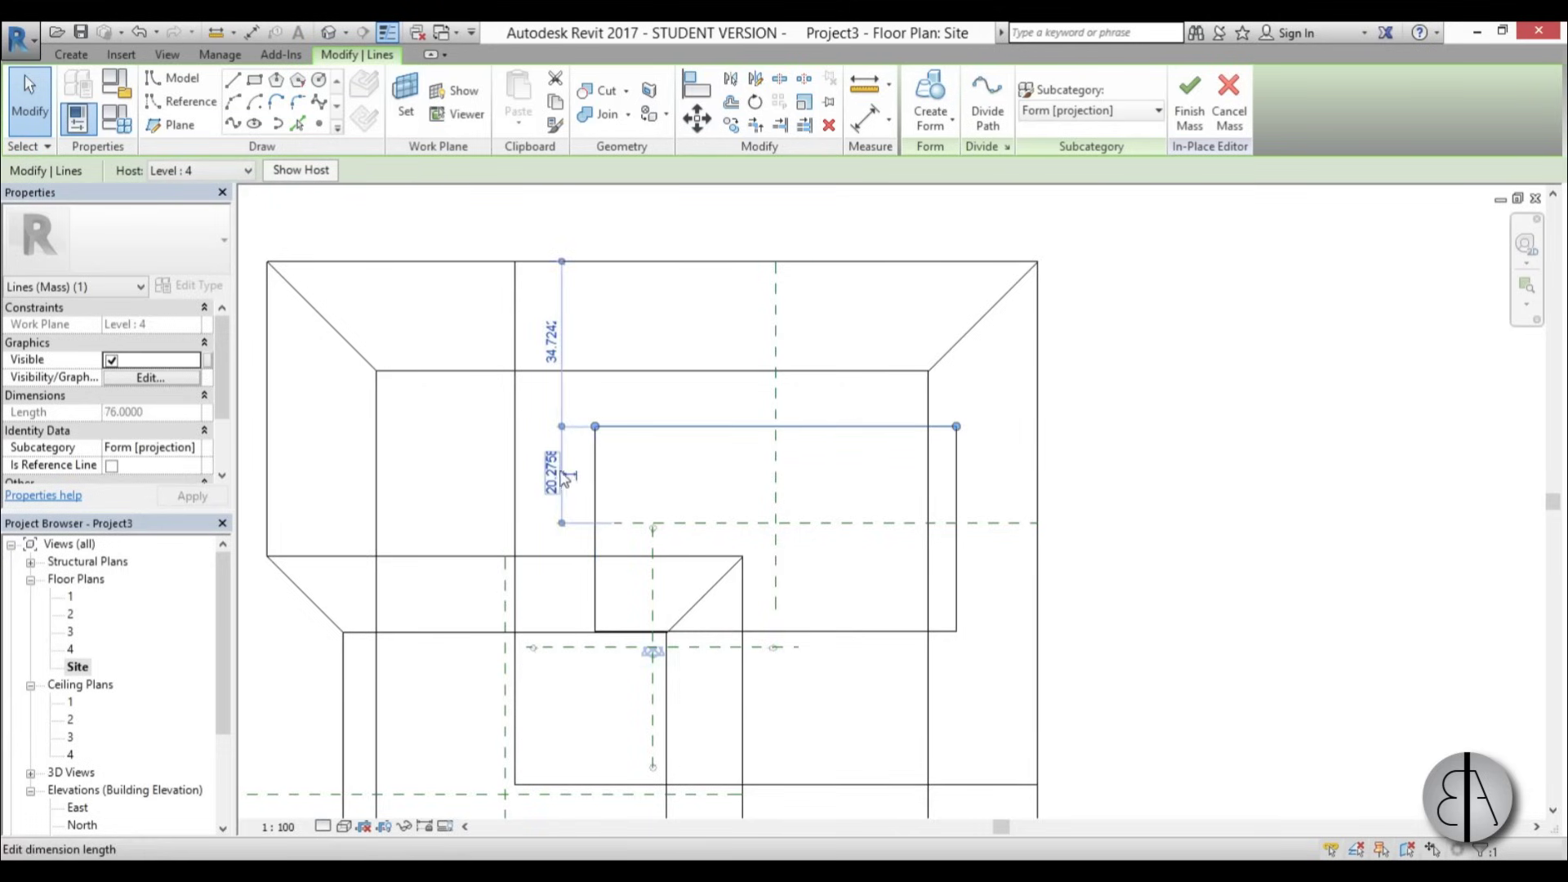
pyautogui.write('38')
pyautogui.press('Return')
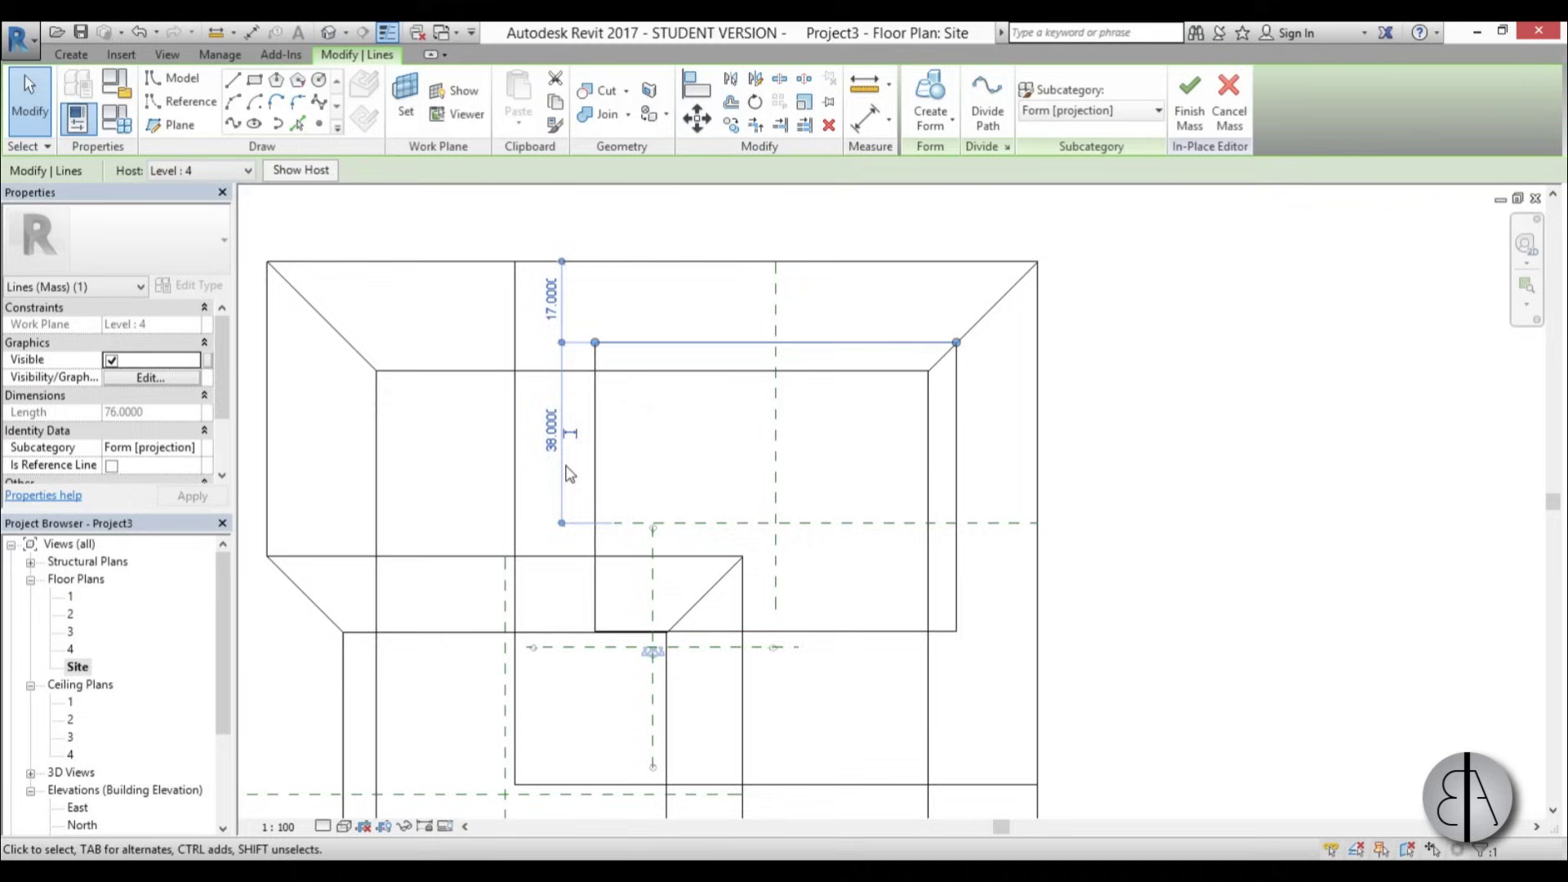
pyautogui.click(826, 631)
pyautogui.moveTo(991, 262); pyautogui.dragTo(891, 527)
pyautogui.click(980, 576)
pyautogui.write('38')
pyautogui.press('Return')
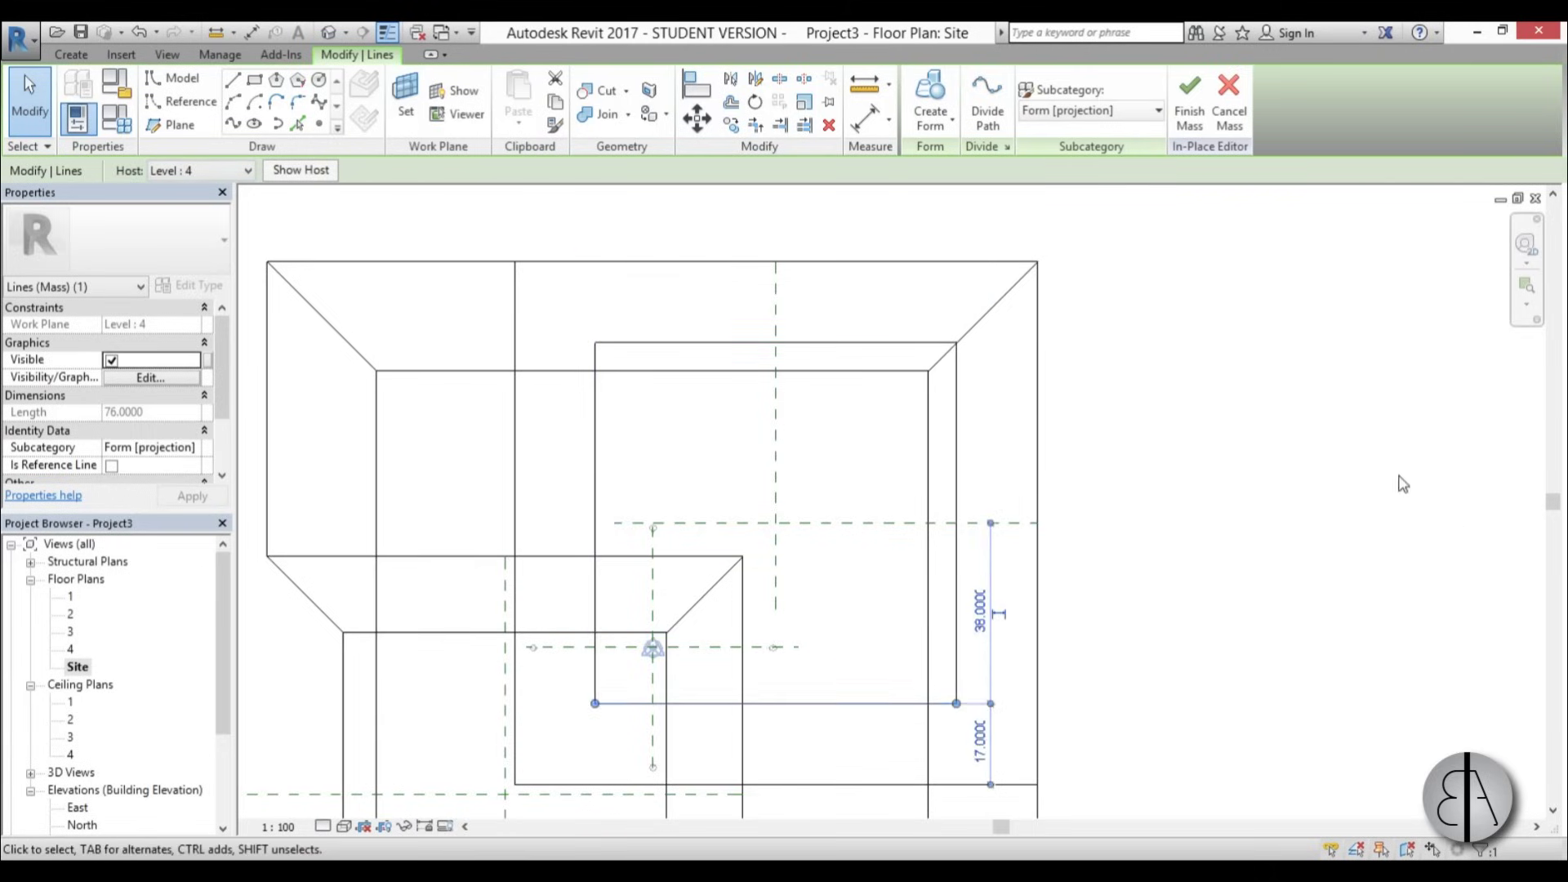
pyautogui.press('Escape')
# Extend the Level 4 rectangle outward to about 106 m deep, with its right edge about 15 m beyond the base form
pyautogui.scroll(-4, 1039, 403)
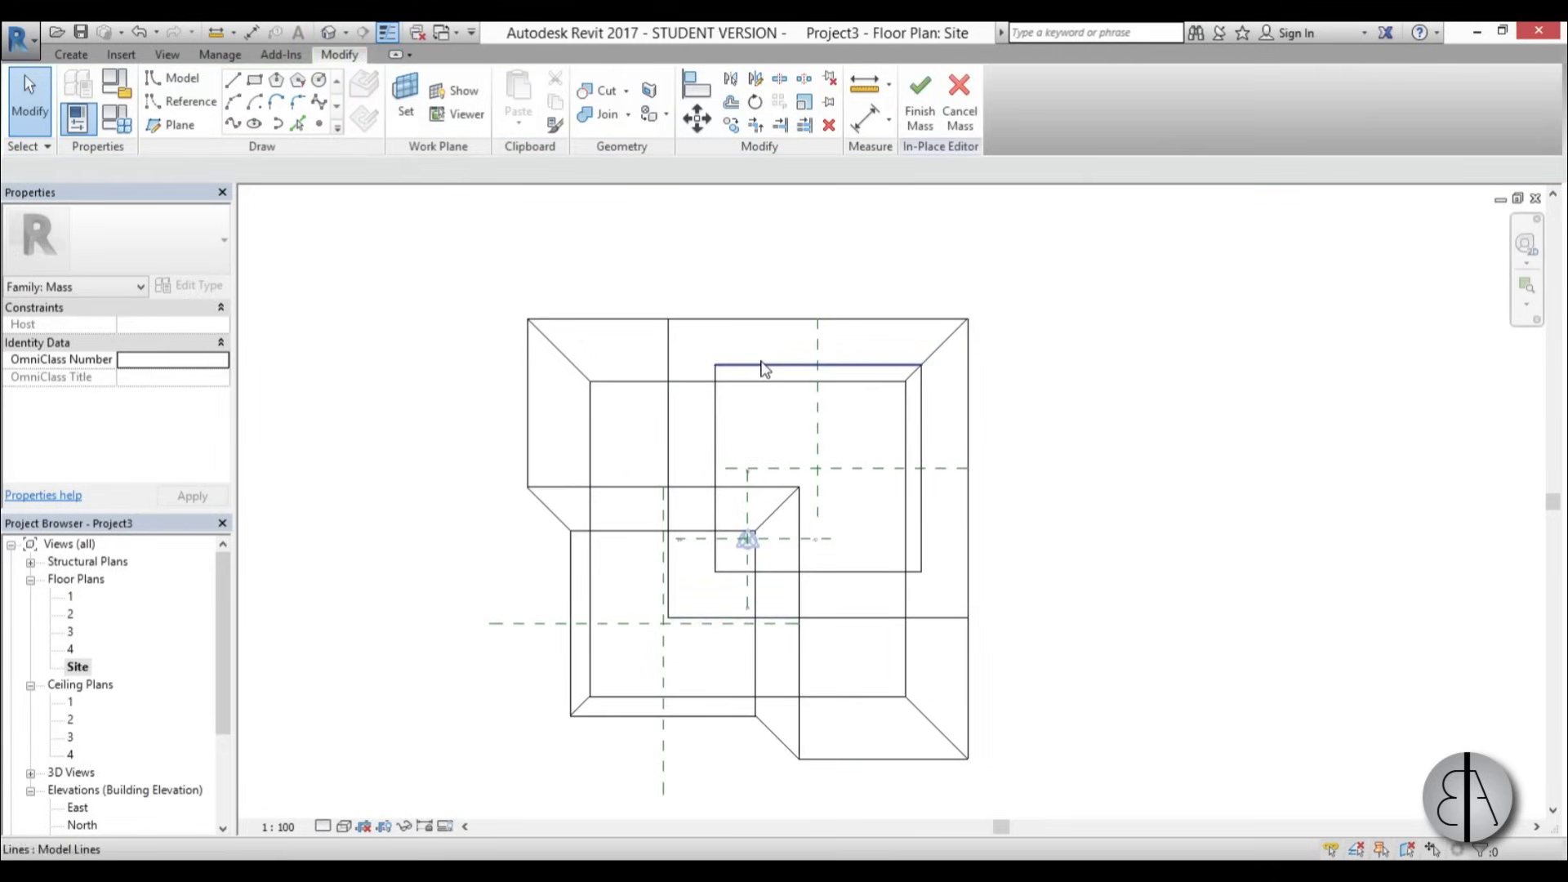
pyautogui.click(763, 367)
pyautogui.click(927, 347)
pyautogui.moveTo(927, 347); pyautogui.dragTo(1012, 339)
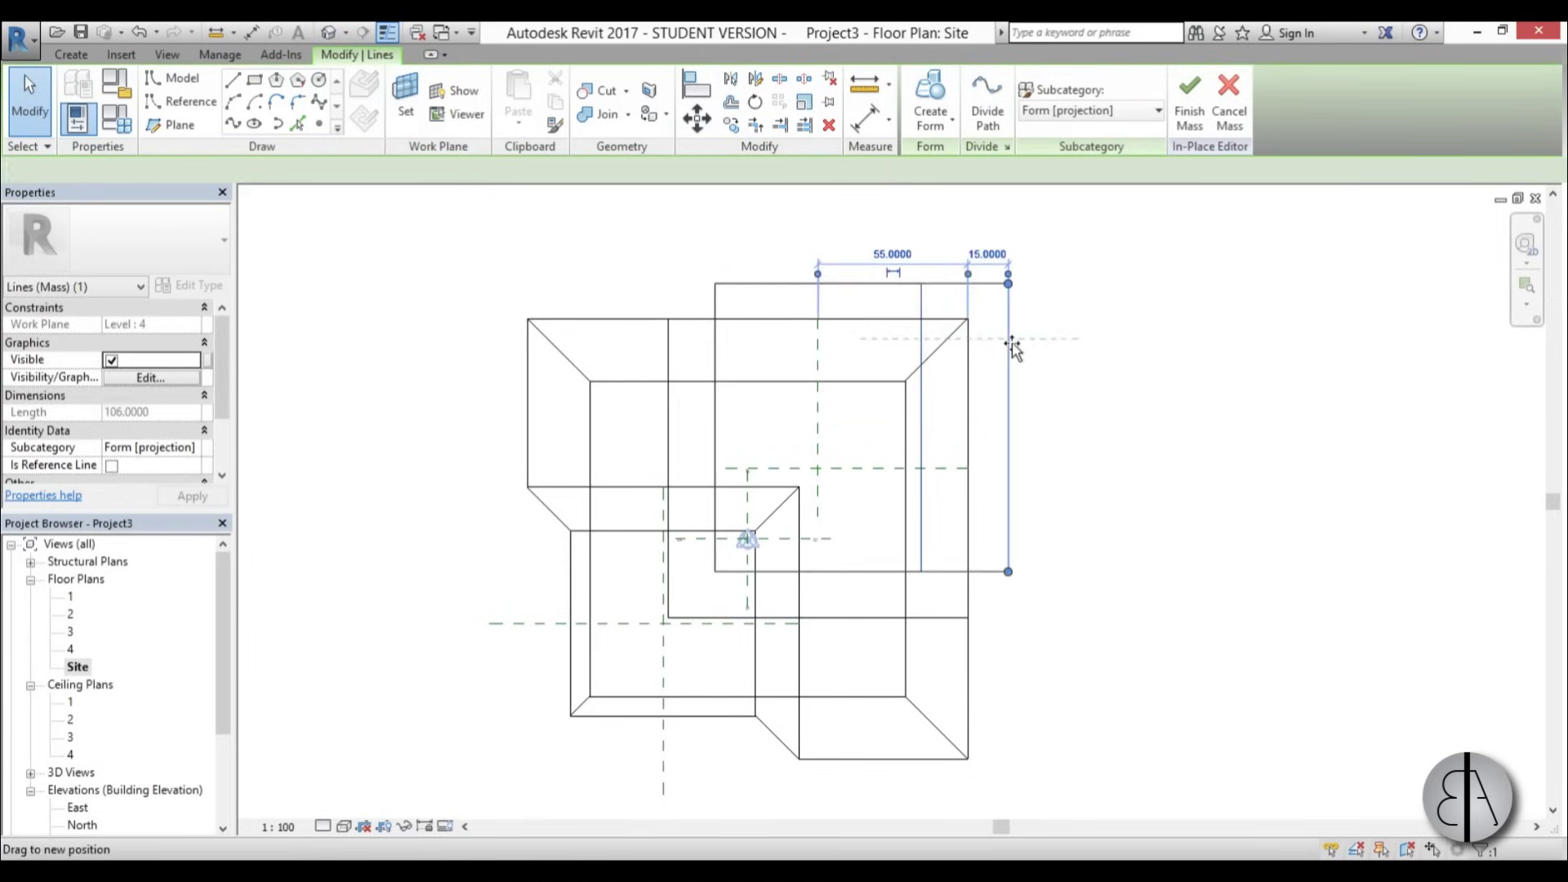
# Extend the Level 2 square's upper and right edges outward beyond the Level 4 rectangle, to about 144 m deep
pyautogui.moveTo(868, 319); pyautogui.dragTo(865, 219)
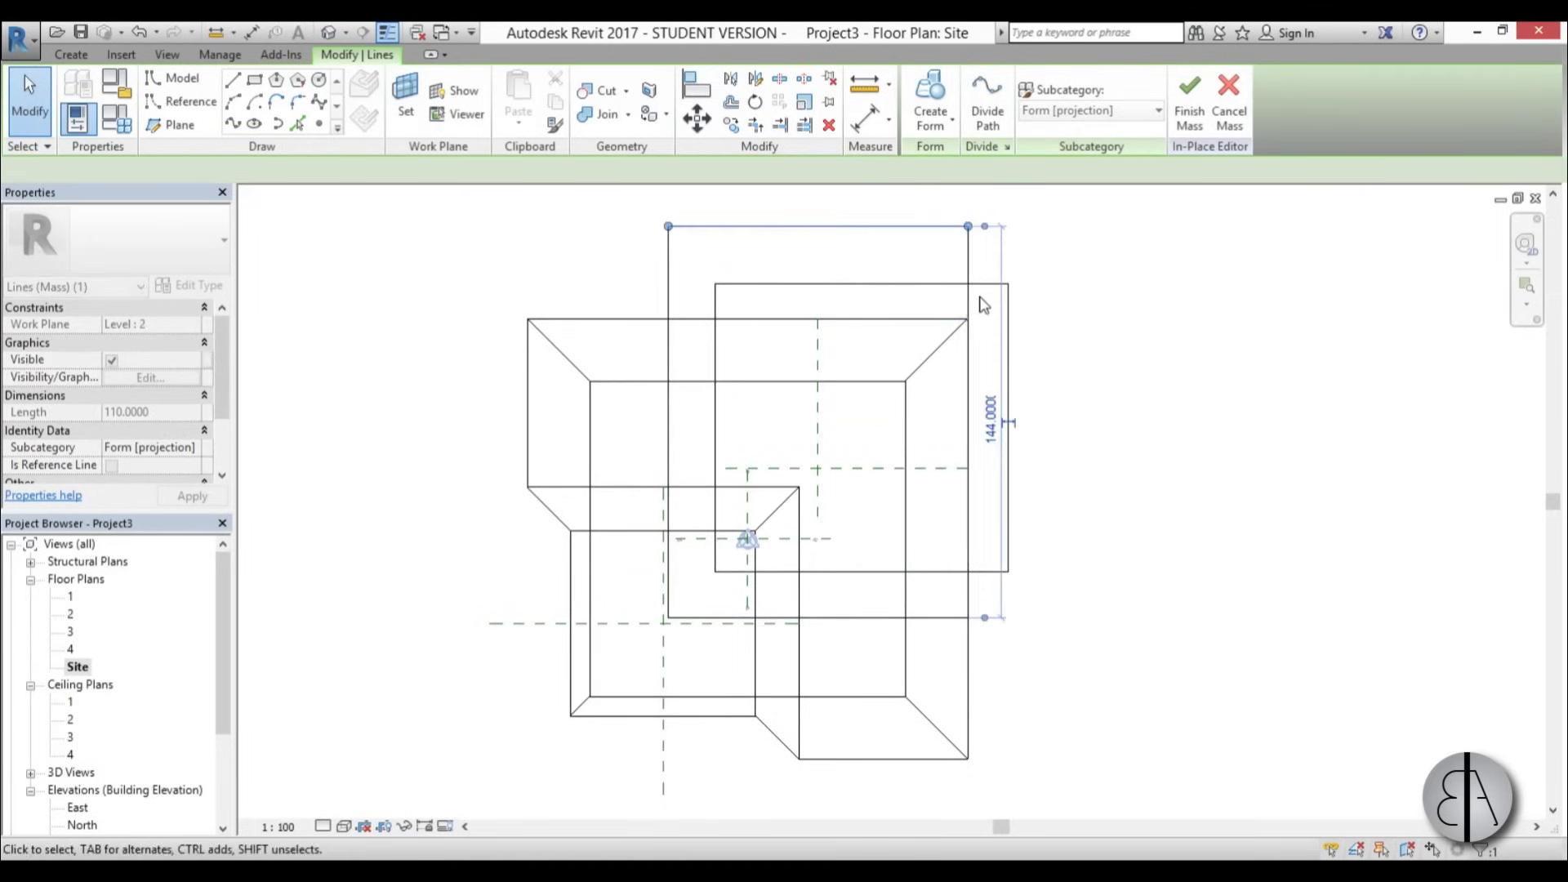
pyautogui.click(972, 304)
pyautogui.moveTo(972, 304); pyautogui.dragTo(1084, 303)
pyautogui.click(637, 547)
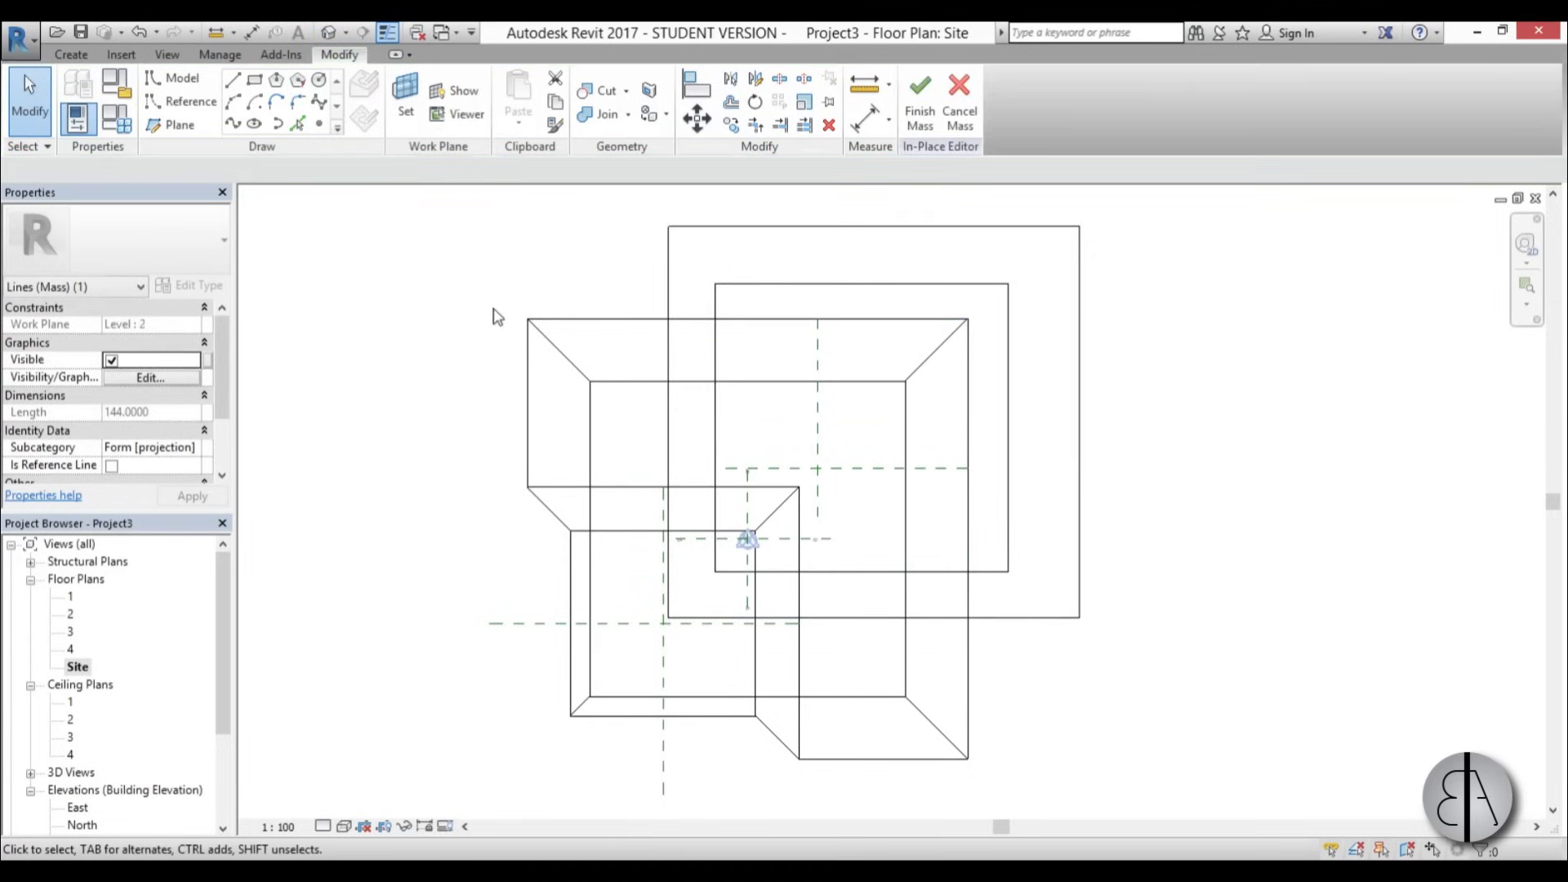
# In the 3D view, create a void form between the Level 2 and Level 4 rectangles to cut the tapered mass
pyautogui.click(330, 33)
pyautogui.keyDown('shift'); pyautogui.moveTo(978, 655); pyautogui.dragTo(997, 586, button='middle'); pyautogui.keyUp('shift')
pyautogui.press('Tab')
pyautogui.click(993, 584)
pyautogui.keyDown('ctrl'); pyautogui.click(980, 290); pyautogui.keyUp('ctrl')
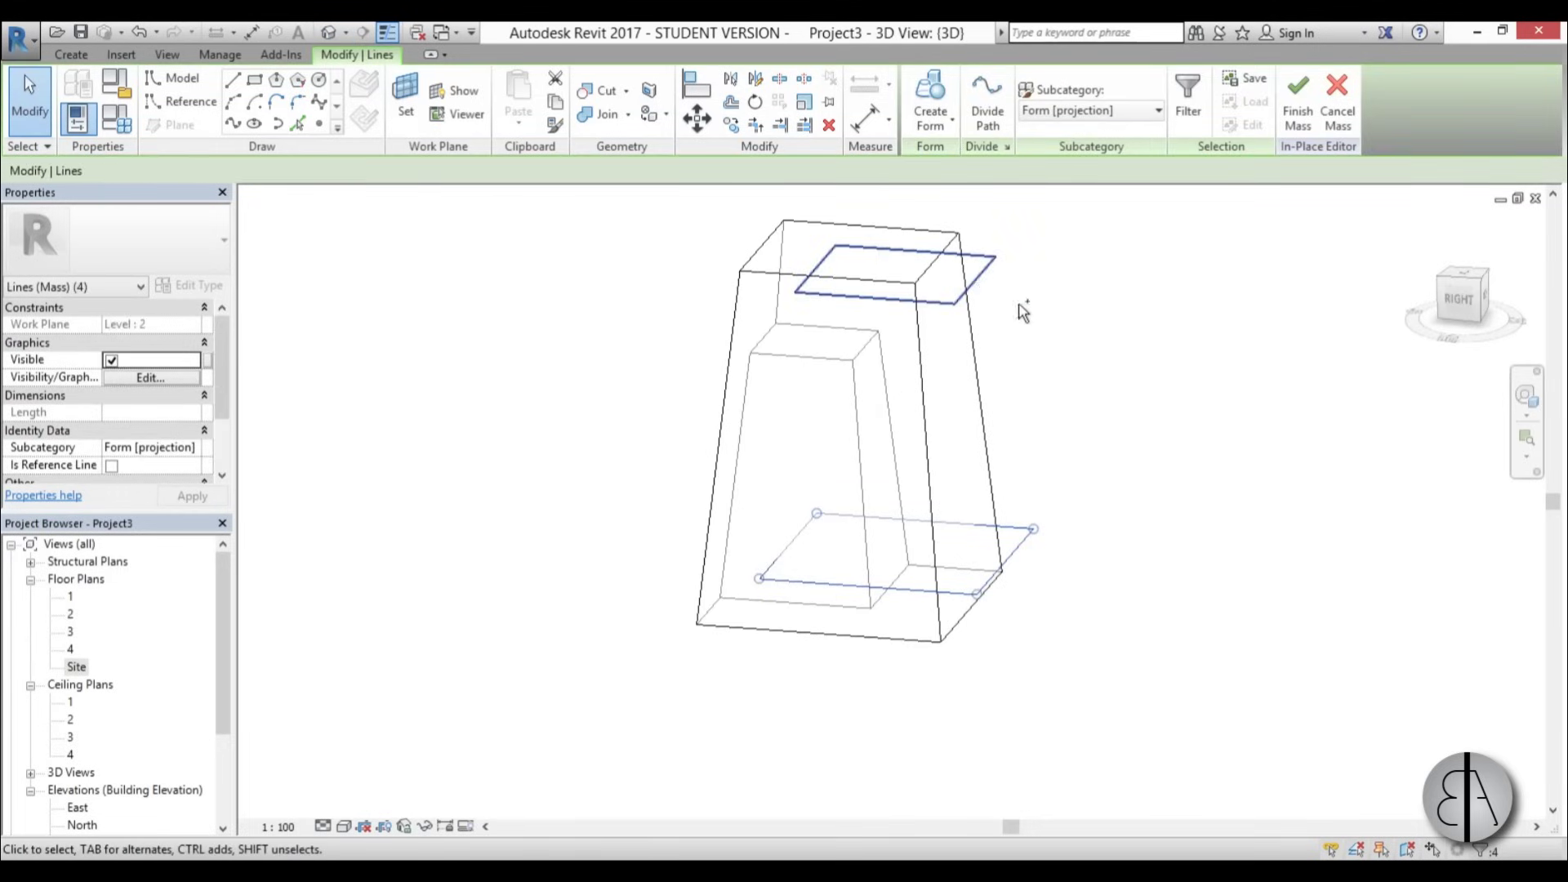
pyautogui.keyDown('shift'); pyautogui.moveTo(1026, 308); pyautogui.dragTo(1075, 504, button='middle'); pyautogui.keyUp('shift')
pyautogui.click(944, 123)
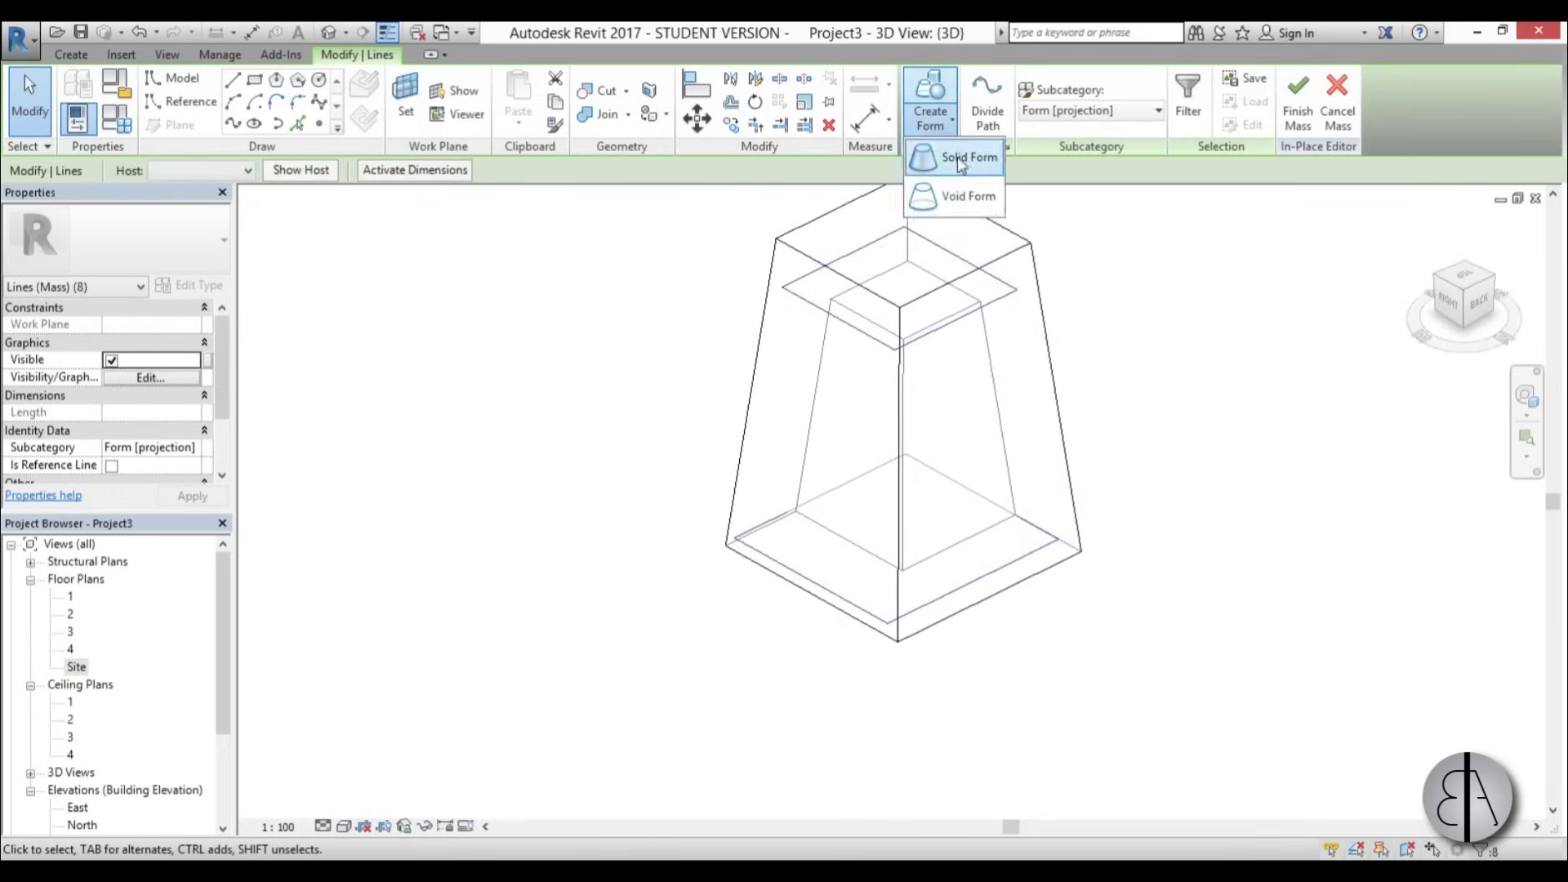
pyautogui.click(951, 200)
pyautogui.keyDown('shift'); pyautogui.moveTo(1009, 651); pyautogui.dragTo(903, 572, button='middle'); pyautogui.keyUp('shift')
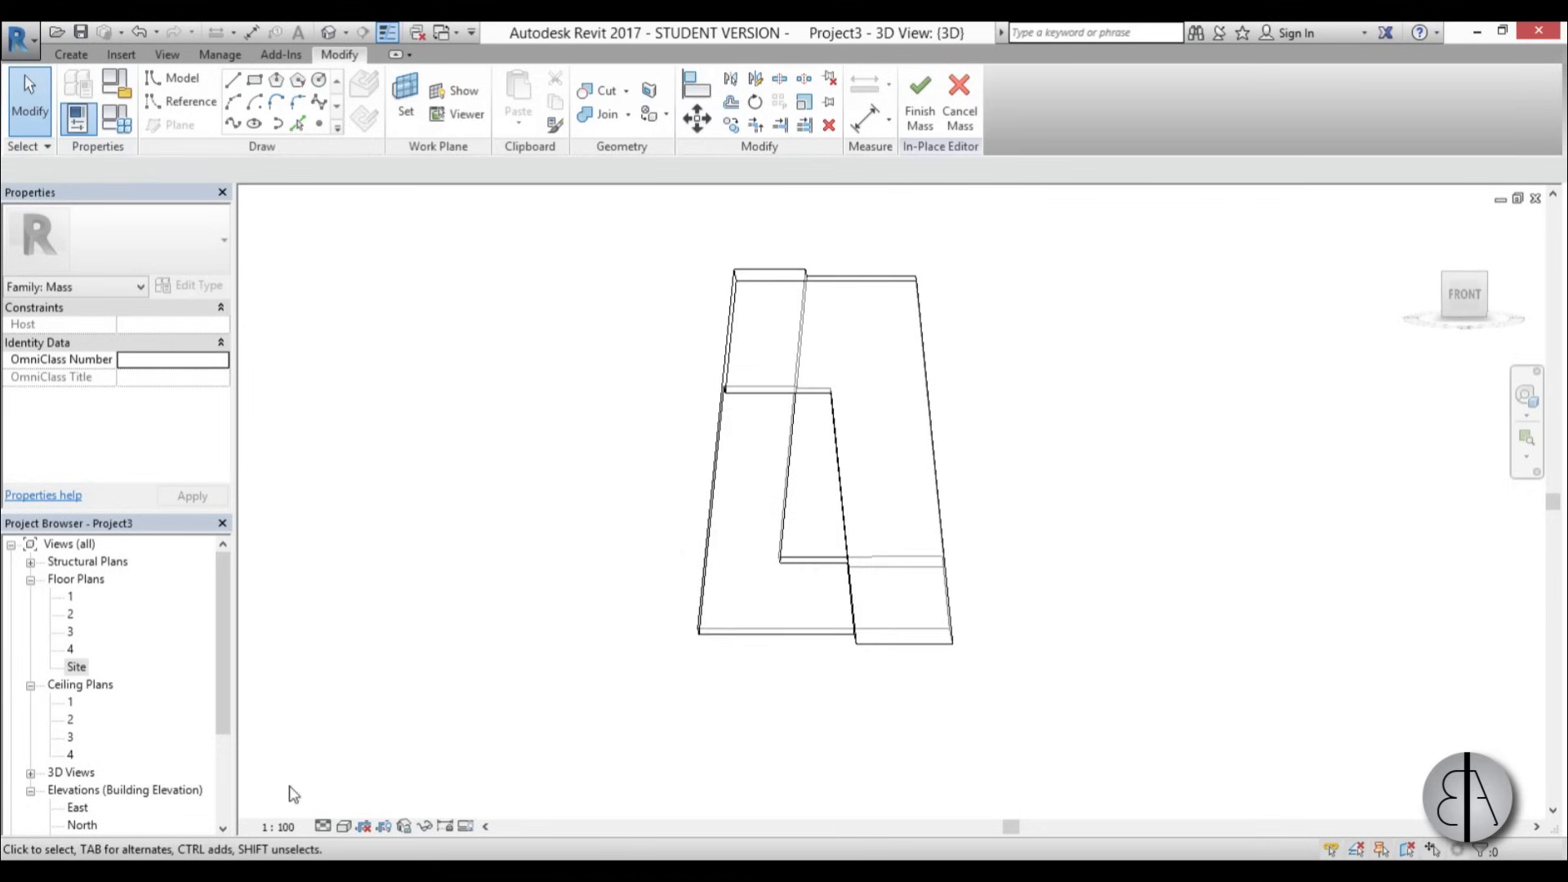
# Open the South elevation to show the top of the mass beside the reference tower drawing
pyautogui.click(230, 799)
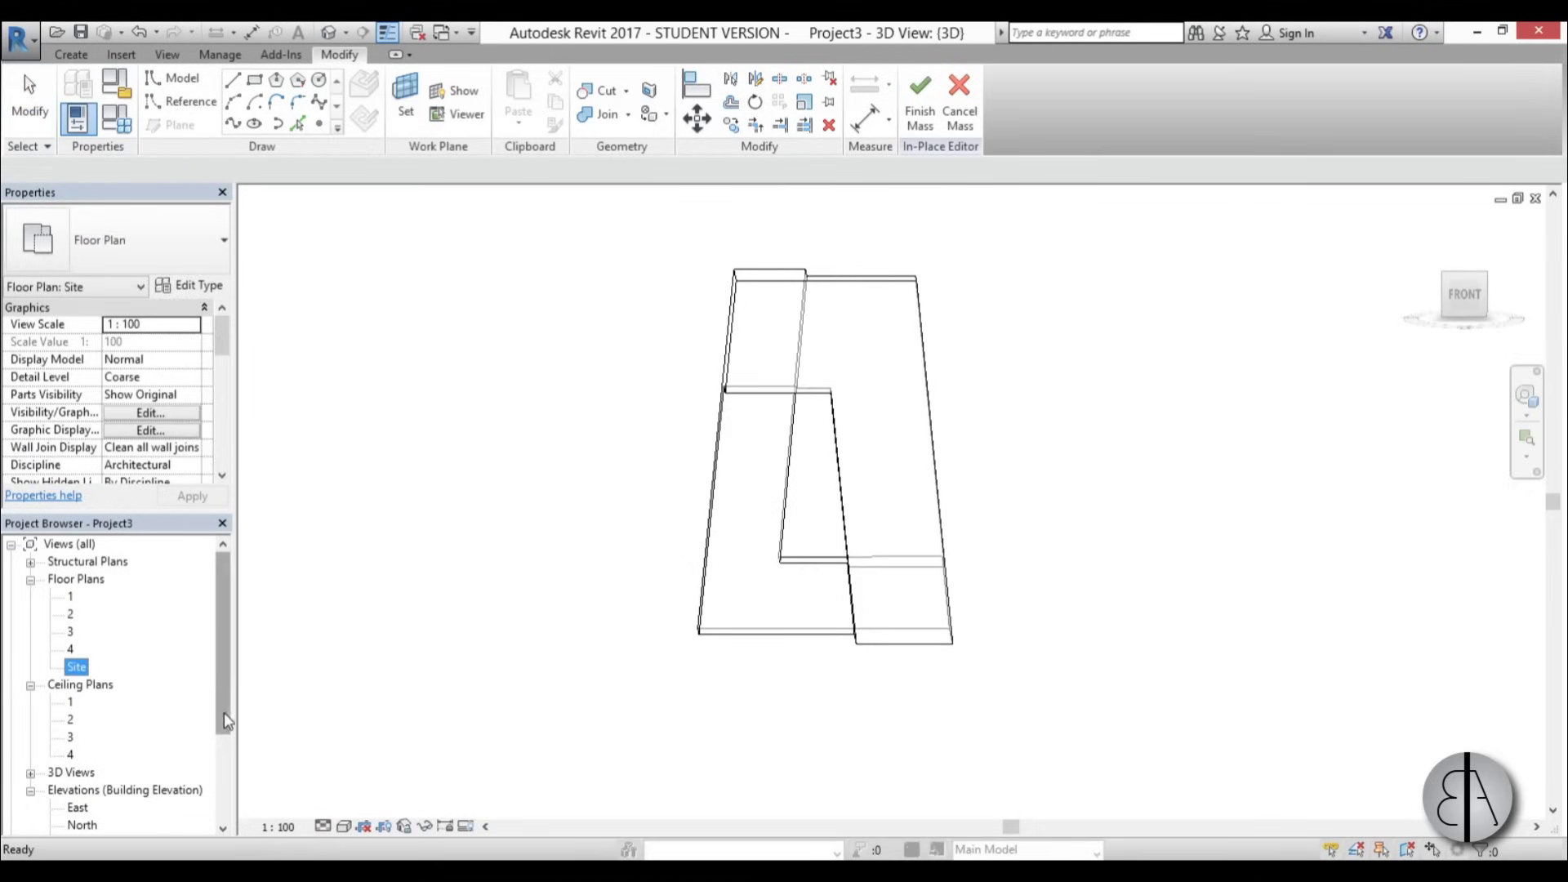
pyautogui.scroll(-2, 227, 720)
pyautogui.doubleClick(82, 737)
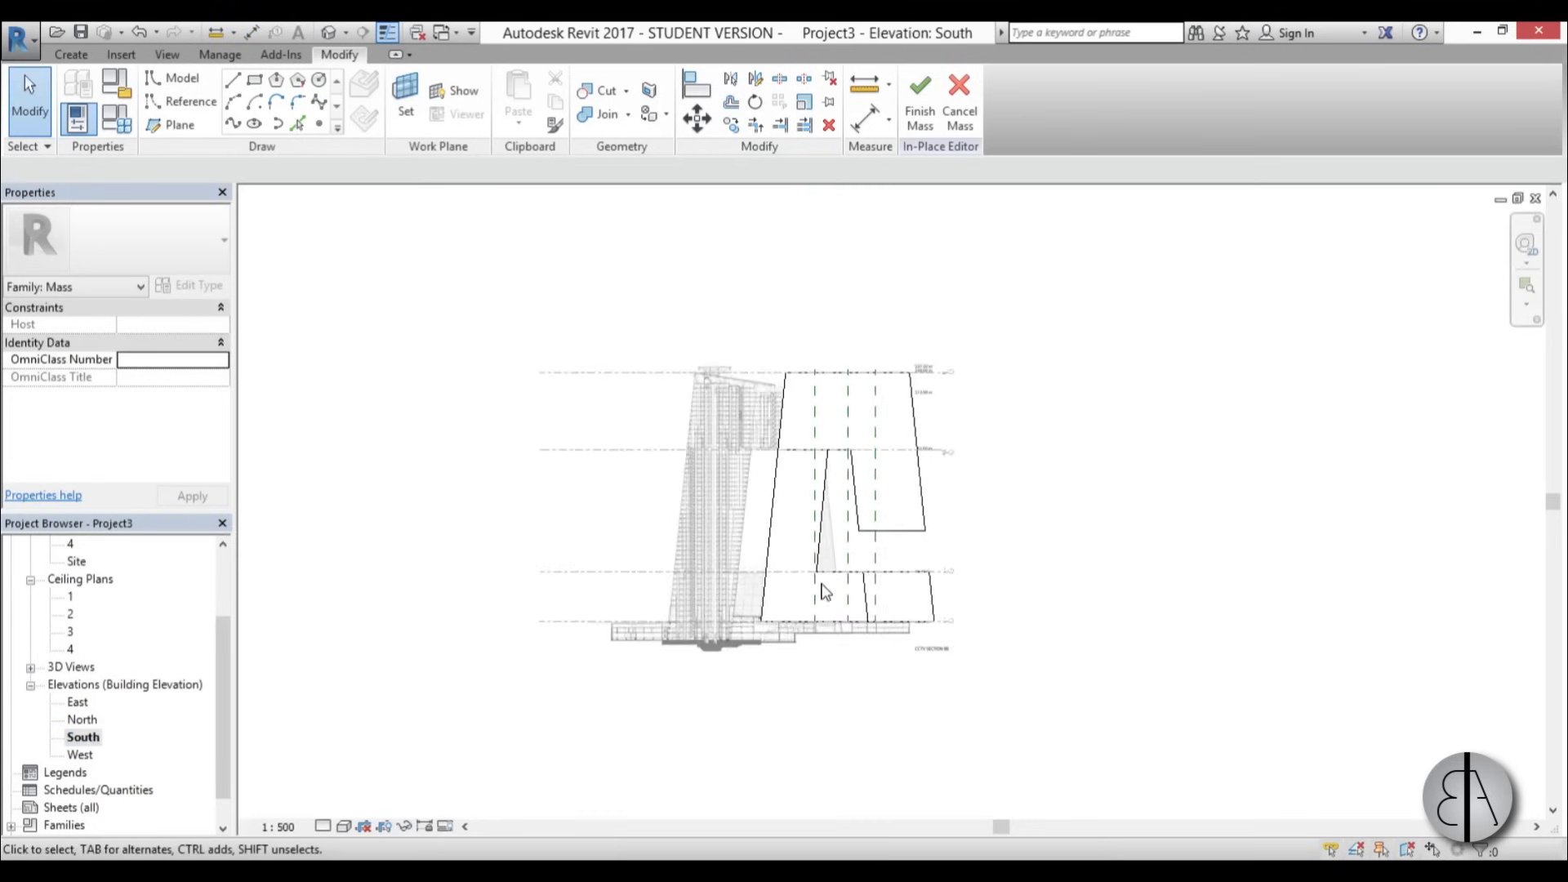
pyautogui.scroll(3, 743, 435)
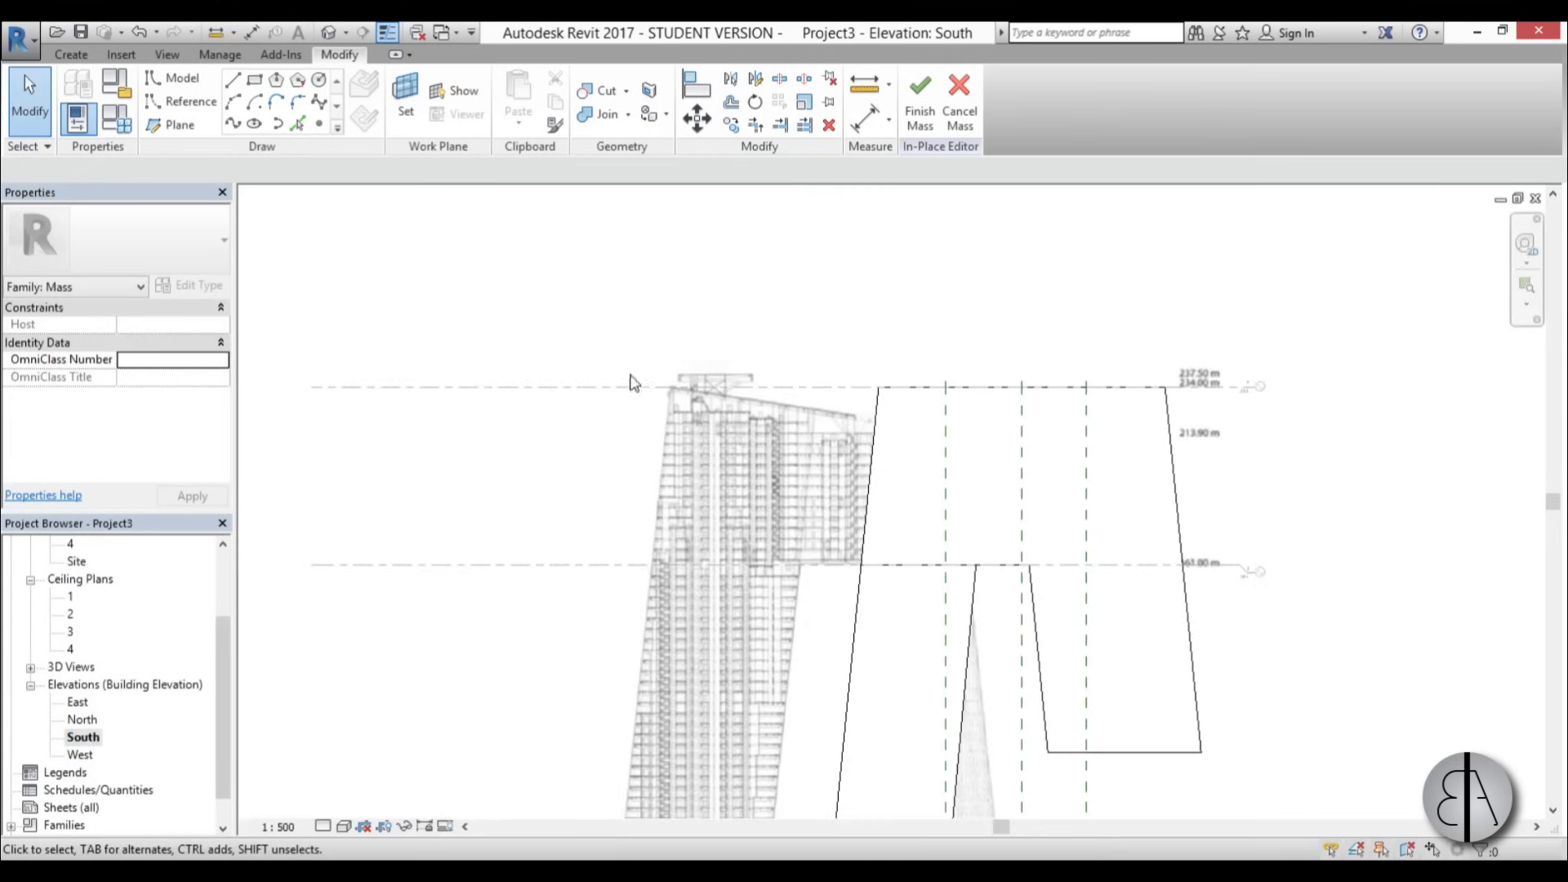
pyautogui.scroll(3, 820, 506)
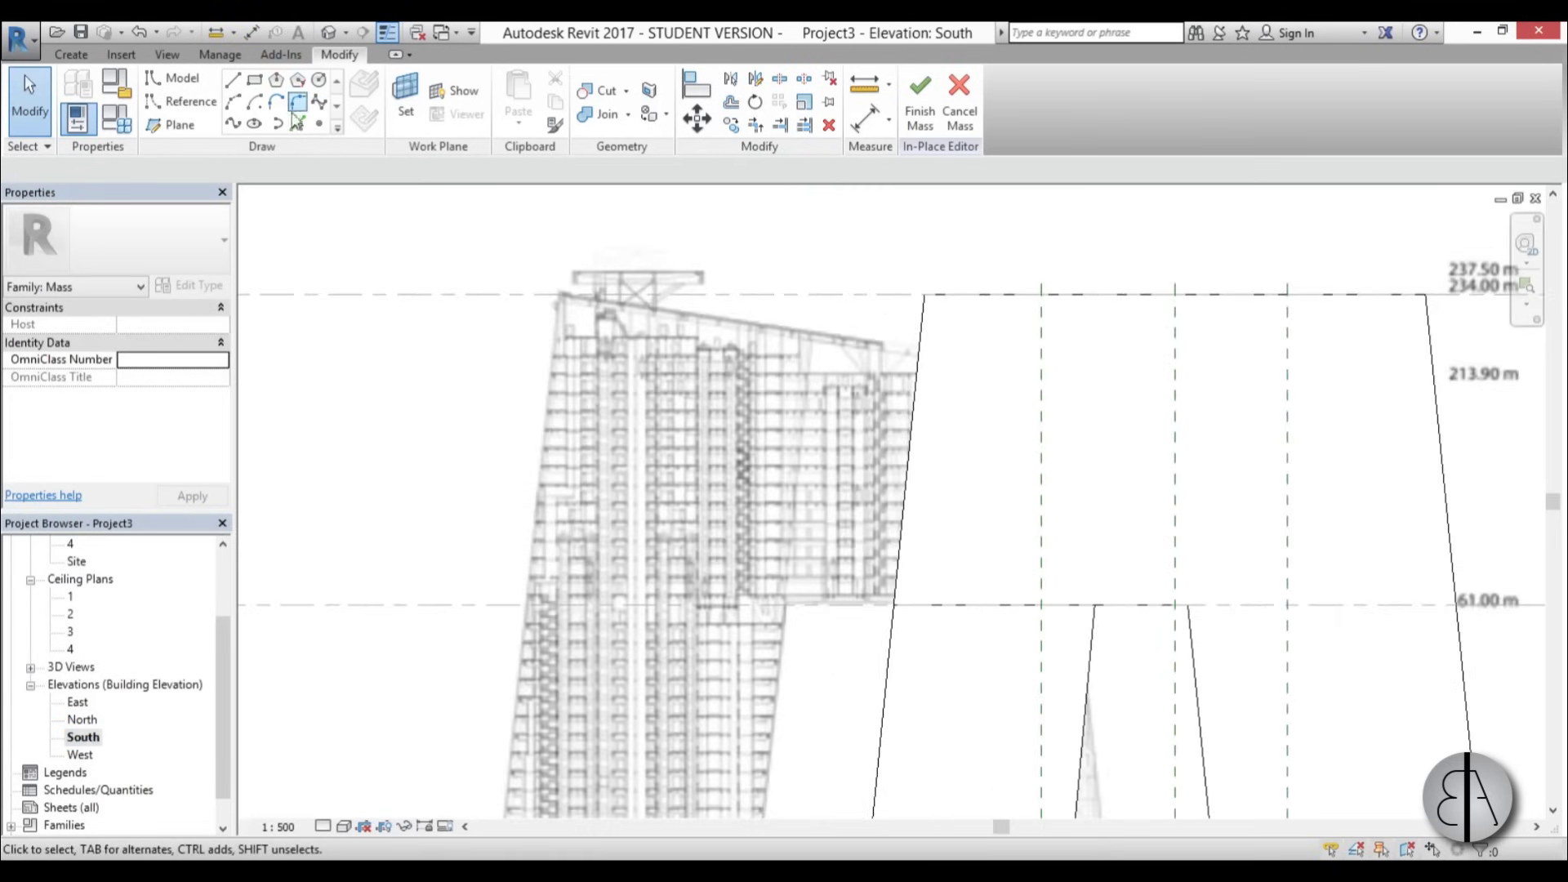
pyautogui.click(233, 81)
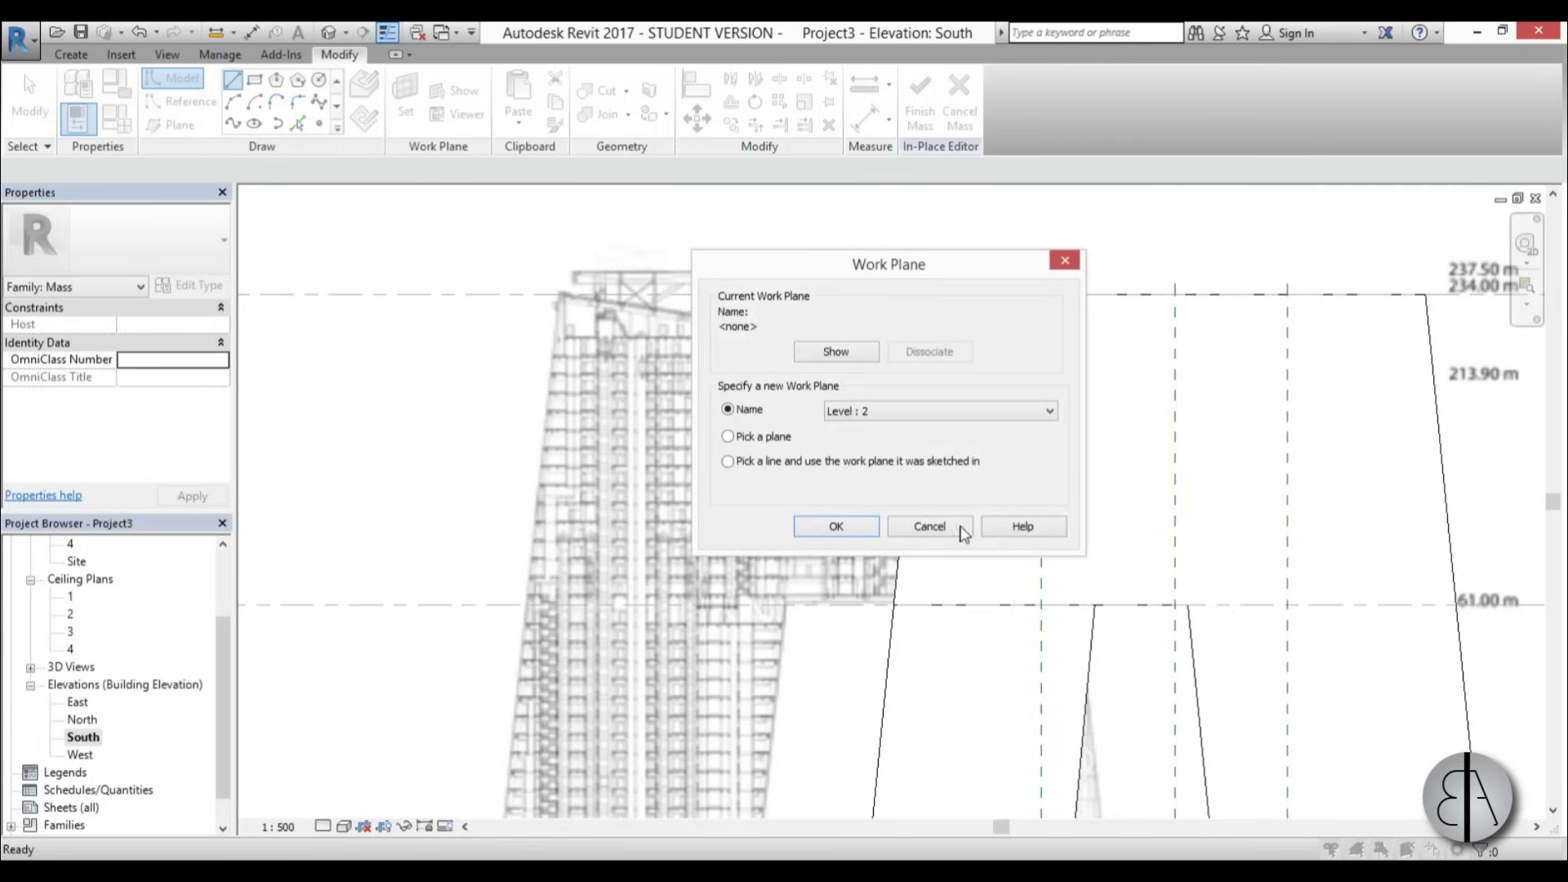
pyautogui.click(963, 533)
# From the Site plan, set the work plane to the horizontal reference plane through the upper tower and open the South elevation
pyautogui.scroll(-2, 814, 494)
pyautogui.doubleClick(76, 561)
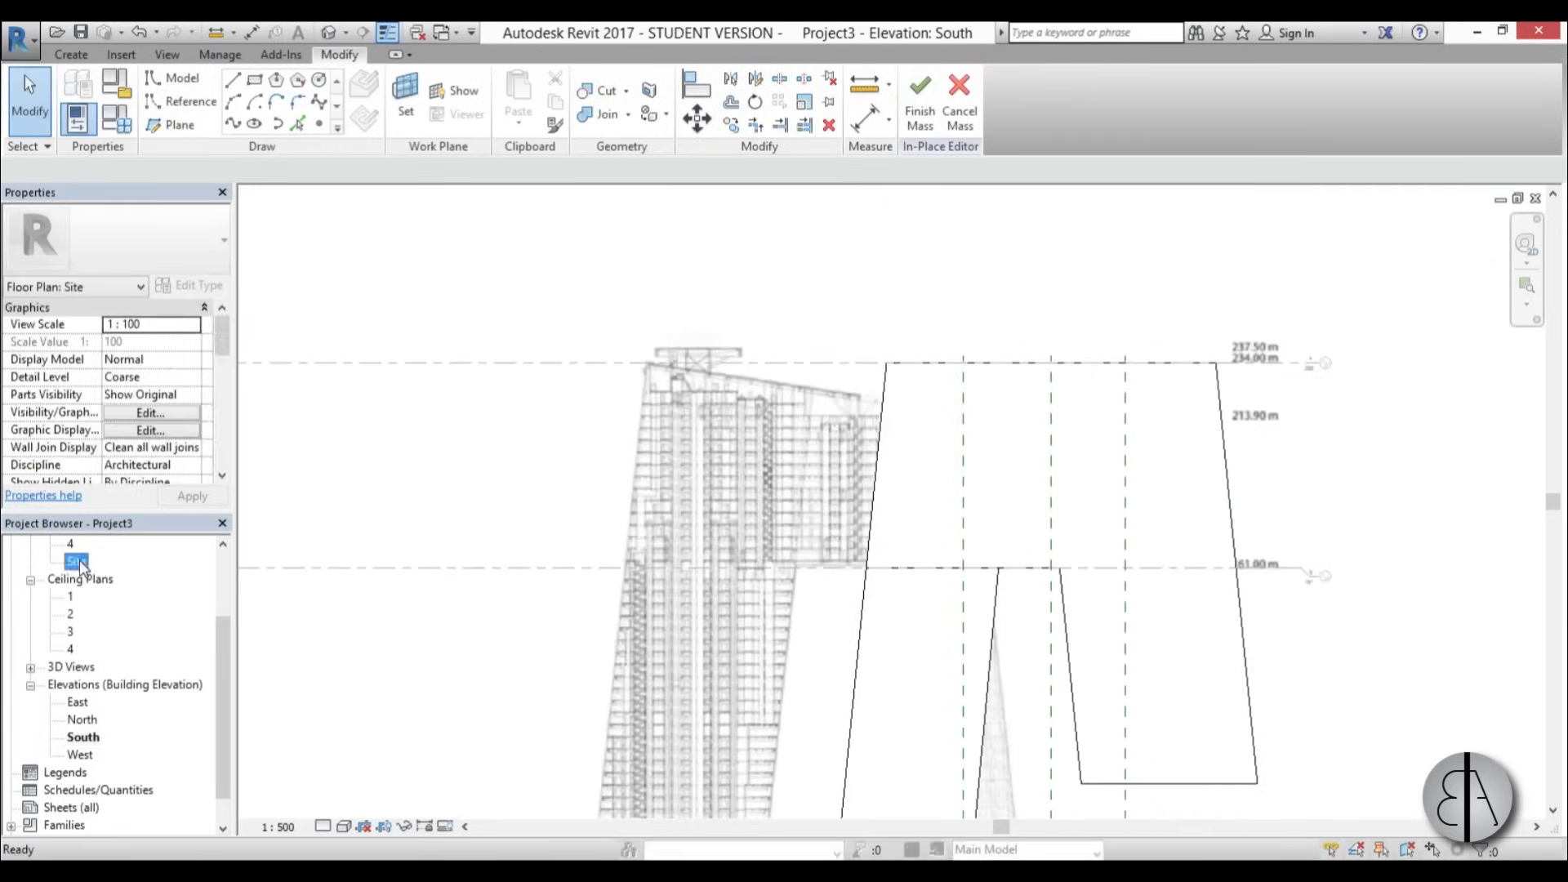
pyautogui.scroll(2, 859, 482)
pyautogui.scroll(-2, 859, 482)
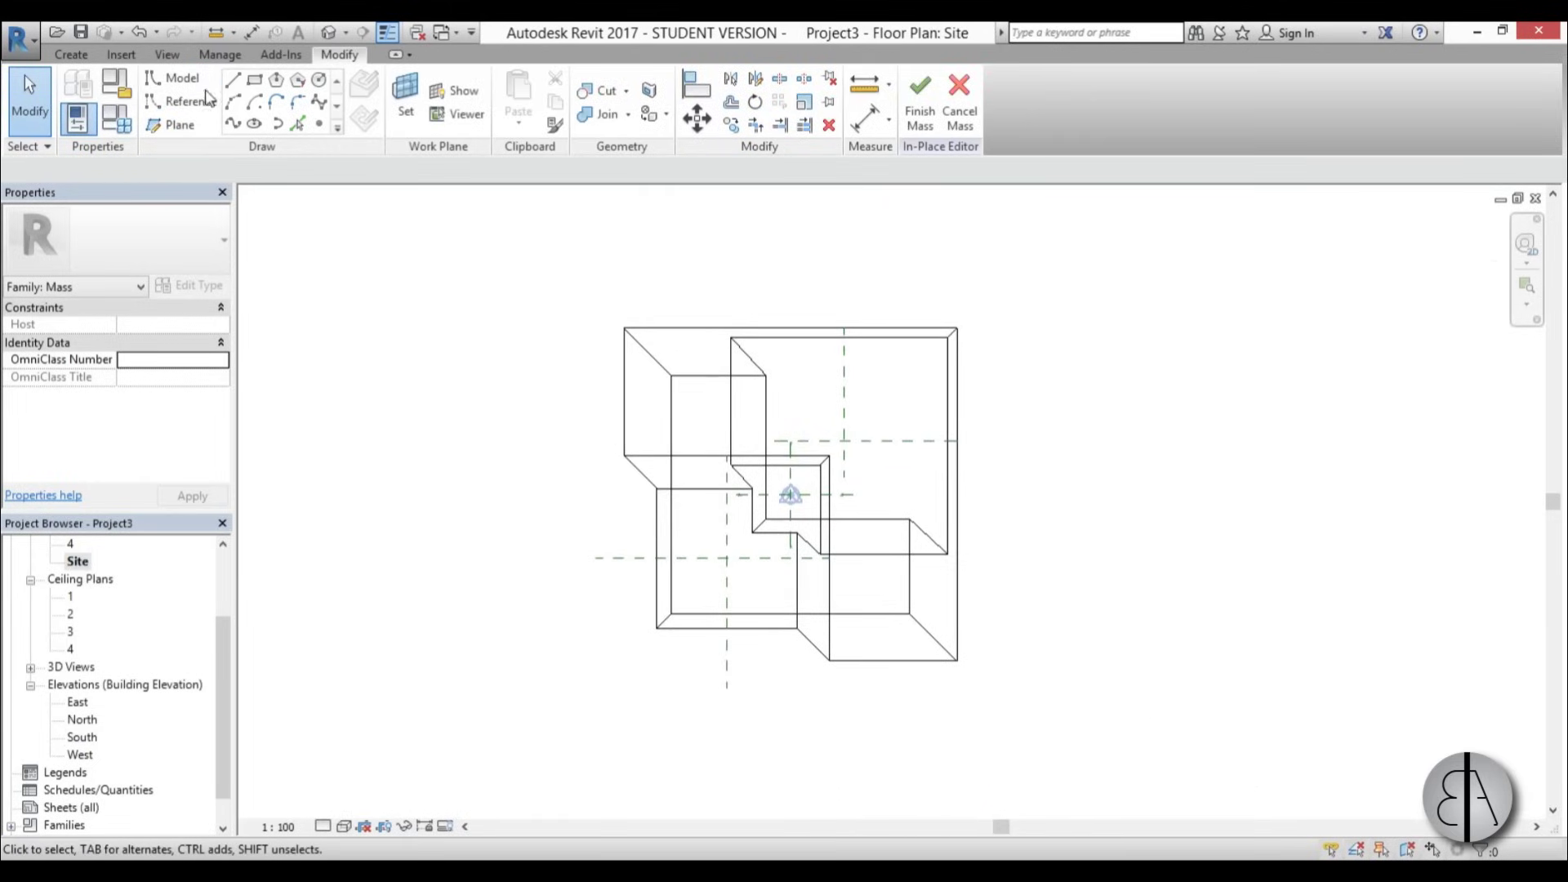
pyautogui.click(406, 119)
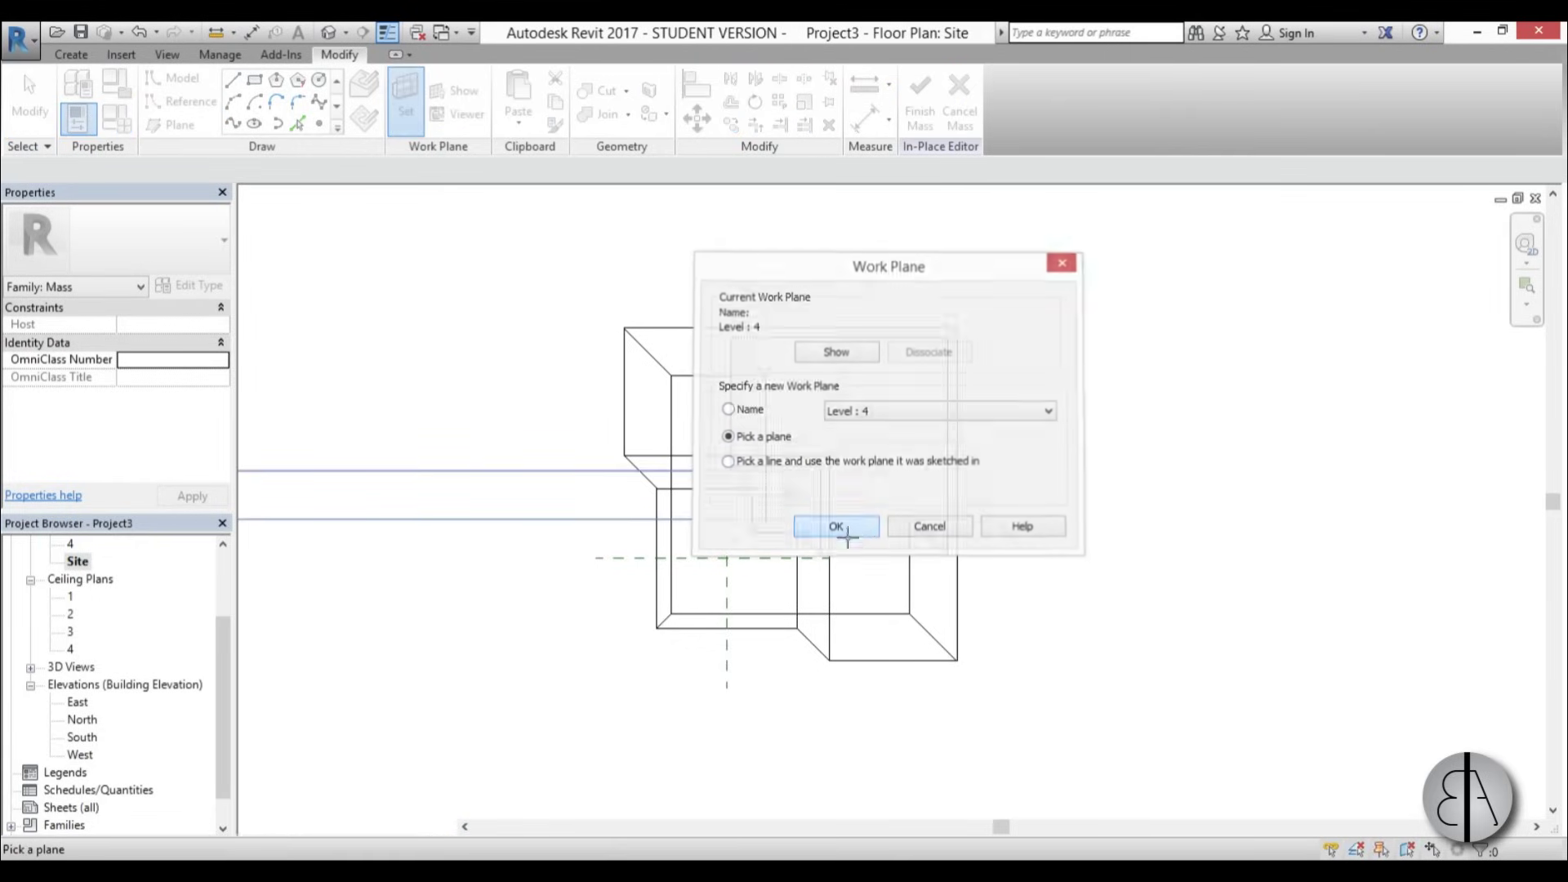
pyautogui.click(837, 524)
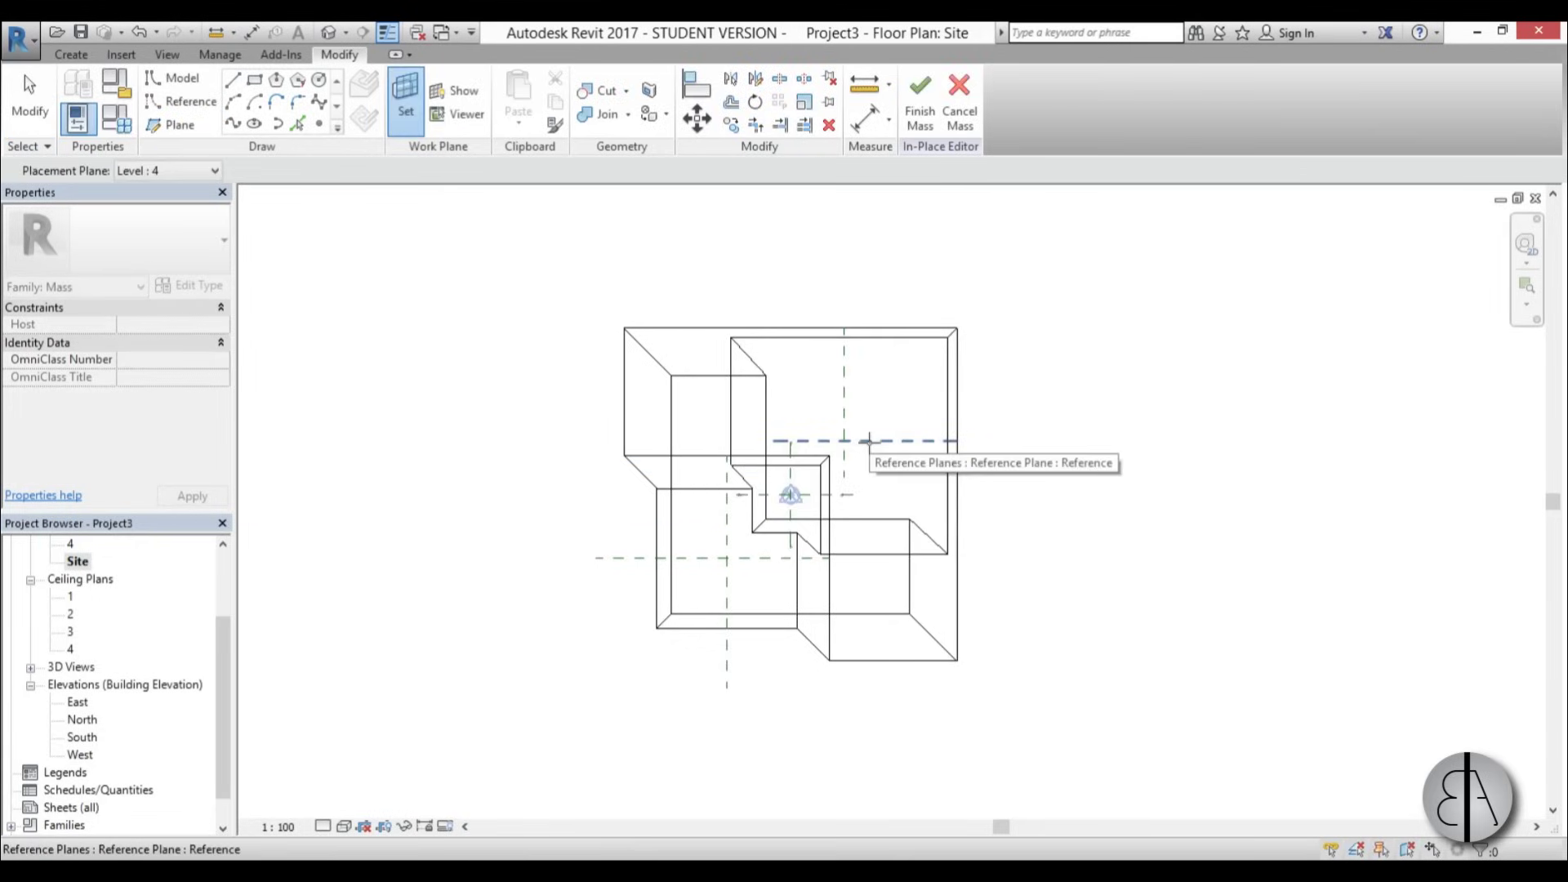
pyautogui.click(869, 441)
pyautogui.doubleClick(1000, 338)
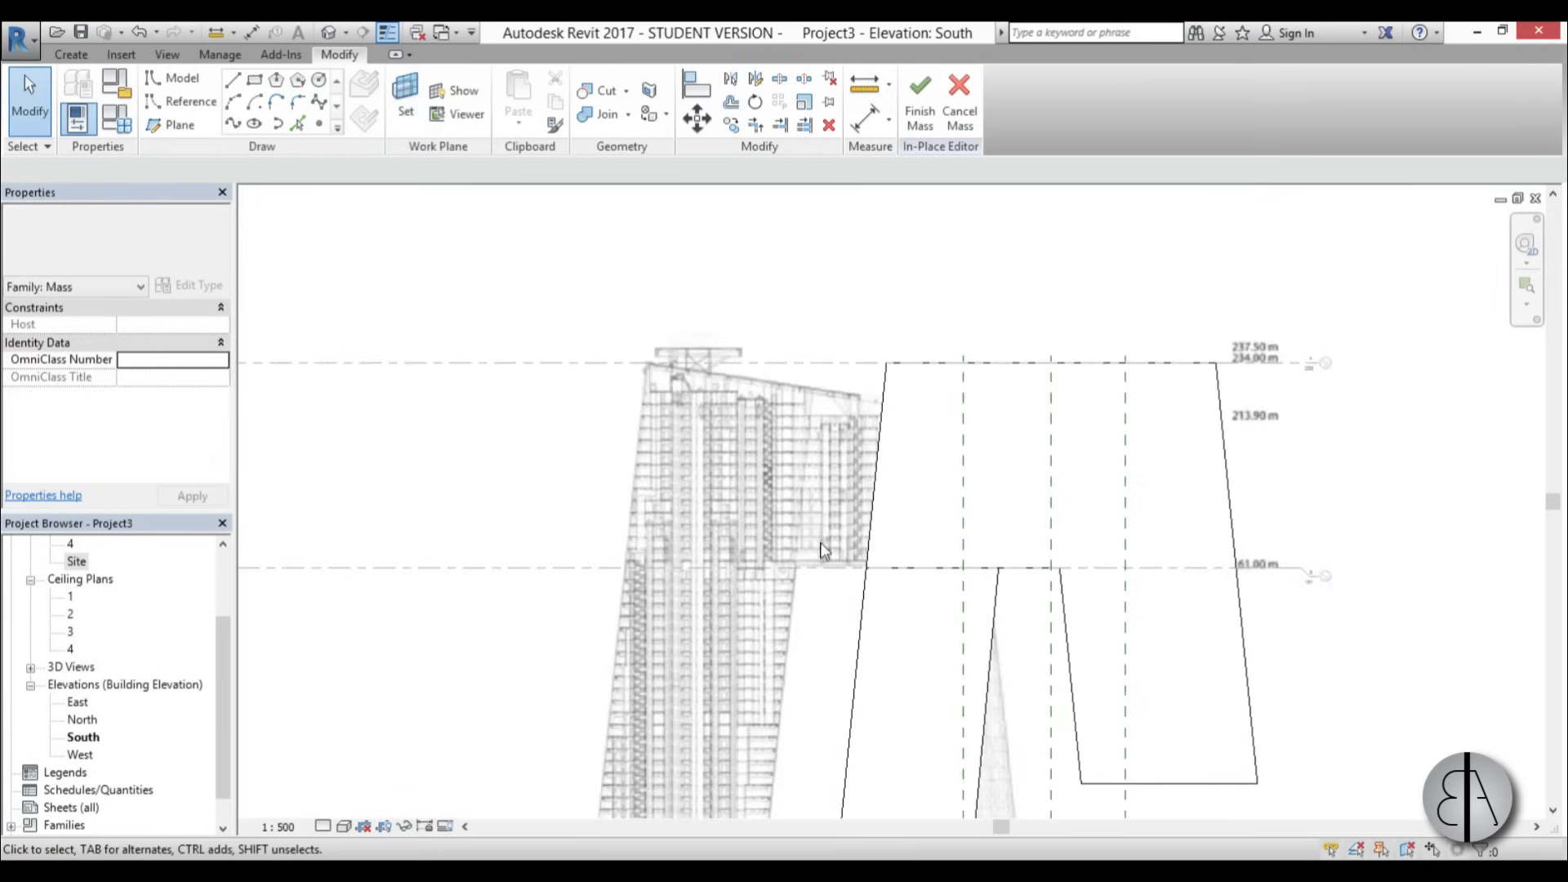
# Draw a model line sloping down about 9° along the reference drawing's roofline, from outside the tower to beyond the mass's far edge
pyautogui.scroll(1, 791, 410)
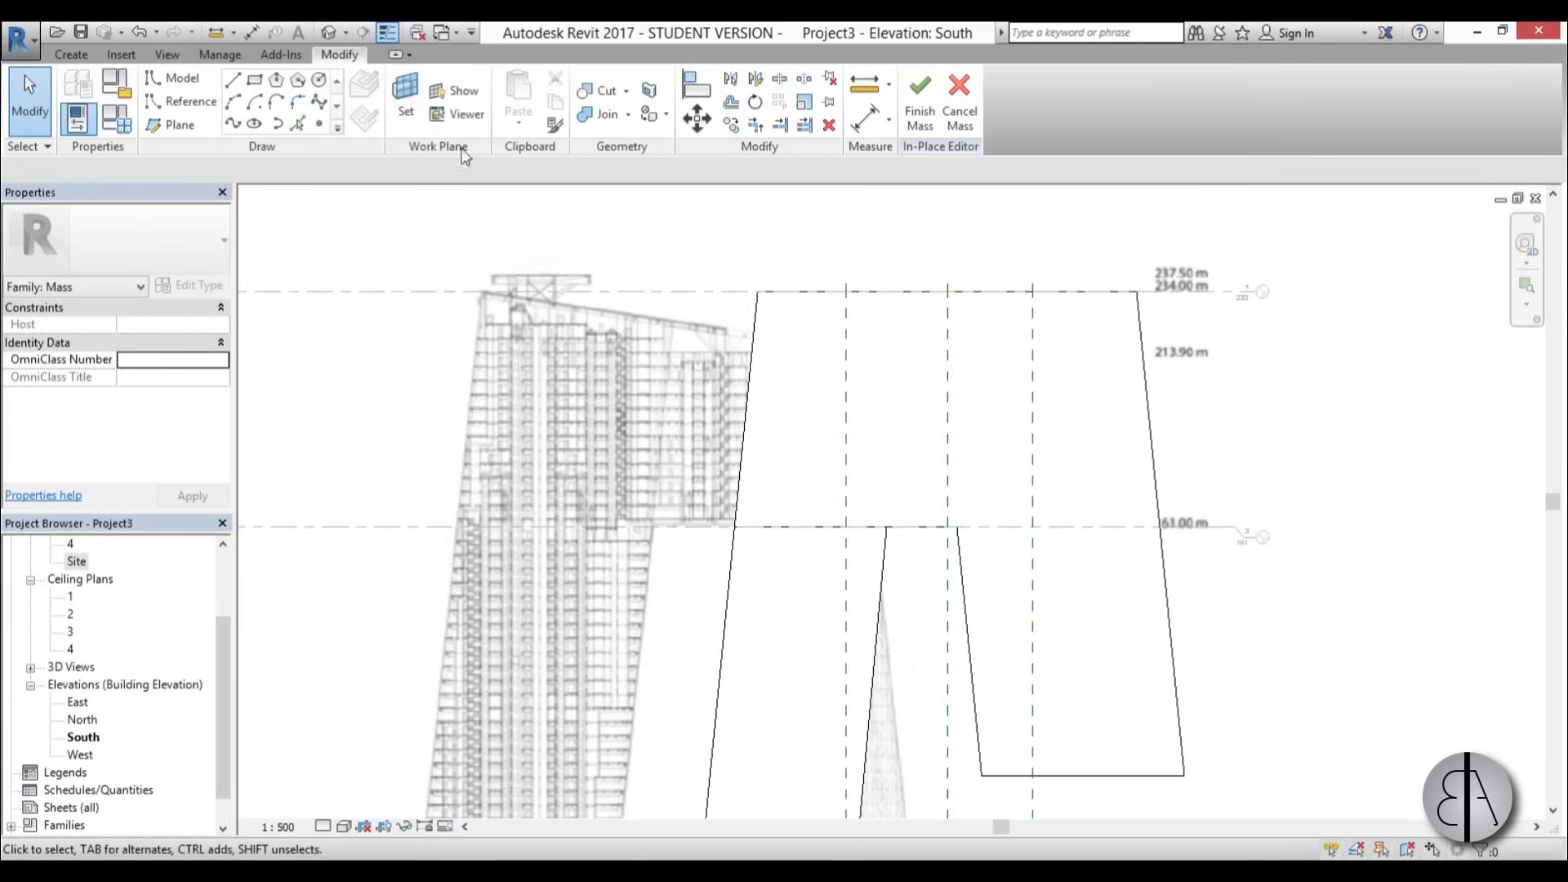
pyautogui.click(233, 80)
pyautogui.scroll(3, 452, 279)
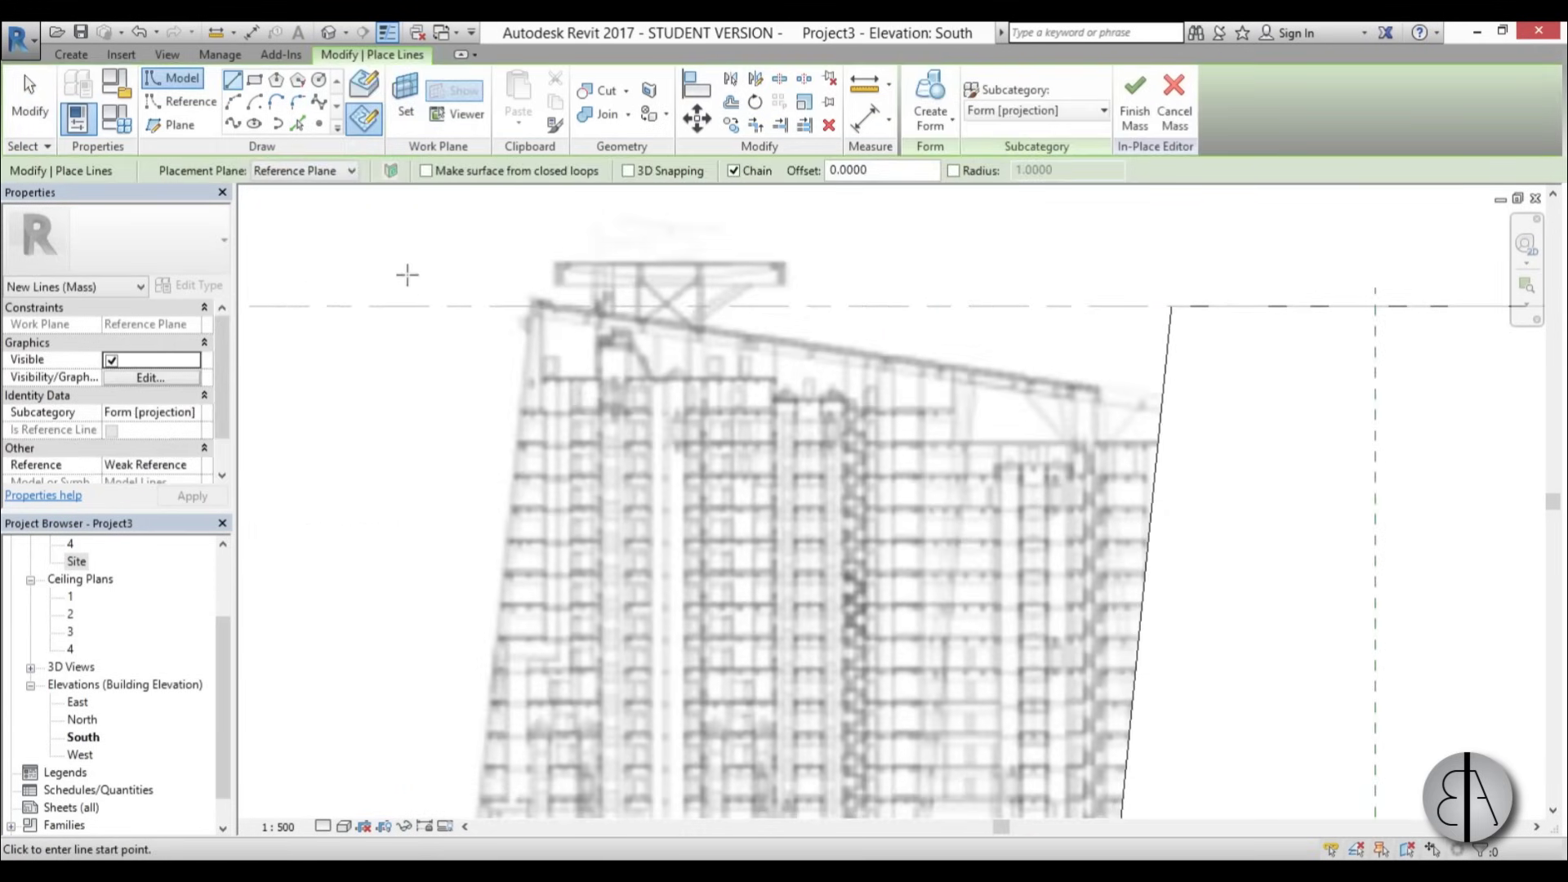
pyautogui.click(402, 262)
pyautogui.scroll(-2, 1260, 438)
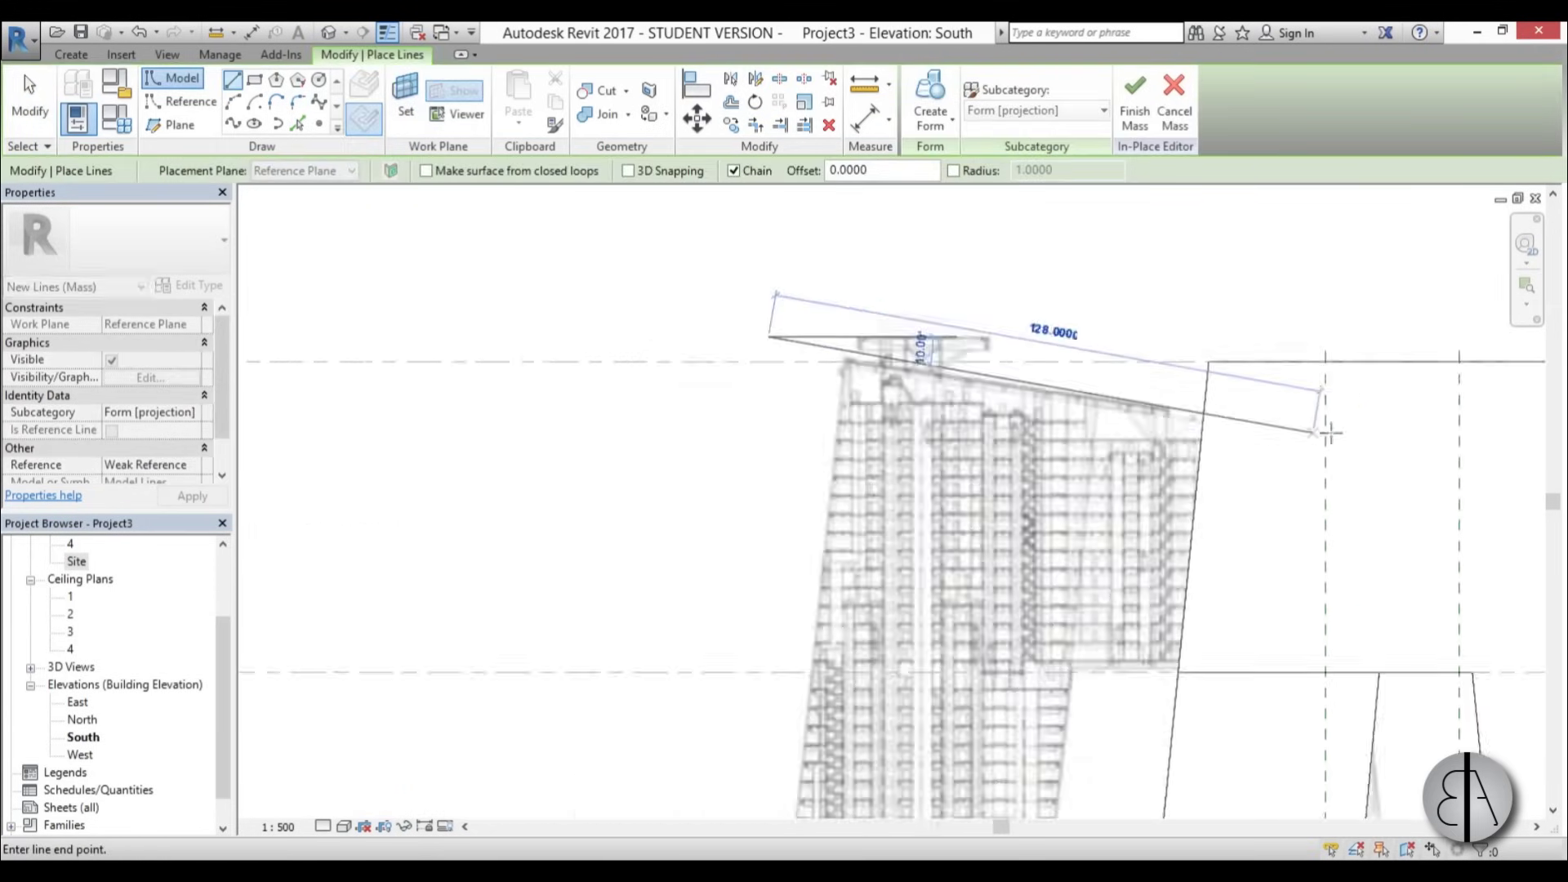
pyautogui.moveTo(983, 427); pyautogui.dragTo(796, 351, button='middle')
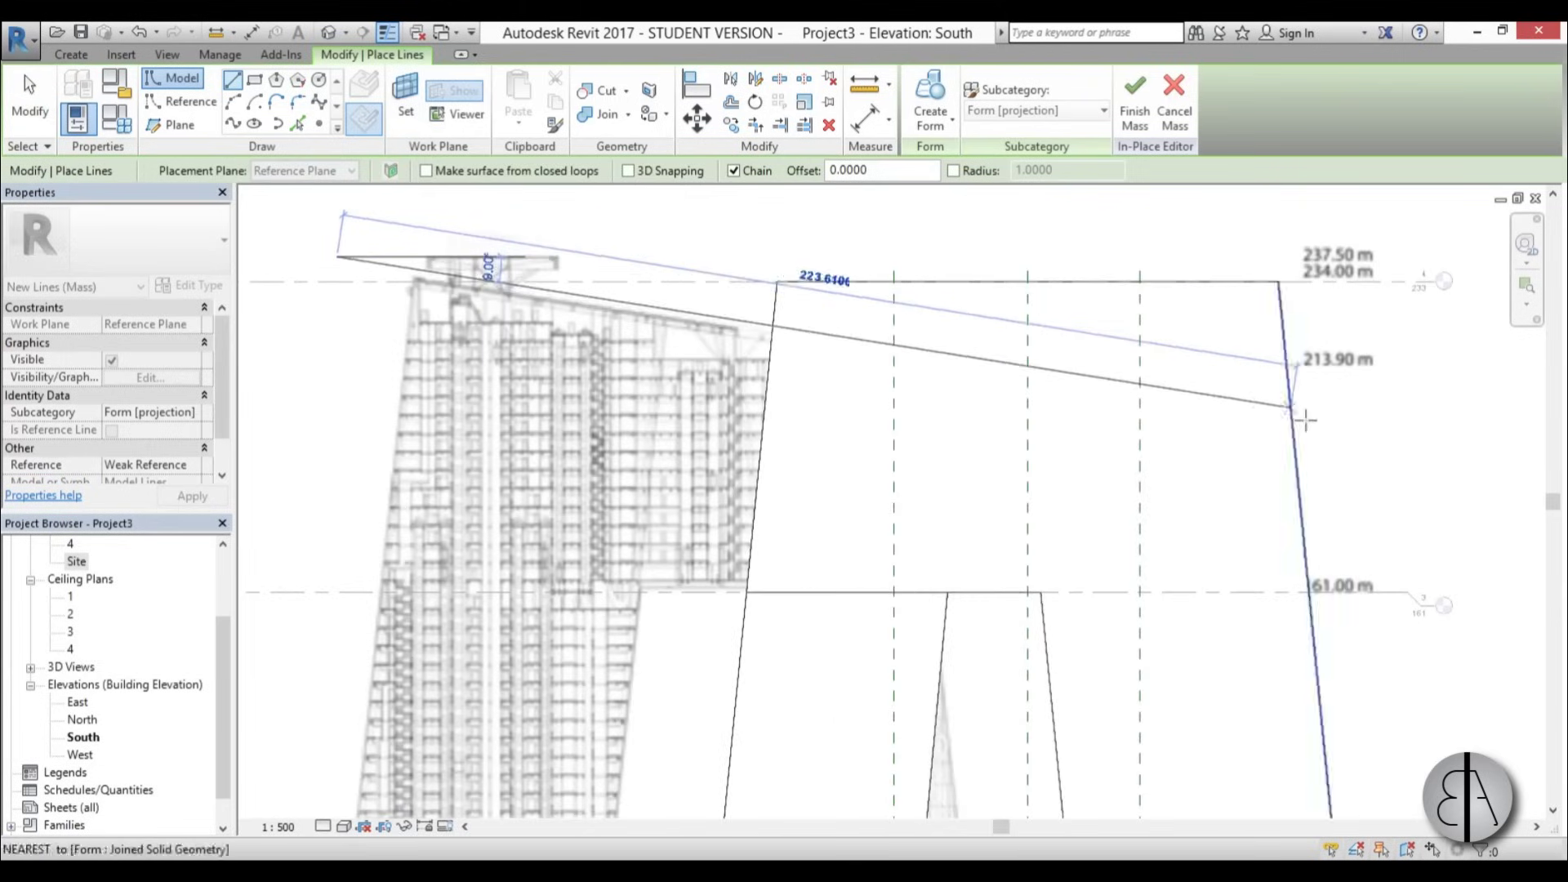
pyautogui.click(1482, 441)
# Close the sketch into a triangle above the sloped line with a vertical side and a line back to the start point
pyautogui.scroll(-2, 1300, 435)
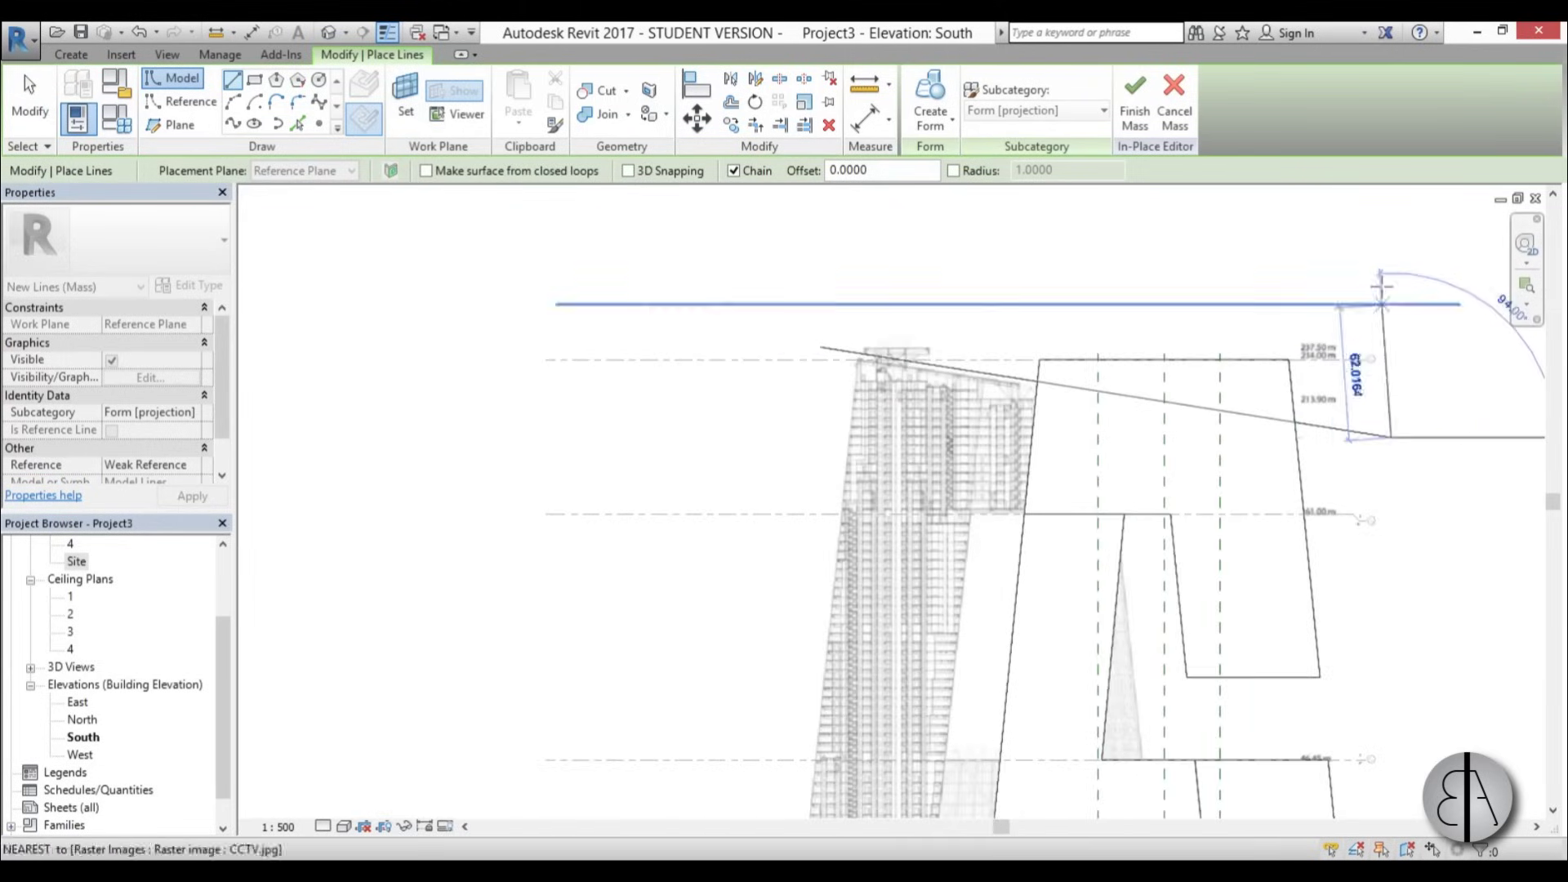
pyautogui.click(1389, 273)
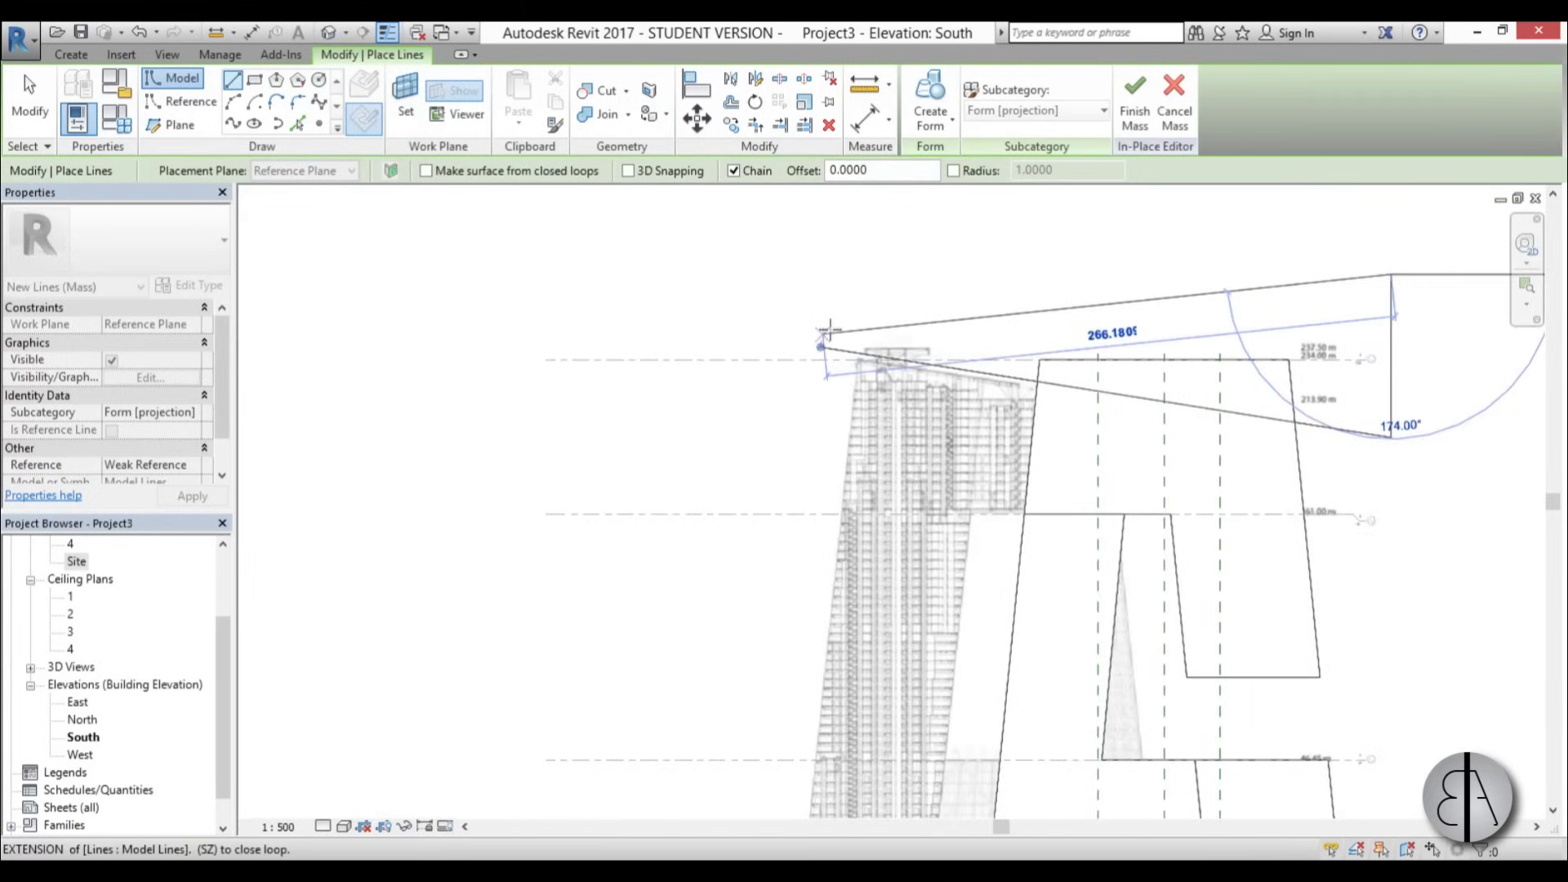
pyautogui.click(781, 336)
pyautogui.scroll(-3, 719, 335)
pyautogui.press('Escape')
pyautogui.press('Escape')
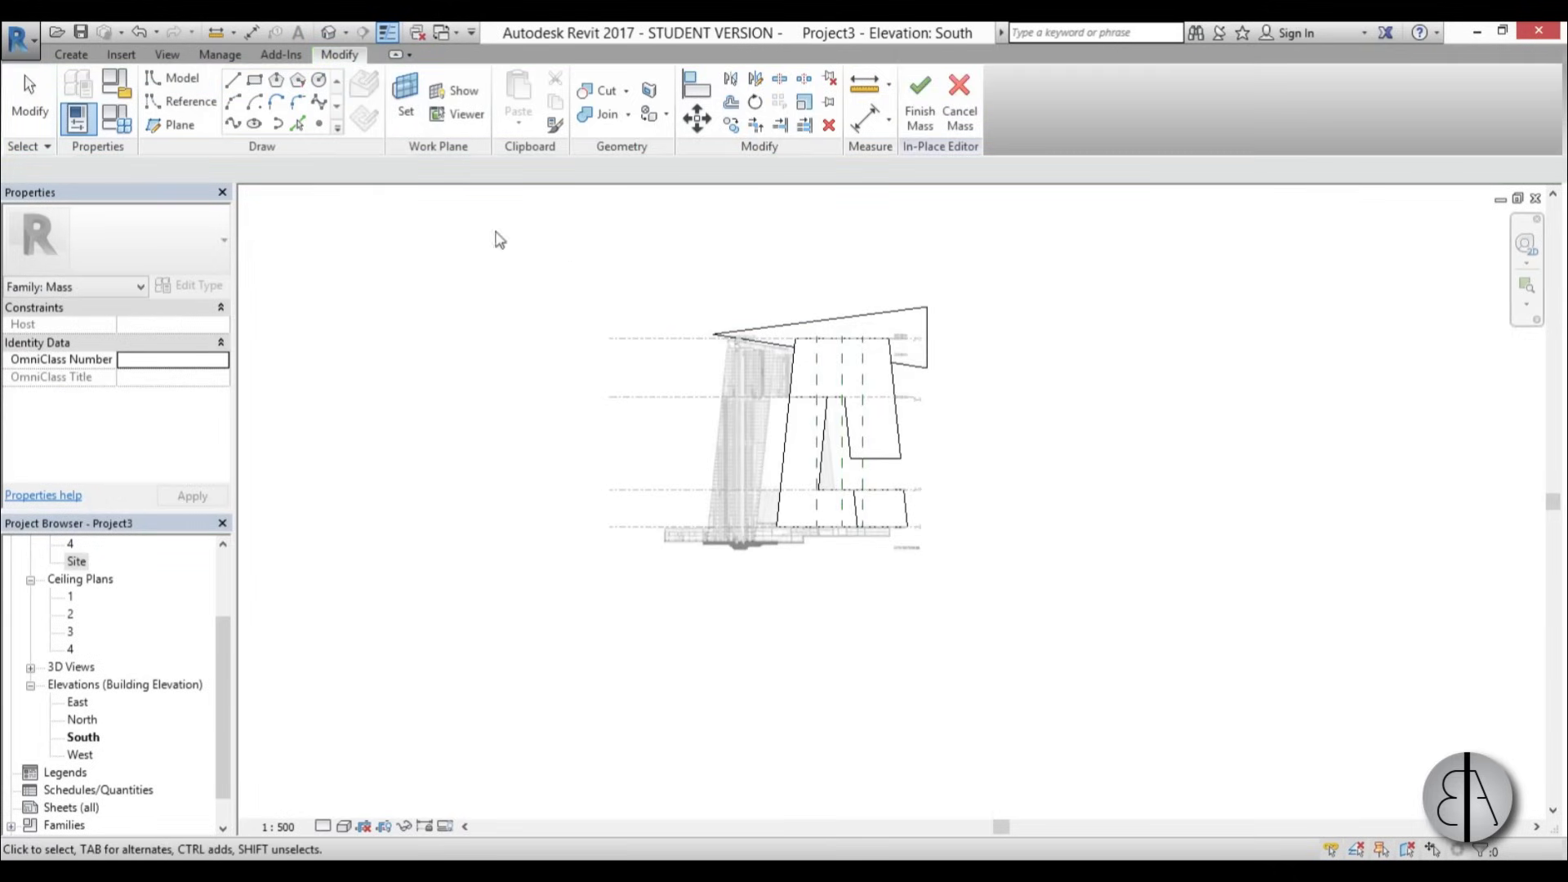
# In the 3D view, create a void form from the triangular profile to cut the top of the mass
pyautogui.click(342, 35)
pyautogui.keyDown('shift'); pyautogui.moveTo(714, 339); pyautogui.dragTo(910, 238, button='middle'); pyautogui.keyUp('shift')
pyautogui.click(921, 290)
pyautogui.moveTo(1032, 385); pyautogui.dragTo(1079, 548, button='middle')
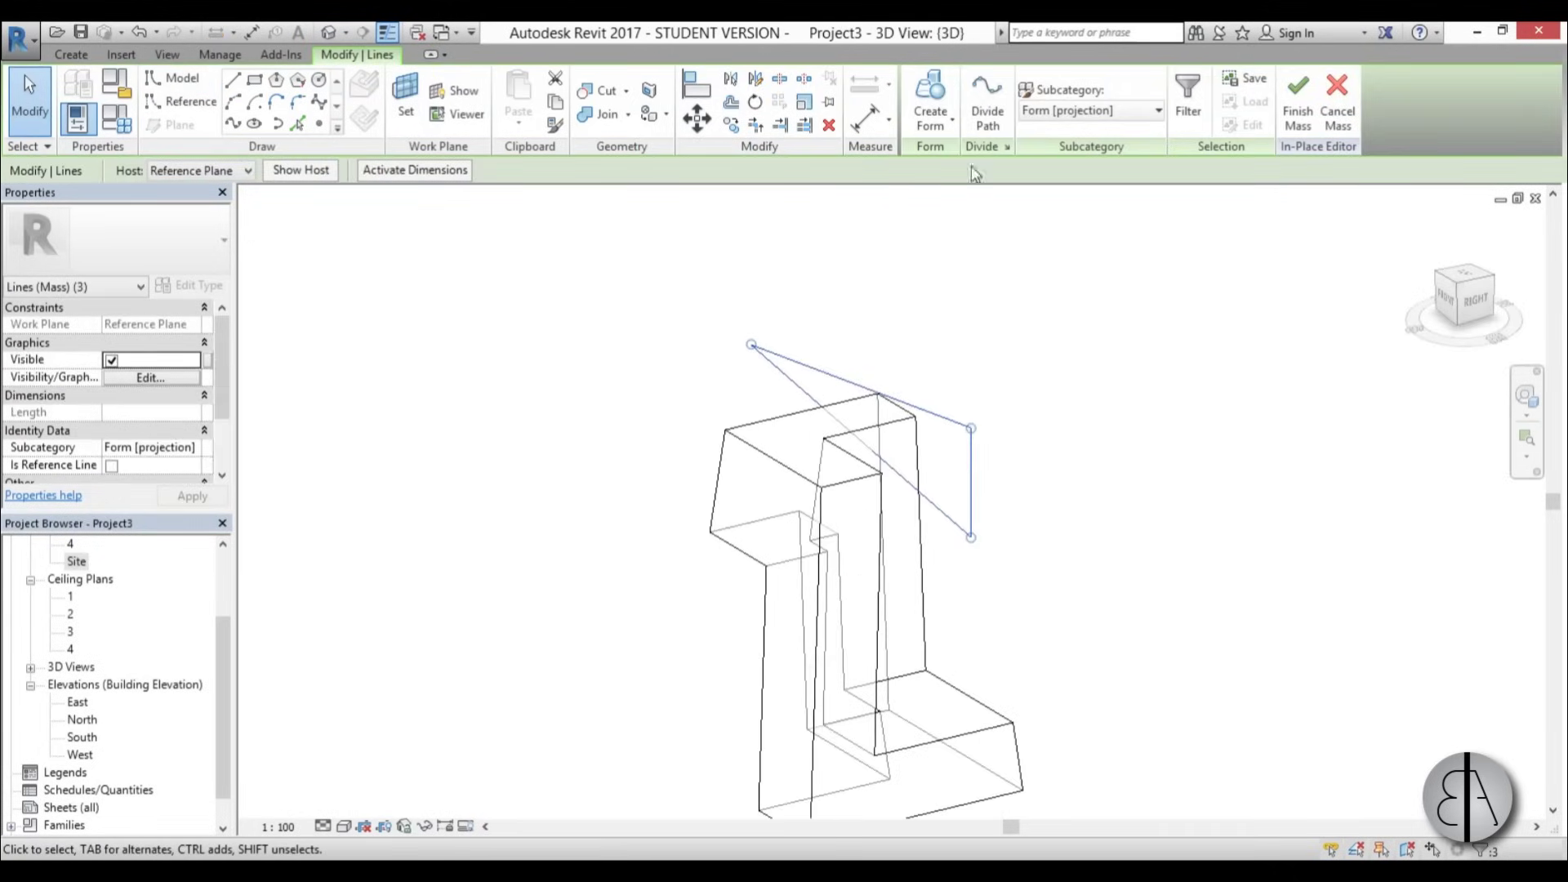
pyautogui.click(941, 135)
pyautogui.click(952, 201)
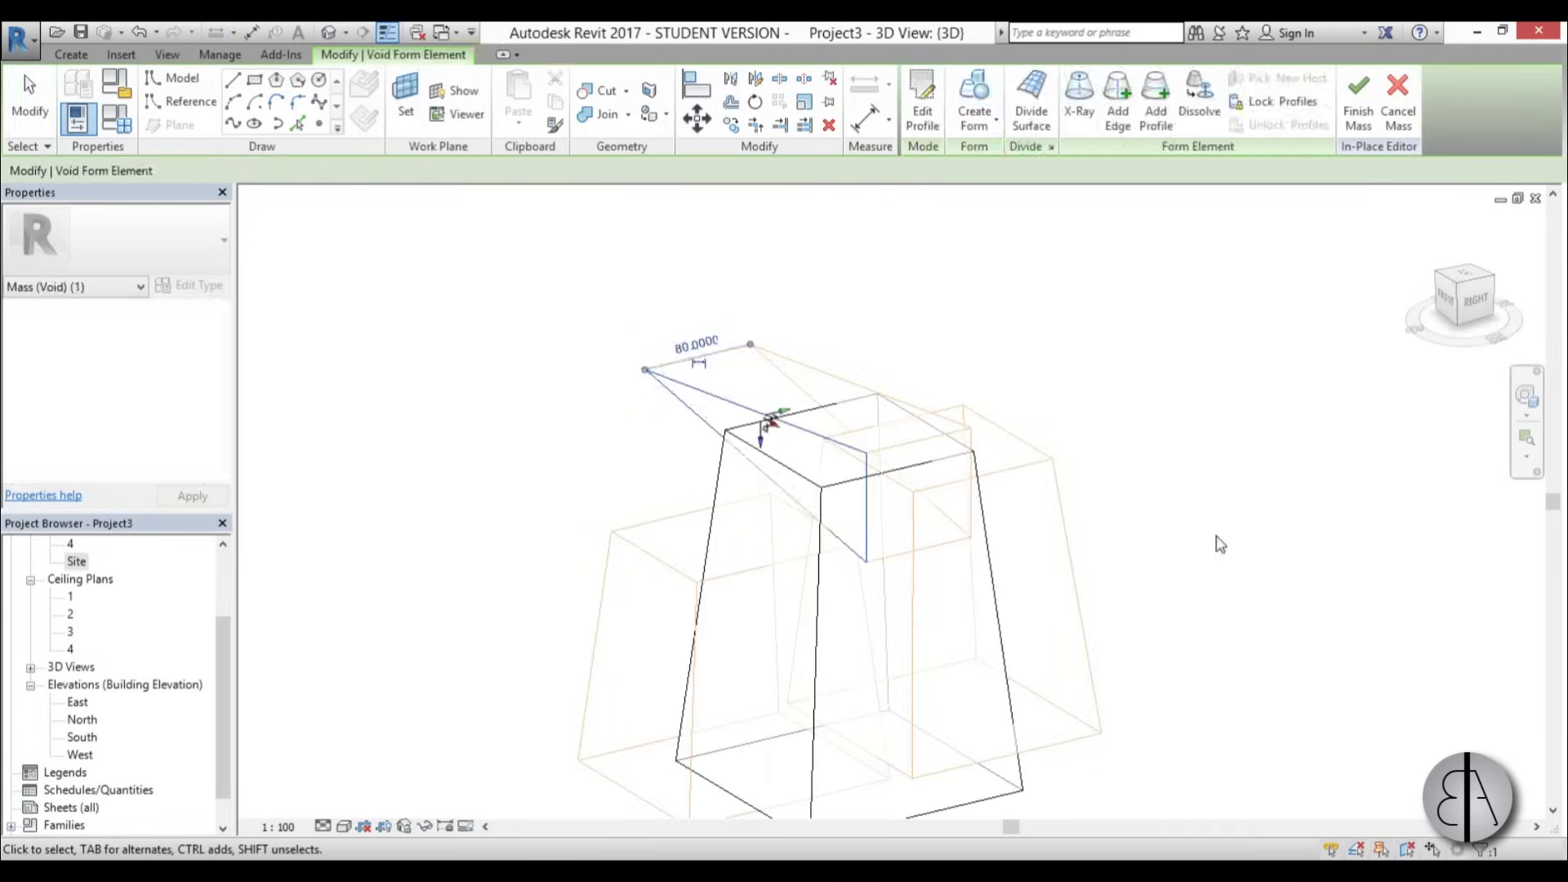
pyautogui.click(1190, 588)
# Stretch one triangular end face of the roof void outward past the mass, to a void depth of 144 m
pyautogui.keyDown('shift'); pyautogui.moveTo(1191, 588); pyautogui.dragTo(866, 457, button='middle'); pyautogui.keyUp('shift')
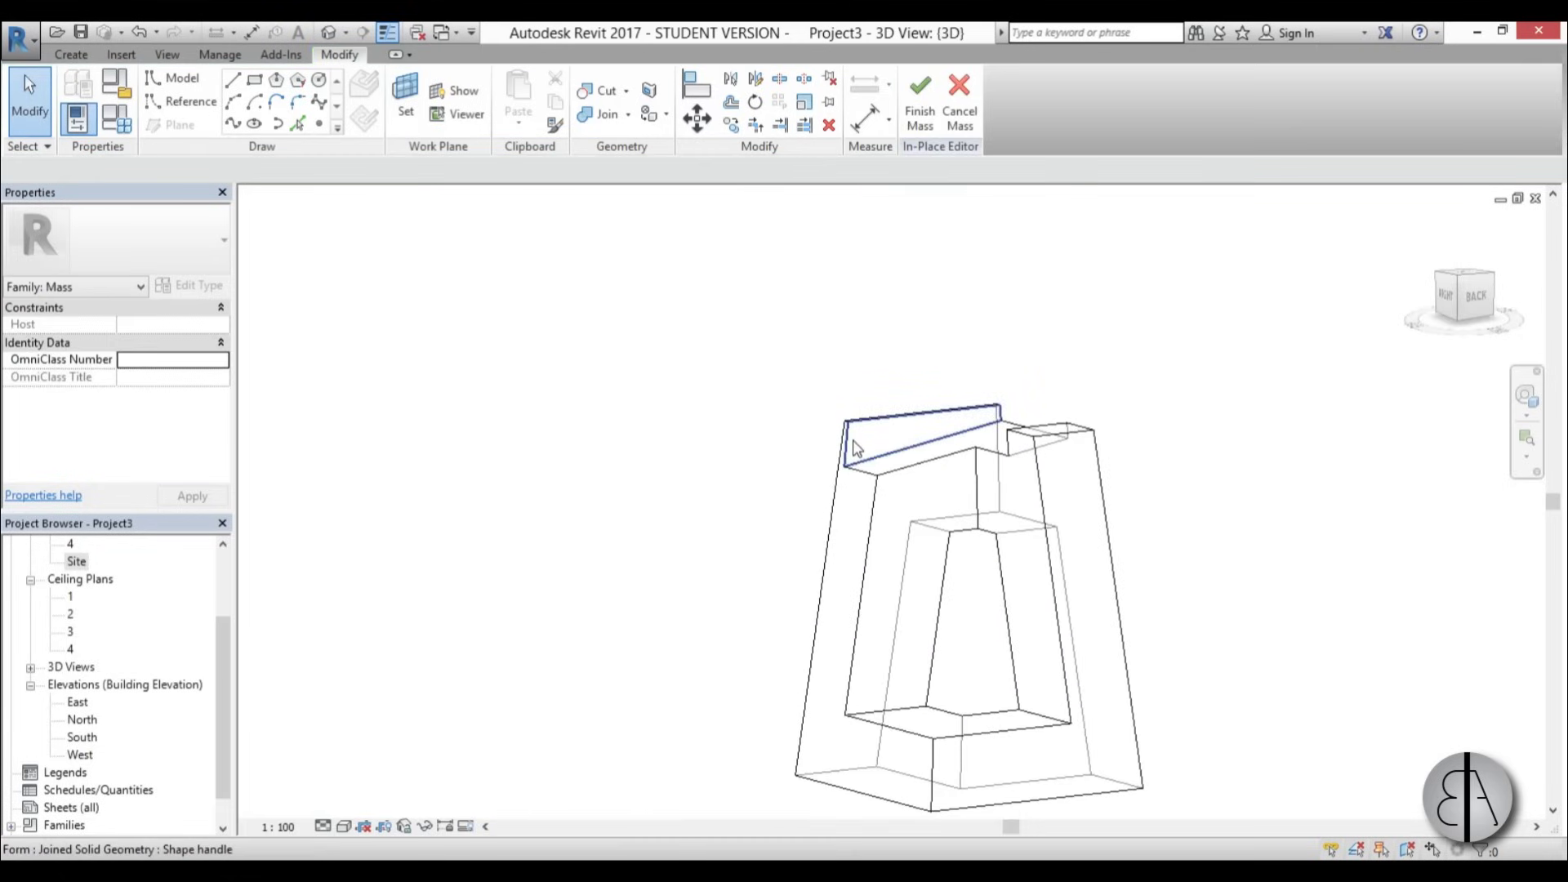
pyautogui.press('Tab')
pyautogui.press('Tab')
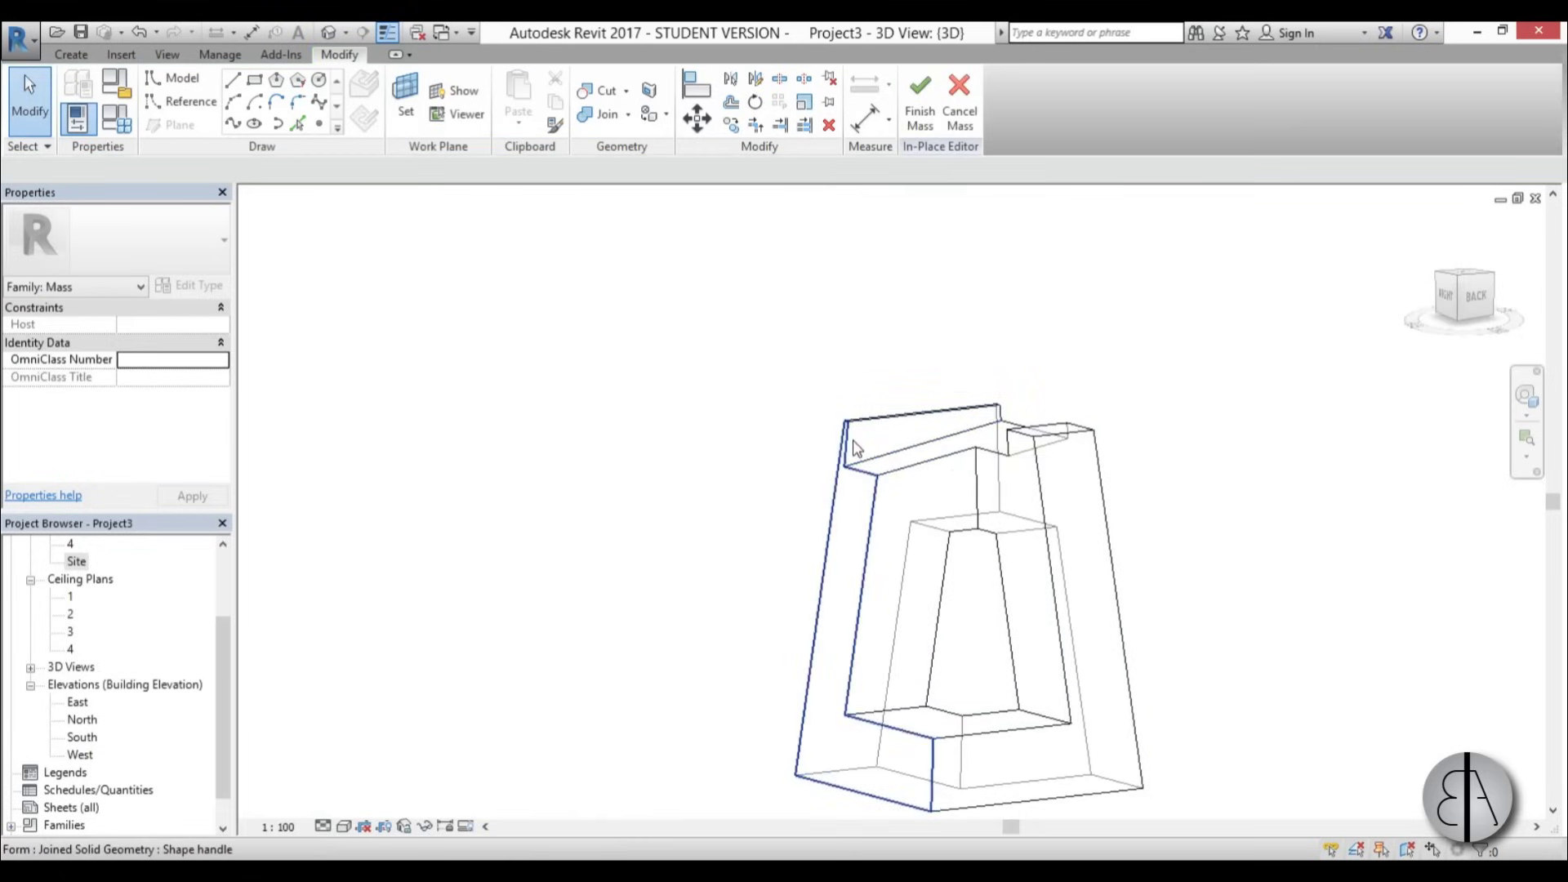
pyautogui.click(856, 447)
pyautogui.keyDown('shift'); pyautogui.moveTo(856, 448); pyautogui.dragTo(955, 404, button='middle'); pyautogui.keyUp('shift')
pyautogui.click(953, 400)
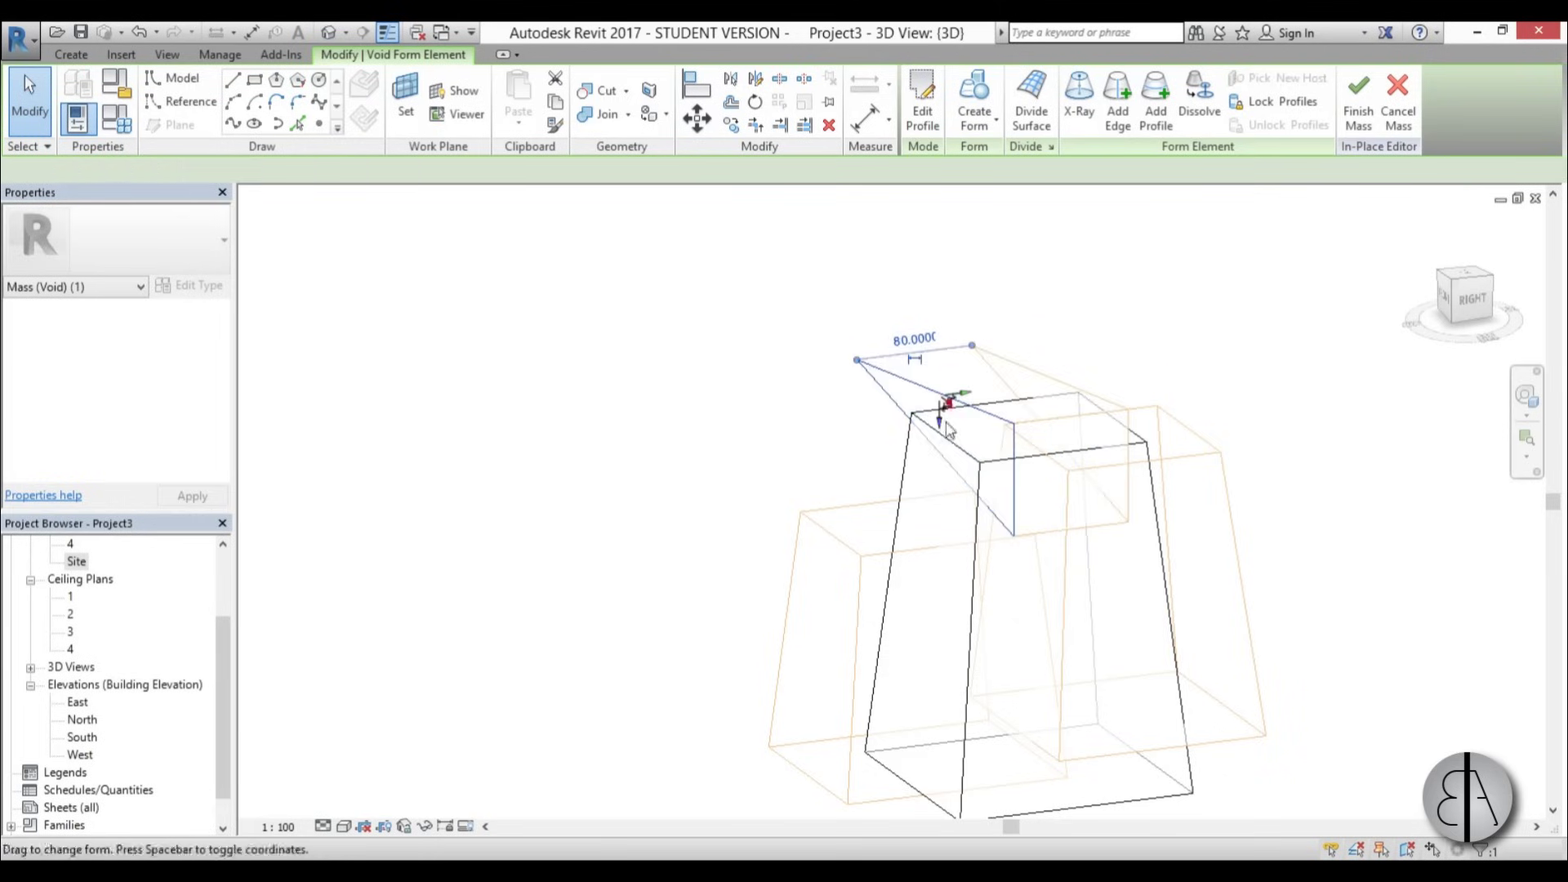
pyautogui.moveTo(947, 408); pyautogui.dragTo(882, 419)
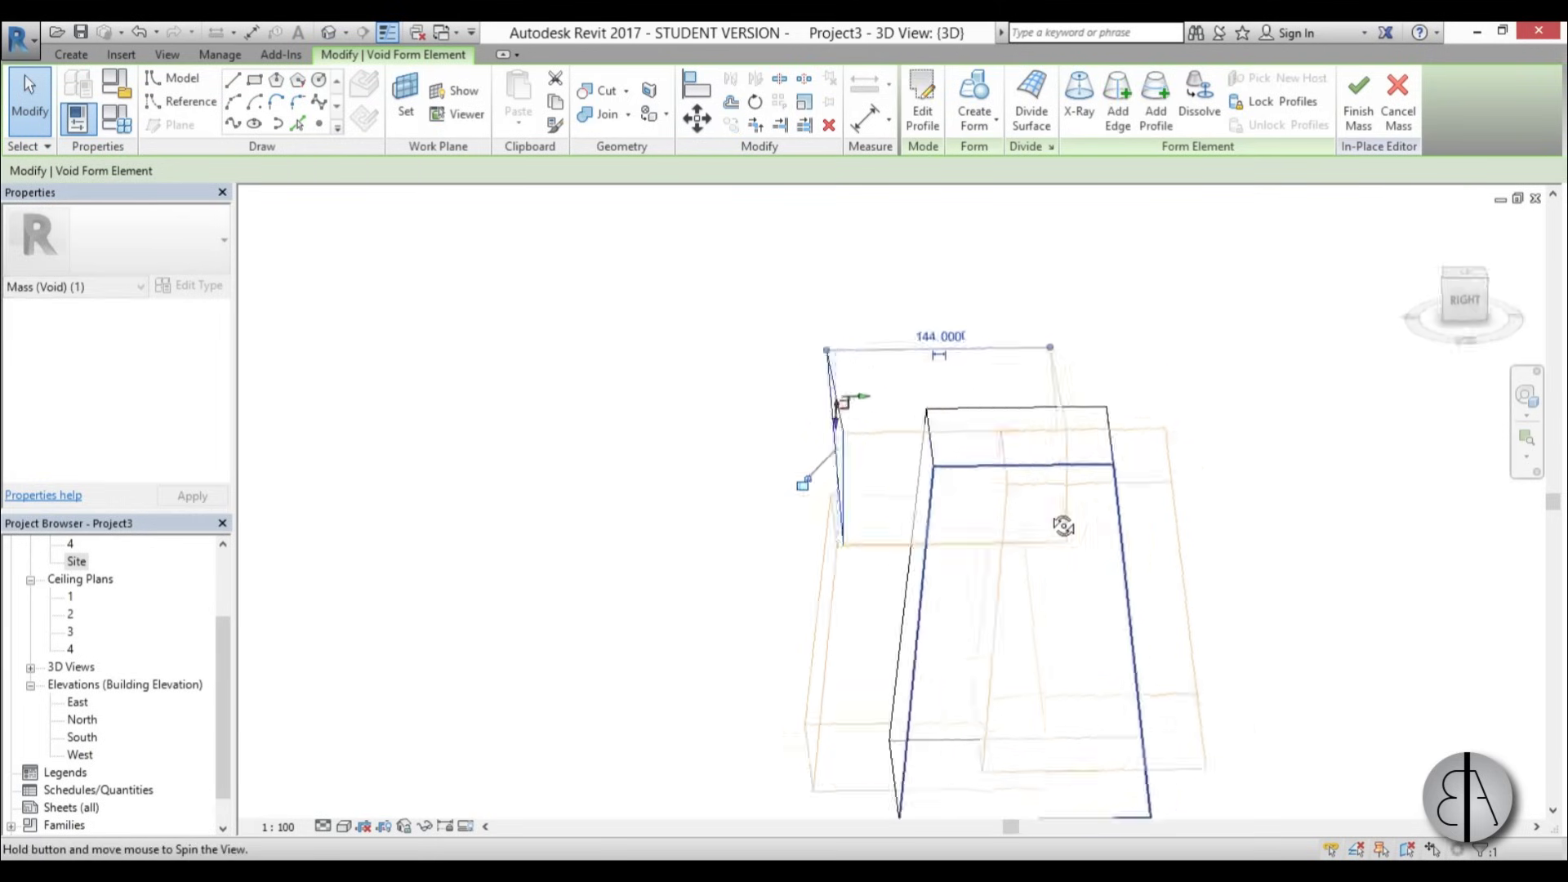
# Stretch the opposite end face of the roof void to about 263 m total depth, and finish the in-place mass
pyautogui.keyDown('shift'); pyautogui.moveTo(1057, 525); pyautogui.dragTo(1068, 441, button='middle'); pyautogui.keyUp('shift')
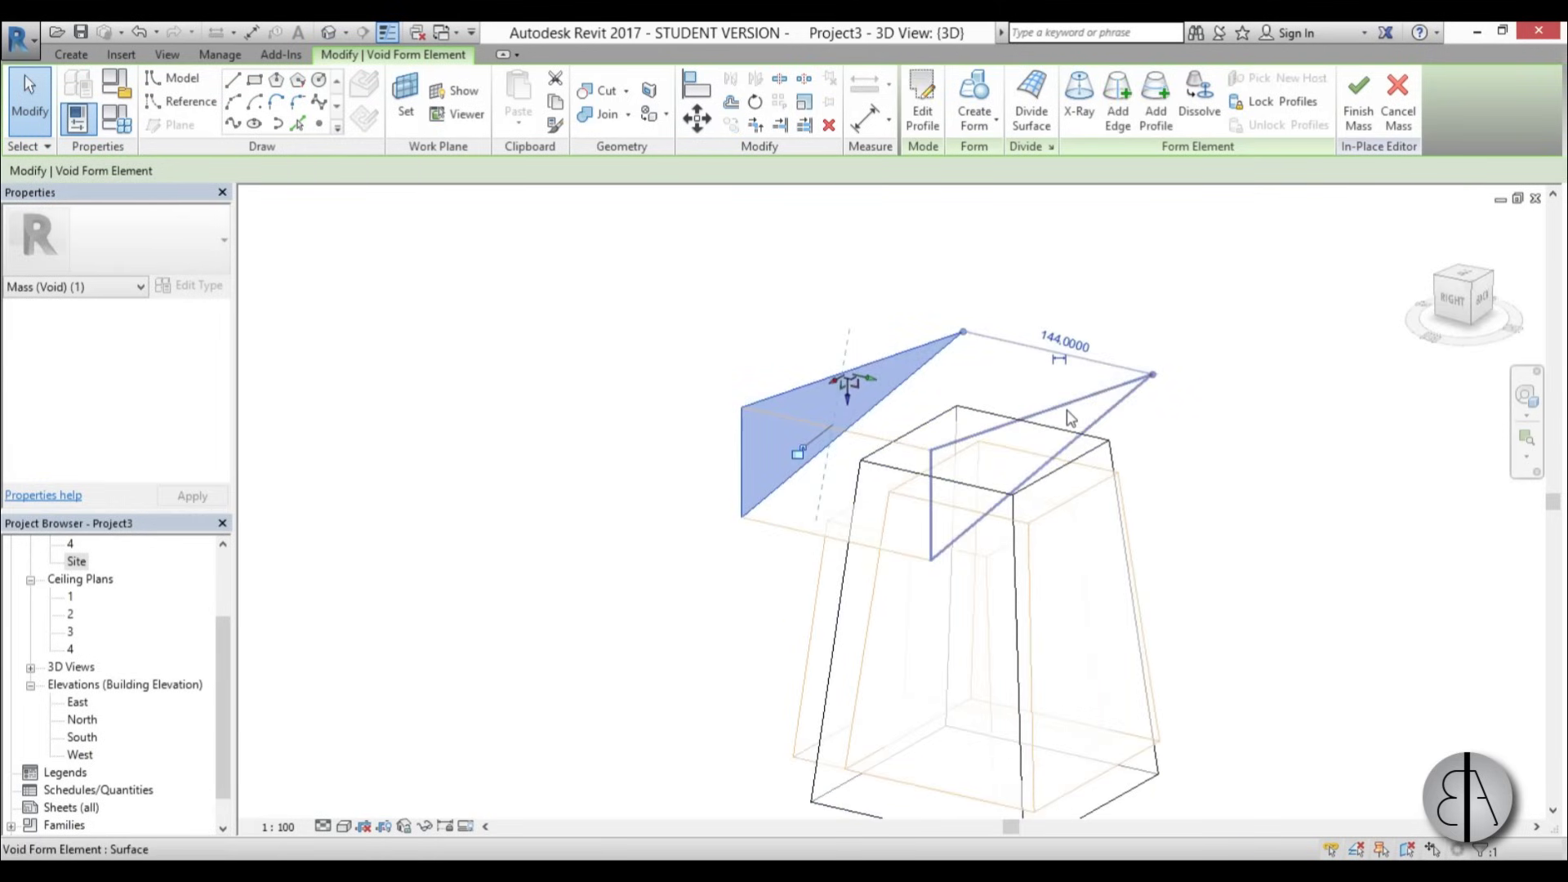
pyautogui.click(1053, 418)
pyautogui.moveTo(1014, 422); pyautogui.dragTo(1184, 448)
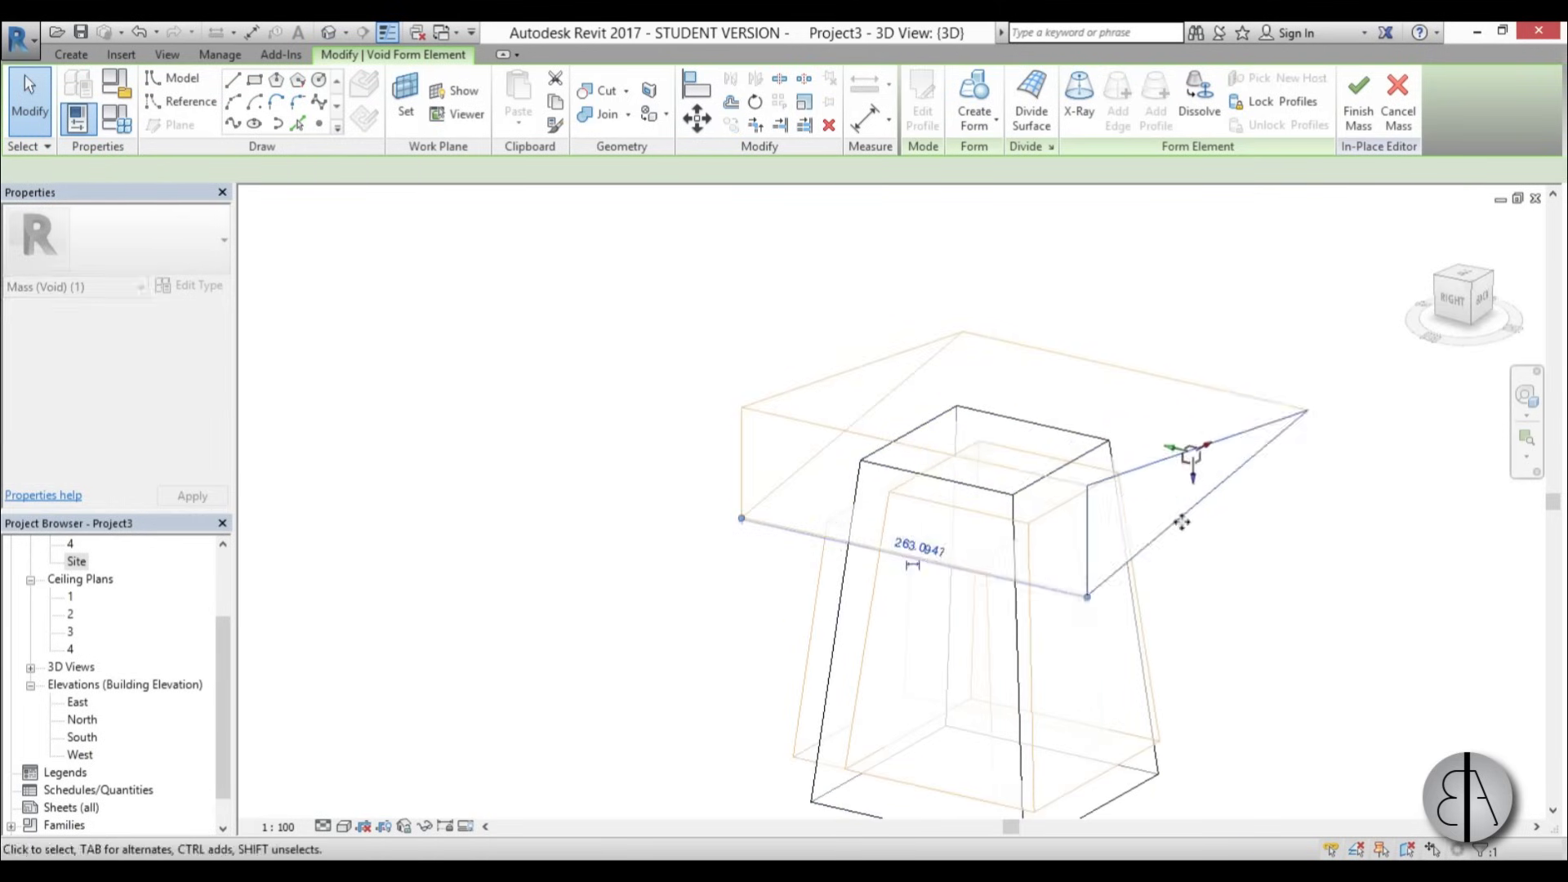
pyautogui.click(1243, 651)
pyautogui.keyDown('shift'); pyautogui.moveTo(1242, 651); pyautogui.dragTo(992, 620, button='middle'); pyautogui.keyUp('shift')
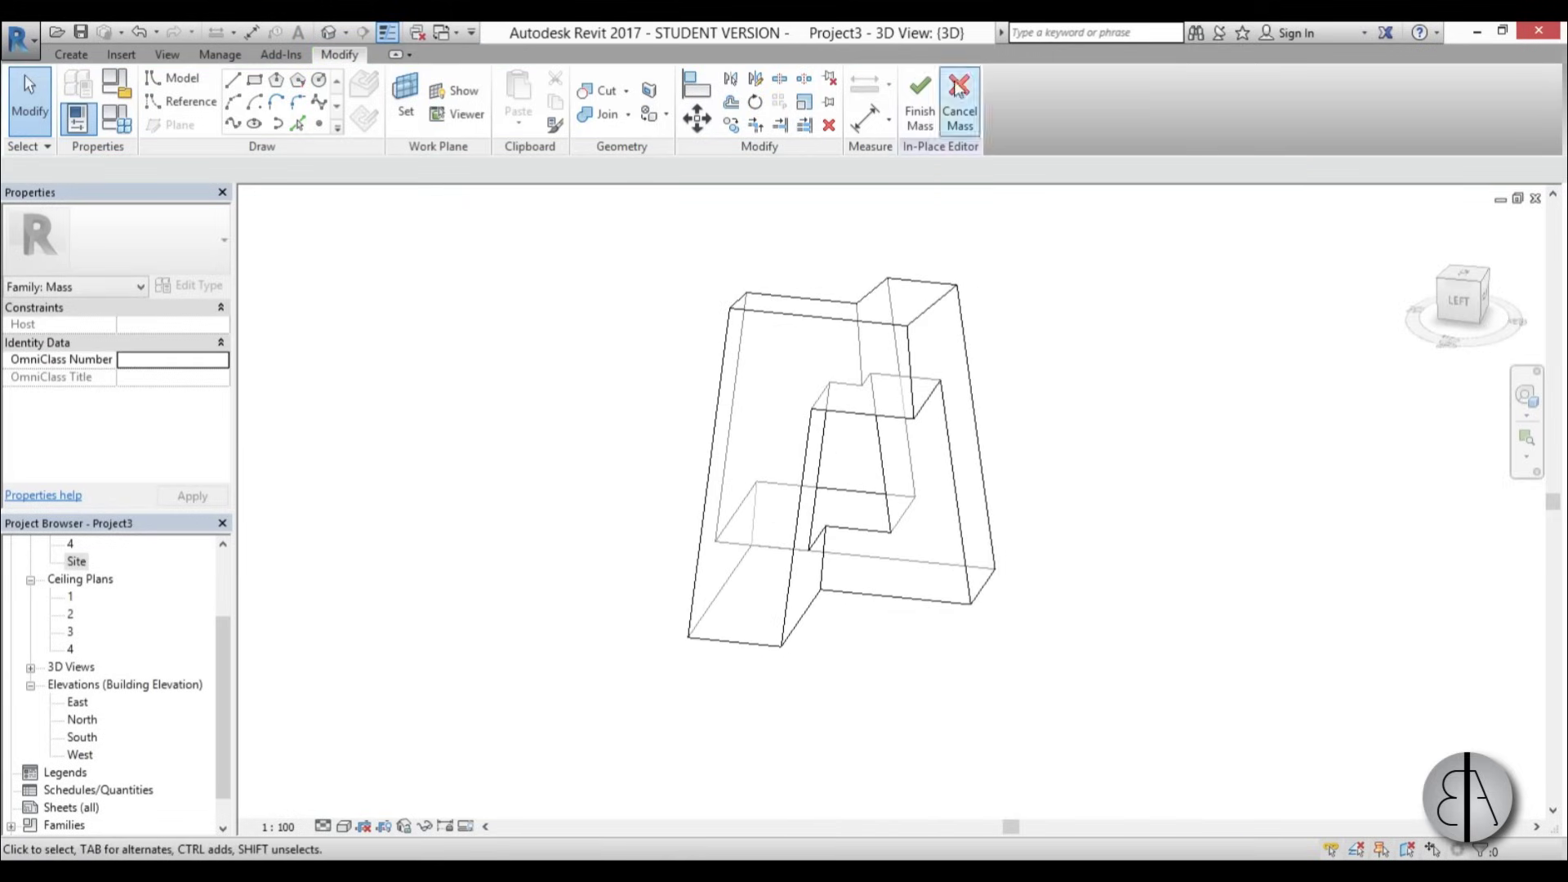
pyautogui.click(923, 126)
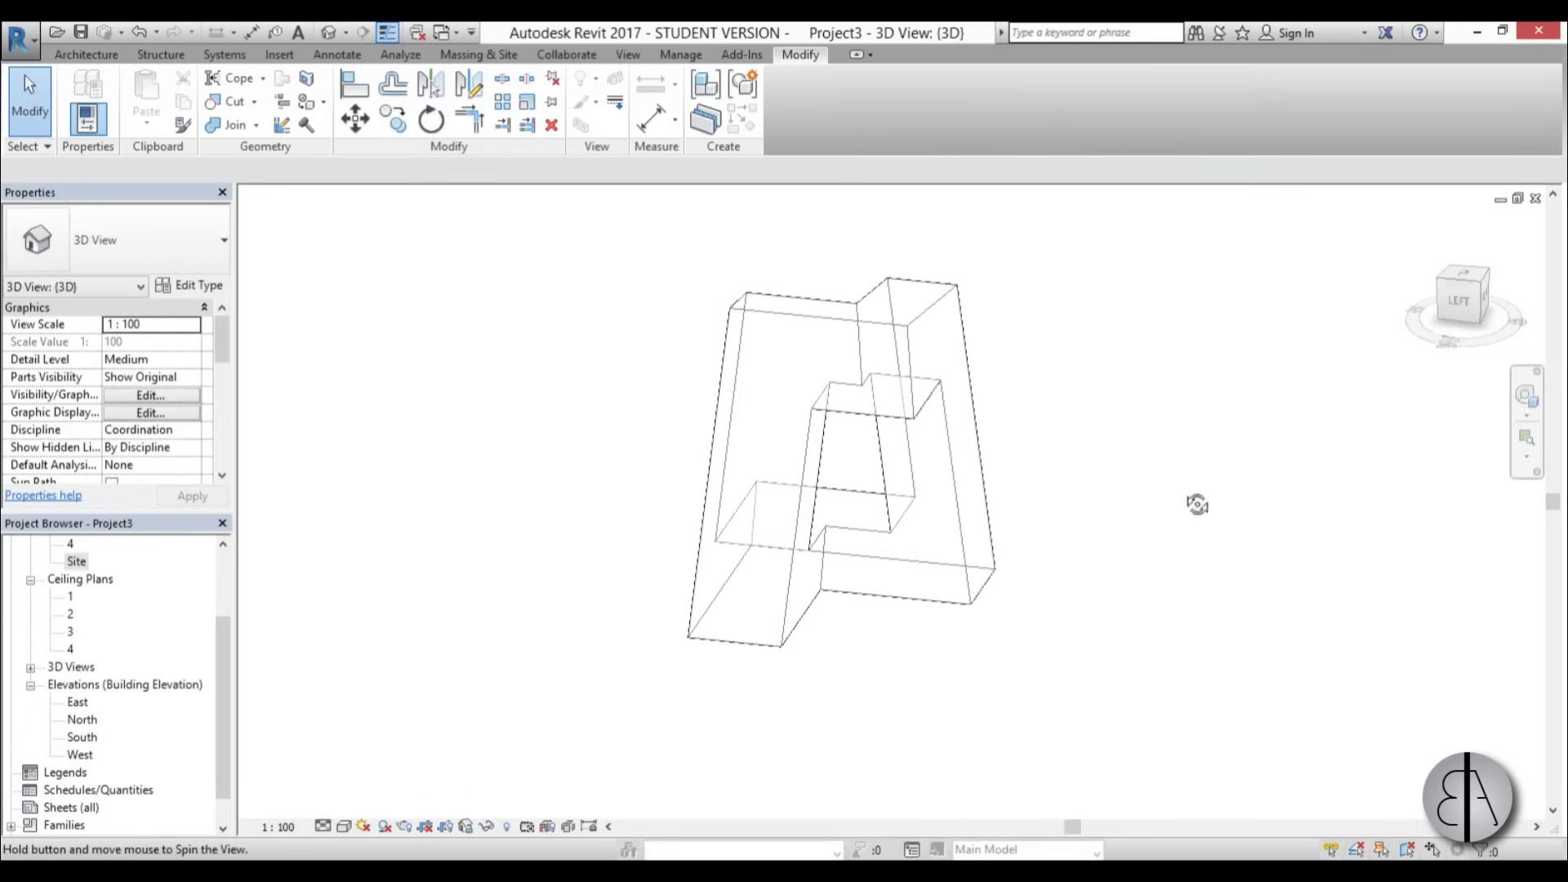
# Create a 1500 x 3000mm curtain system by face on the front face and the adjoining side face of the mass
pyautogui.keyDown('shift'); pyautogui.moveTo(1197, 501); pyautogui.dragTo(1017, 461, button='middle'); pyautogui.keyUp('shift')
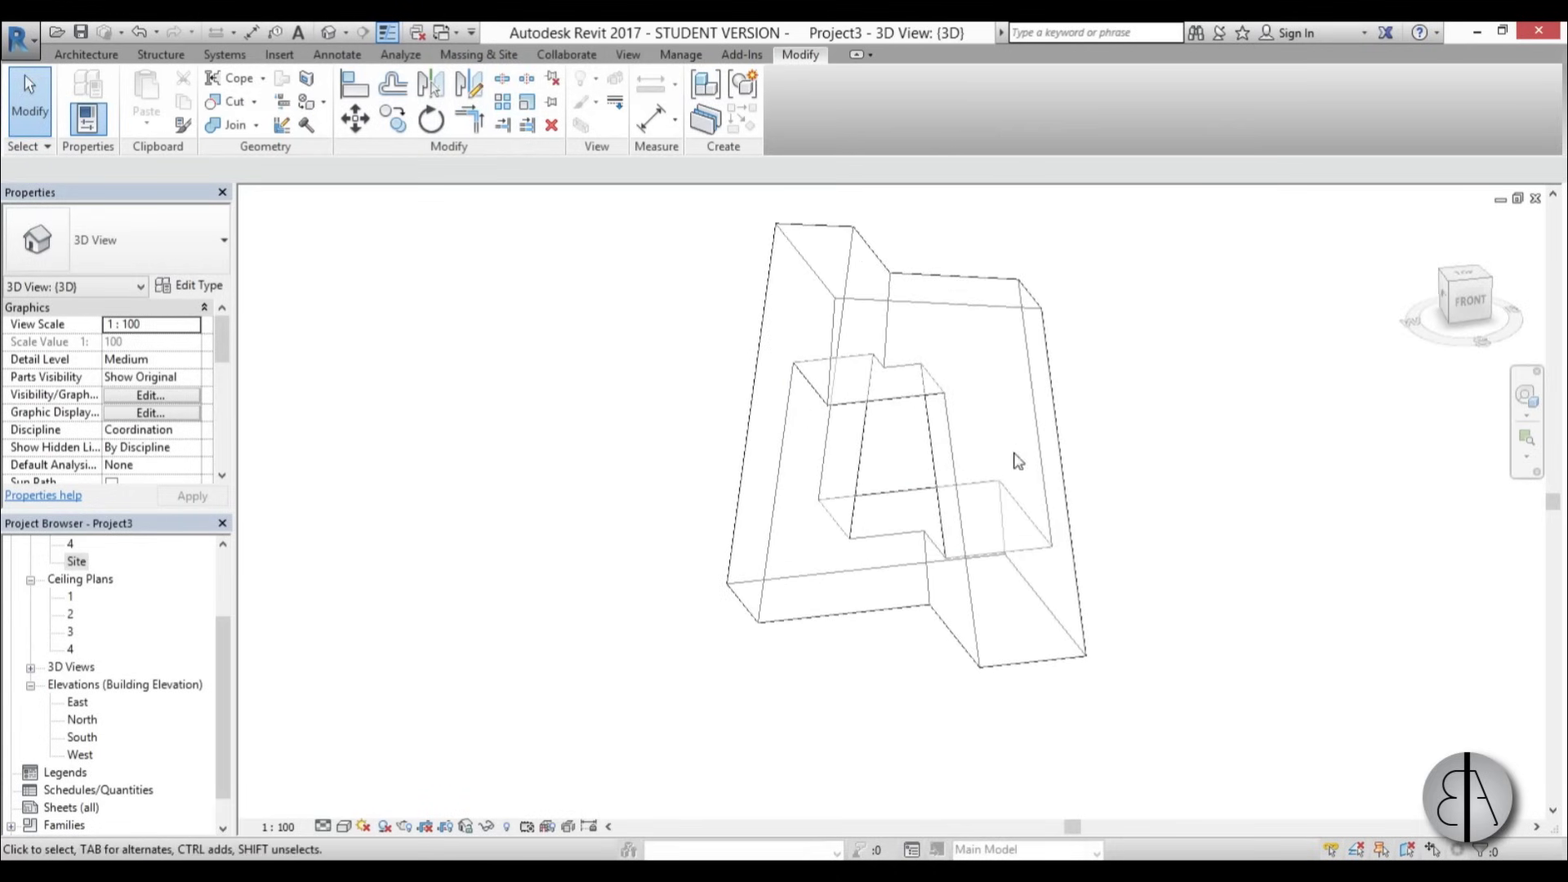
pyautogui.click(478, 55)
pyautogui.click(285, 105)
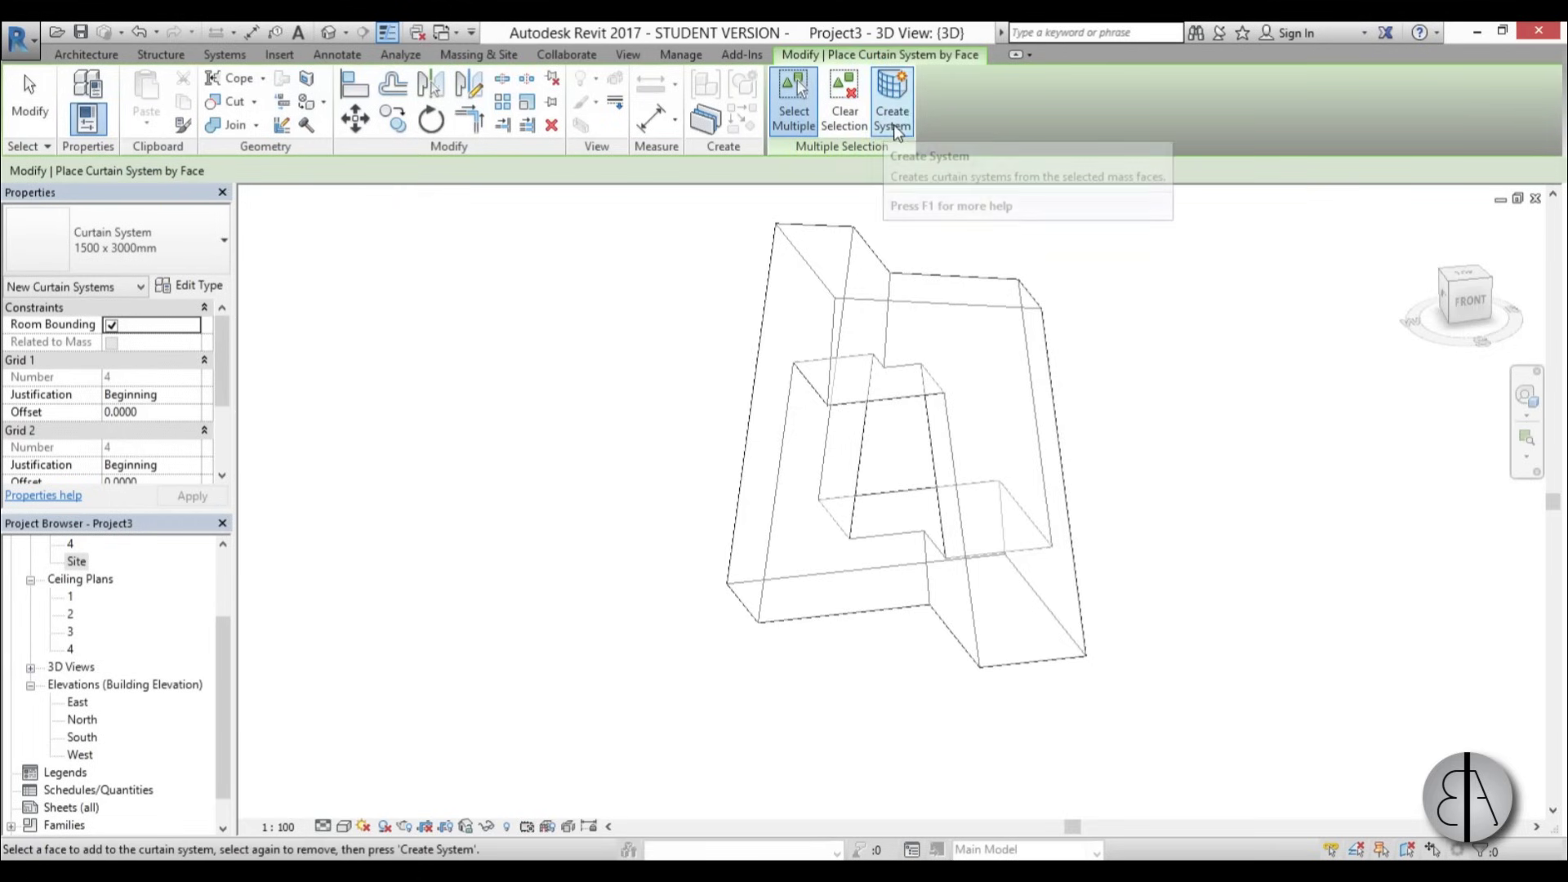
pyautogui.click(900, 310)
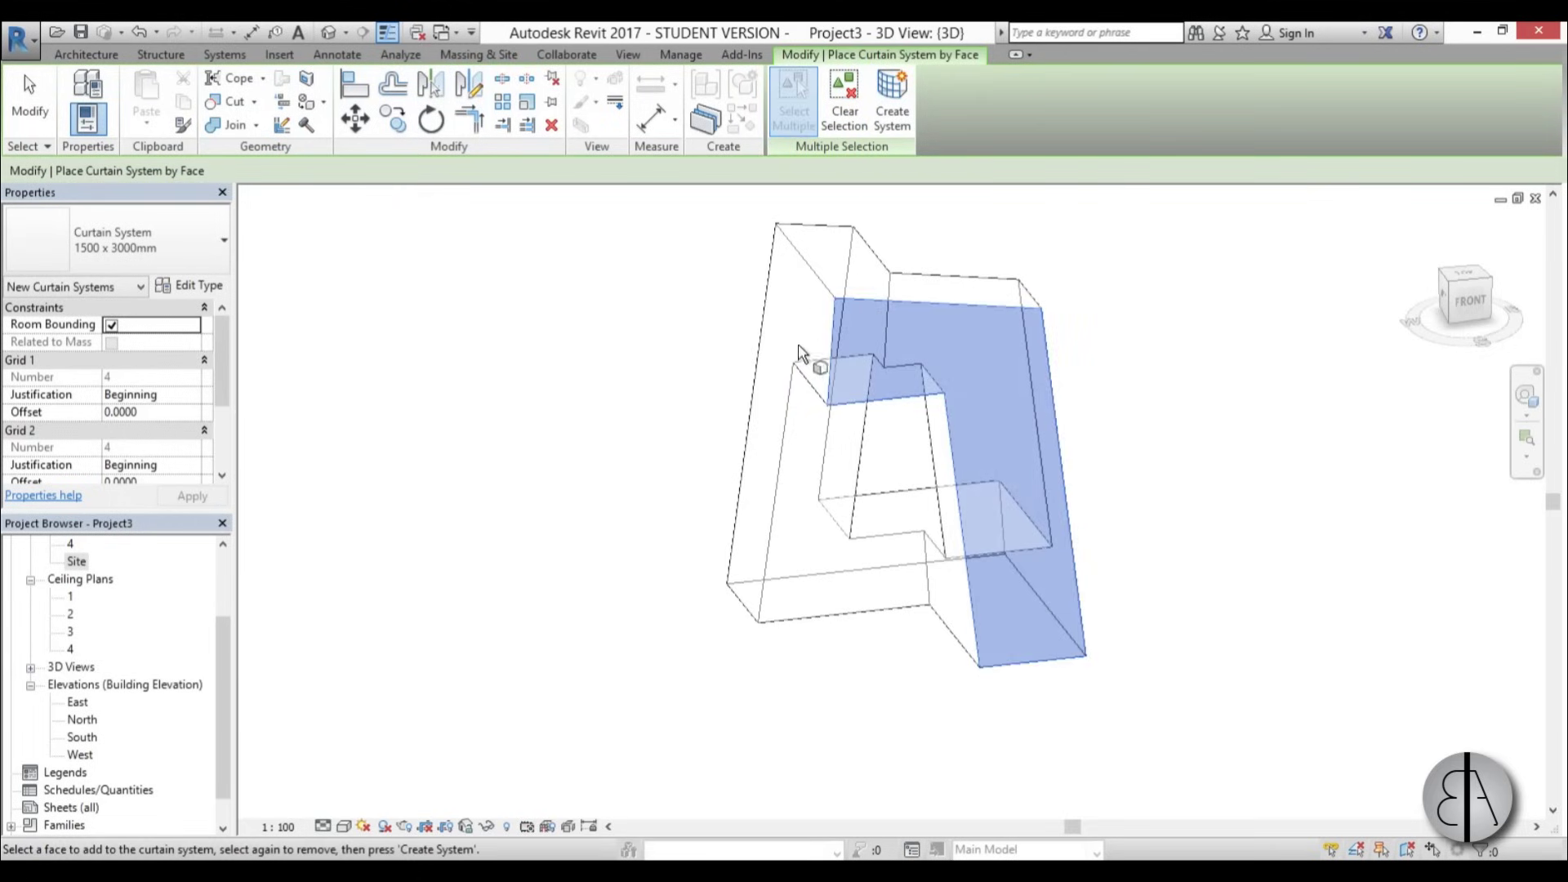
pyautogui.click(805, 256)
pyautogui.click(908, 124)
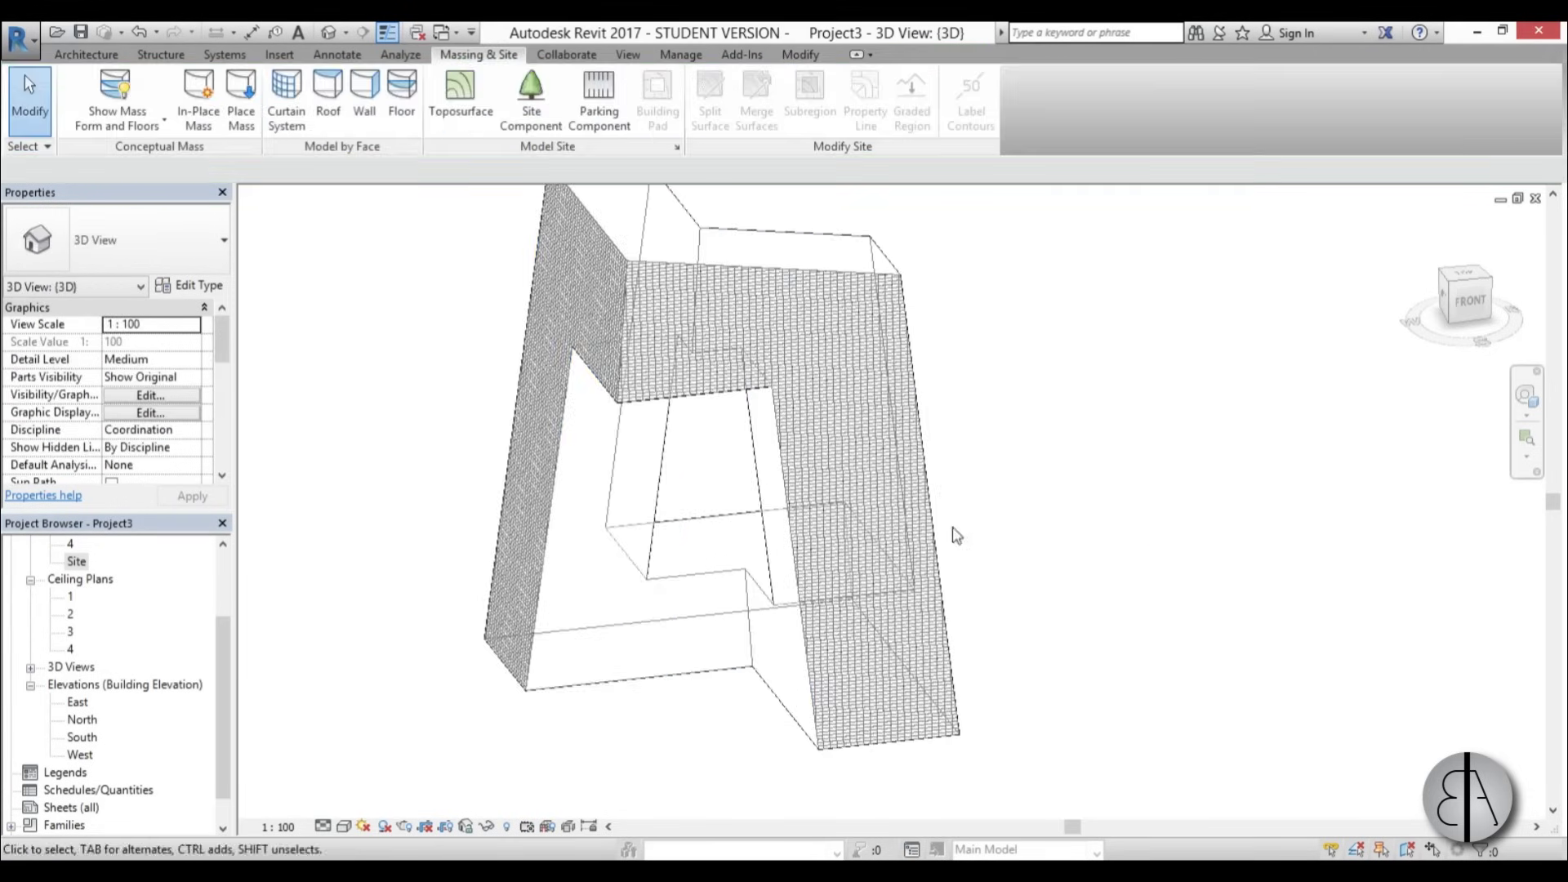
pyautogui.scroll(3, 808, 445)
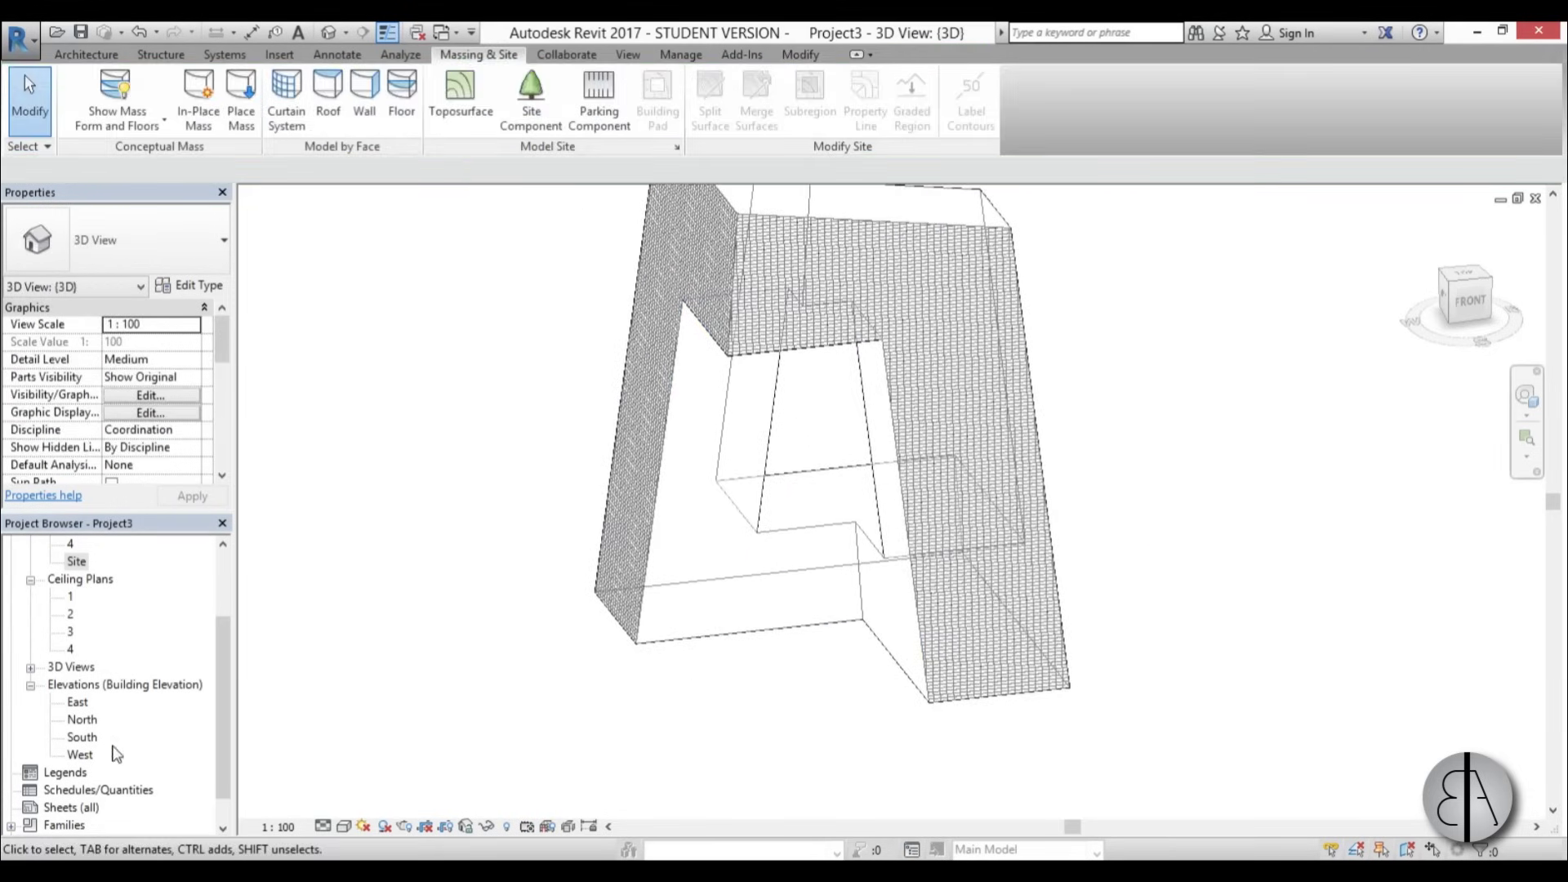
# In the South elevation, add eight levels similar to level 1, stacked upward at a 5.0000 offset between levels 1 and 2
pyautogui.doubleClick(82, 737)
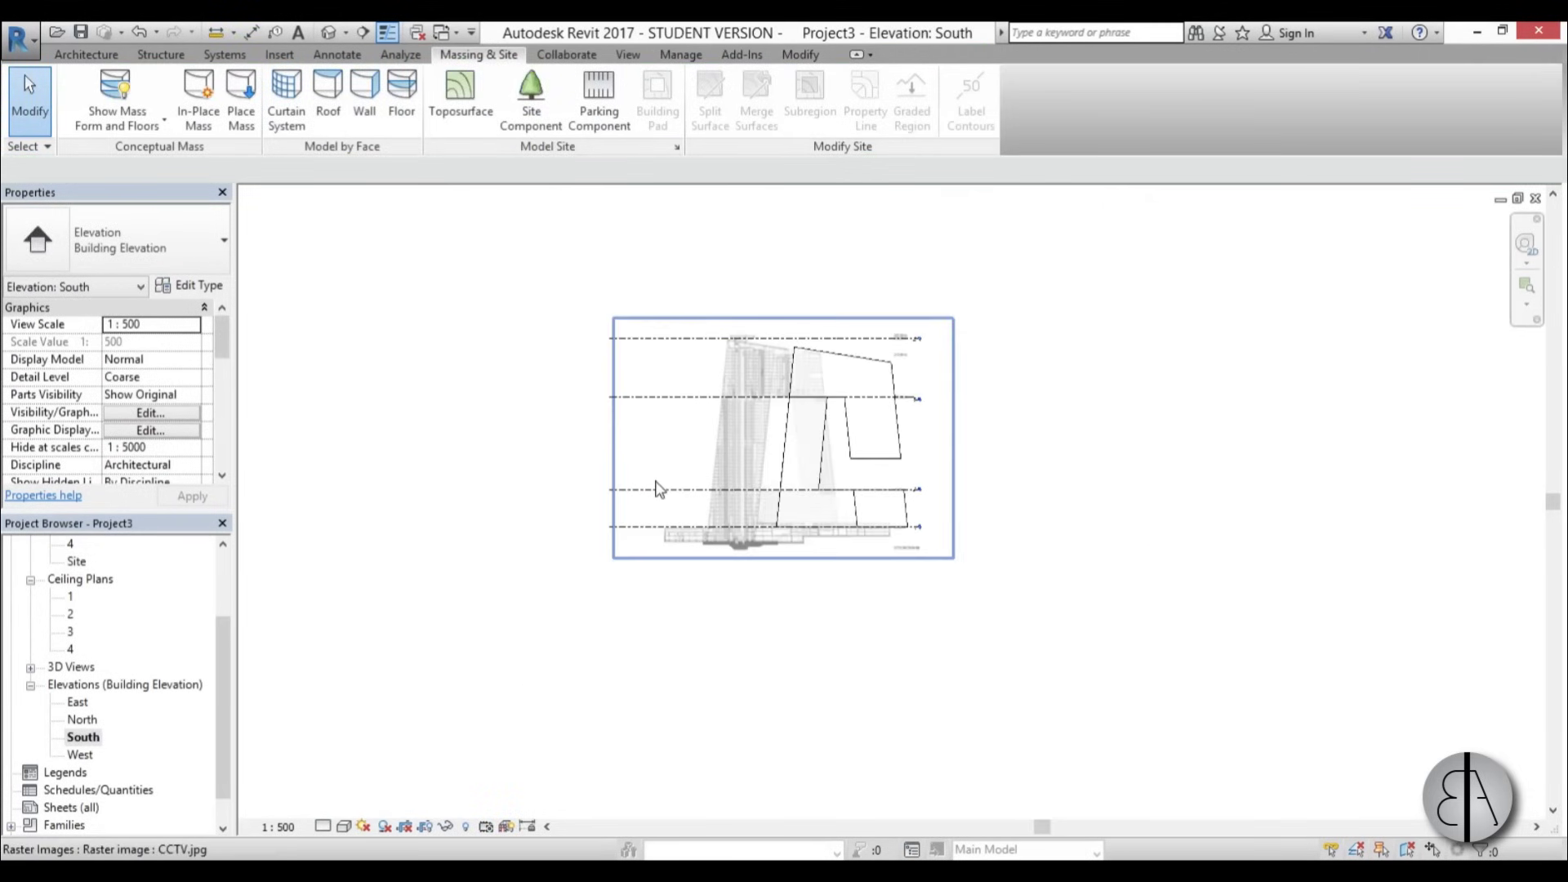
pyautogui.scroll(3, 770, 506)
pyautogui.scroll(2, 771, 506)
pyautogui.scroll(-1, 603, 487)
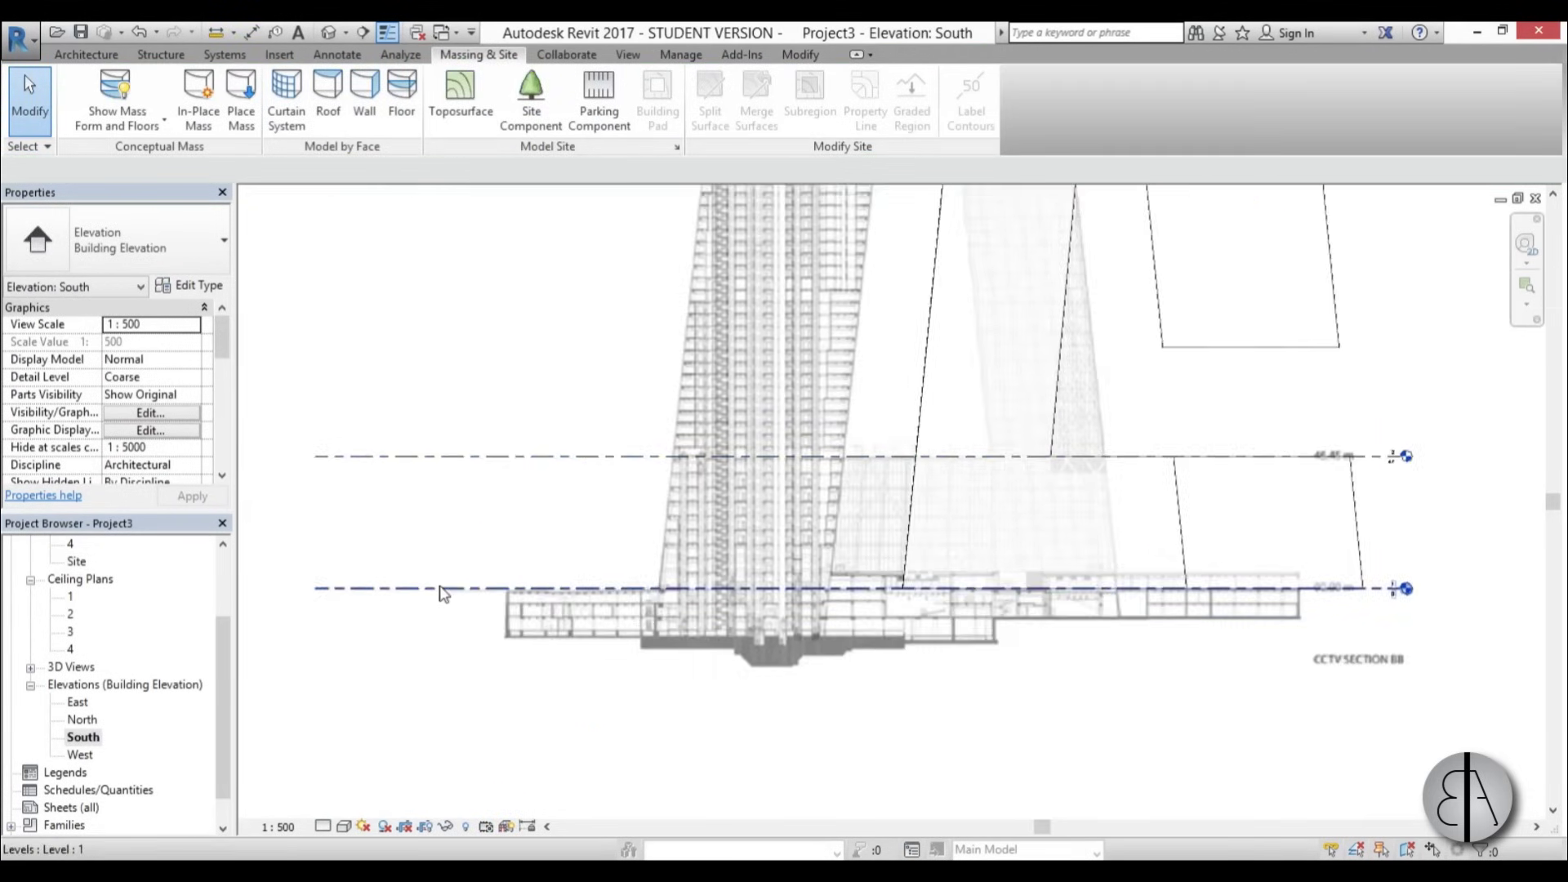
pyautogui.click(484, 588)
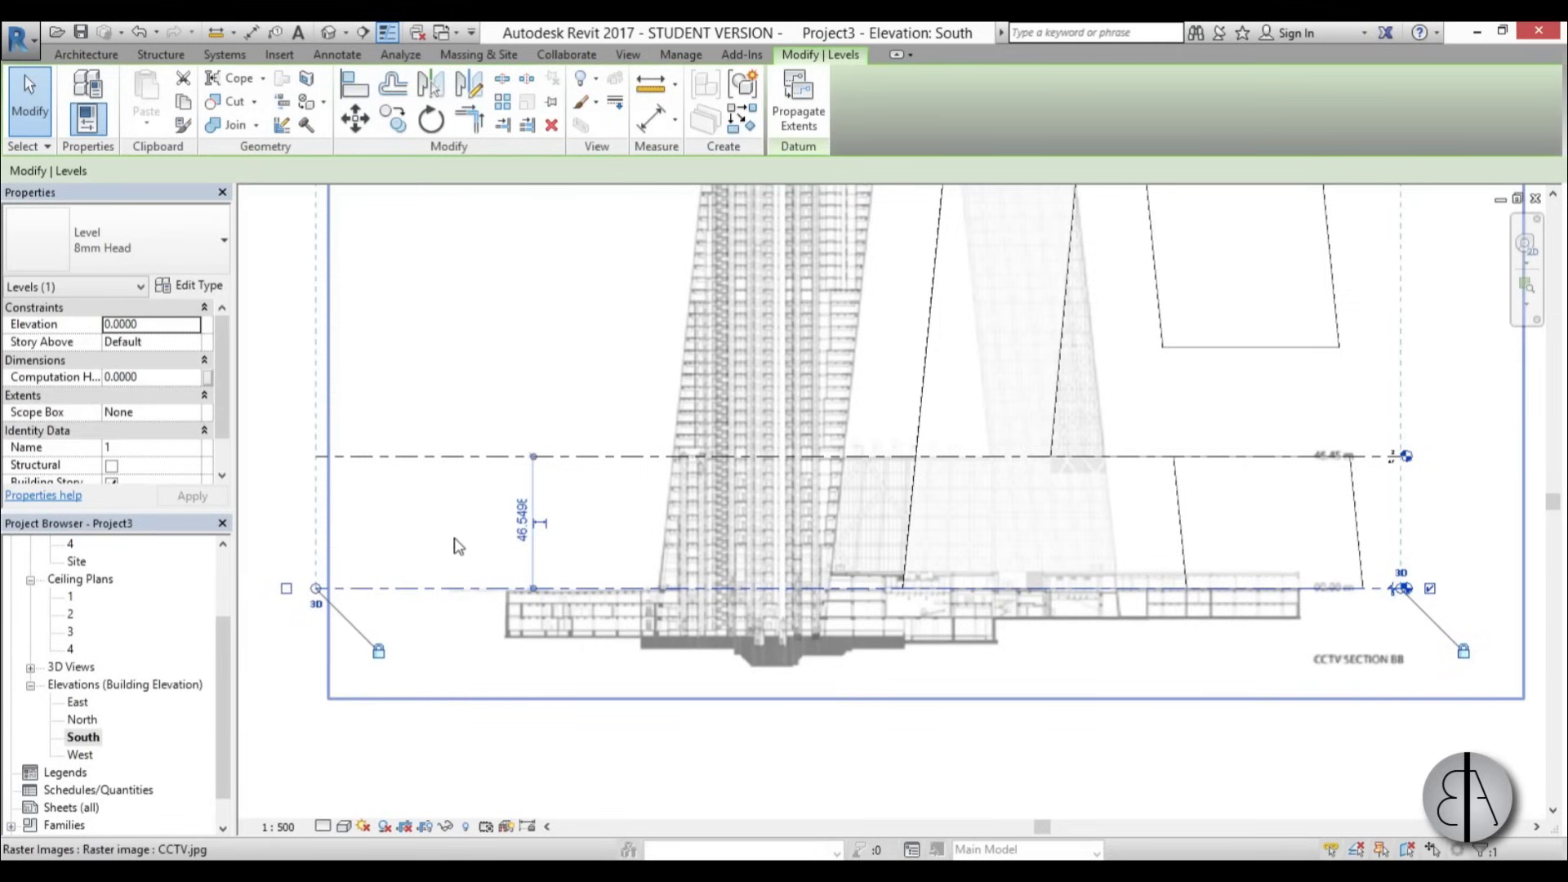
pyautogui.press('c')
pyautogui.press('s')
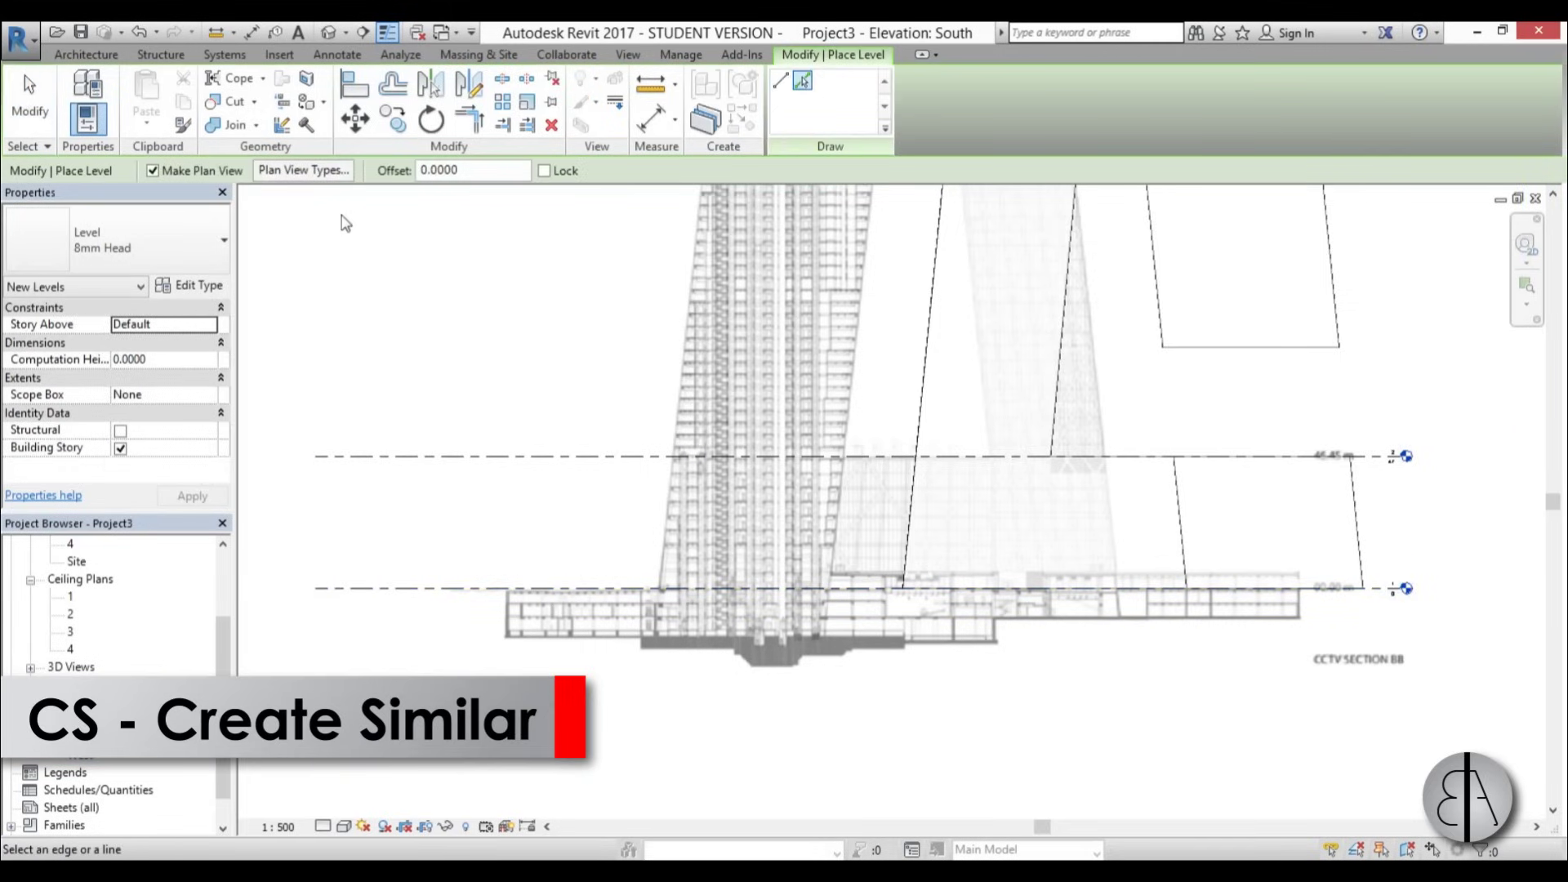
pyautogui.moveTo(497, 166); pyautogui.dragTo(360, 170)
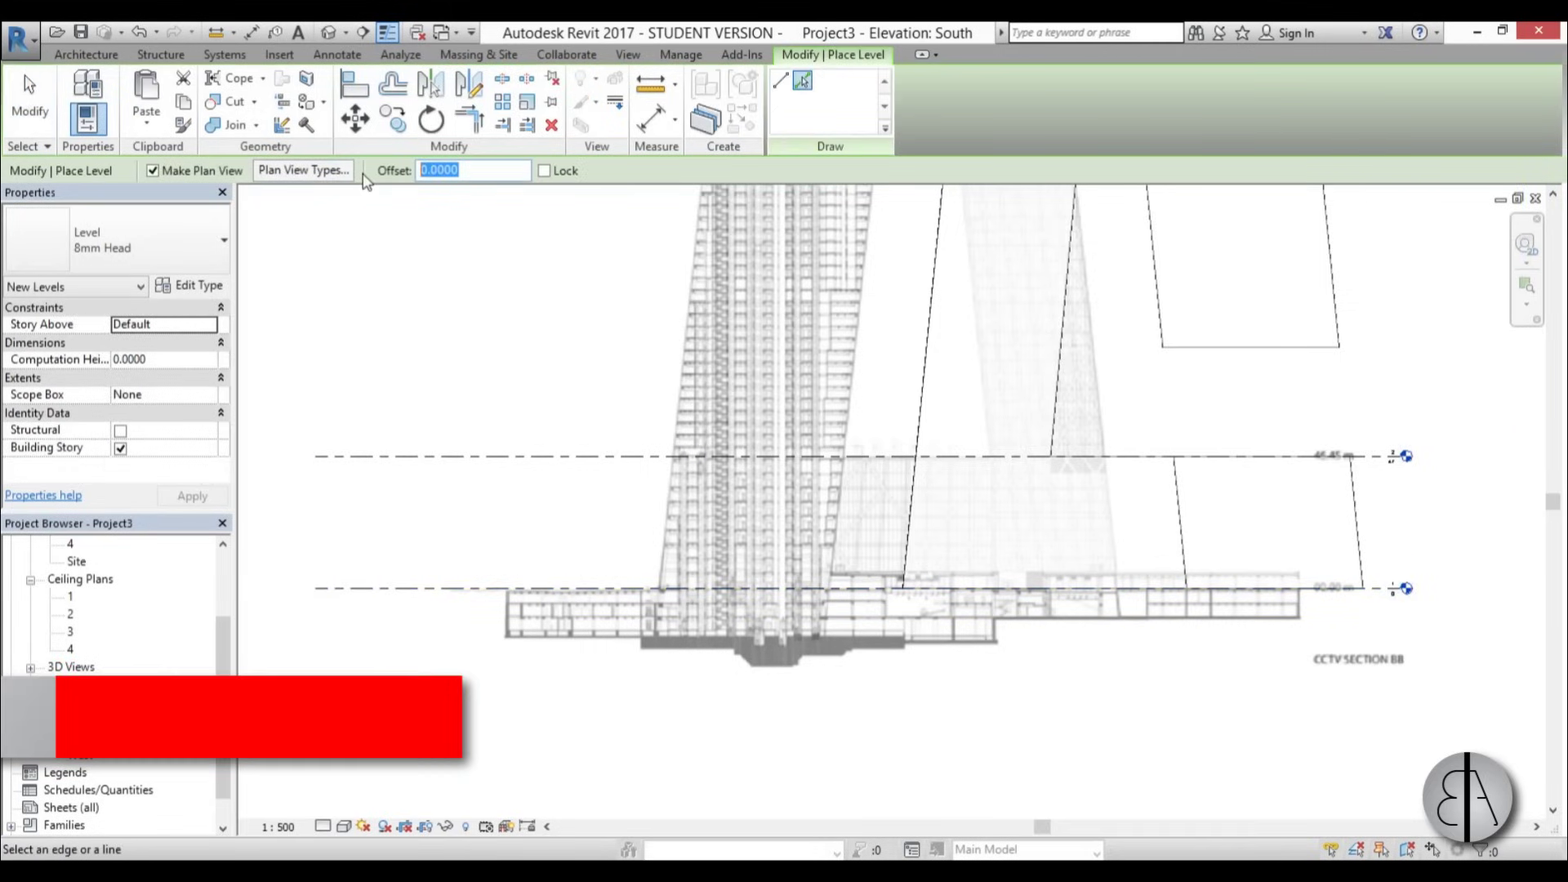
pyautogui.click(454, 588)
pyautogui.click(455, 574)
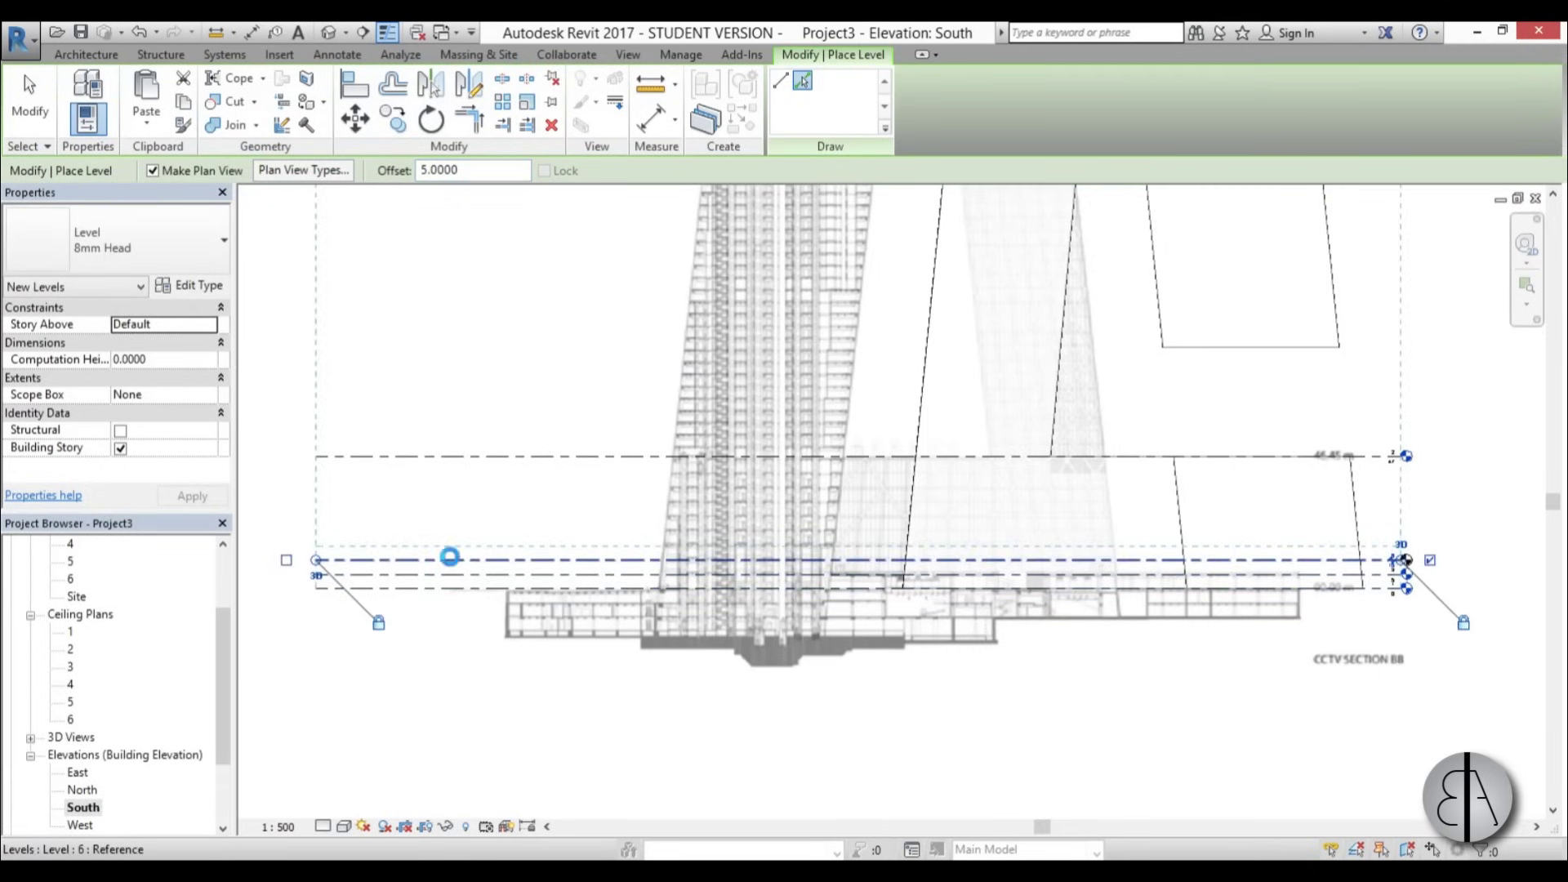
pyautogui.click(452, 559)
pyautogui.click(453, 545)
pyautogui.click(455, 532)
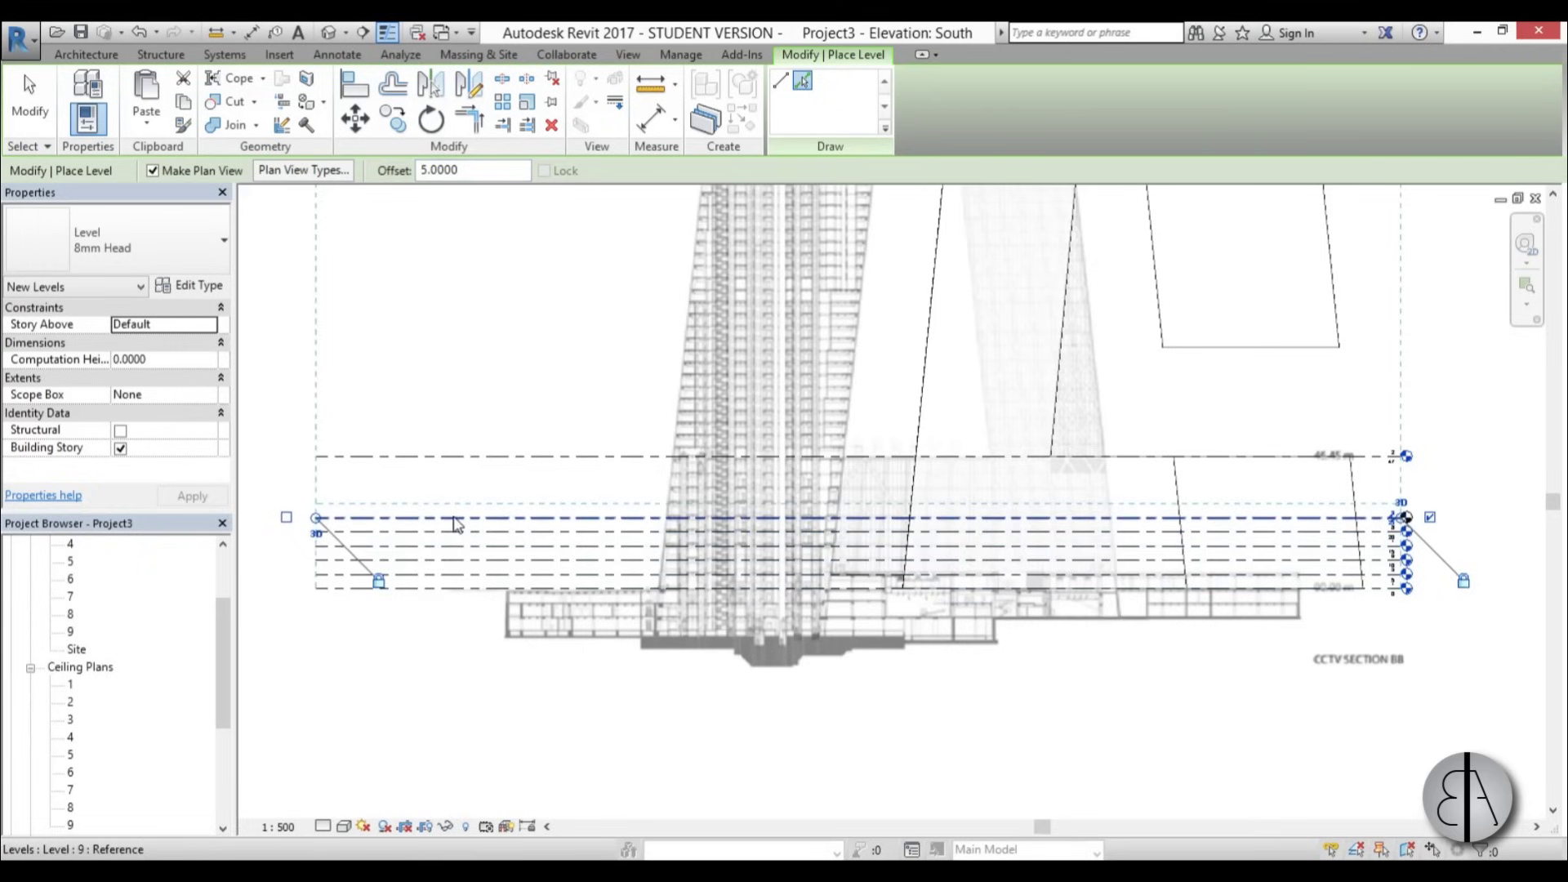
pyautogui.click(455, 518)
pyautogui.click(455, 504)
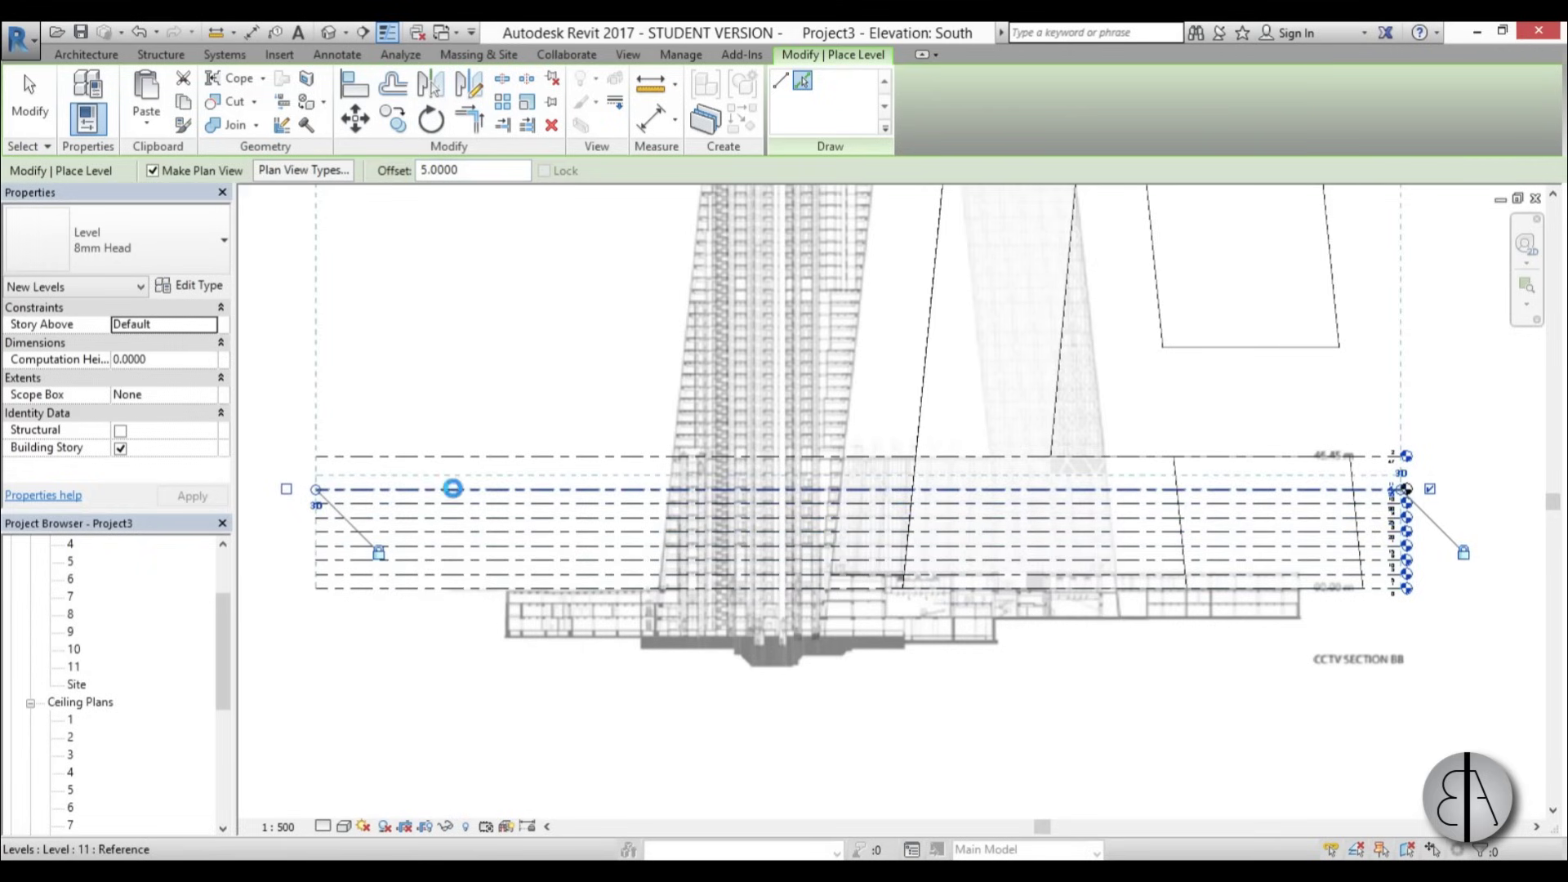
pyautogui.click(453, 490)
pyautogui.press('Escape')
pyautogui.press('Escape')
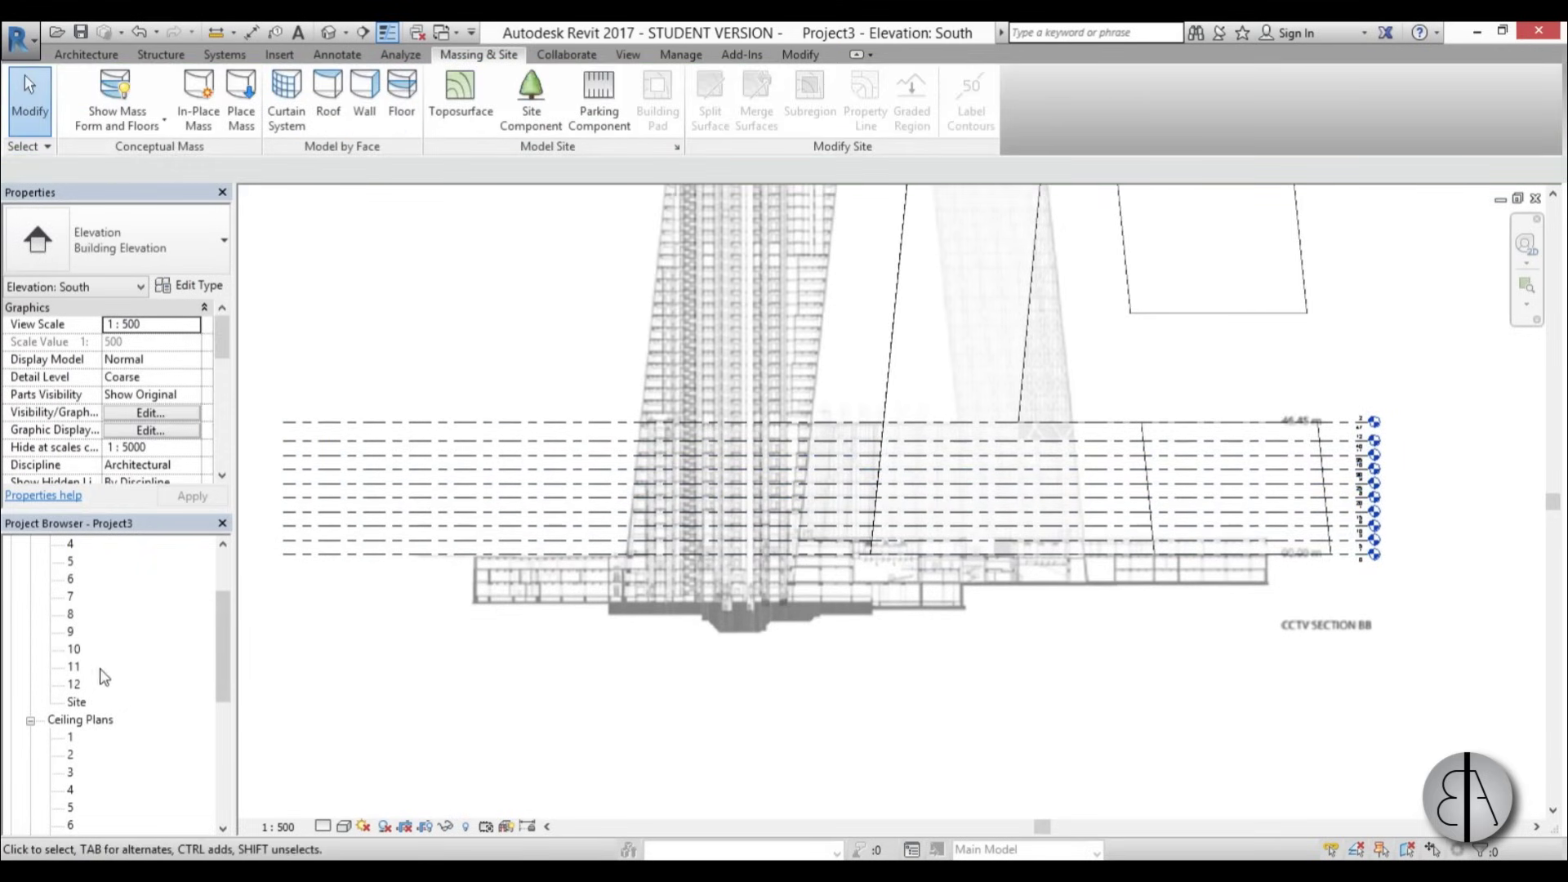
# In the 3D view, create mass floors for the CCTV mass at all levels, 1 through 12
pyautogui.click(330, 34)
pyautogui.keyDown('shift'); pyautogui.moveTo(811, 427); pyautogui.dragTo(838, 435, button='middle'); pyautogui.keyUp('shift')
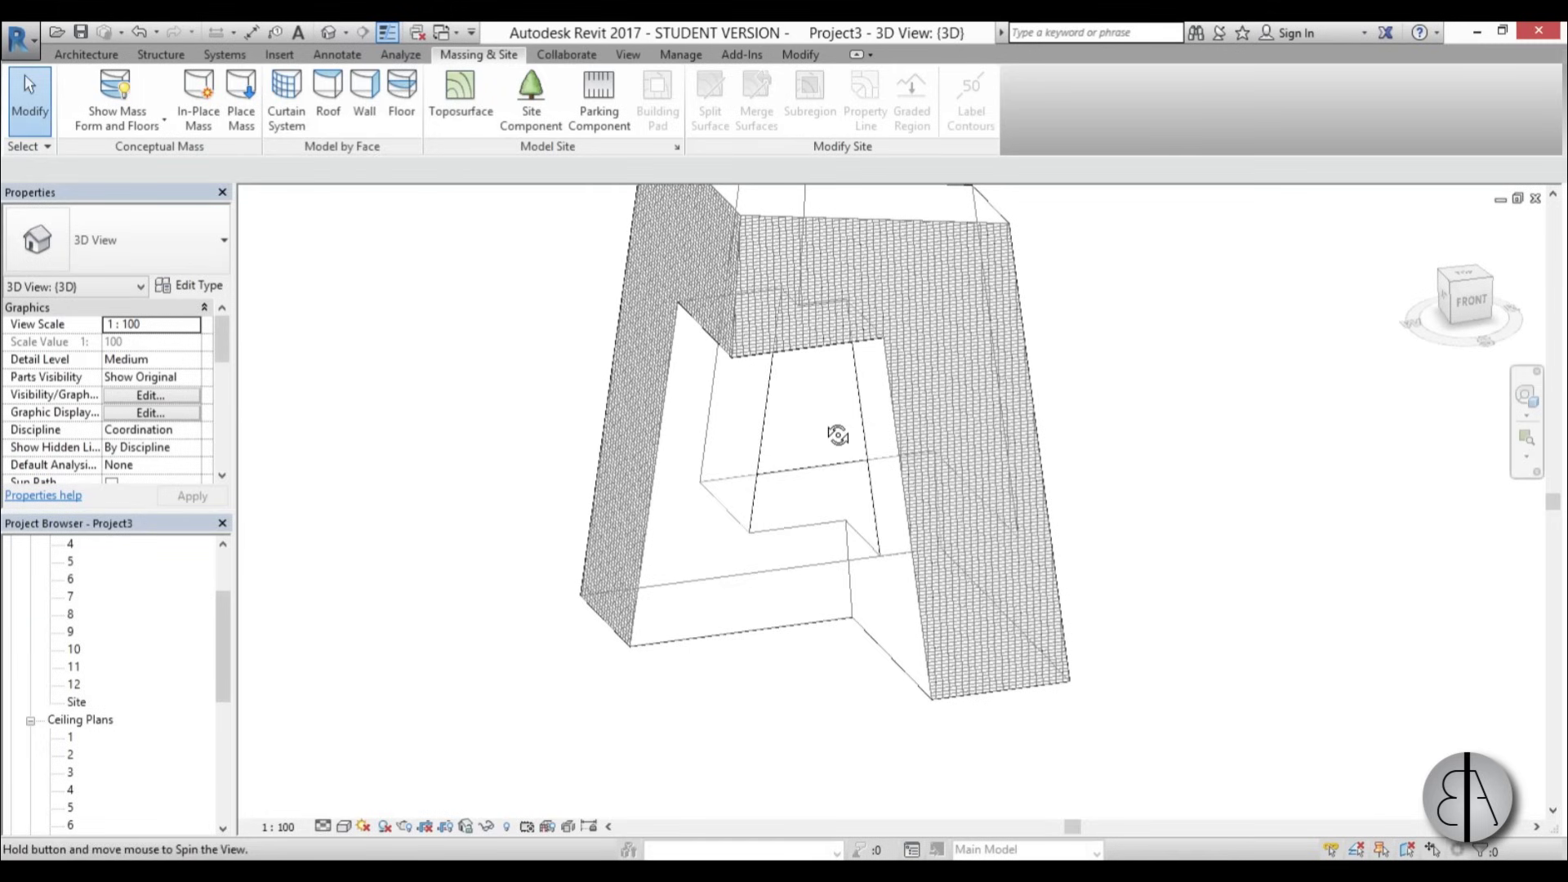
pyautogui.click(772, 559)
pyautogui.click(887, 129)
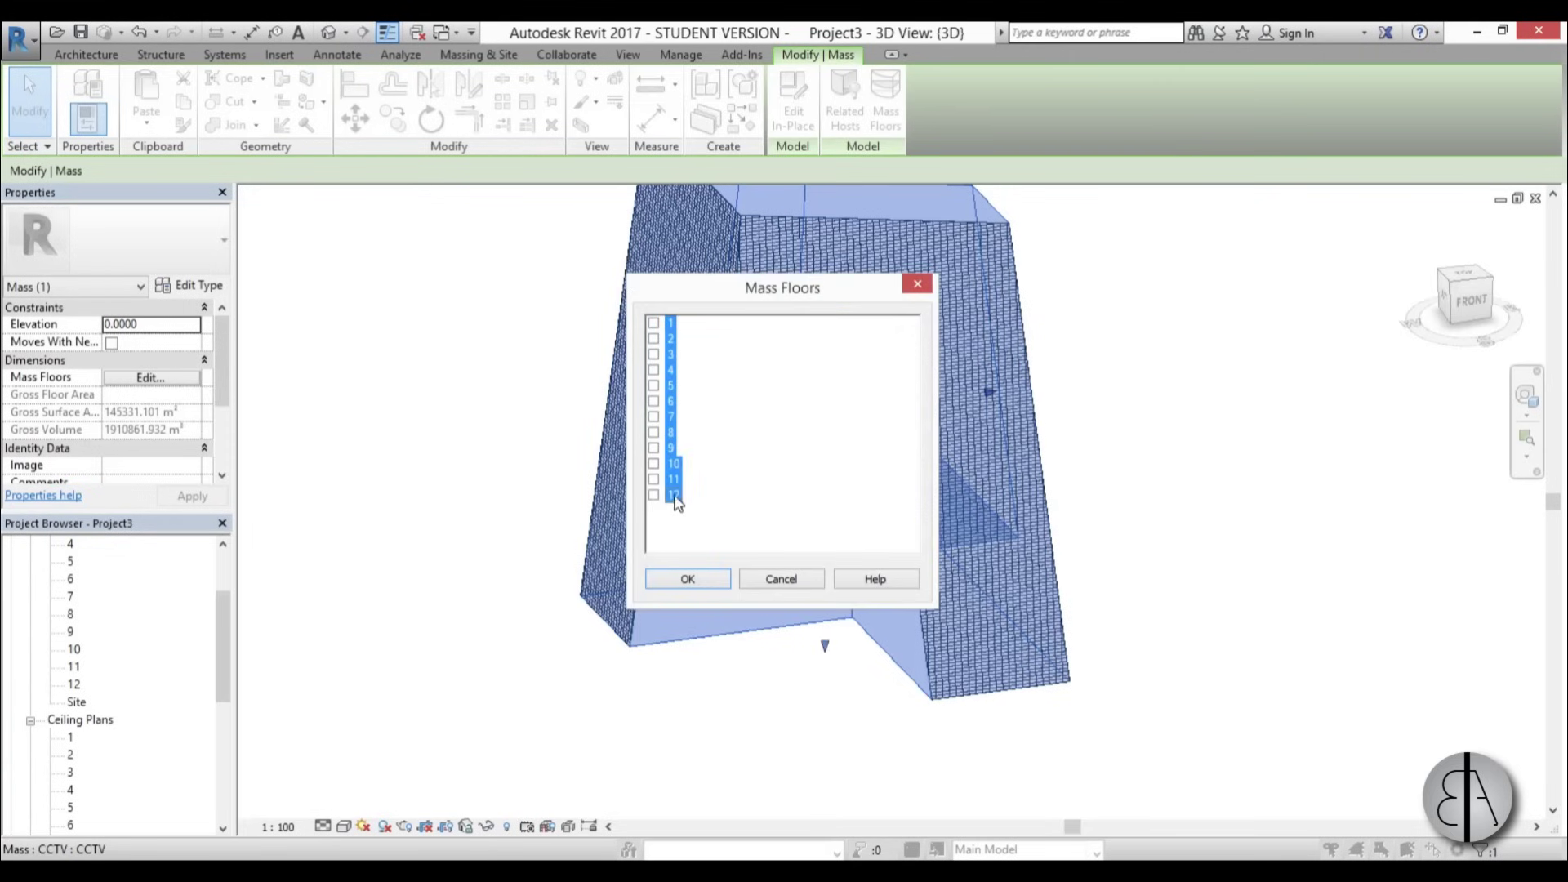
pyautogui.click(688, 578)
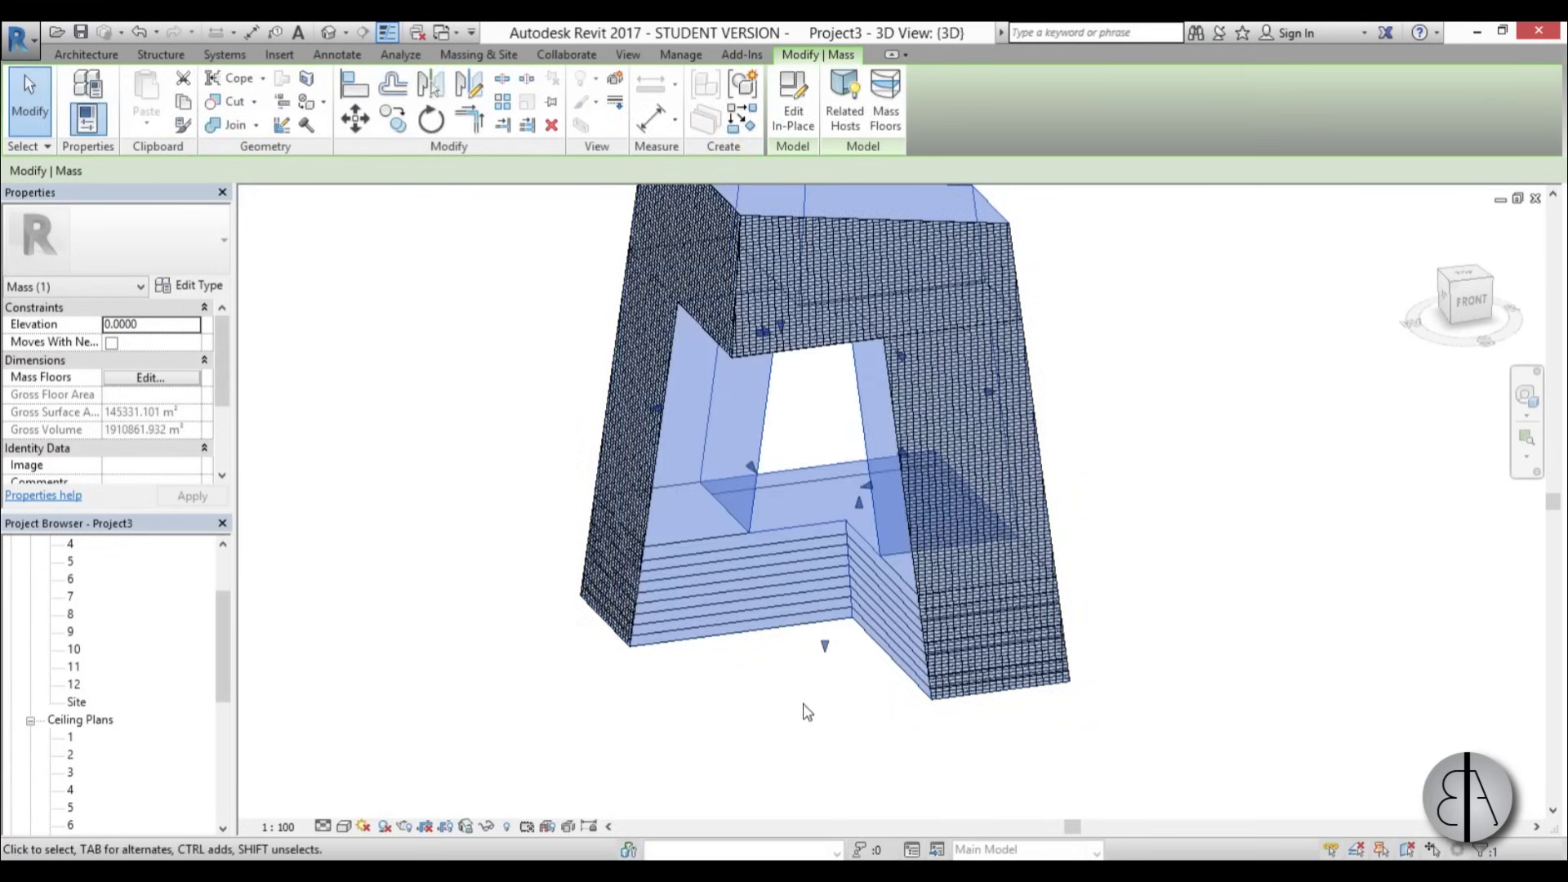
pyautogui.click(763, 746)
pyautogui.keyDown('shift'); pyautogui.moveTo(763, 746); pyautogui.dragTo(734, 623, button='middle'); pyautogui.keyUp('shift')
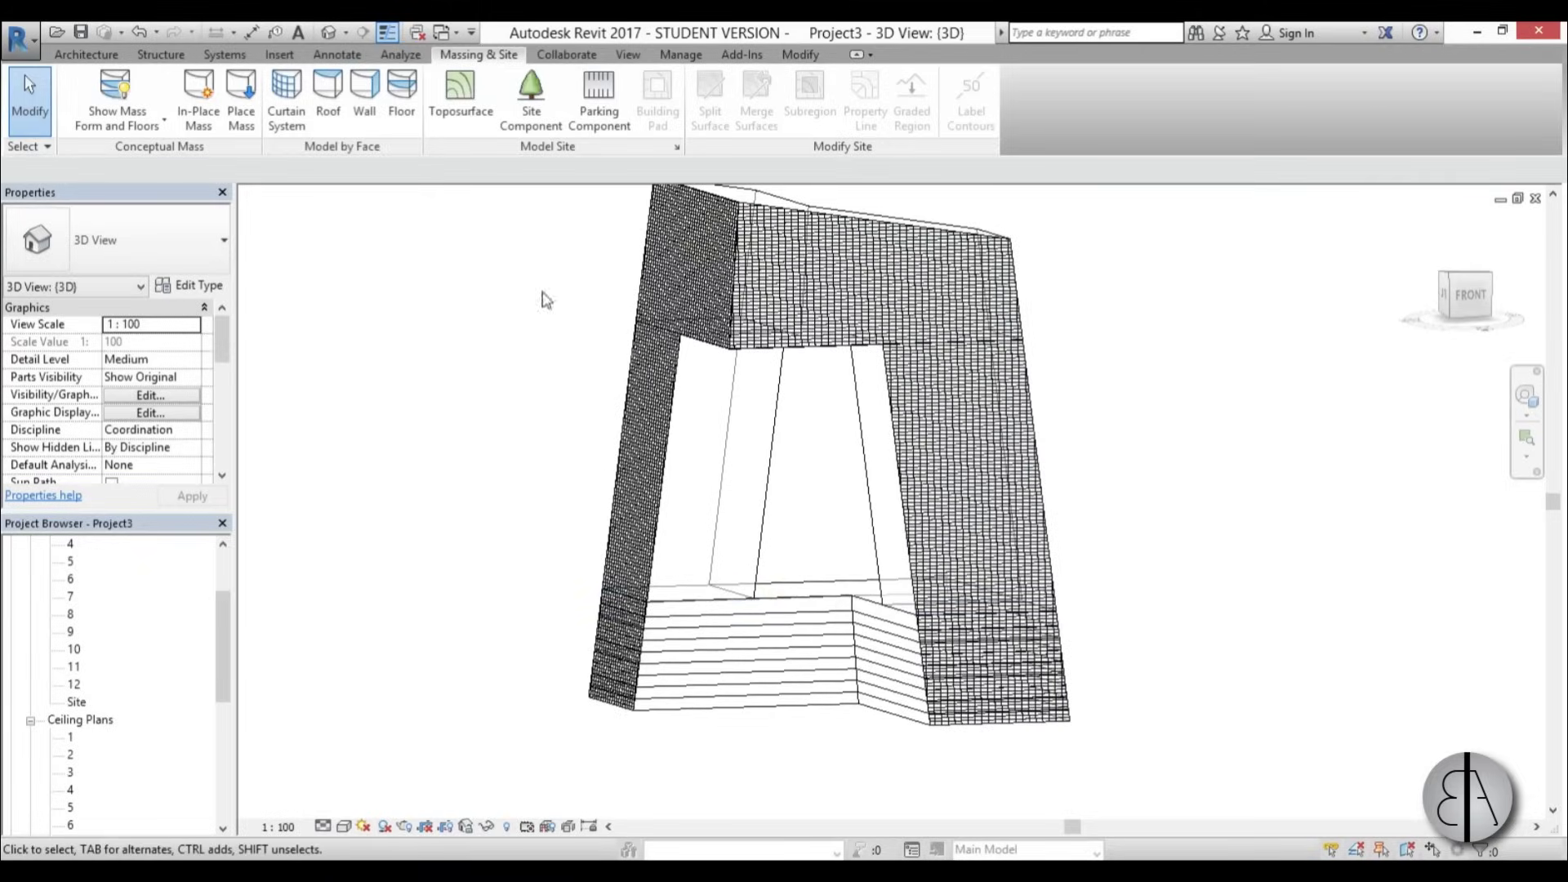
# Create Generic 150mm floors by face, individually with multiple selection off, on the lower mass floors of the tower base from the lowest upward
pyautogui.click(401, 114)
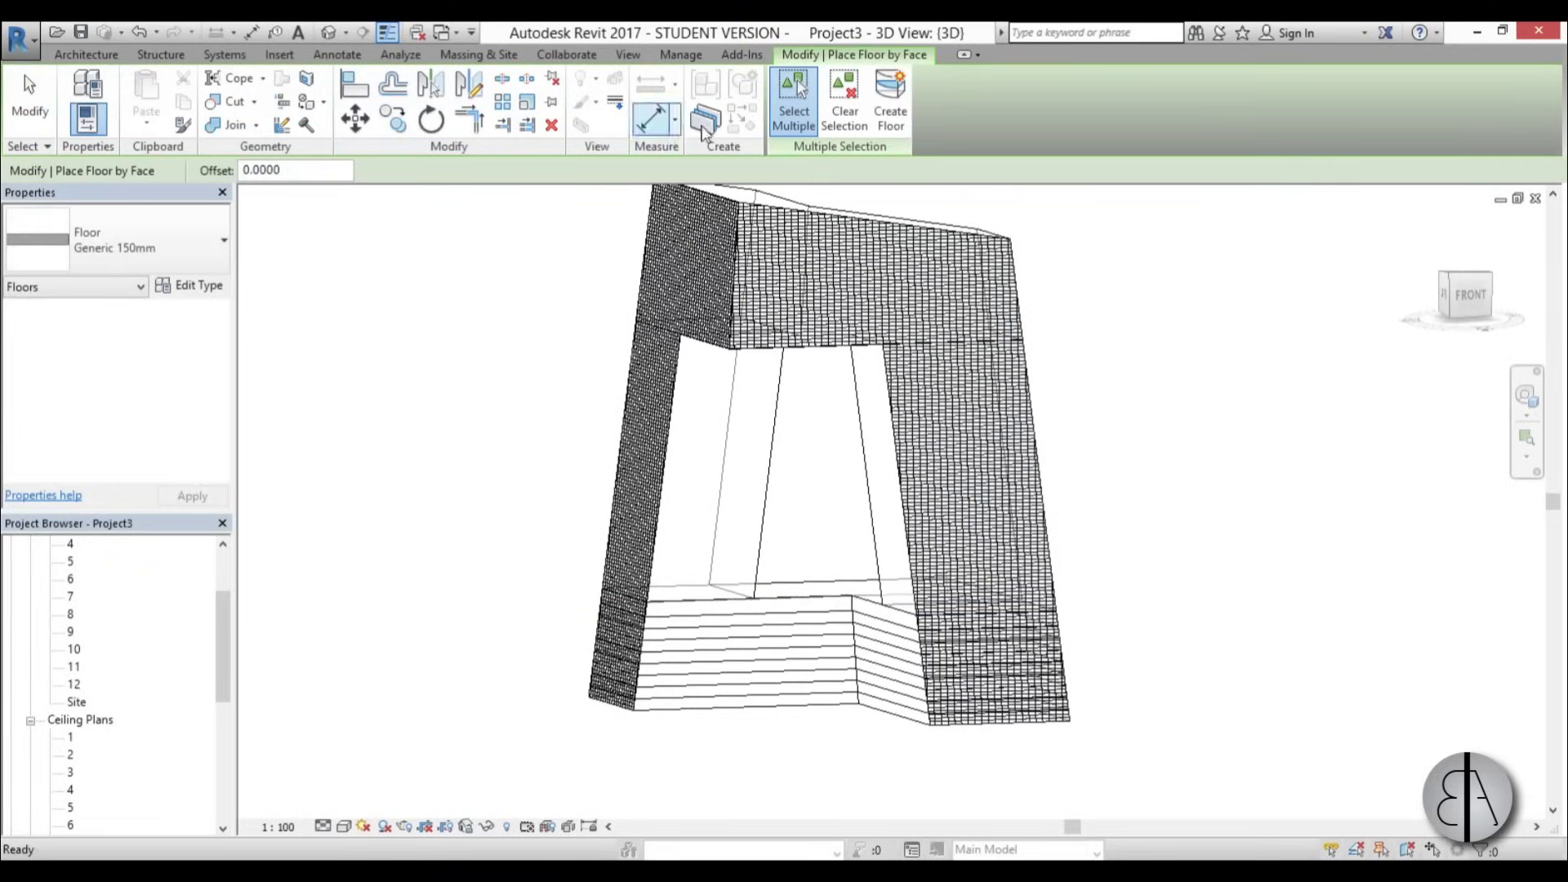
pyautogui.click(902, 133)
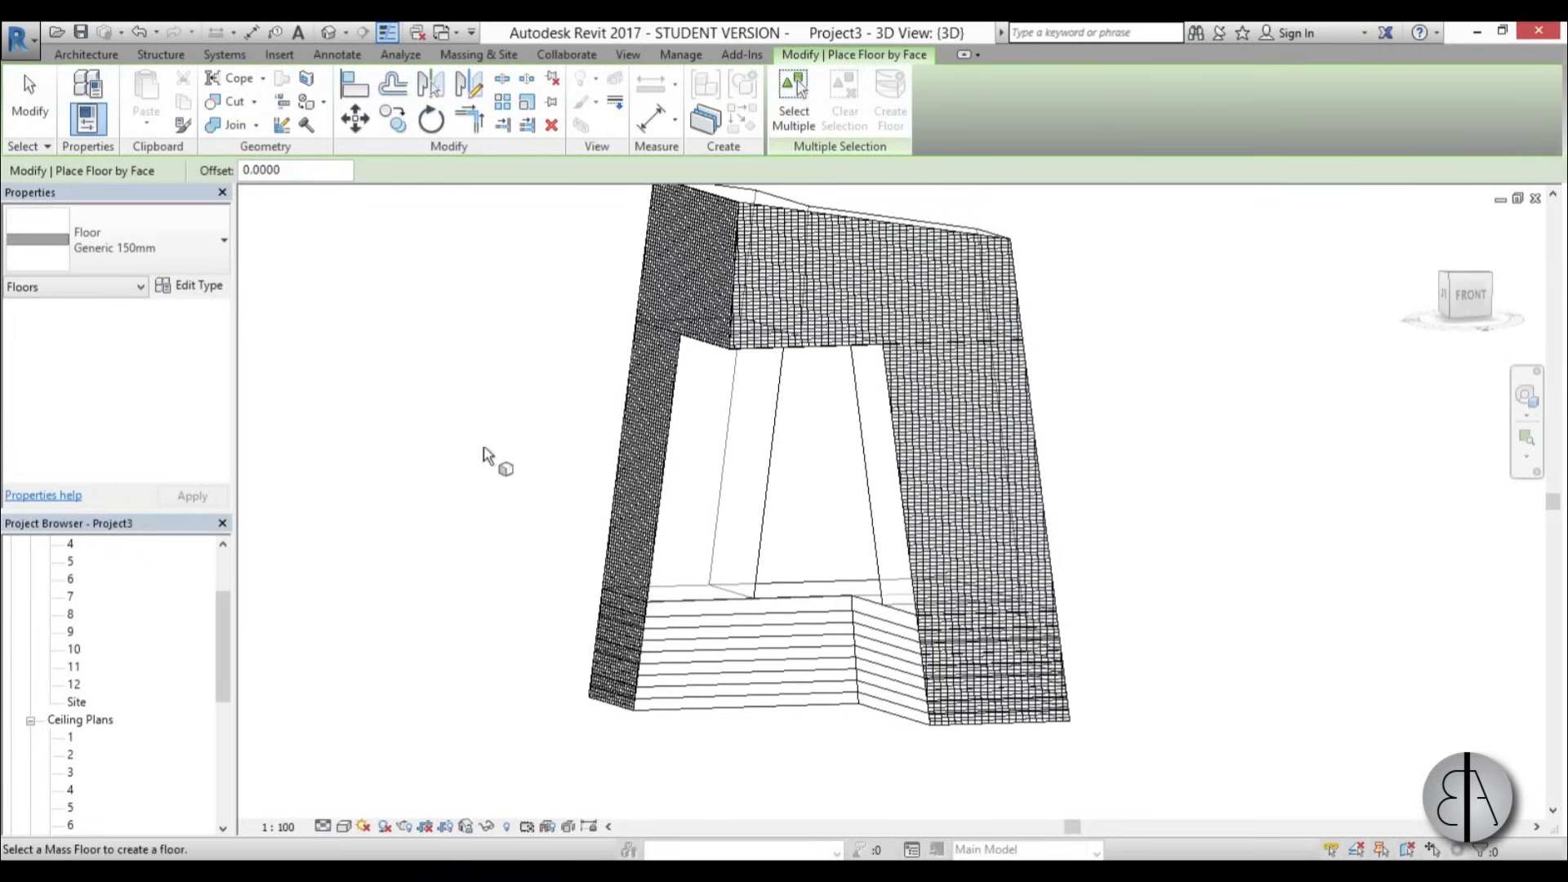
pyautogui.scroll(-3, 686, 379)
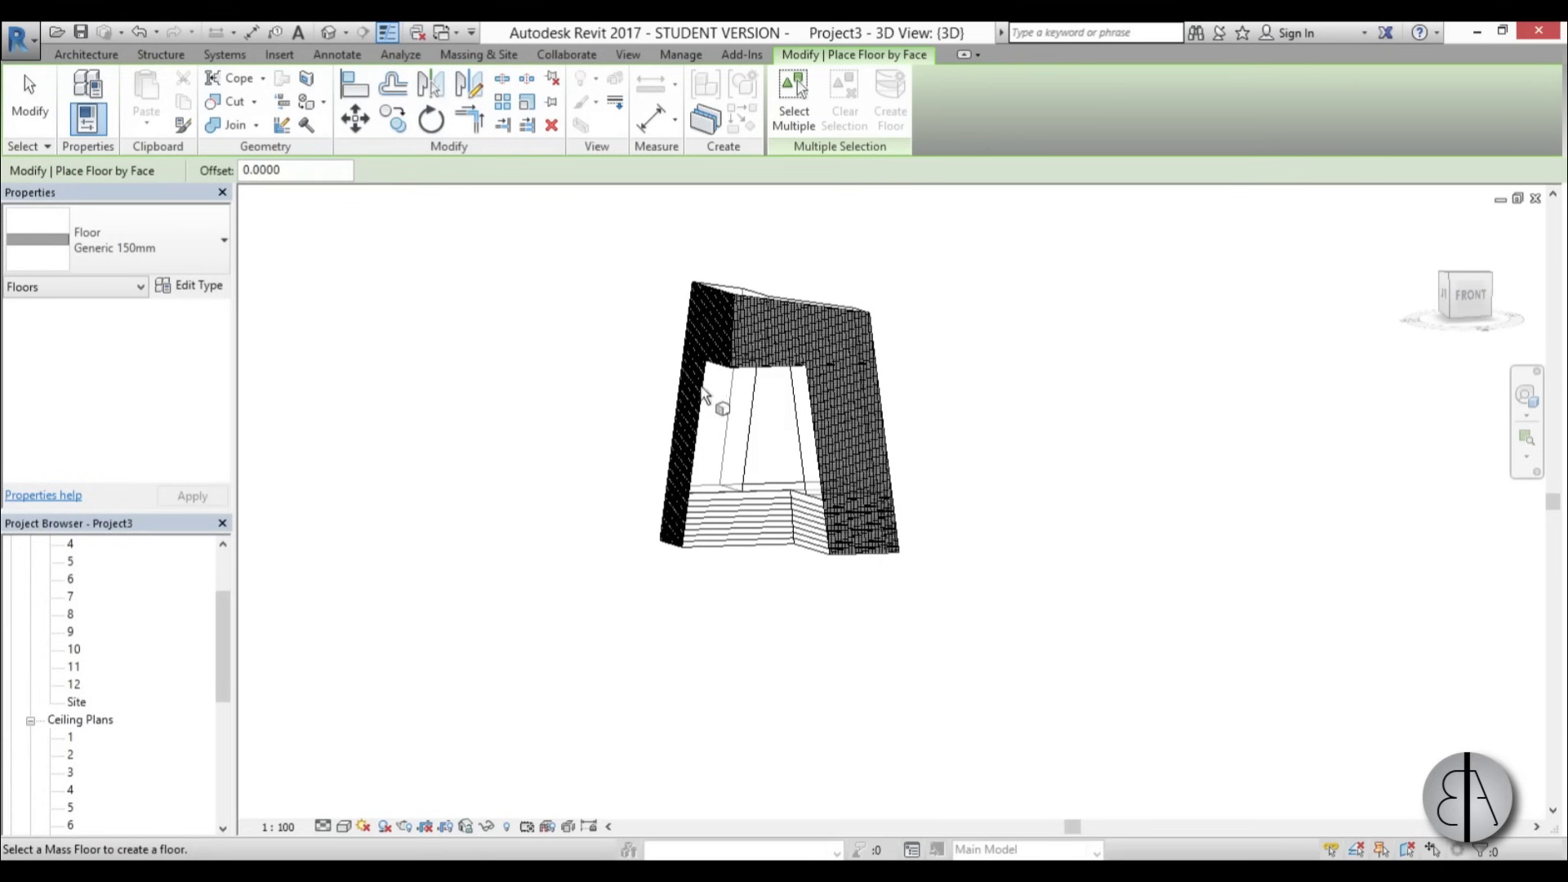
pyautogui.scroll(5, 723, 571)
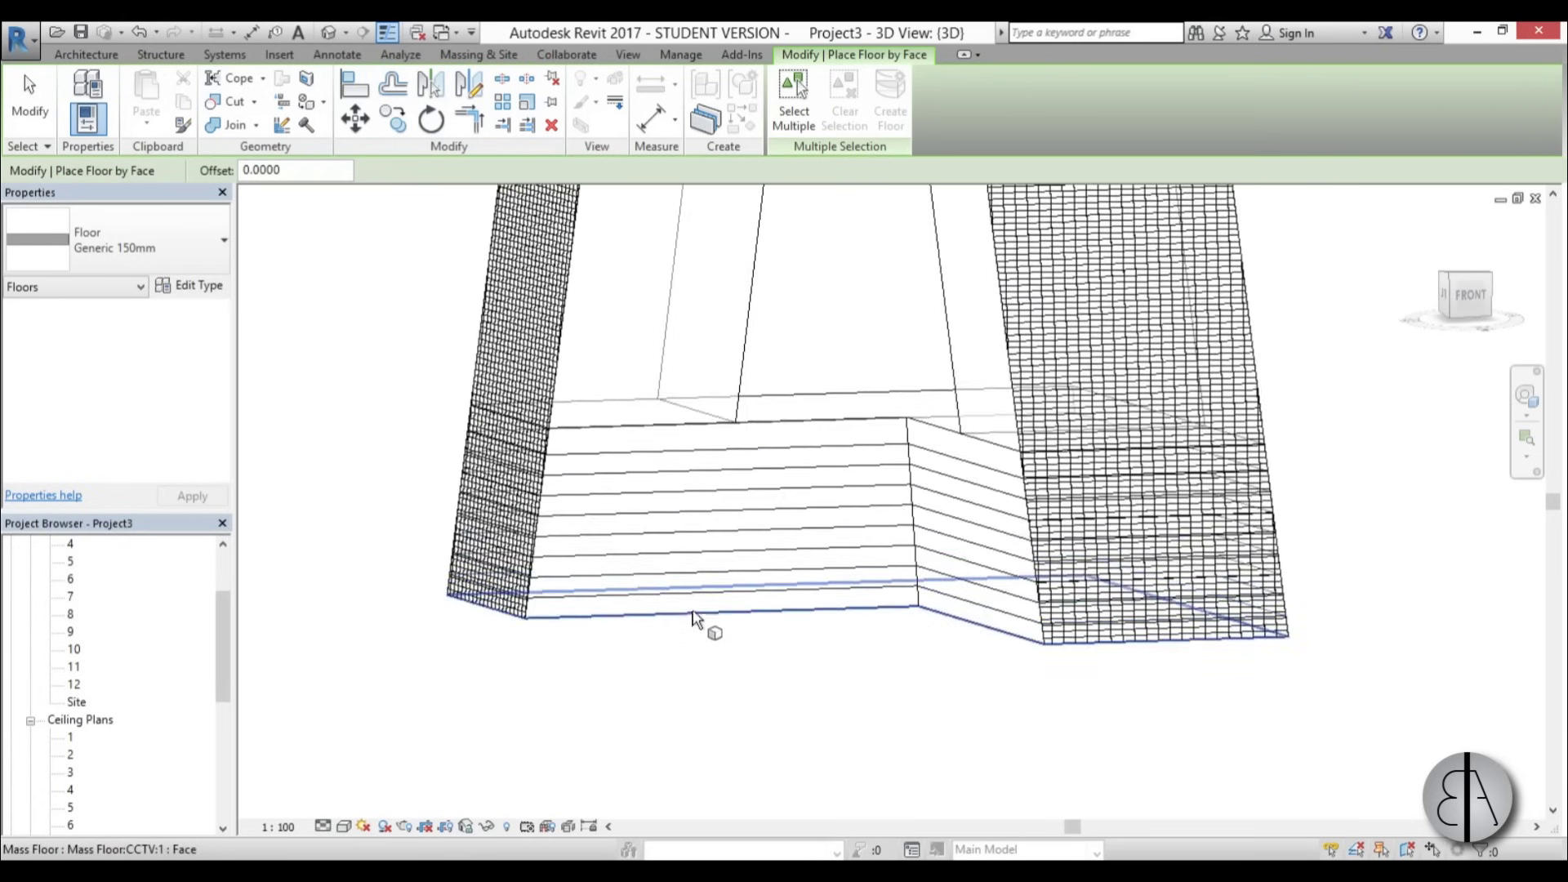
pyautogui.scroll(4, 686, 576)
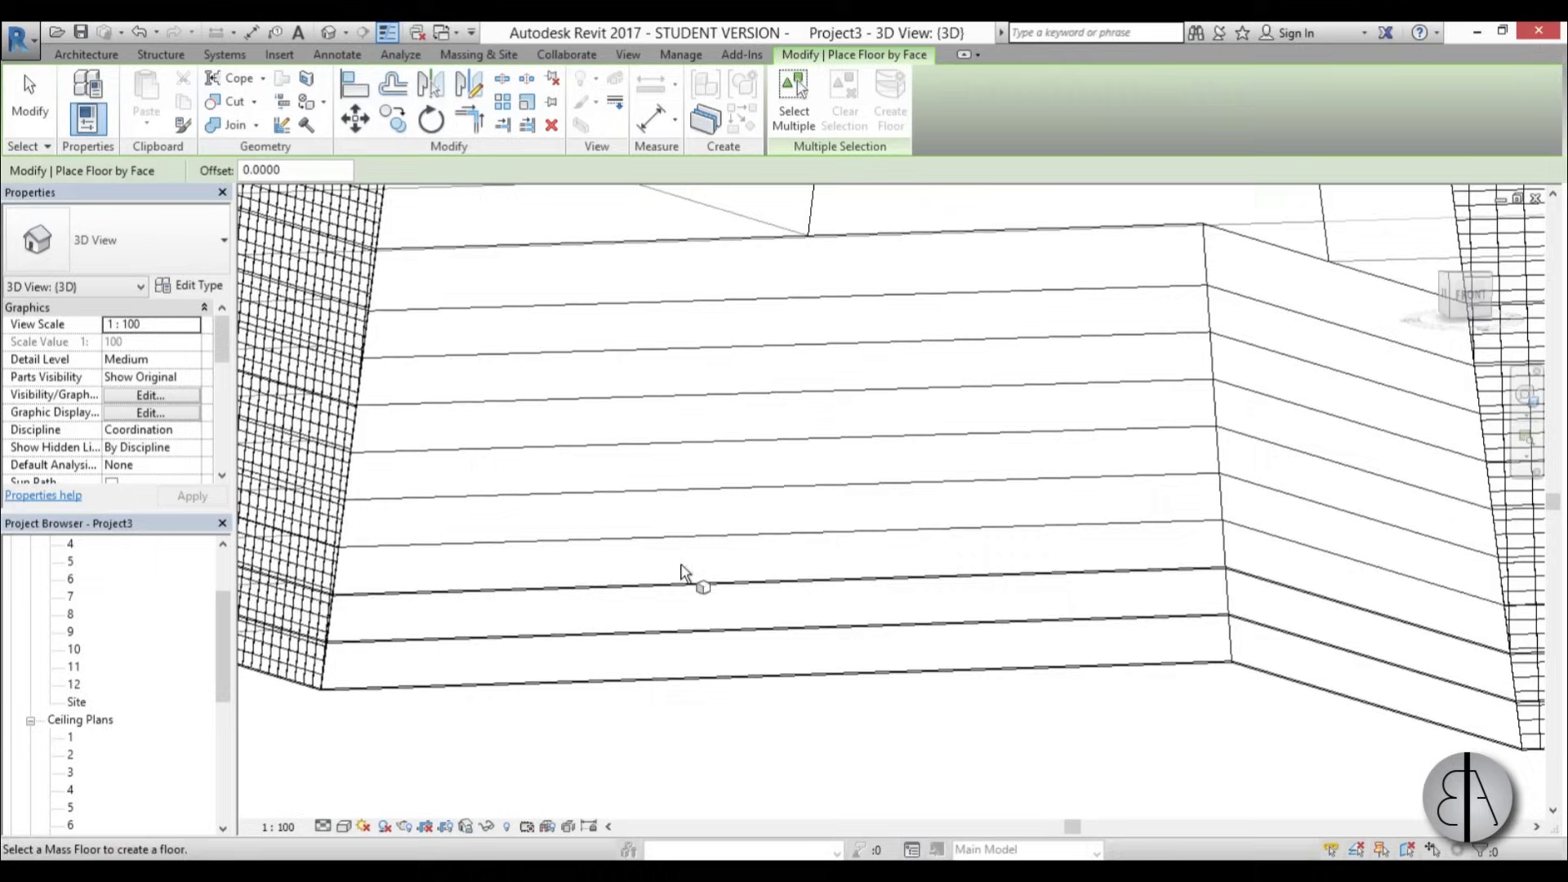
pyautogui.scroll(5, 685, 498)
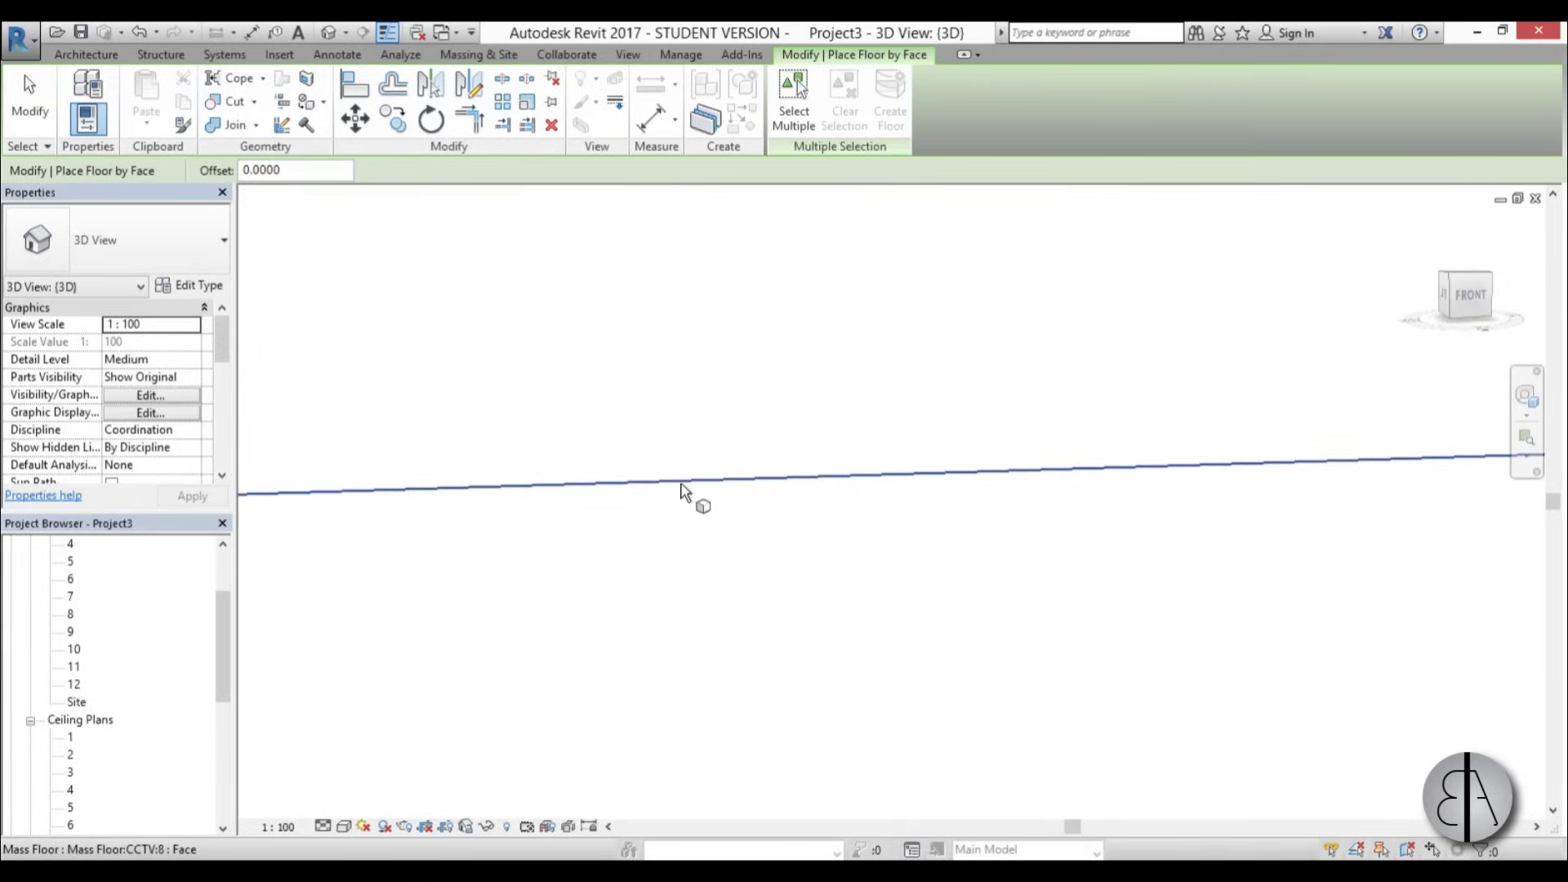
pyautogui.scroll(-3, 683, 494)
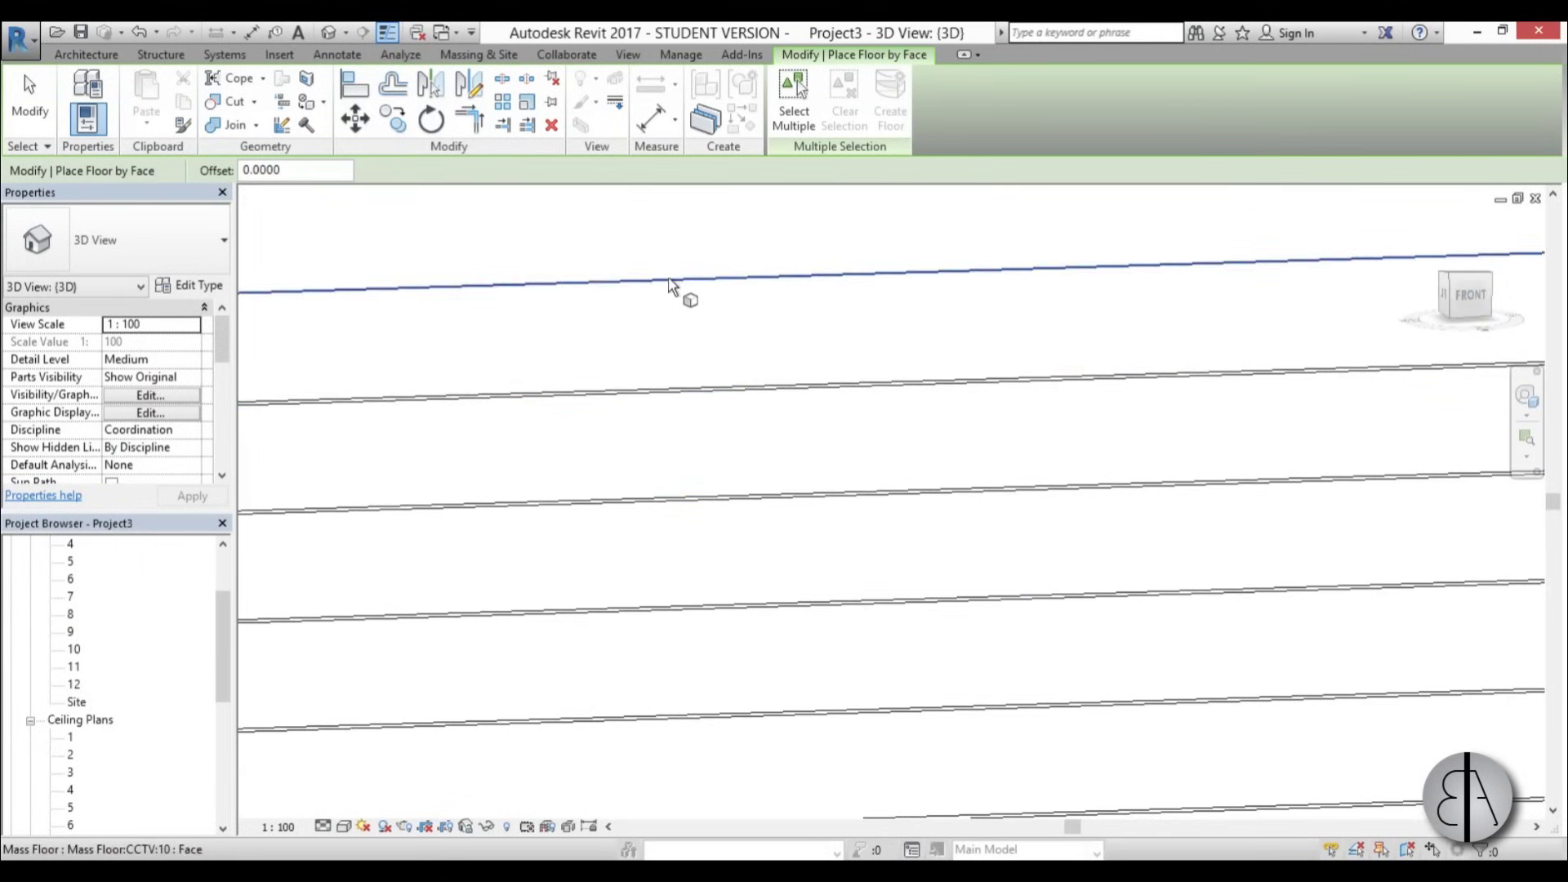
pyautogui.scroll(-5, 696, 400)
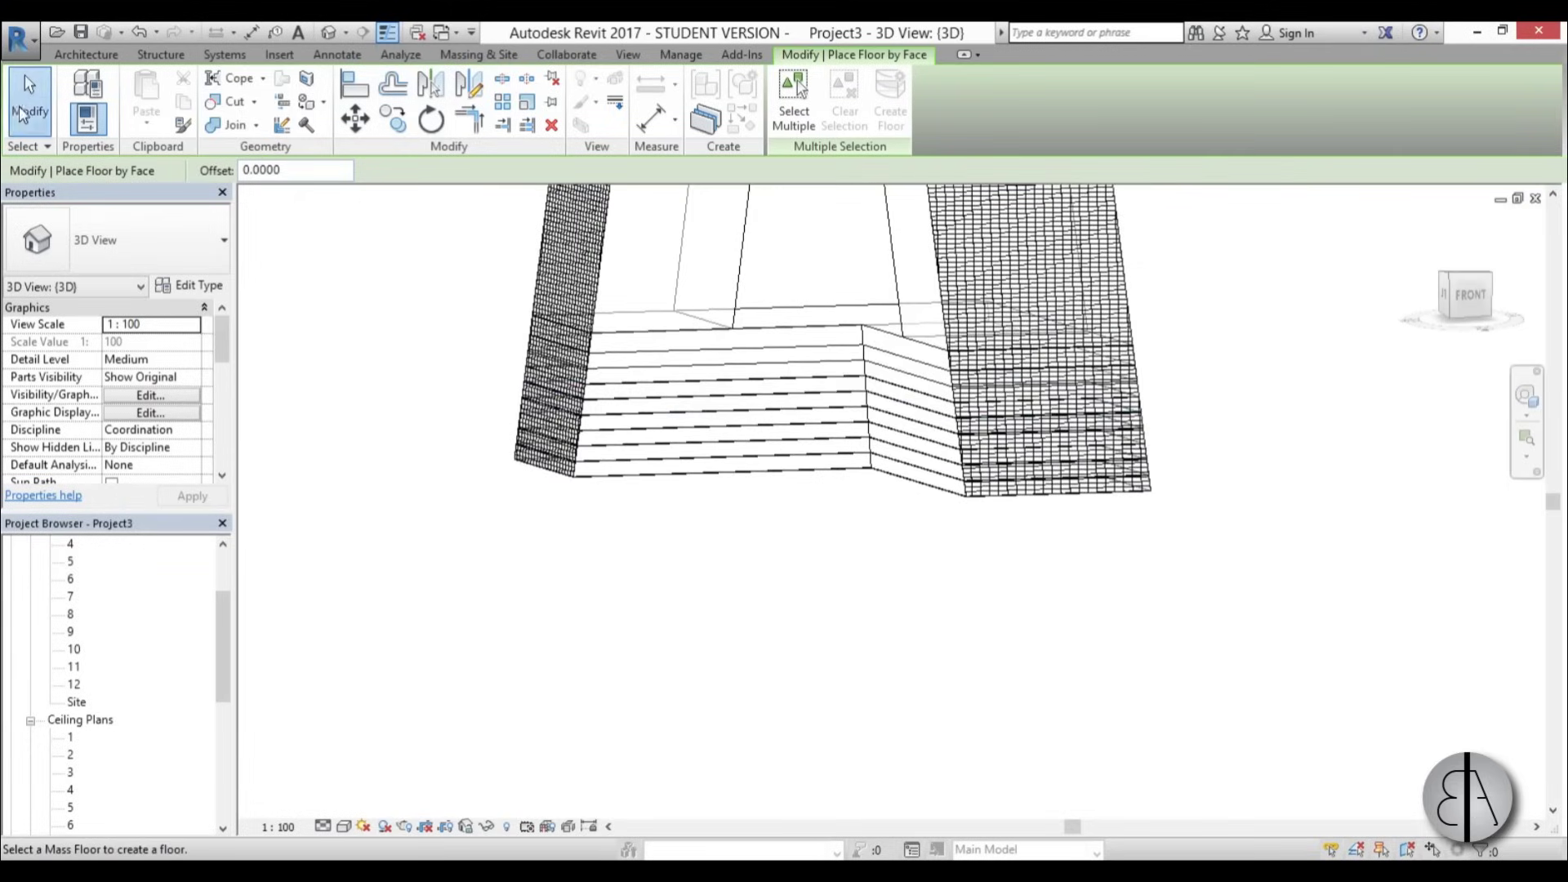
pyautogui.click(22, 112)
pyautogui.scroll(-5, 735, 490)
pyautogui.keyDown('shift'); pyautogui.moveTo(752, 560); pyautogui.dragTo(766, 653, button='middle'); pyautogui.keyUp('shift')
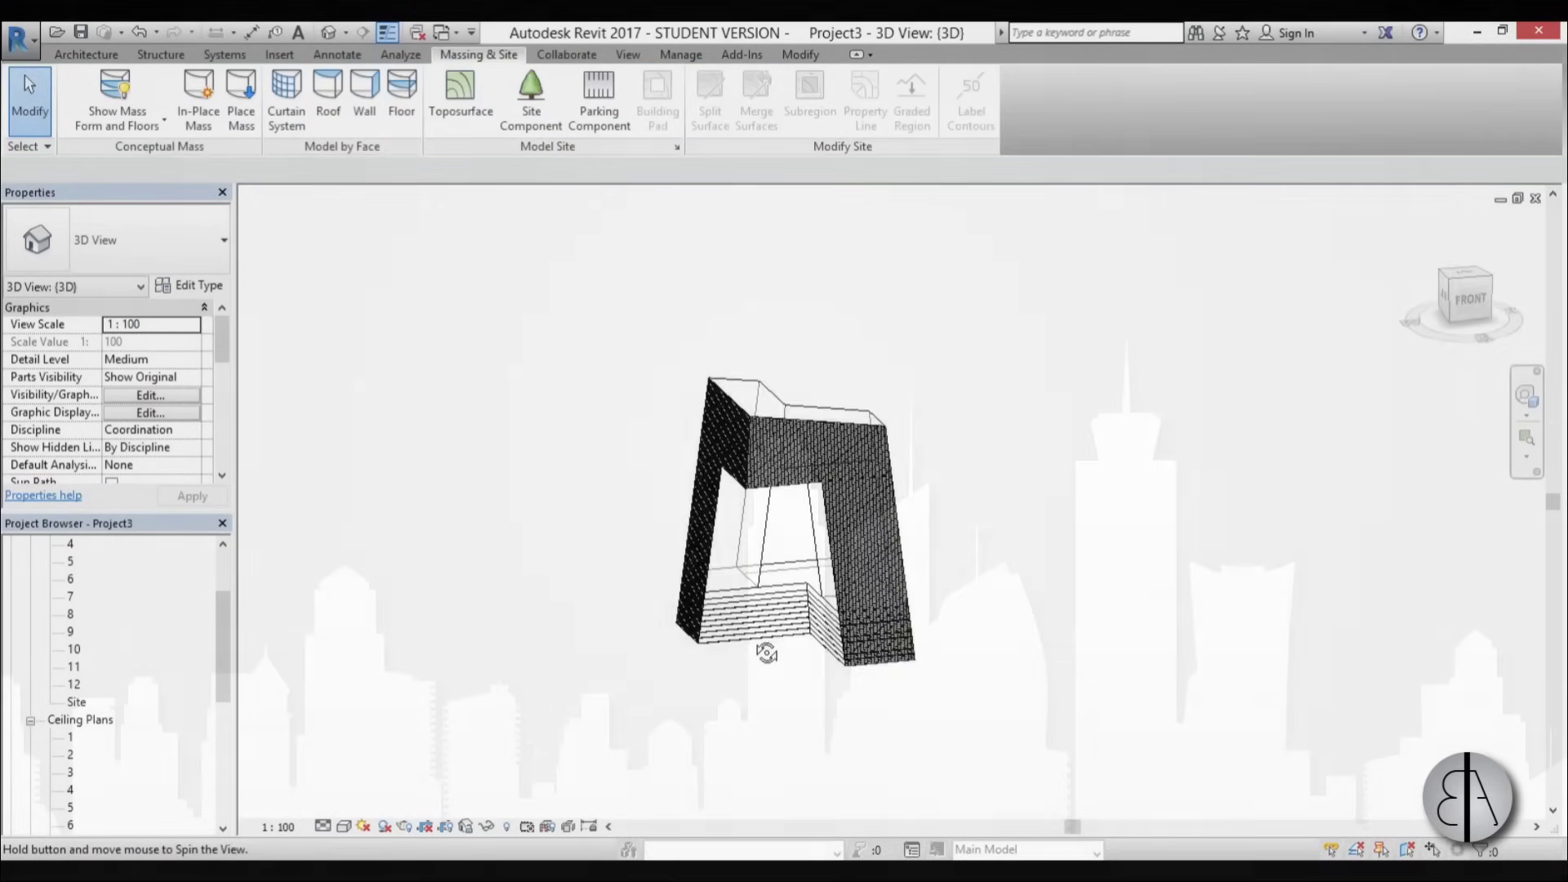
pyautogui.scroll(3, 776, 572)
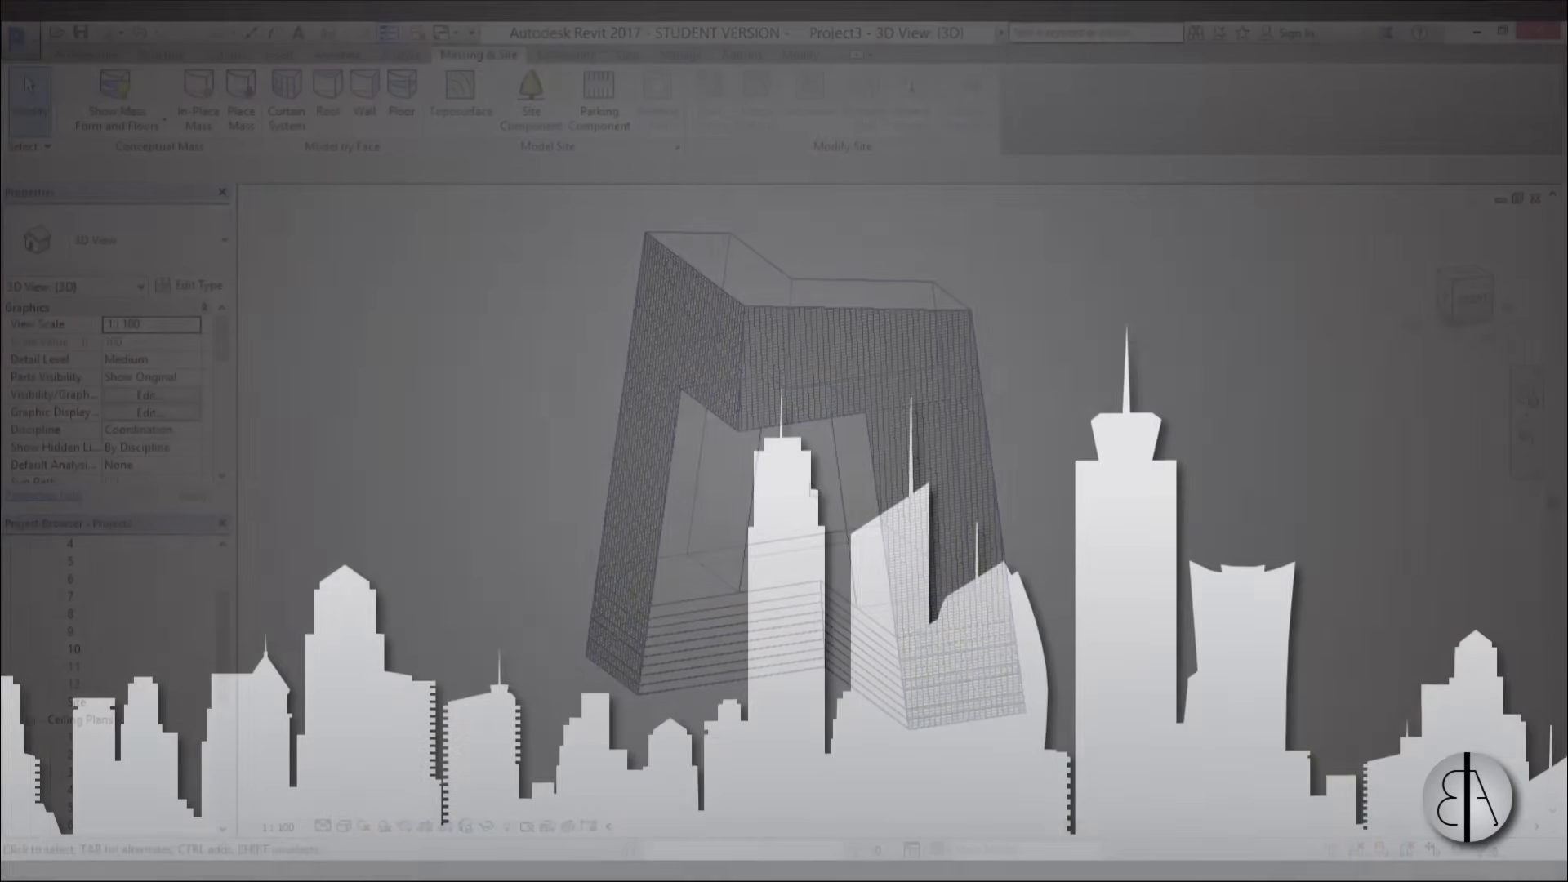